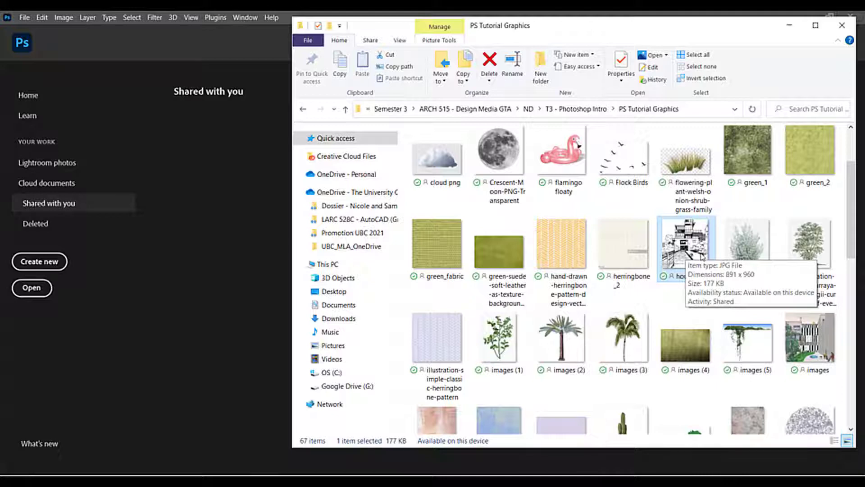
# Open the house-trace JPG in Photoshop and check its canvas size in inches.
pyautogui.moveTo(701, 257)
pyautogui.mouseDown()
pyautogui.moveTo(245, 224)
pyautogui.moveTo(380, 227)
pyautogui.mouseUp()
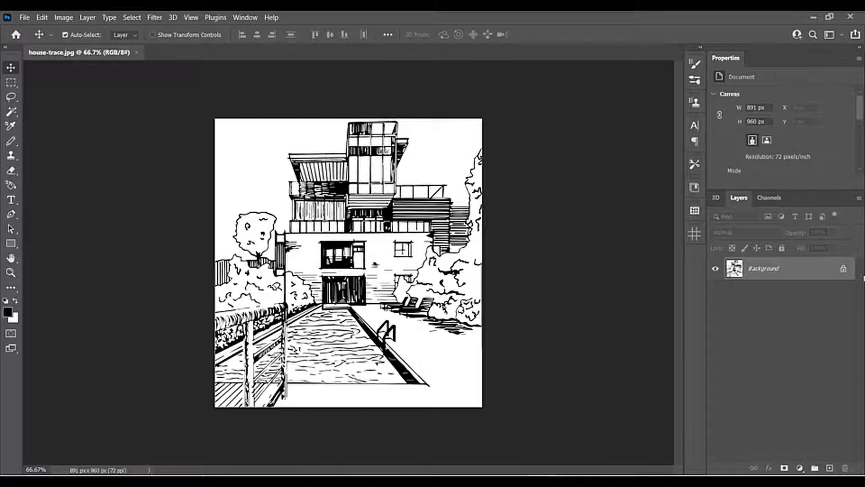
pyautogui.click(65, 17)
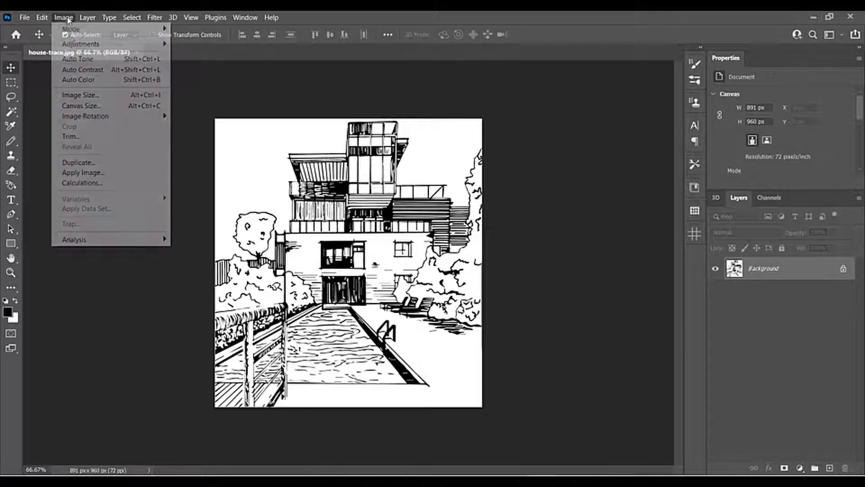
pyautogui.click(113, 107)
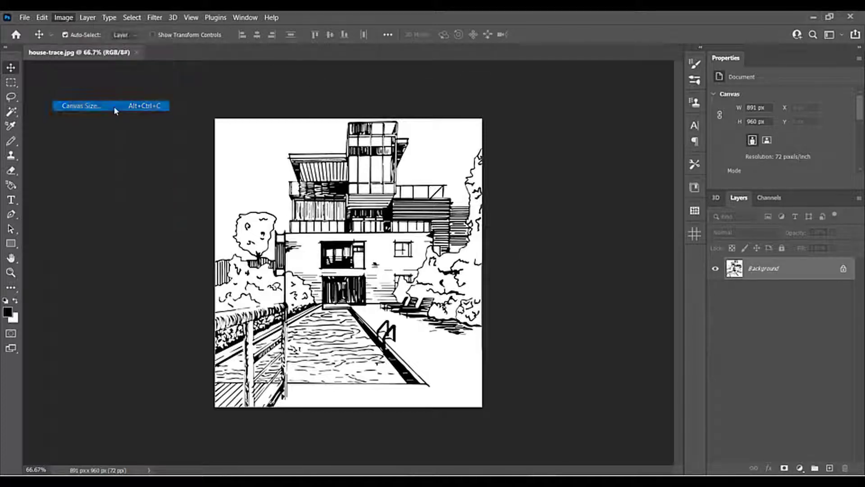
pyautogui.click(472, 163)
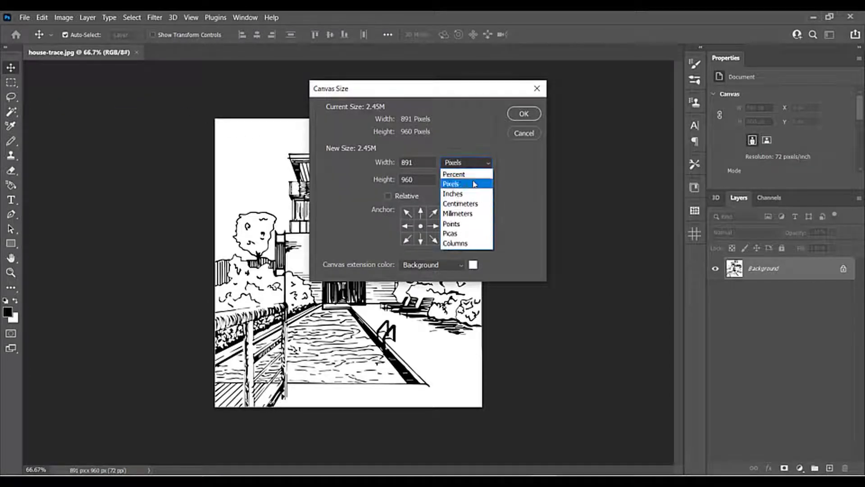
pyautogui.click(474, 193)
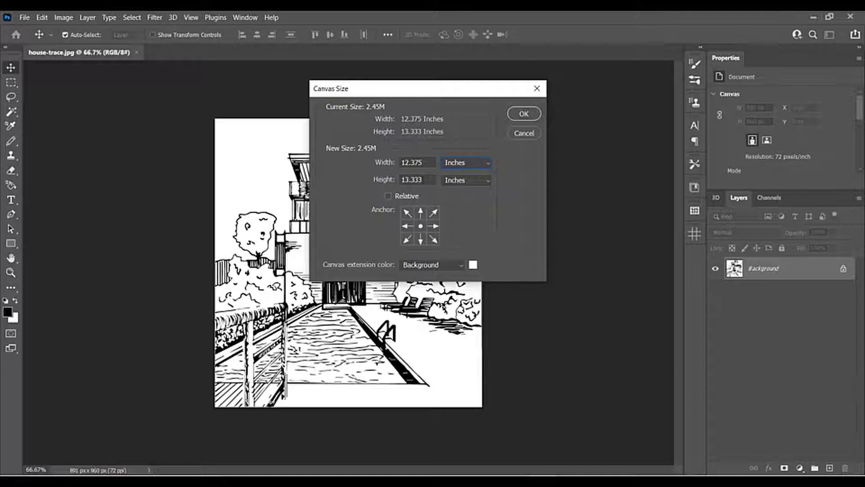
pyautogui.click(524, 113)
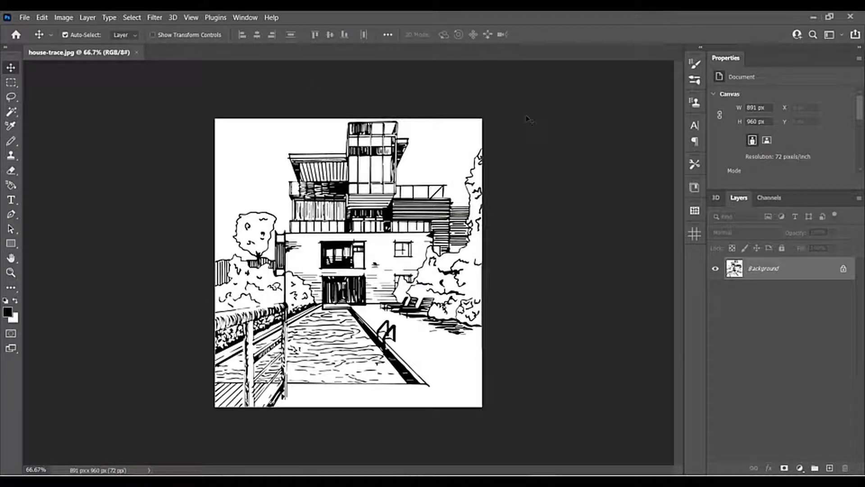
# Extend the canvas upward above the house with the Crop tool, making the document about 886 × 1125 px.
pyautogui.press('c')
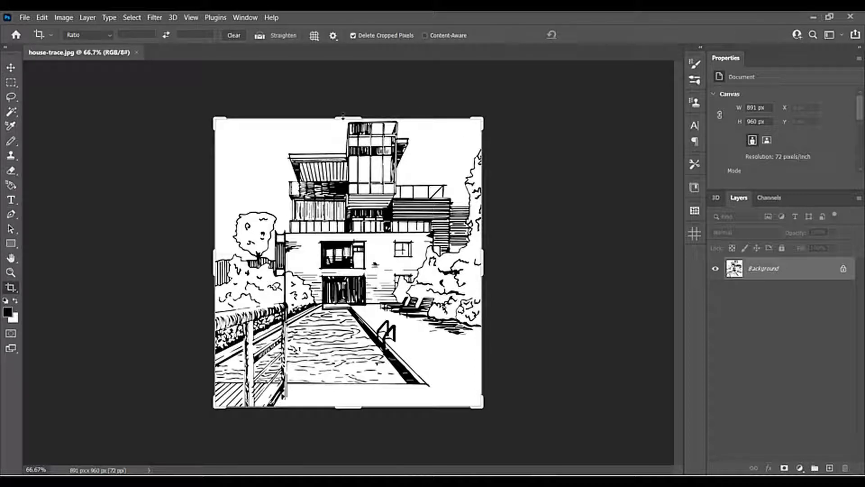
pyautogui.moveTo(344, 116); pyautogui.dragTo(349, 94)
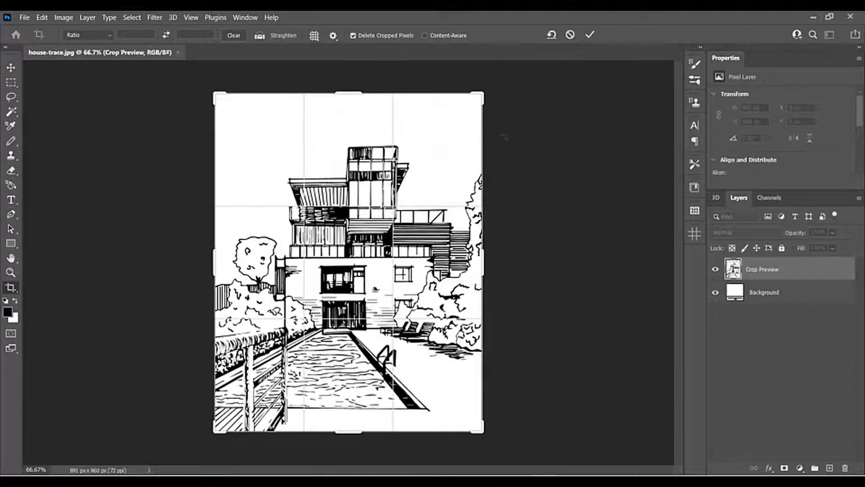
pyautogui.press('Return')
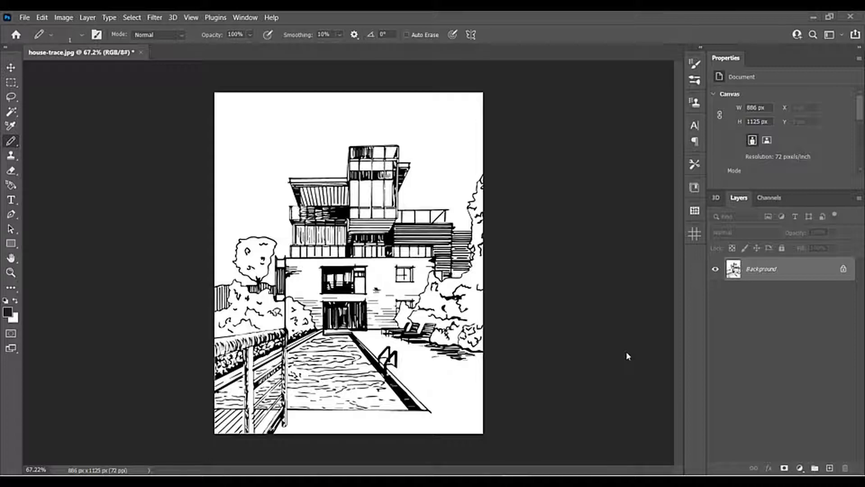
# Create seven empty layer groups above the house drawing layer.
pyautogui.click(814, 468)
pyautogui.click(814, 468)
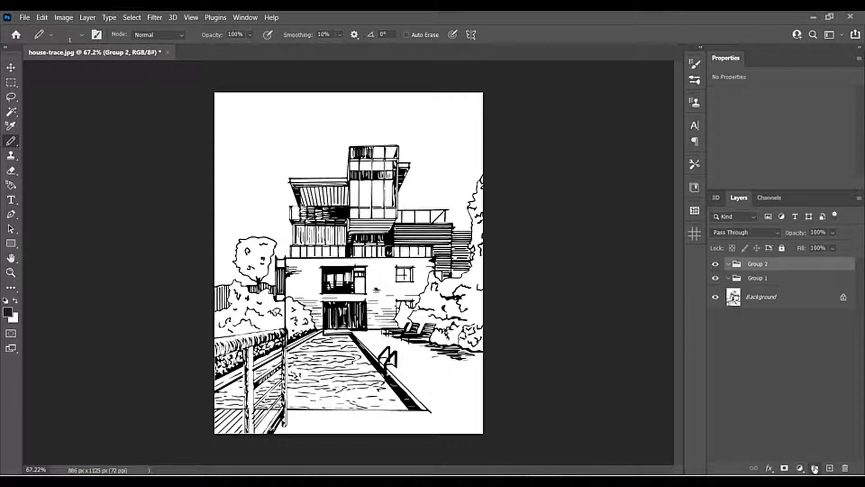
pyautogui.click(815, 468)
pyautogui.click(815, 468)
pyautogui.click(814, 468)
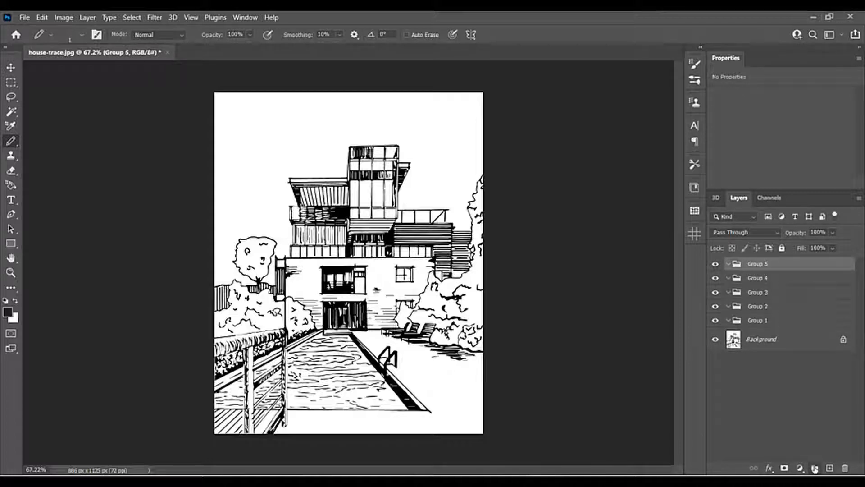
pyautogui.click(815, 468)
pyautogui.click(815, 468)
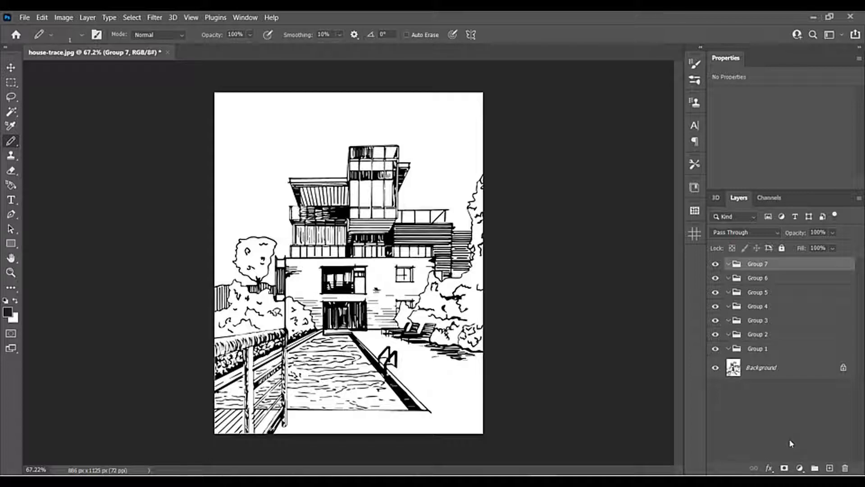
# Rename the three lowest groups, from the bottom up, as Vegetation, Background Trees and Paving.
pyautogui.doubleClick(761, 348)
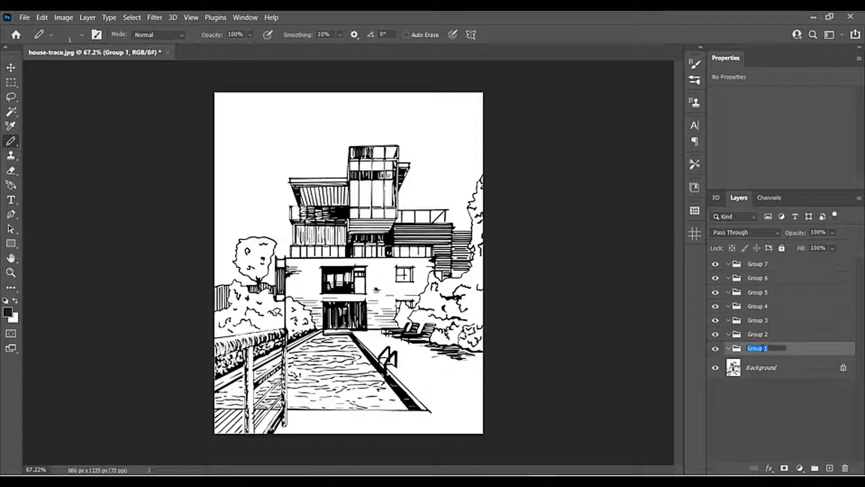
pyautogui.write('Vegetation')
pyautogui.press('Return')
pyautogui.doubleClick(764, 334)
pyautogui.write('Background Trees')
pyautogui.press('Return')
pyautogui.doubleClick(764, 320)
pyautogui.write('PA')
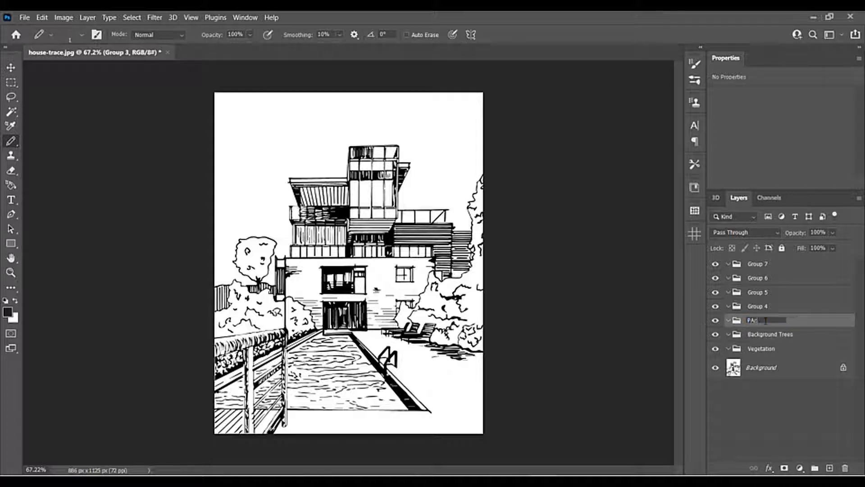
pyautogui.write('ving')
pyautogui.press('Return')
# Rename the remaining four groups, from the lowest up, as Fills, Sky, Background and People and Site Objects.
pyautogui.doubleClick(765, 306)
pyautogui.write('Fills')
pyautogui.press('Return')
pyautogui.doubleClick(765, 292)
pyautogui.write('Sky')
pyautogui.doubleClick(765, 278)
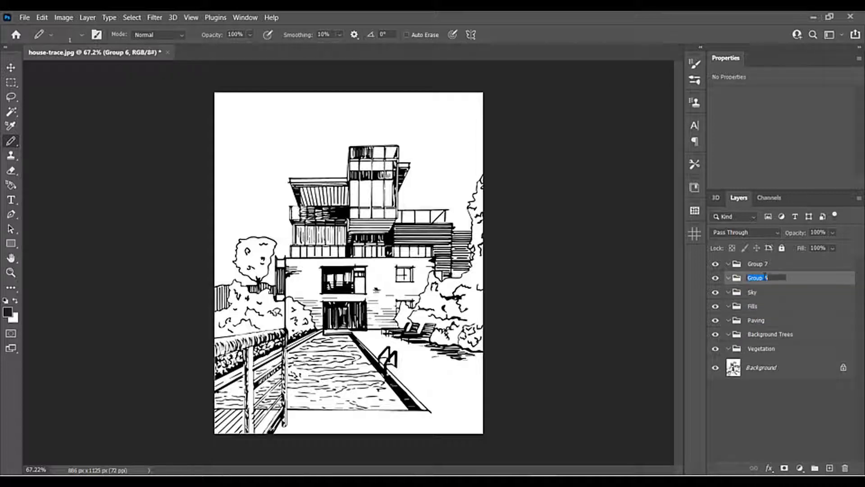
pyautogui.write('Background')
pyautogui.press('Return')
pyautogui.doubleClick(762, 264)
pyautogui.write('People and Site Objects')
pyautogui.press('Return')
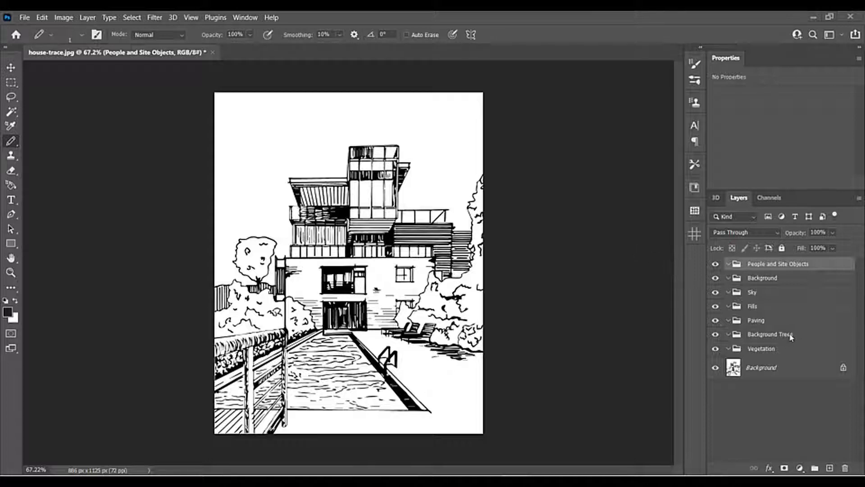
# Unlock the house drawing's background layer and select its white sky area with the Magic Wand at tolerance 32.
pyautogui.click(799, 370)
pyautogui.click(843, 368)
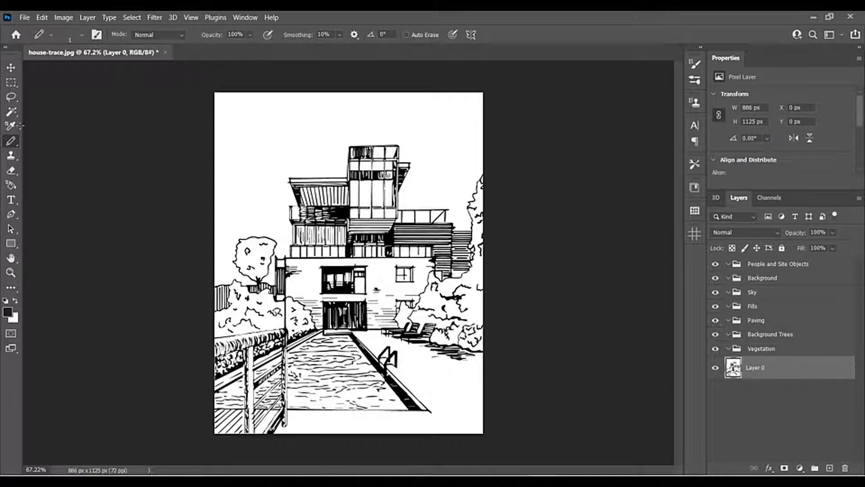
pyautogui.click(12, 112)
pyautogui.rightClick(13, 115)
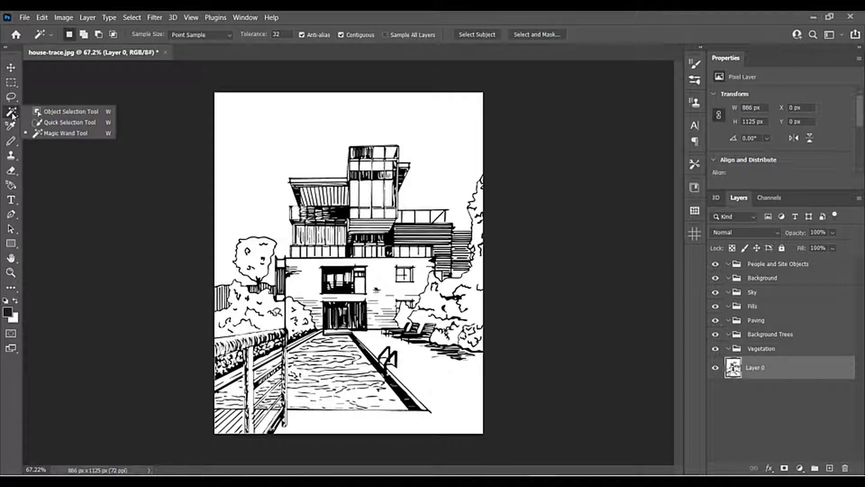
pyautogui.click(66, 133)
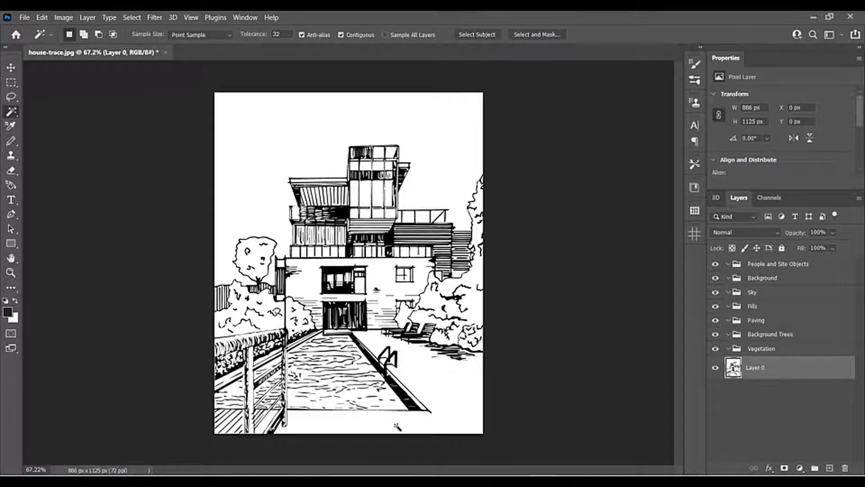
pyautogui.click(255, 200)
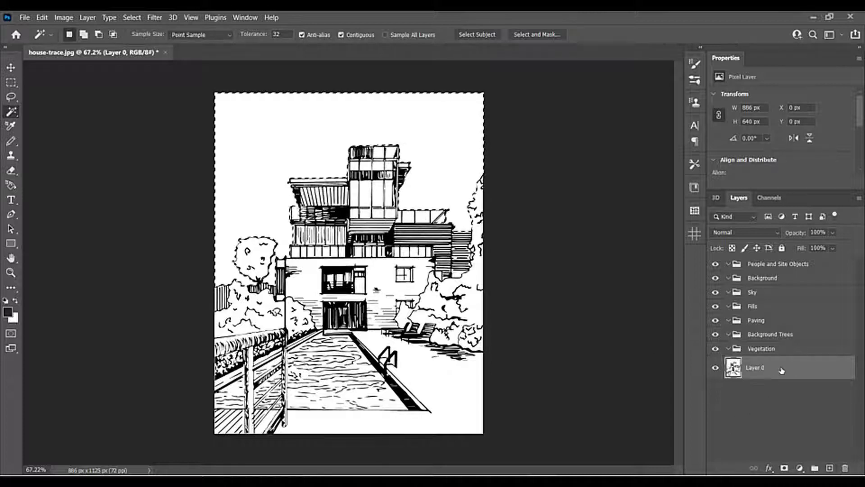
# Invert the sky selection and add a layer mask to the drawing layer that hides the sky.
pyautogui.click(785, 467)
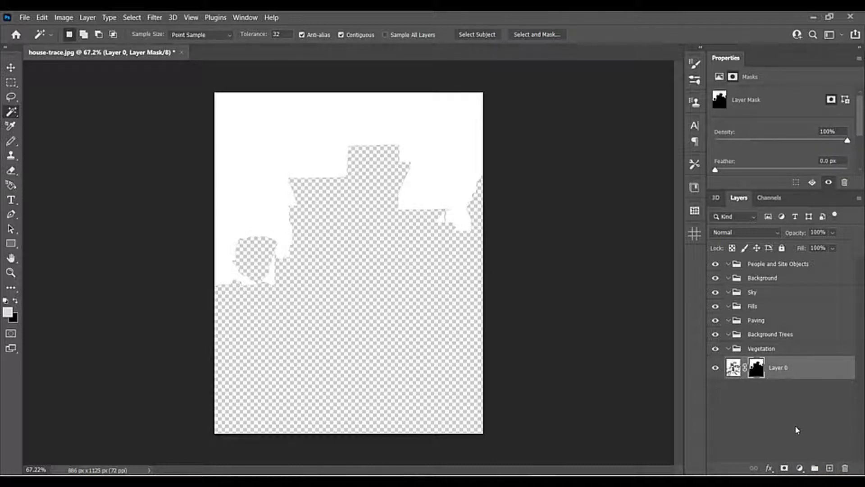
pyautogui.hotkey('ctrl', 'z')
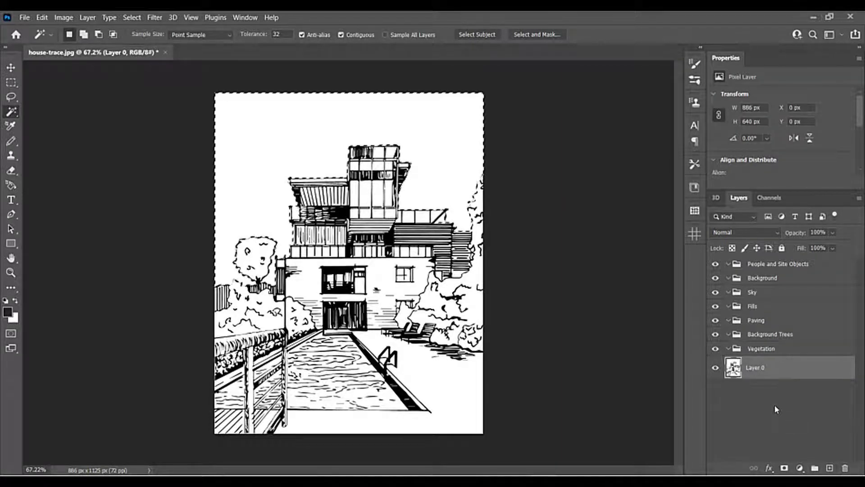
pyautogui.hotkey('ctrl', 'shift', 'i')
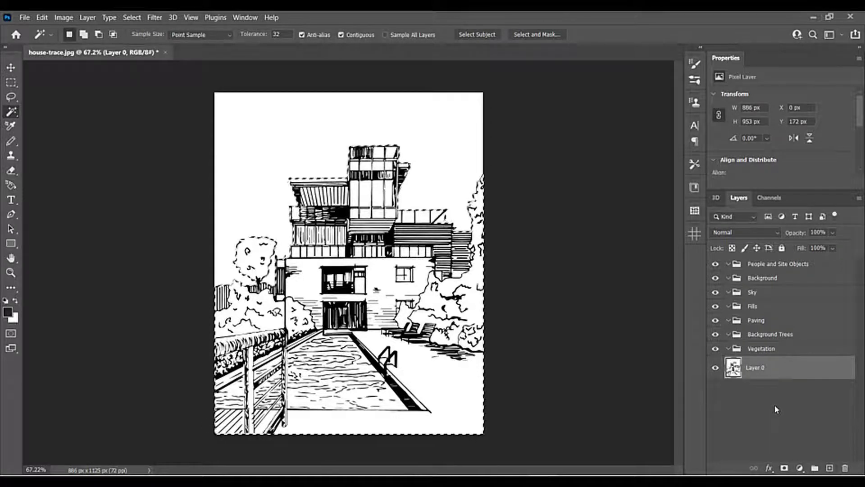
pyautogui.click(785, 468)
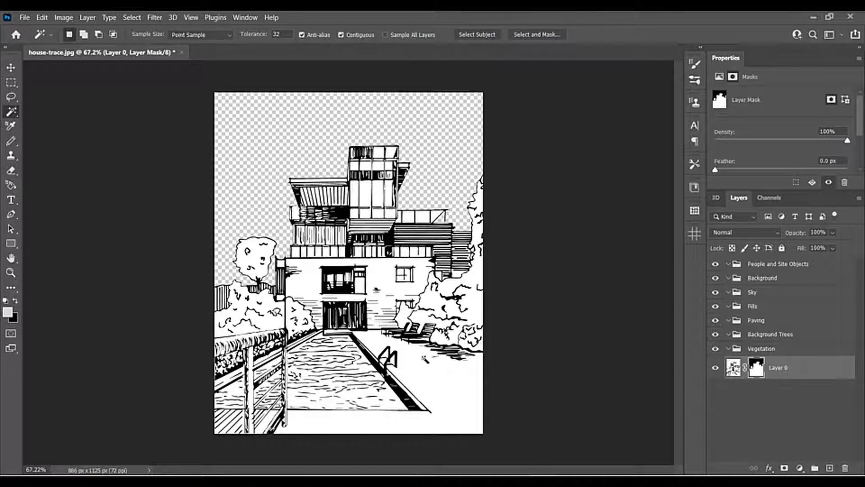
# Select the white paving around the pool with the Magic Wand, hide it on the layer mask and clear the selection.
pyautogui.click(439, 378)
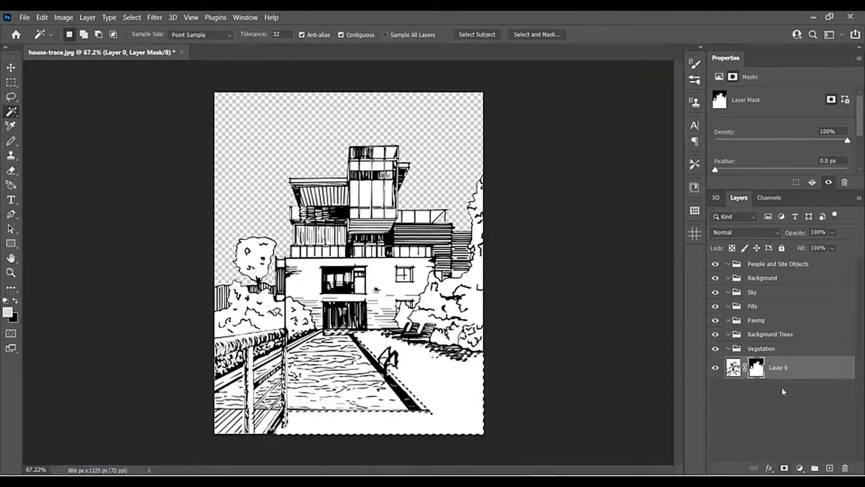
pyautogui.press('Delete')
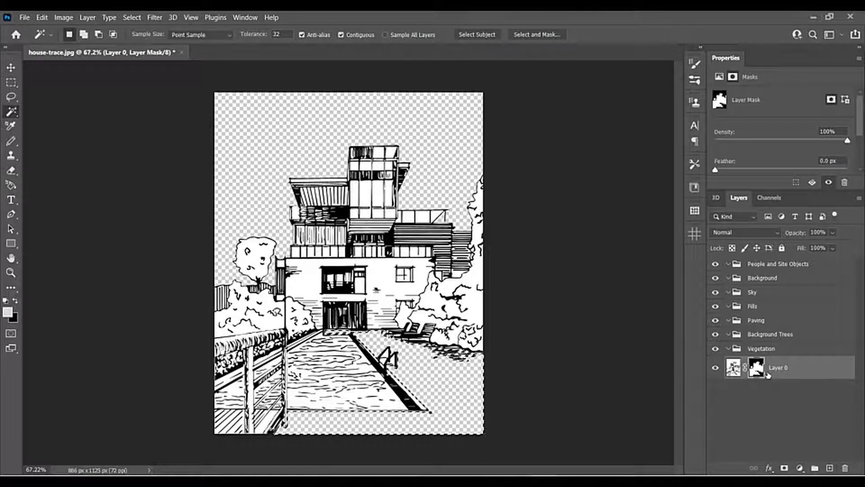
pyautogui.scroll(8, 395, 369)
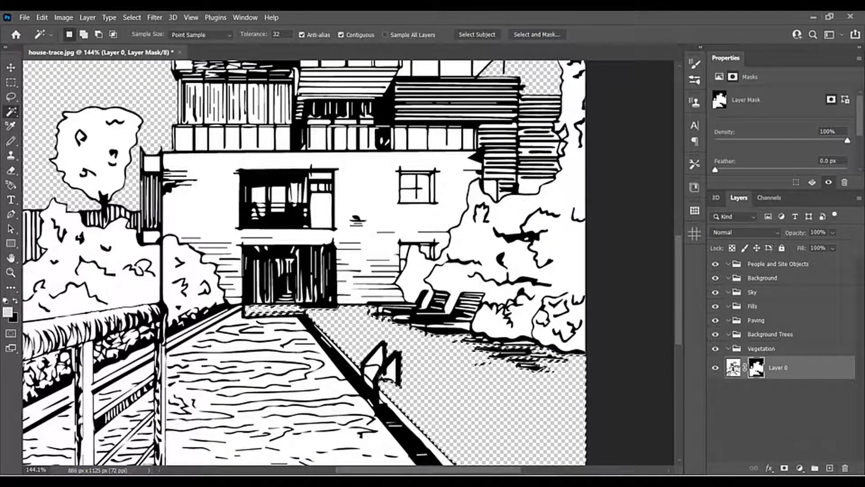
pyautogui.hotkey('ctrl', 'd')
# Select the white gaps inside the pool ladder rails, hide them on the layer mask and clear the selection.
pyautogui.scroll(9, 379, 373)
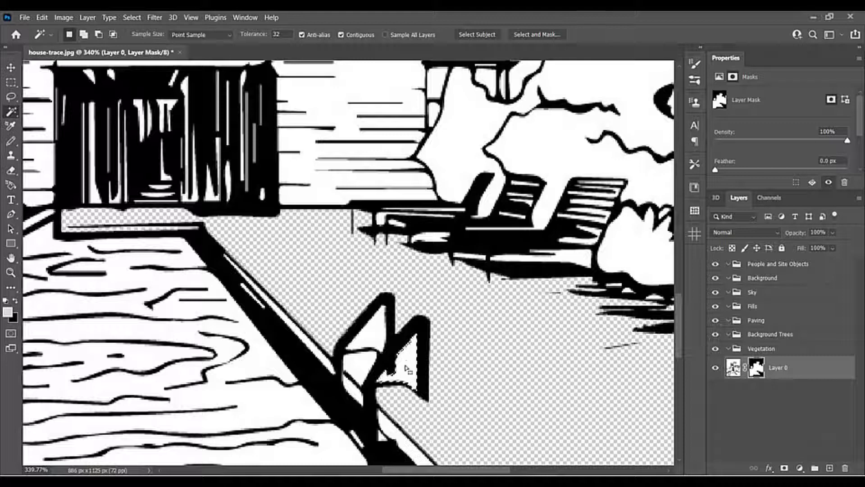
pyautogui.press('shift')
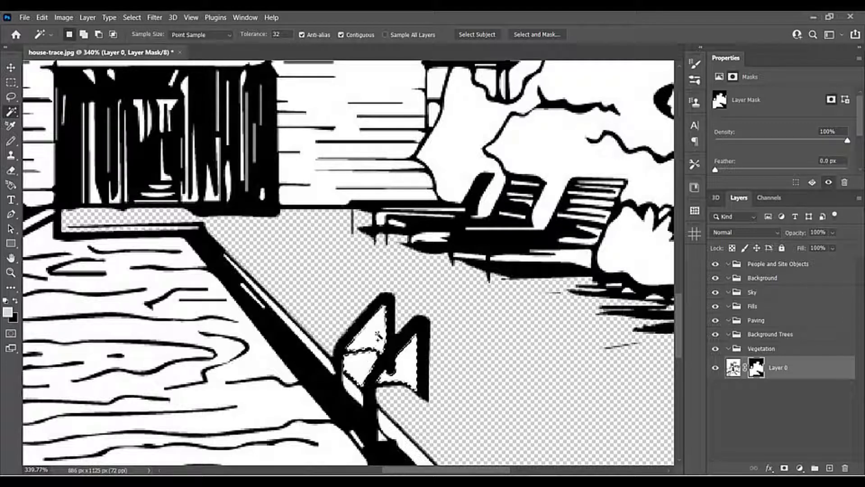
pyautogui.keyDown('shift'); pyautogui.click(376, 324); pyautogui.keyUp('shift')
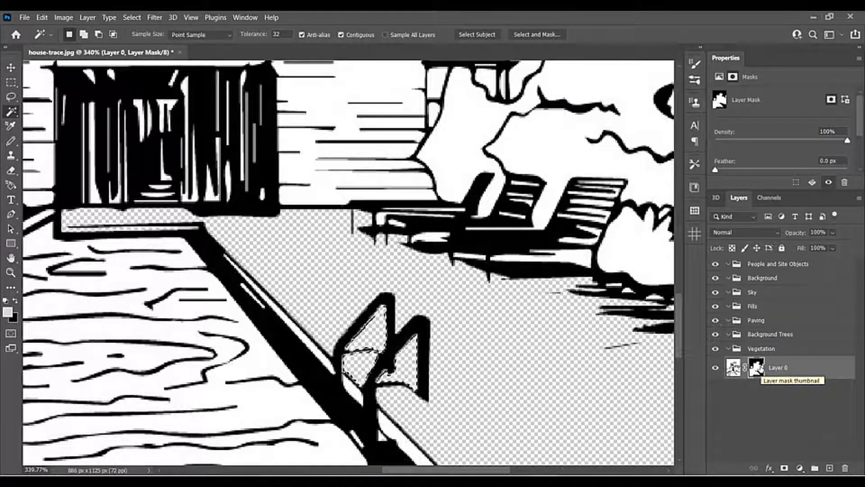
pyautogui.hotkey('ctrl', 'd')
pyautogui.scroll(-10, 374, 315)
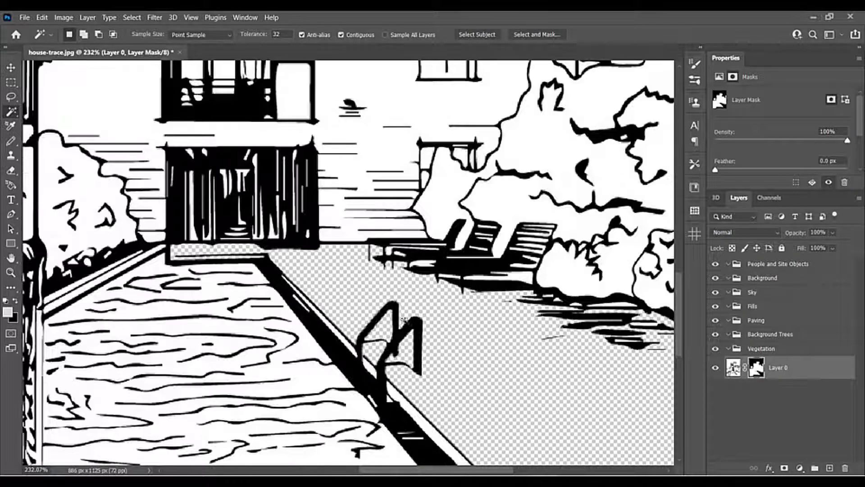
pyautogui.scroll(-5, 366, 295)
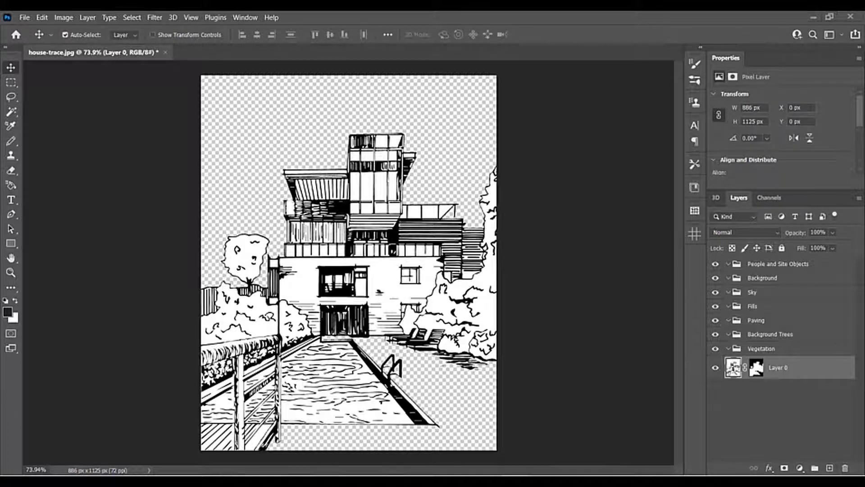
# Place the lilac wallpaper image from the PS Tutorial Graphics folder into the house drawing and shift it upward over the sky.
pyautogui.hotkey('alt', 'Tab')
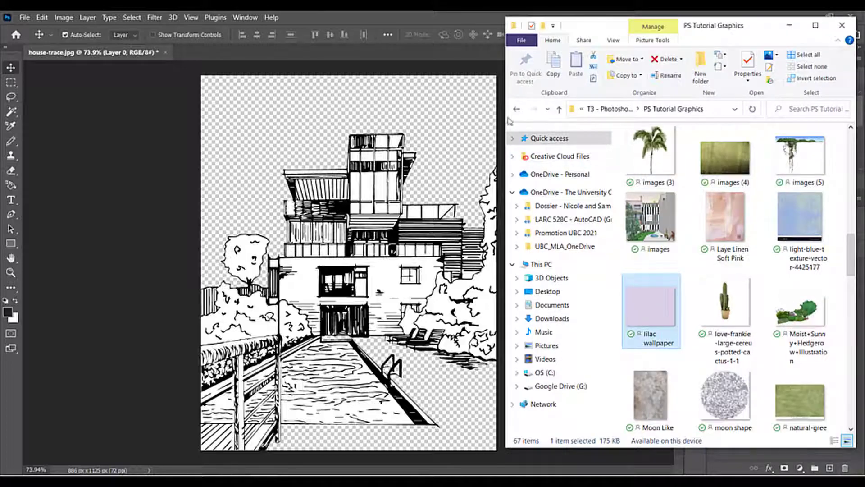
pyautogui.moveTo(504, 113); pyautogui.dragTo(470, 113)
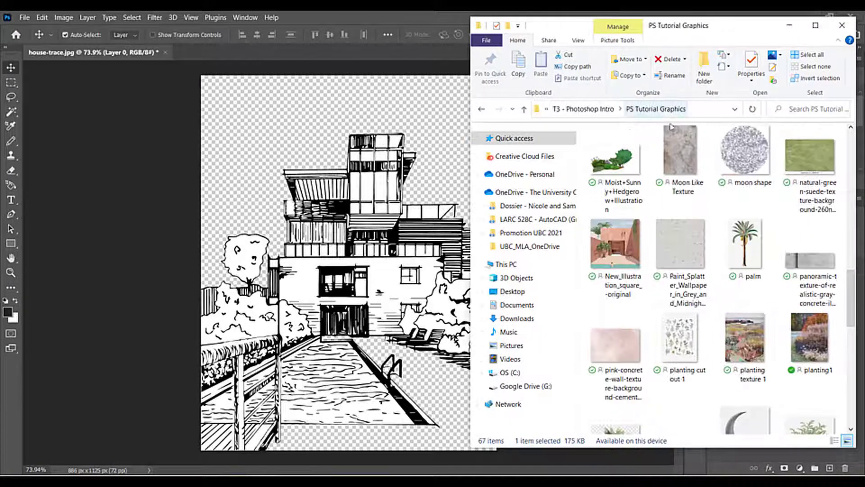
pyautogui.scroll(-12, 749, 264)
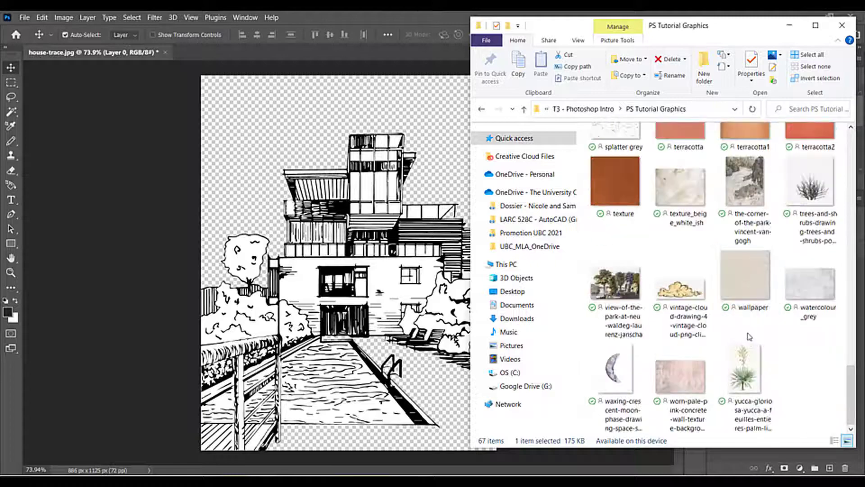
pyautogui.scroll(10, 749, 334)
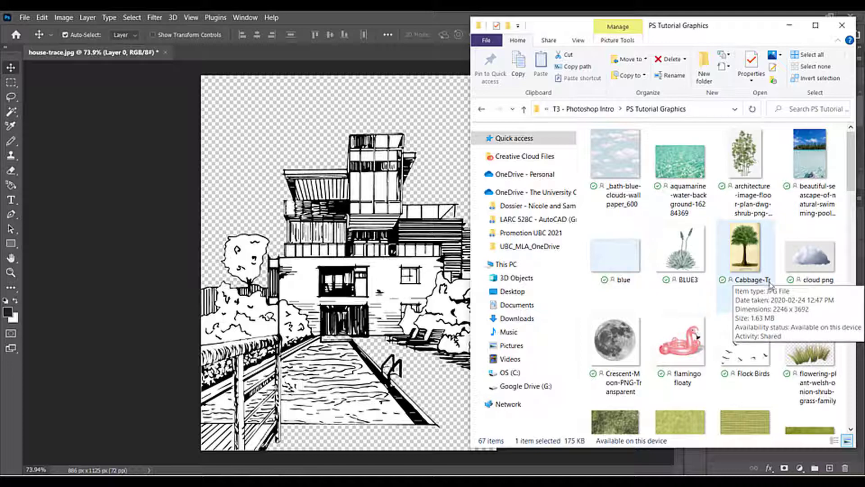
pyautogui.scroll(-15, 773, 287)
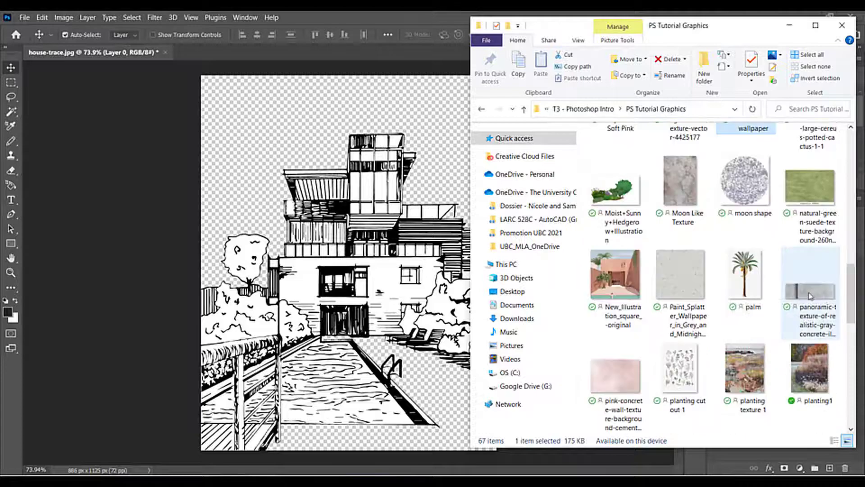
pyautogui.scroll(-10, 775, 316)
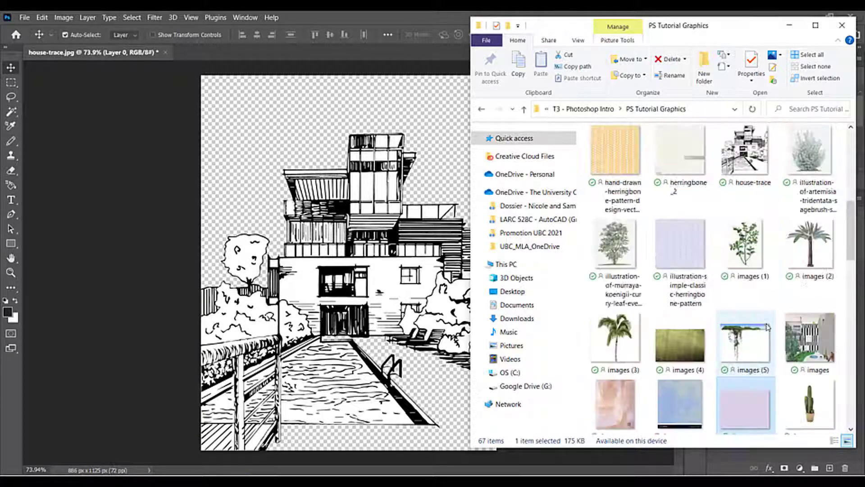
pyautogui.scroll(3, 746, 263)
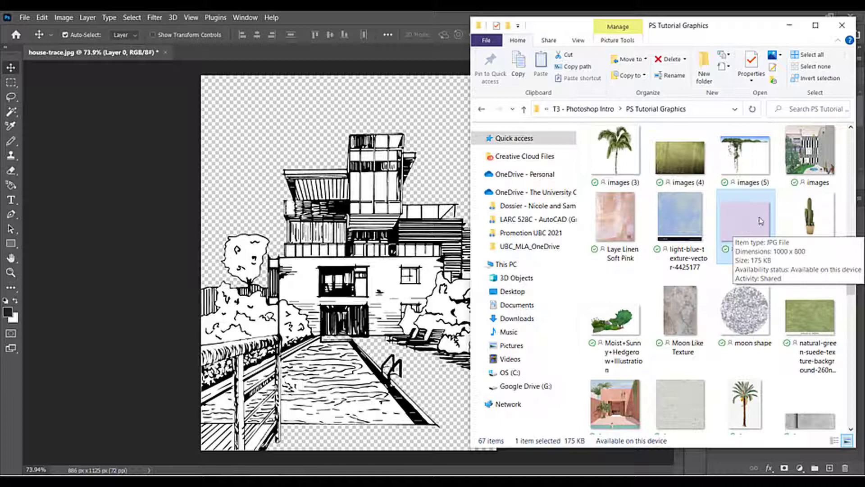
pyautogui.moveTo(761, 220); pyautogui.dragTo(332, 147)
pyautogui.press('Return')
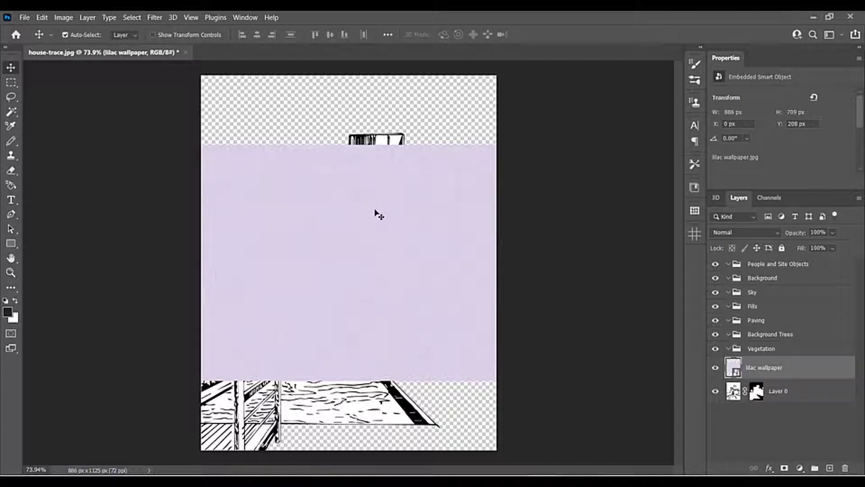
pyautogui.moveTo(363, 199); pyautogui.dragTo(390, 190)
pyautogui.click(9, 141)
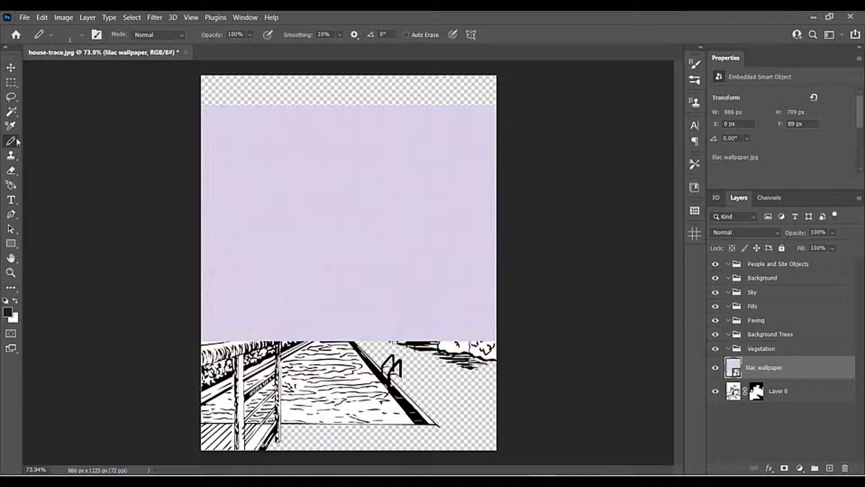
pyautogui.click(11, 126)
pyautogui.click(11, 112)
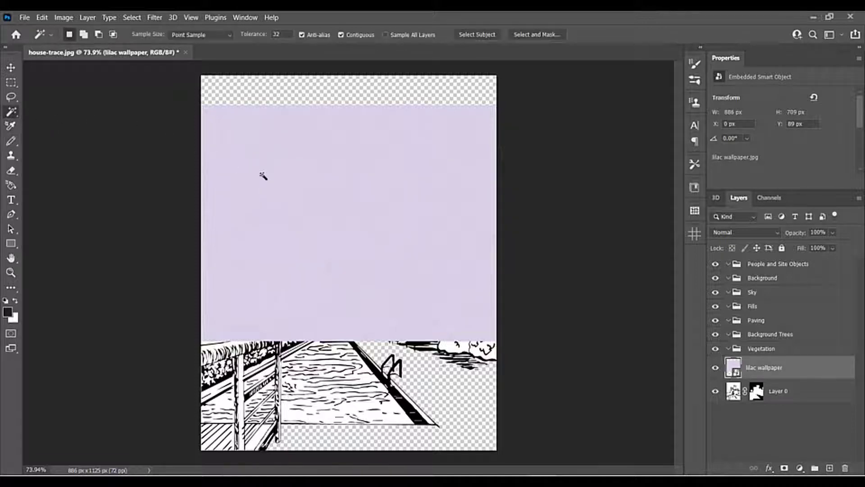
pyautogui.click(298, 190)
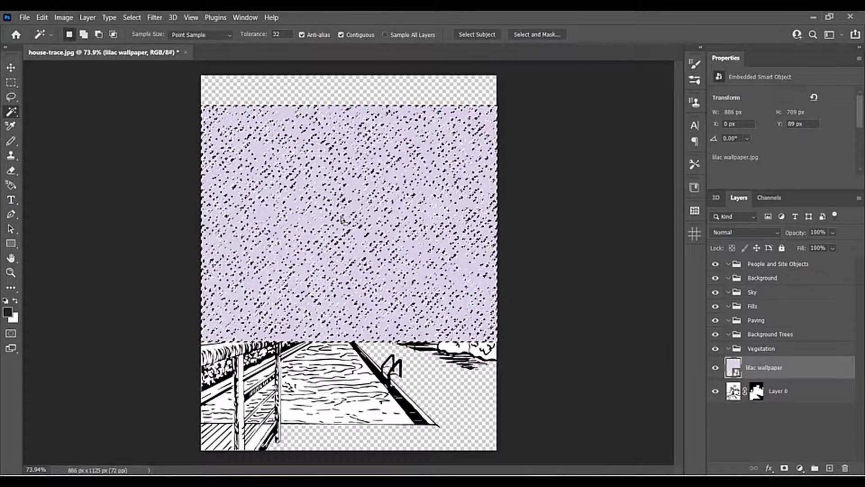
pyautogui.hotkey('ctrl', 'd')
# Move the lilac wallpaper up so that it meets the top edge of the canvas.
pyautogui.press('v')
pyautogui.moveTo(367, 238); pyautogui.dragTo(366, 212)
pyautogui.moveTo(309, 161); pyautogui.dragTo(309, 153)
# Rotate the lilac wallpaper layer 90° clockwise.
pyautogui.scroll(2, 297, 105)
pyautogui.scroll(3, 301, 109)
pyautogui.scroll(-2, 311, 240)
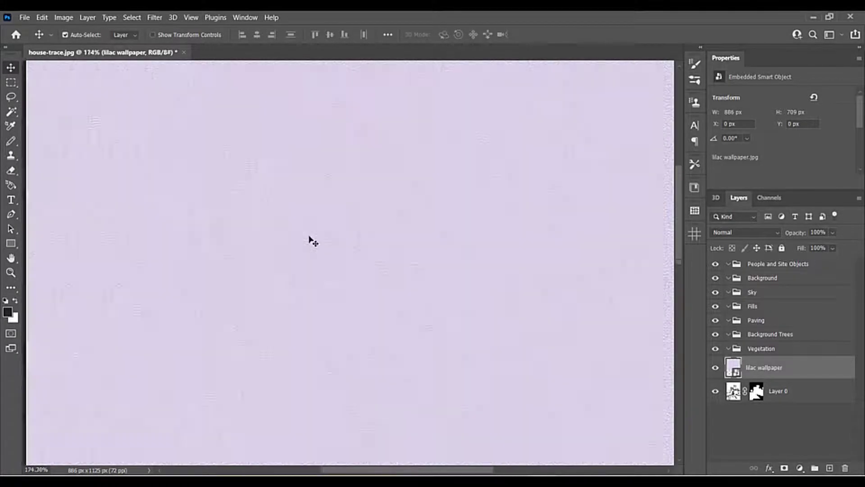
pyautogui.scroll(1, 259, 181)
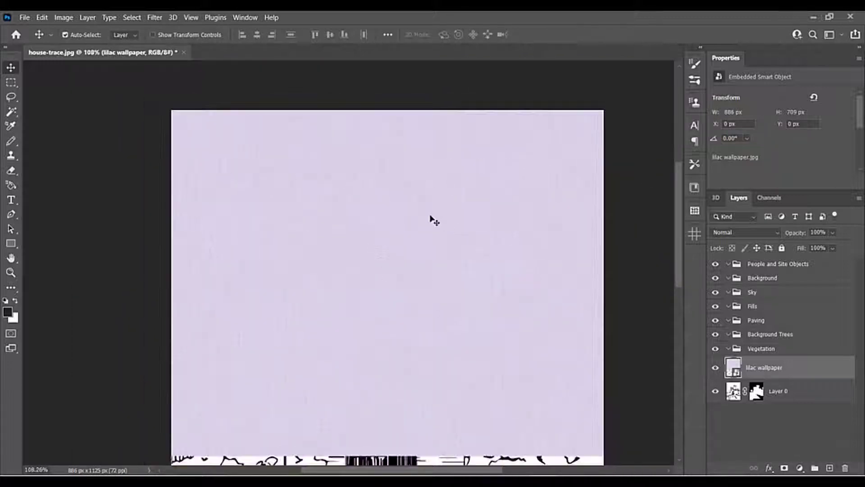
pyautogui.scroll(-1, 430, 216)
pyautogui.scroll(-1, 399, 230)
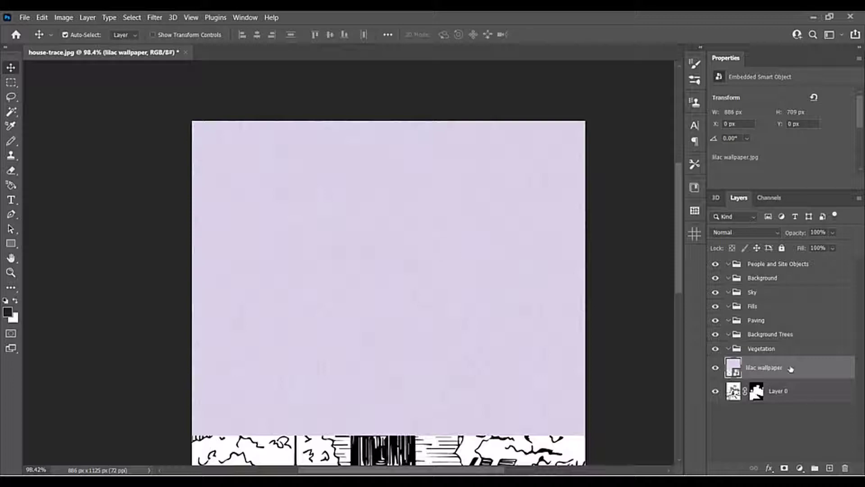
pyautogui.click(41, 19)
pyautogui.moveTo(107, 265)
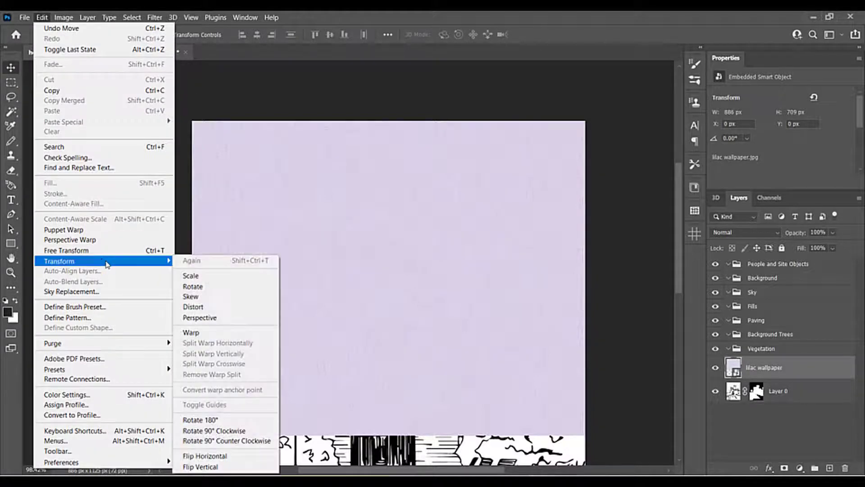
pyautogui.click(232, 433)
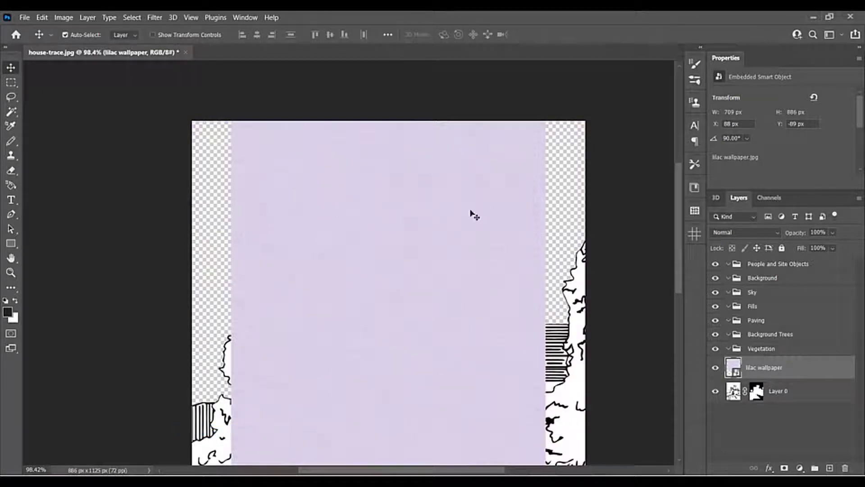
# Enlarge the lilac wallpaper to the full canvas width, about 890 × 1112 px, and put it in the Background group beneath the drawing layer.
pyautogui.scroll(-3, 432, 171)
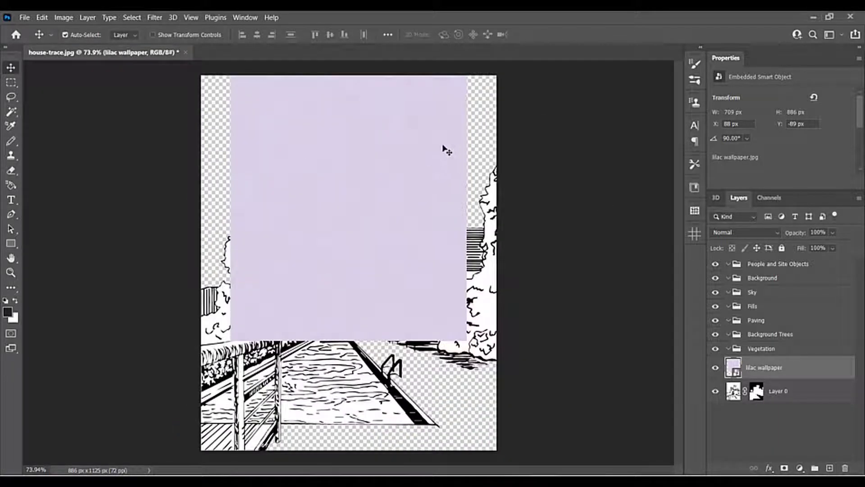
pyautogui.moveTo(444, 147); pyautogui.dragTo(411, 148)
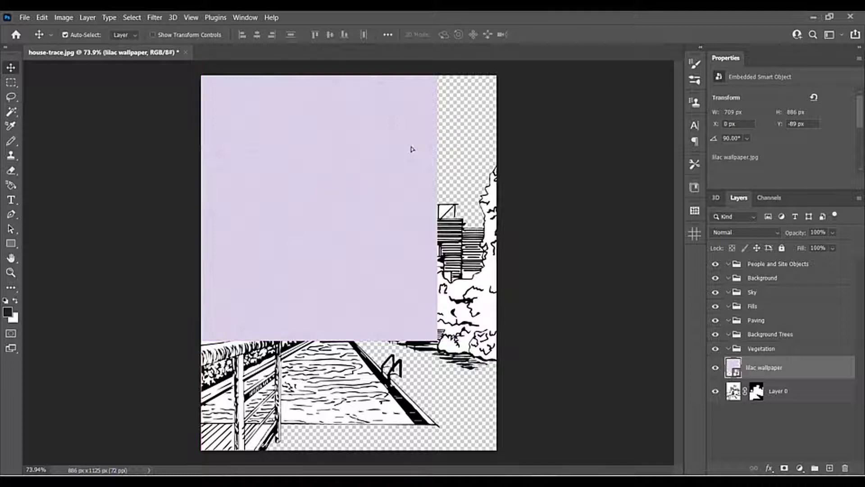
pyautogui.hotkey('ctrl', 't')
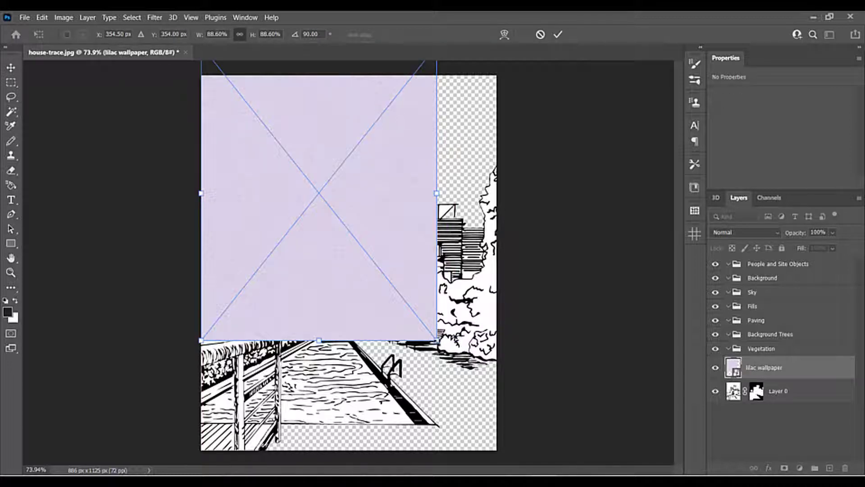
pyautogui.moveTo(437, 341); pyautogui.dragTo(497, 415)
pyautogui.press('Return')
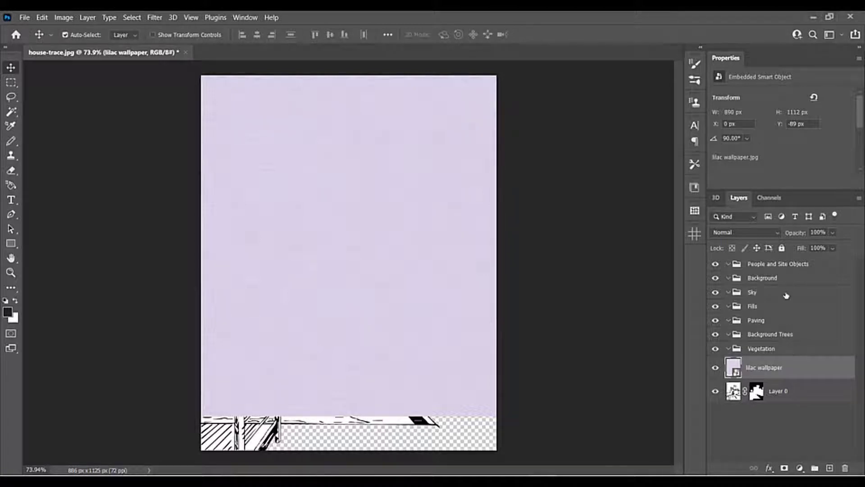
pyautogui.moveTo(783, 372)
pyautogui.mouseDown()
pyautogui.moveTo(782, 277)
pyautogui.moveTo(770, 342)
pyautogui.moveTo(777, 409)
pyautogui.mouseUp()
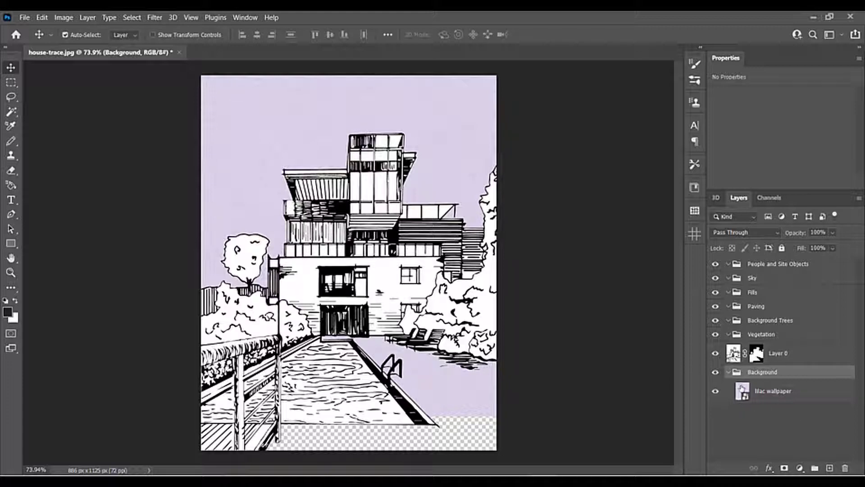
# Try to delete the paving area beside the pool from the lilac wallpaper, using a Magic Wand selection made on Layer 0.
pyautogui.click(733, 357)
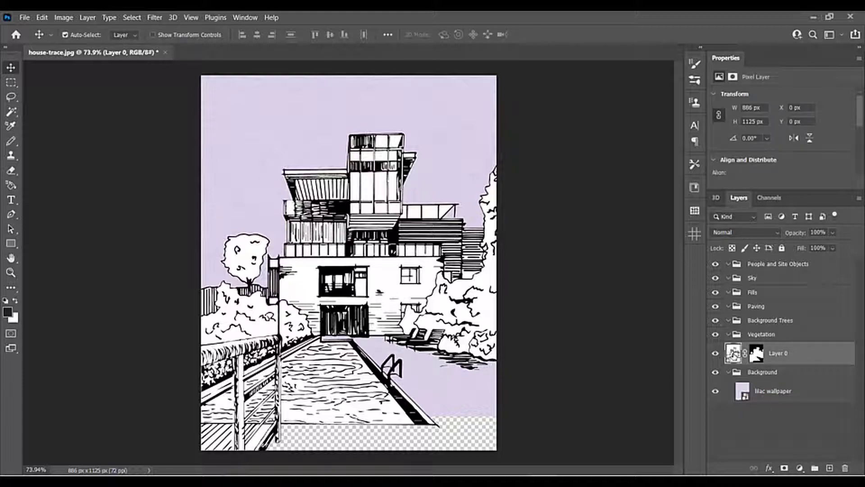
pyautogui.press('w')
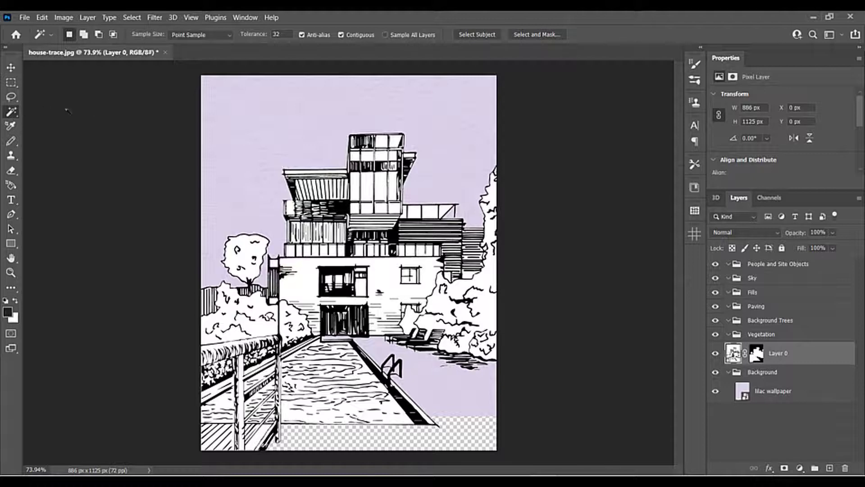
pyautogui.click(432, 385)
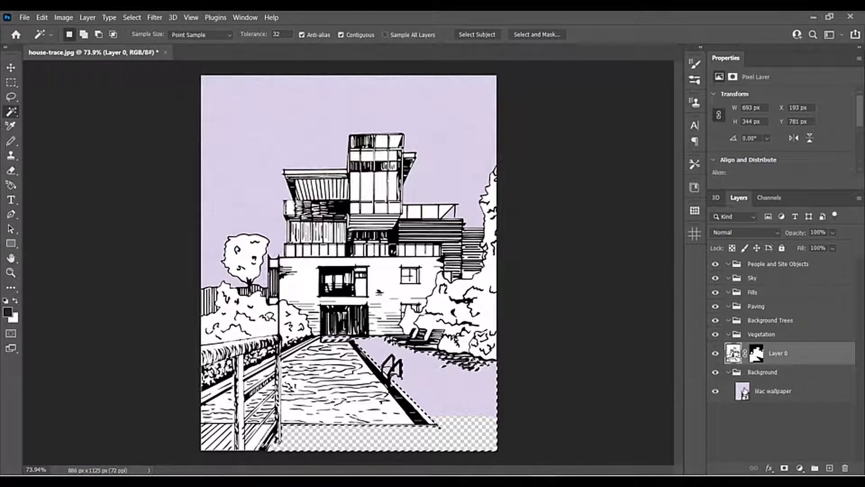
pyautogui.click(744, 391)
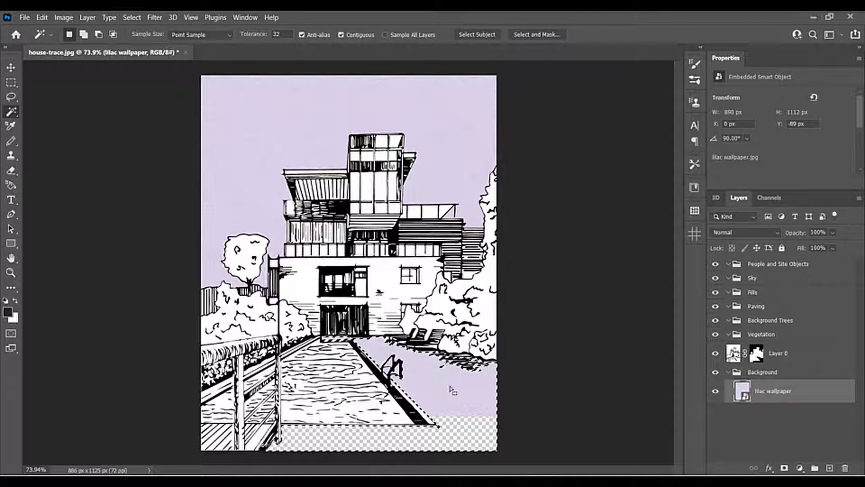
pyautogui.press('Delete')
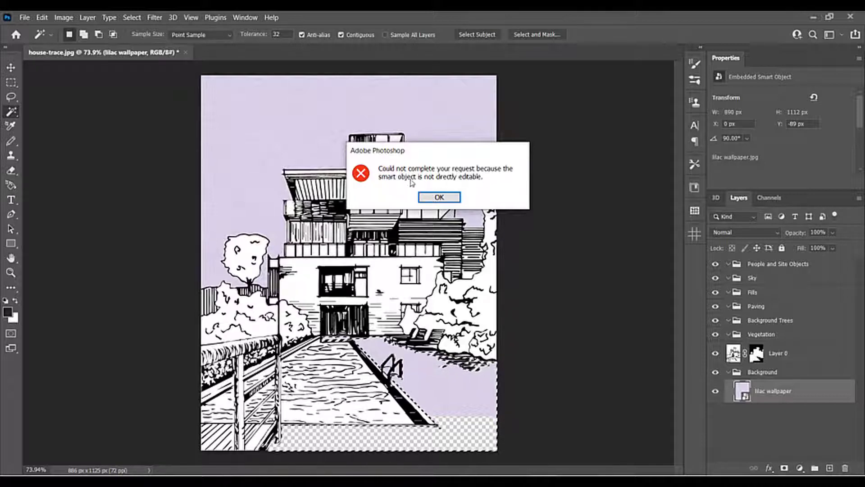
pyautogui.click(439, 197)
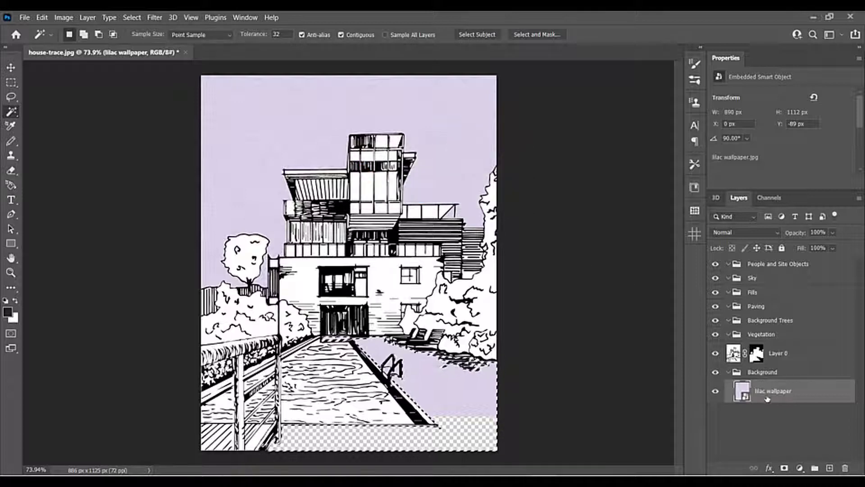
# Rasterize the lilac wallpaper smart object in the Background group.
pyautogui.rightClick(744, 394)
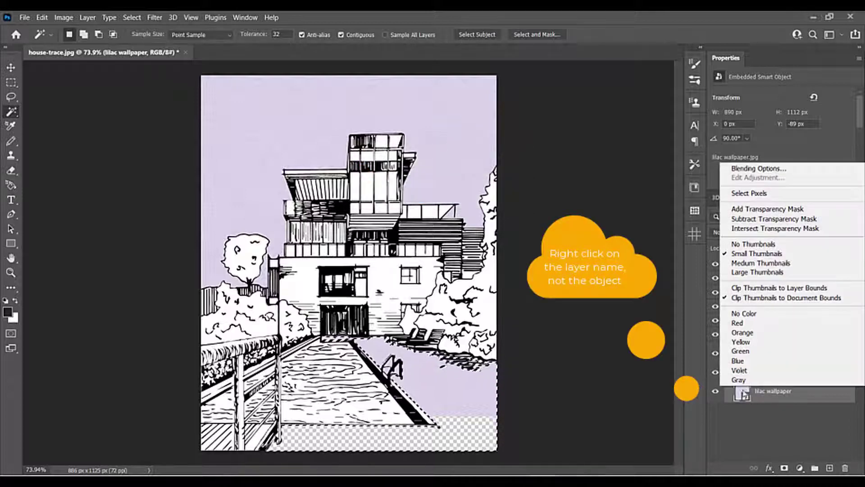
pyautogui.click(745, 397)
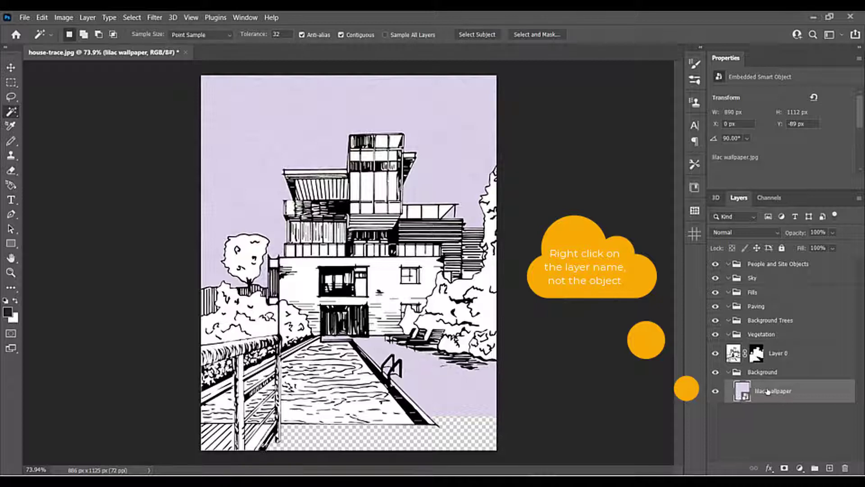
pyautogui.rightClick(769, 391)
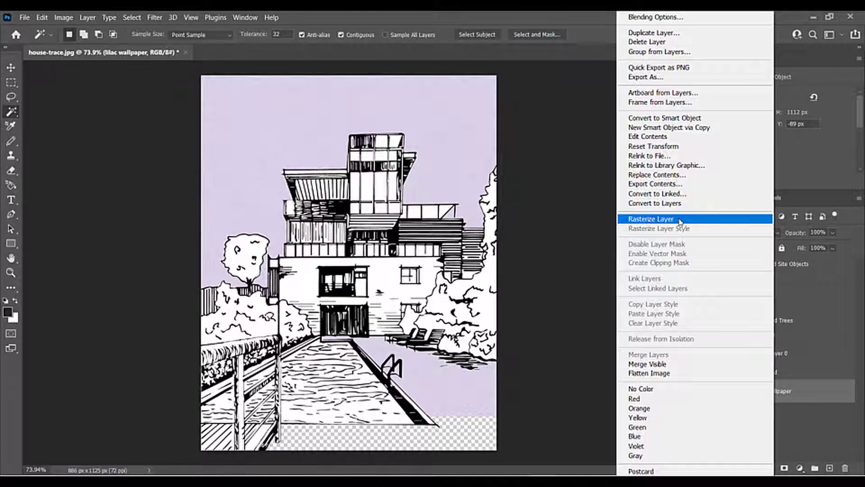
pyautogui.click(680, 221)
# Select the paving area beside the pool on Layer 0, delete it from the lilac wallpaper layer and clear the selection.
pyautogui.click(733, 357)
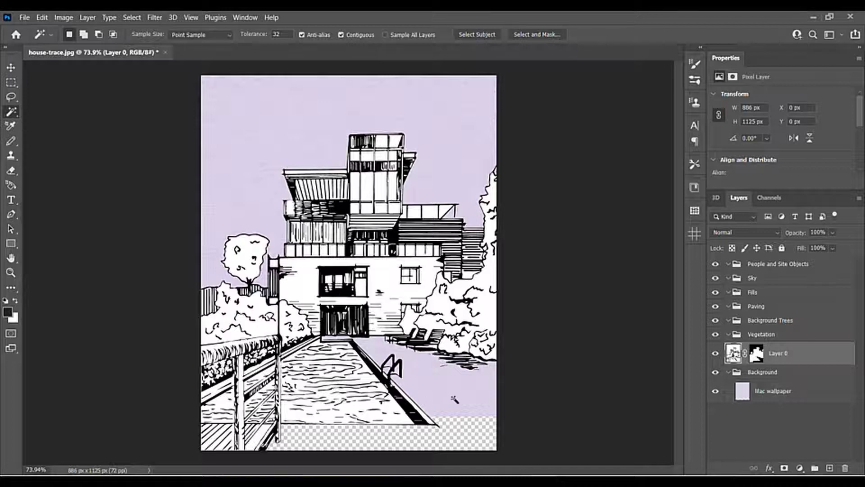
pyautogui.click(435, 391)
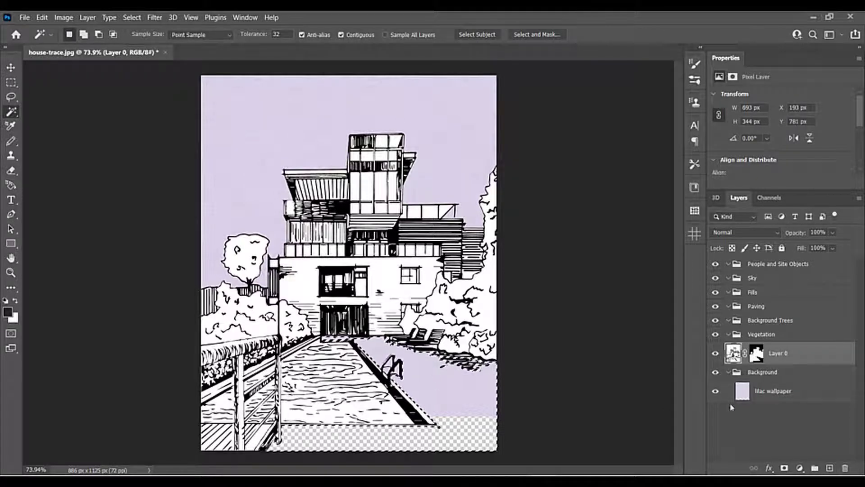
pyautogui.click(742, 396)
pyautogui.press('Delete')
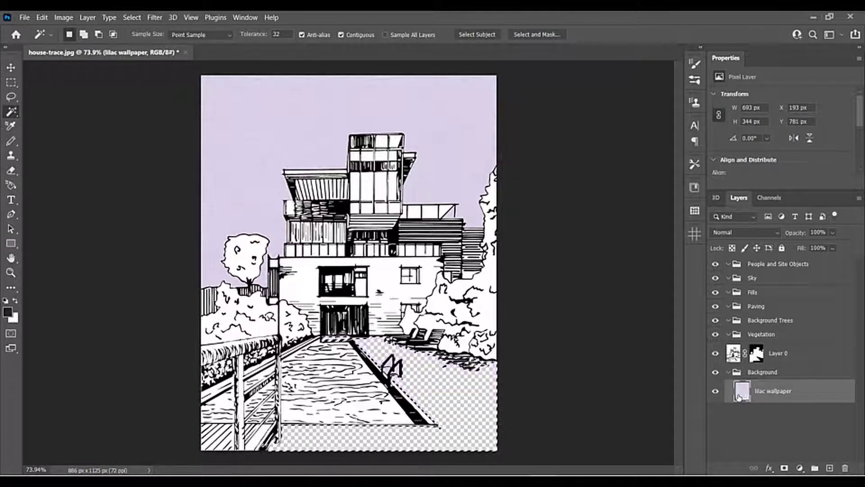
pyautogui.hotkey('ctrl', 'd')
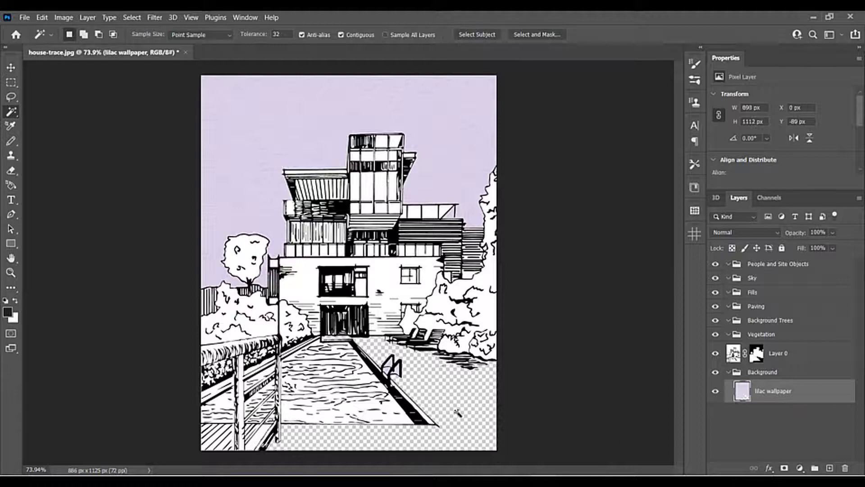
# Select the three areas inside the pool ladder rails on Layer 0, delete them from the lilac wallpaper layer and clear the selection.
pyautogui.scroll(7, 396, 370)
pyautogui.scroll(8, 396, 369)
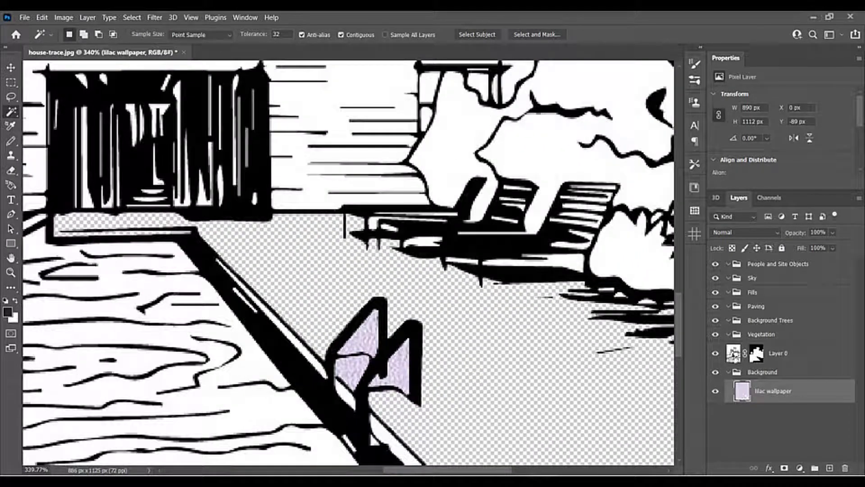
pyautogui.click(734, 356)
pyautogui.click(349, 374)
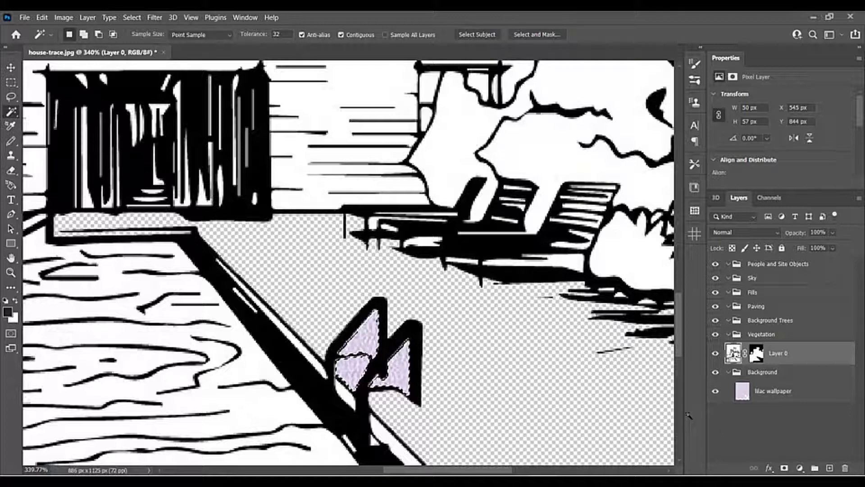
pyautogui.click(741, 391)
pyautogui.press('Delete')
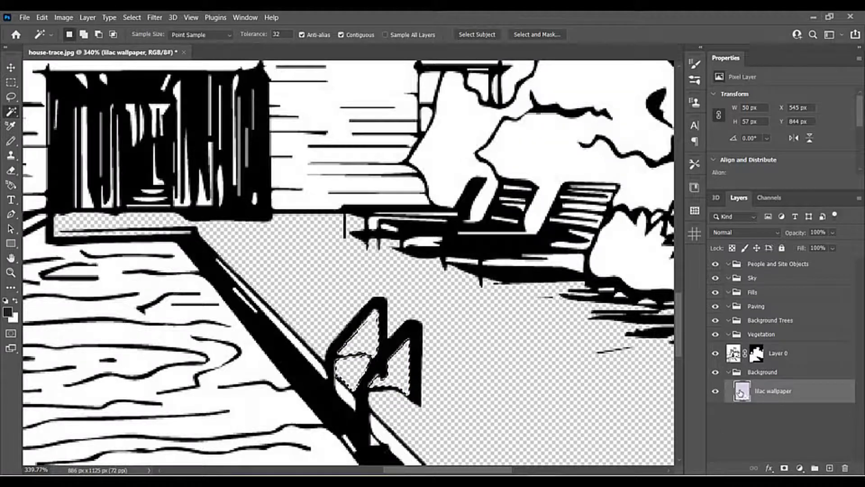
pyautogui.hotkey('ctrl', 'd')
pyautogui.scroll(-10, 509, 364)
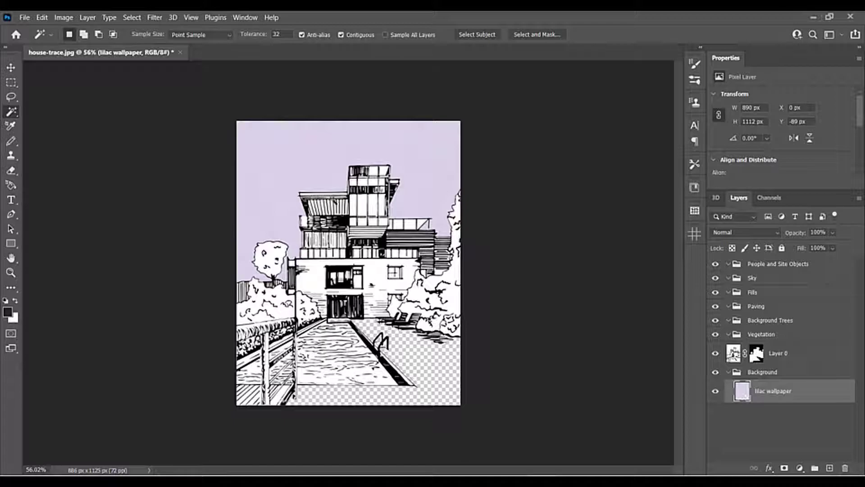
# Place the _bath-blue-clouds-wallpaper_600 image from the PS Tutorial Graphics folder above the lilac wallpaper in the Background group.
pyautogui.press('v')
pyautogui.scroll(1, 593, 309)
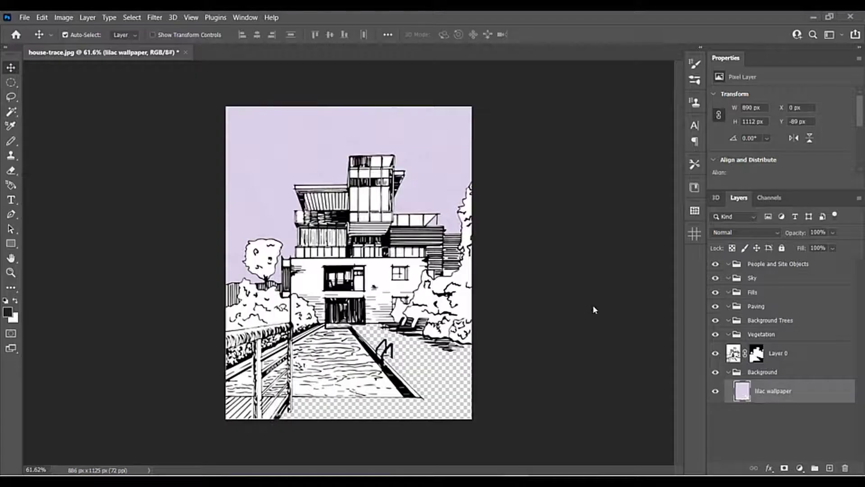
pyautogui.hotkey('alt', 'Tab')
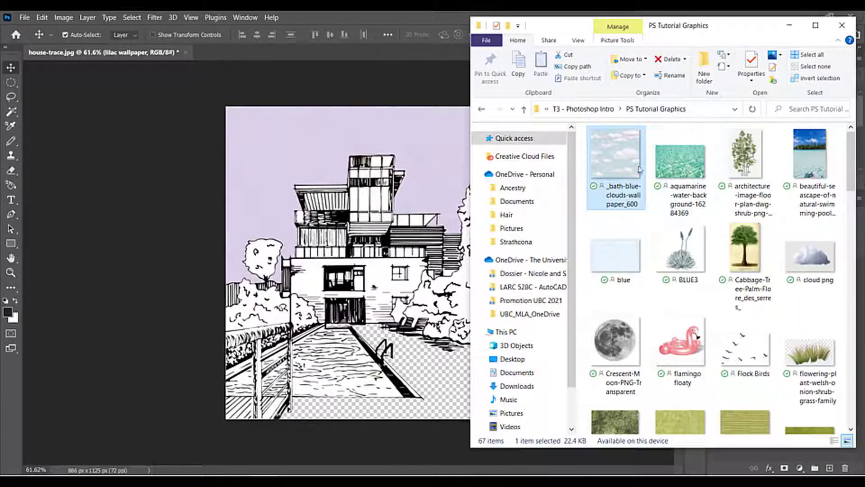
pyautogui.moveTo(620, 208); pyautogui.dragTo(405, 135)
pyautogui.press('Return')
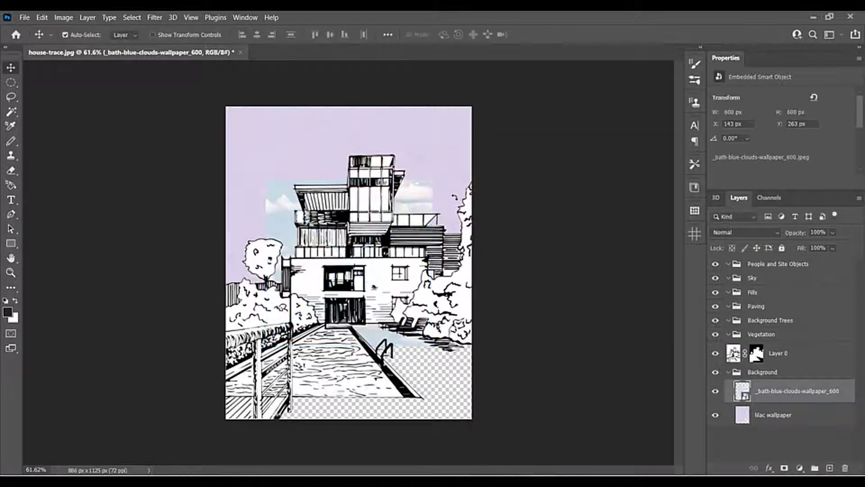
# Scale the blue clouds wallpaper to about 148% and move it to span the full canvas width behind the house.
pyautogui.hotkey('ctrl', 't')
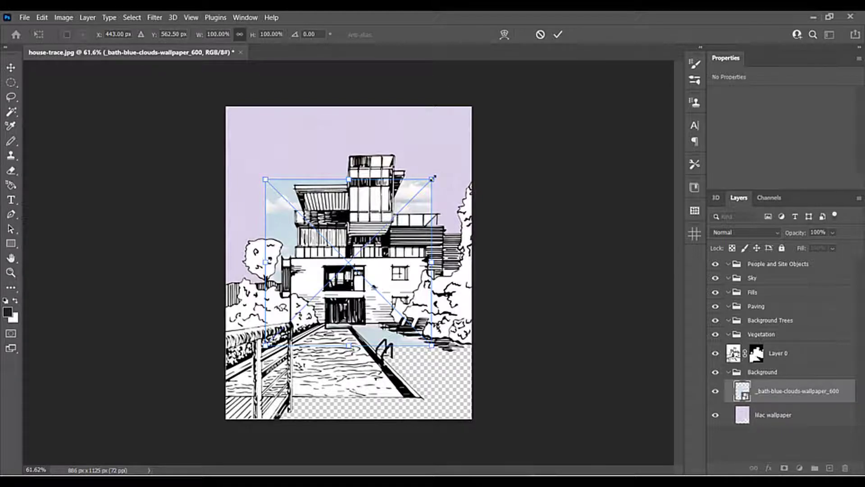
pyautogui.moveTo(433, 178); pyautogui.dragTo(511, 98)
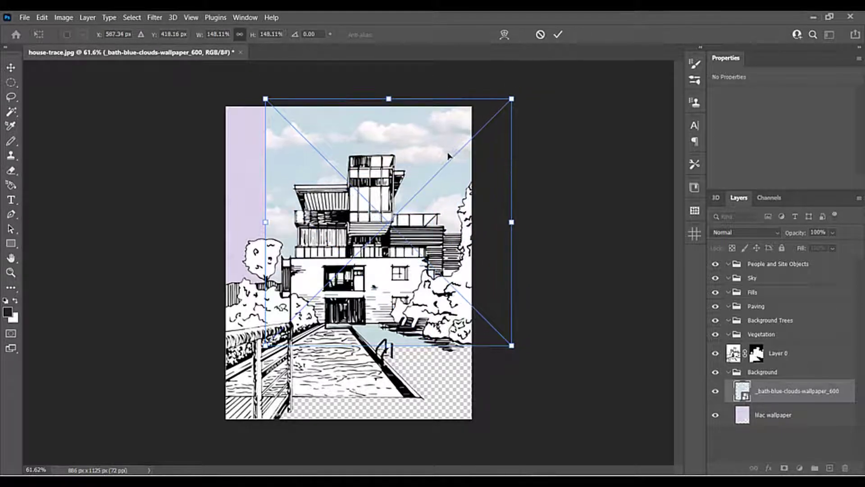
pyautogui.moveTo(448, 156); pyautogui.dragTo(411, 128)
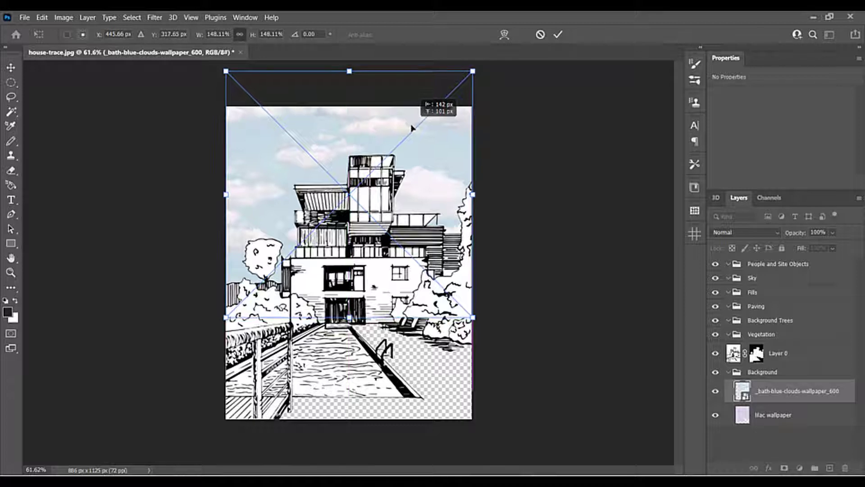
pyautogui.press('Return')
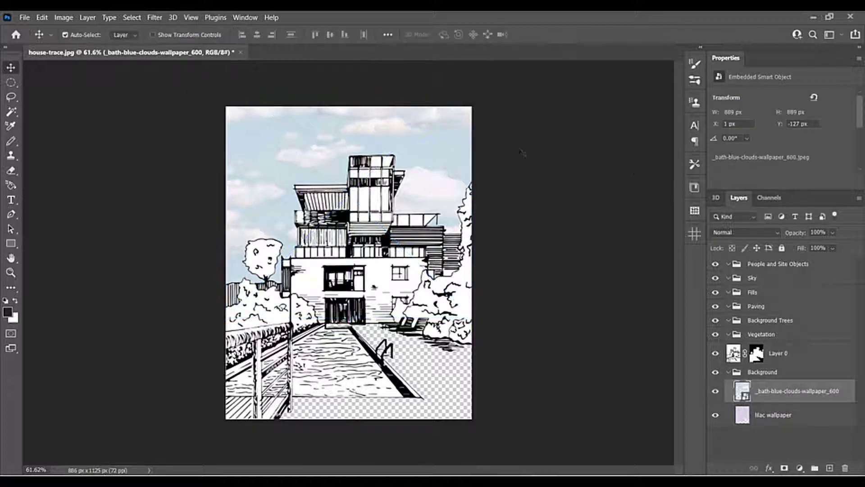
# Draw a large elliptical selection around the house and turn it into a layer mask on the blue clouds wallpaper.
pyautogui.click(11, 83)
pyautogui.rightClick(12, 83)
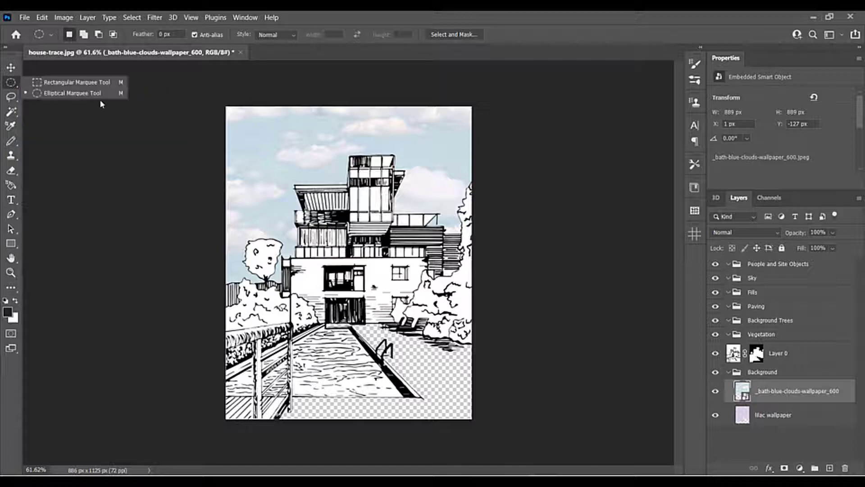
pyautogui.click(111, 105)
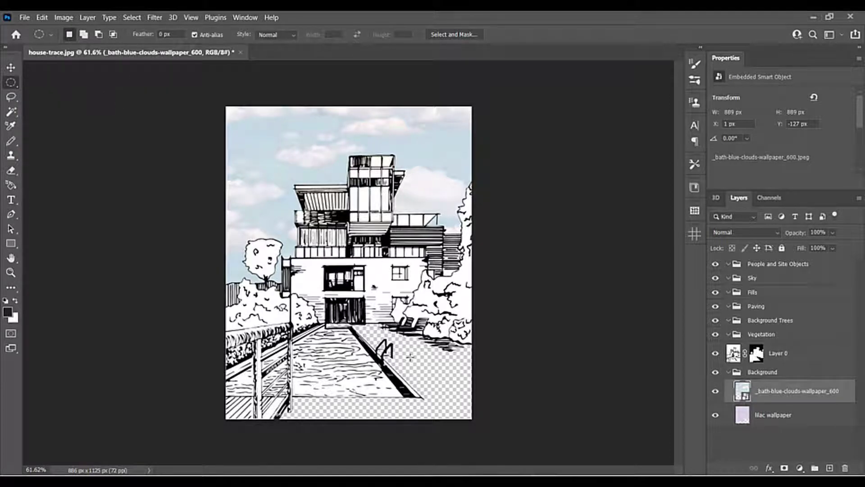
pyautogui.moveTo(410, 357); pyautogui.dragTo(171, 117)
pyautogui.click(327, 207)
pyautogui.moveTo(425, 347); pyautogui.dragTo(271, 130)
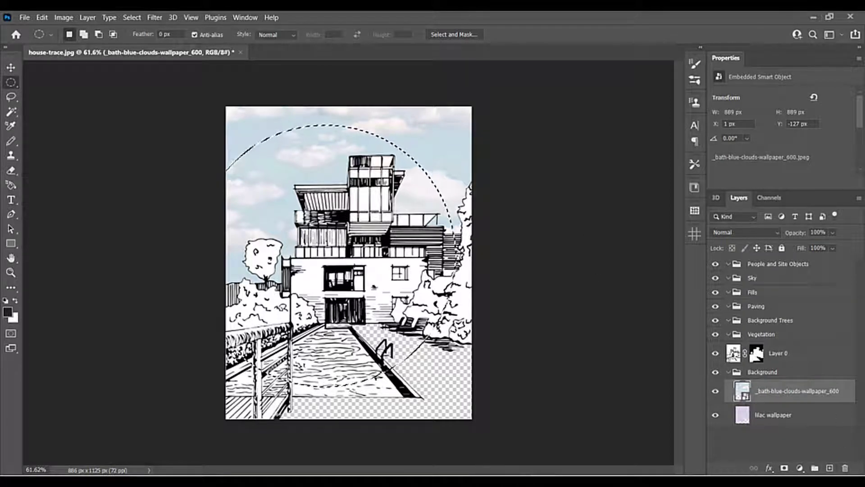
pyautogui.click(784, 469)
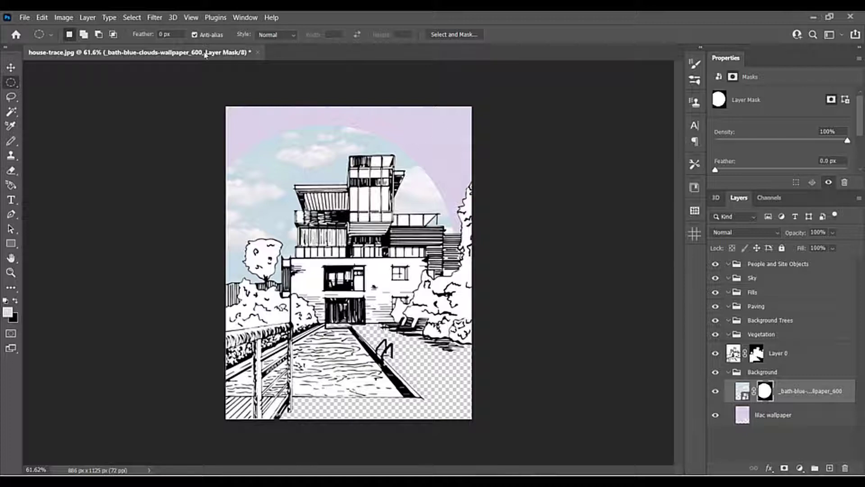
# Examine the curved edge of the masked clouds against the lilac wallpaper around the house.
pyautogui.click(11, 68)
pyautogui.scroll(5, 235, 181)
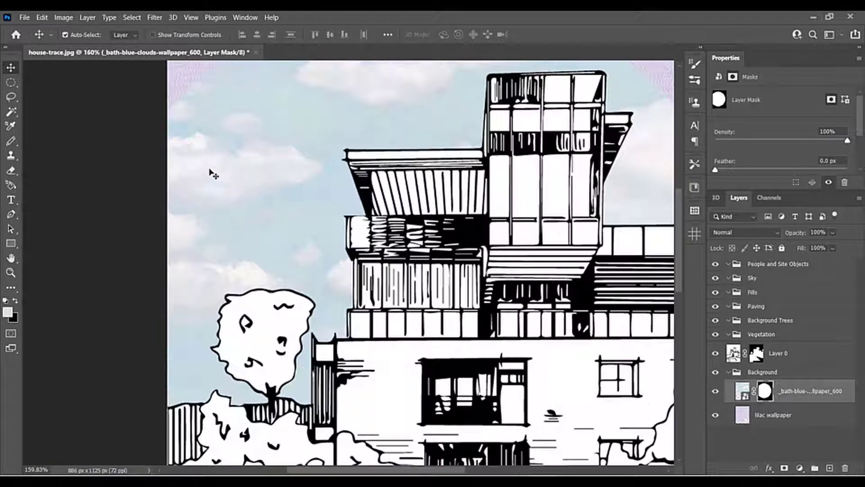
pyautogui.scroll(-4, 219, 193)
pyautogui.scroll(4, 347, 135)
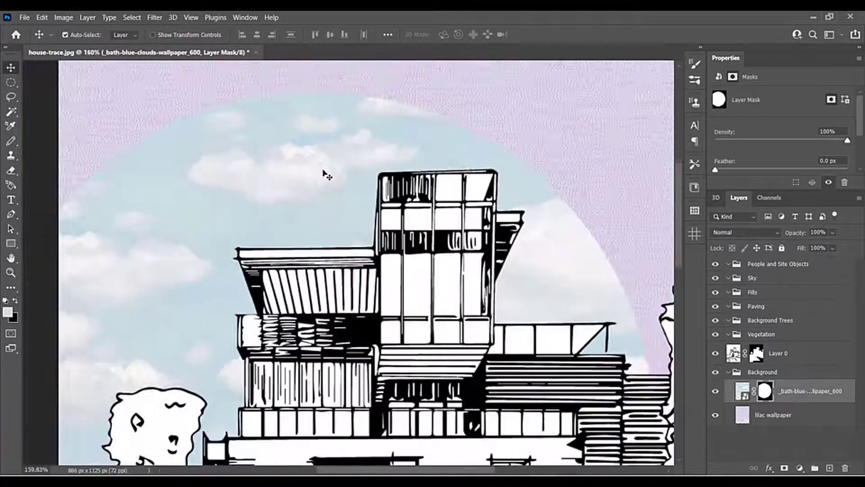
pyautogui.scroll(-3, 326, 174)
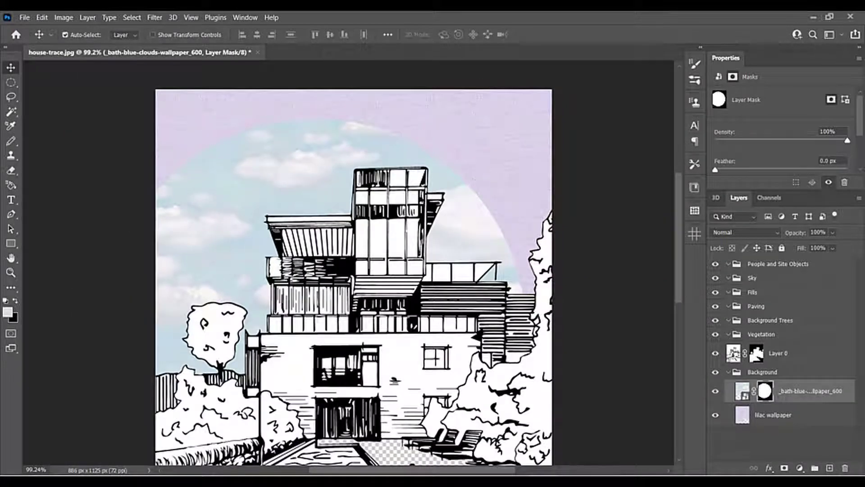
pyautogui.scroll(1, 296, 193)
pyautogui.scroll(1, 297, 192)
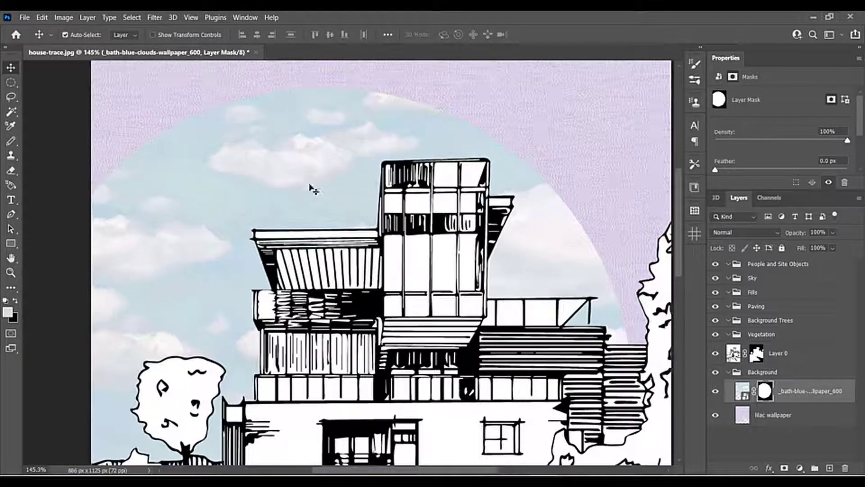
pyautogui.click(742, 390)
pyautogui.rightClick(742, 390)
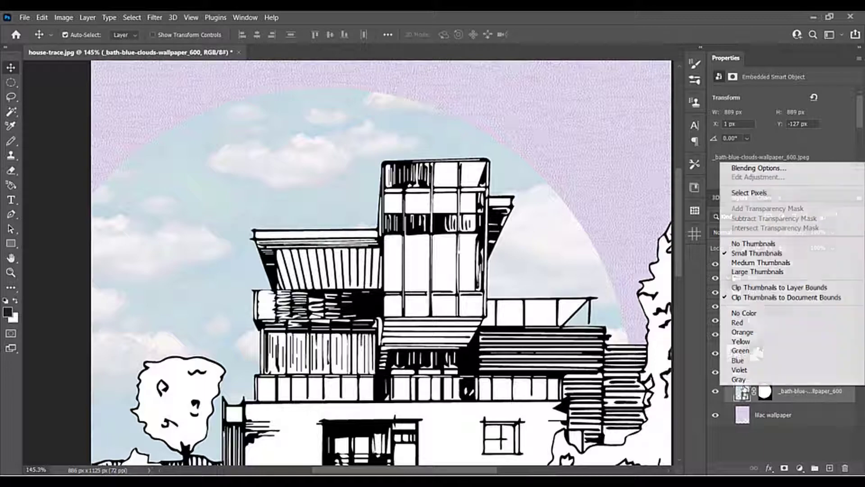
pyautogui.click(764, 169)
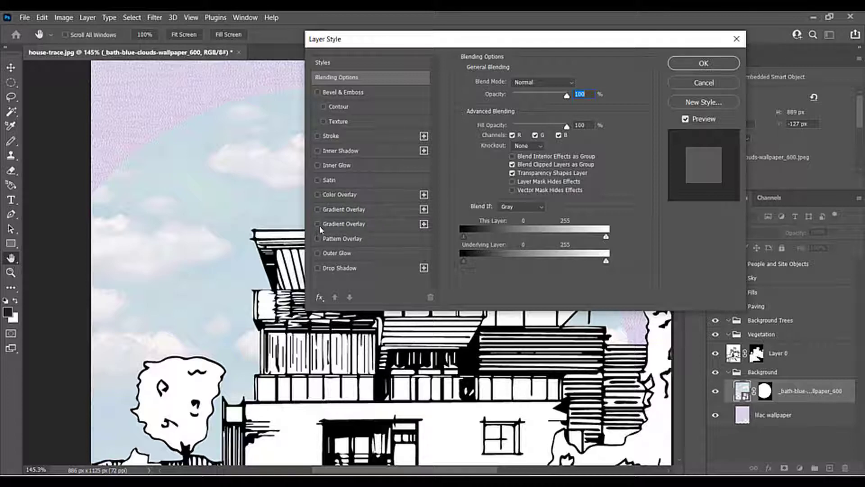
pyautogui.click(317, 239)
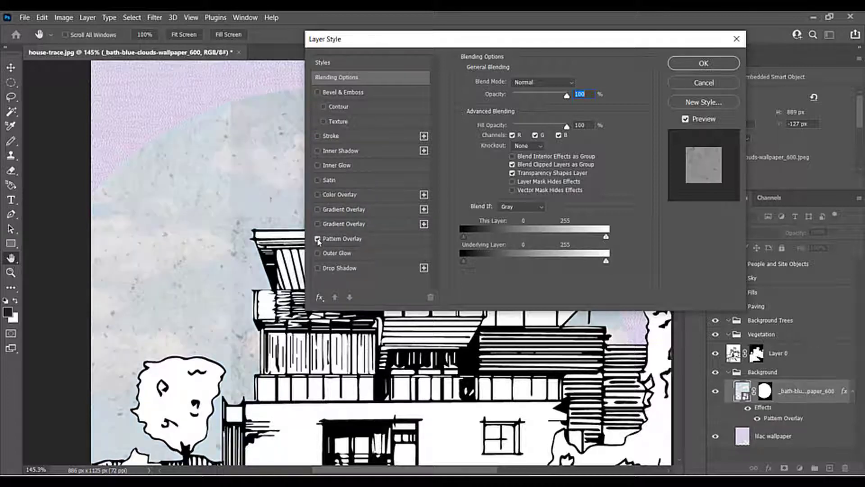
pyautogui.click(355, 240)
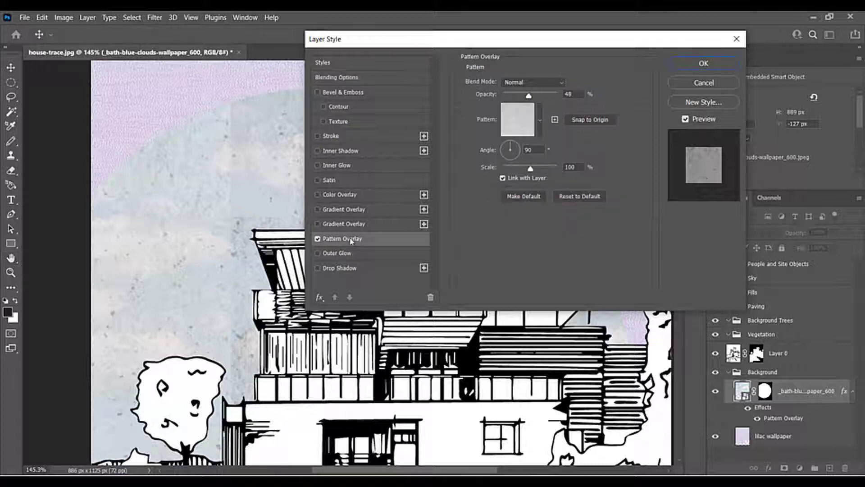
pyautogui.click(540, 121)
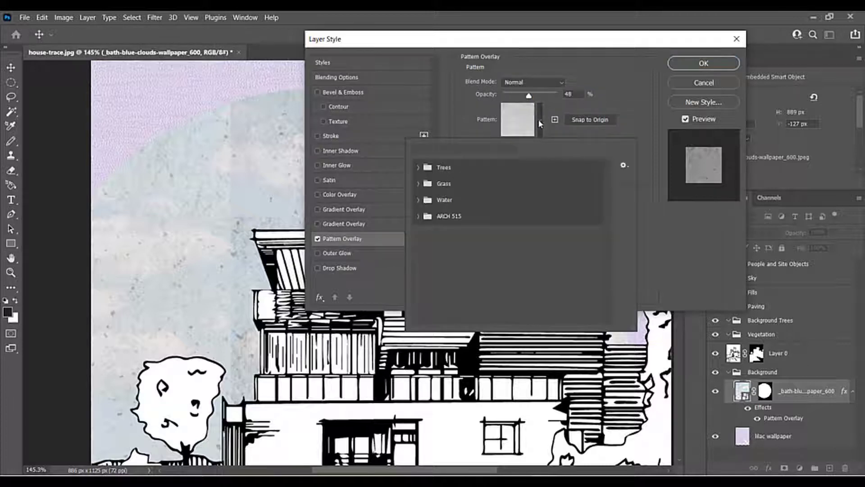
pyautogui.click(448, 217)
pyautogui.doubleClick(449, 219)
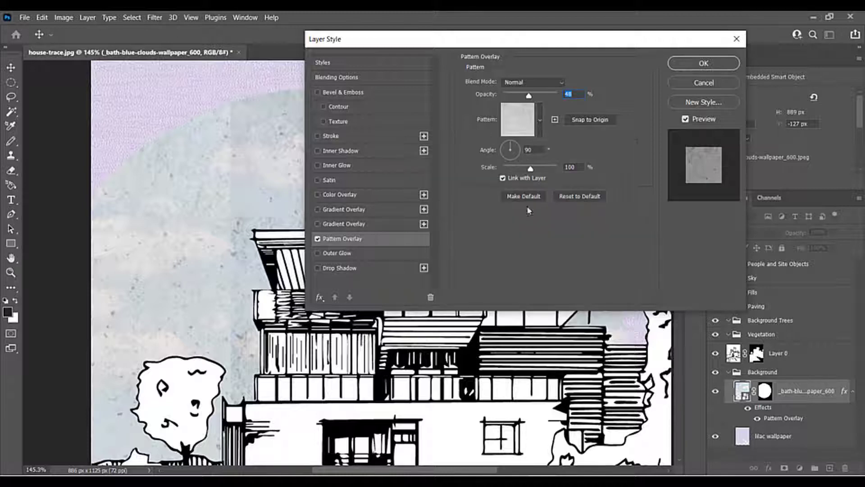
pyautogui.click(703, 84)
# Browse the ARCH 515 patterns in the pattern library and check the pattern file available for import, without loading it.
pyautogui.click(245, 18)
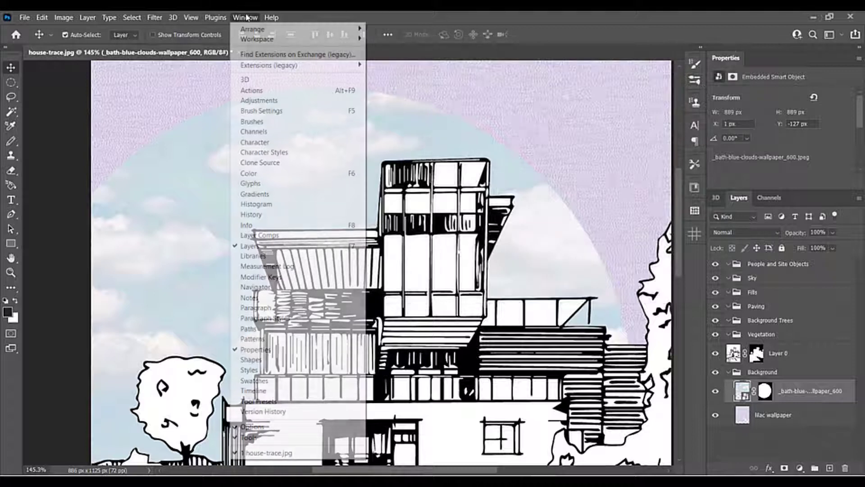
pyautogui.click(252, 338)
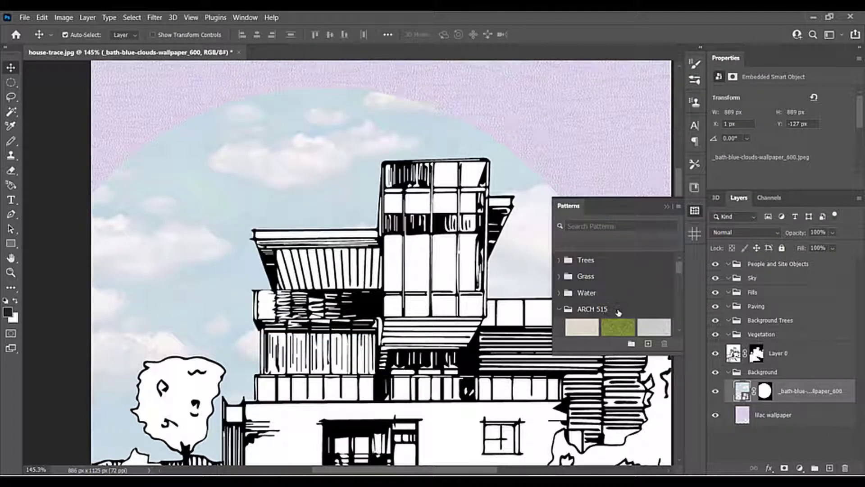
pyautogui.scroll(-5, 618, 312)
pyautogui.scroll(5, 600, 317)
pyautogui.click(678, 206)
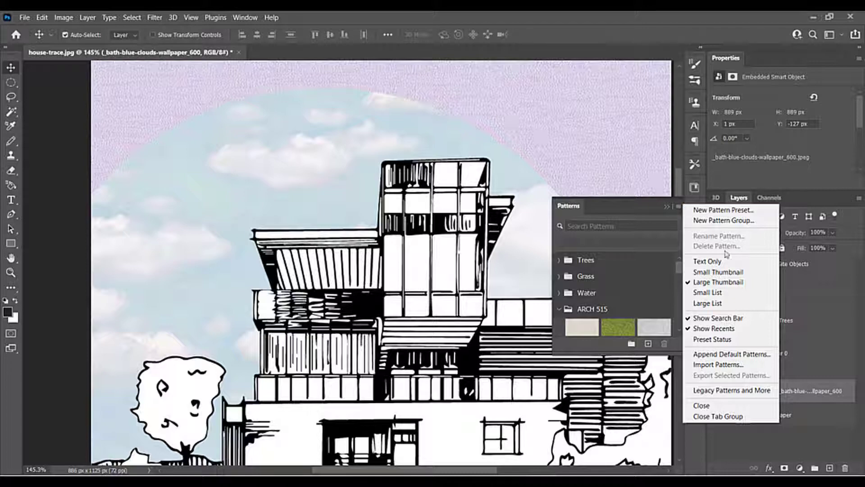
pyautogui.click(734, 365)
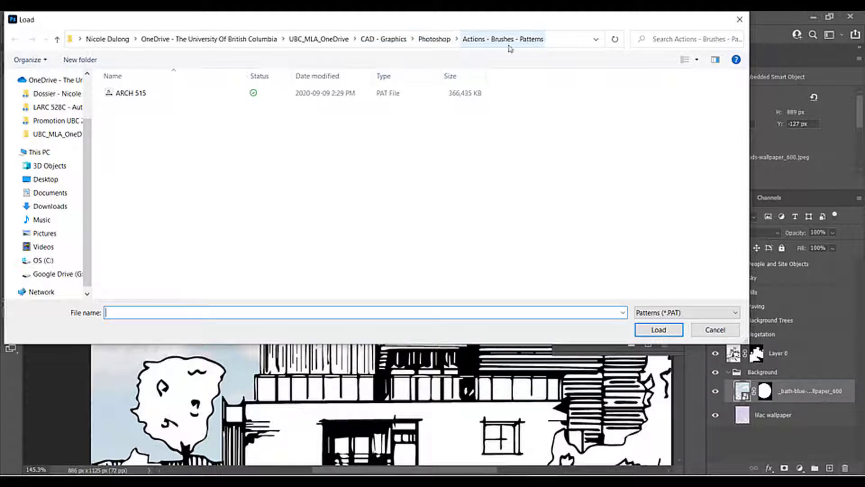
pyautogui.click(733, 334)
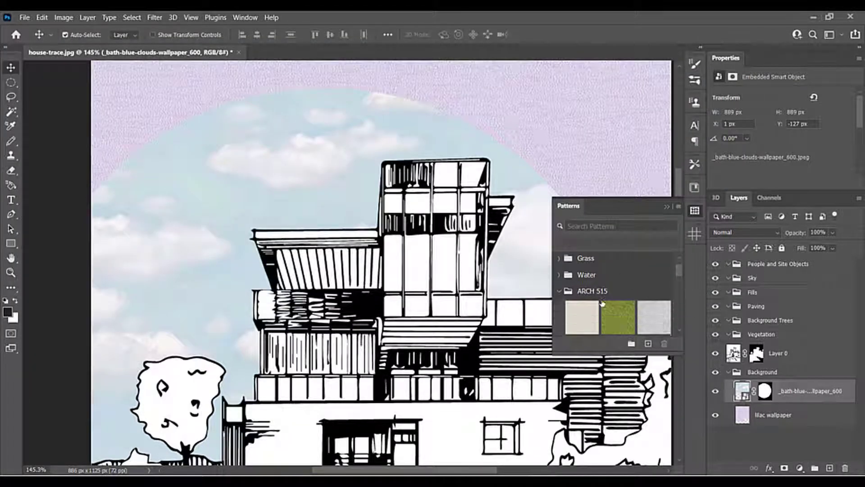
pyautogui.click(667, 208)
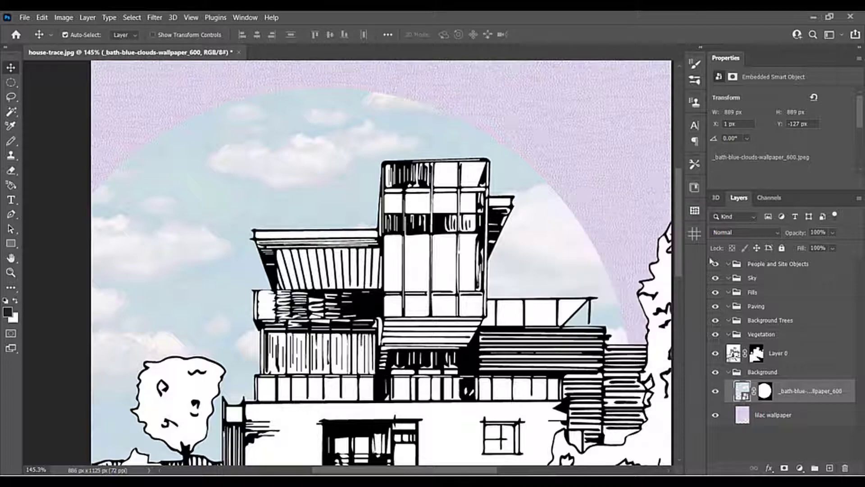
# Add a Pattern Overlay to the blue clouds wallpaper using the off-white woven pattern, the first one in the ARCH 515 group.
pyautogui.rightClick(745, 383)
pyautogui.rightClick(743, 386)
pyautogui.click(748, 169)
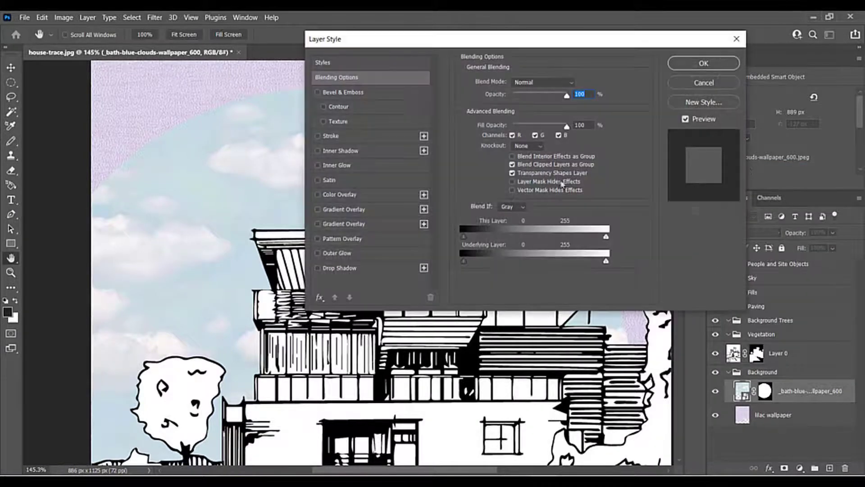
pyautogui.click(318, 239)
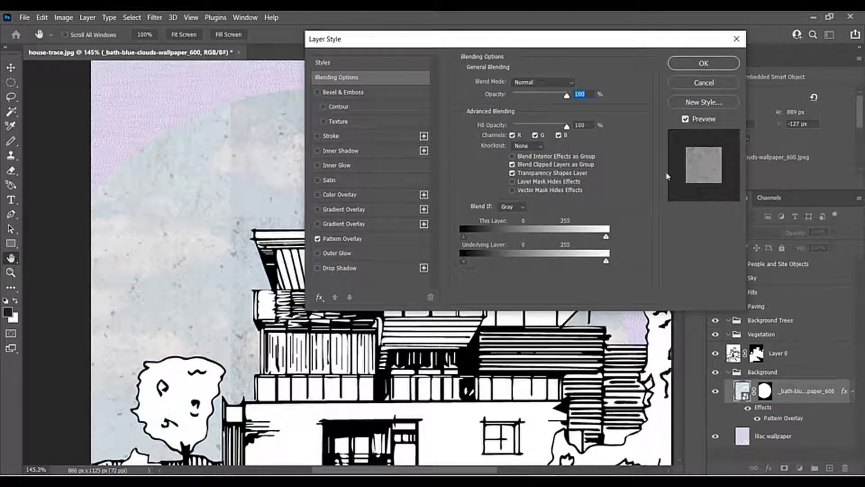
pyautogui.click(355, 240)
pyautogui.click(539, 121)
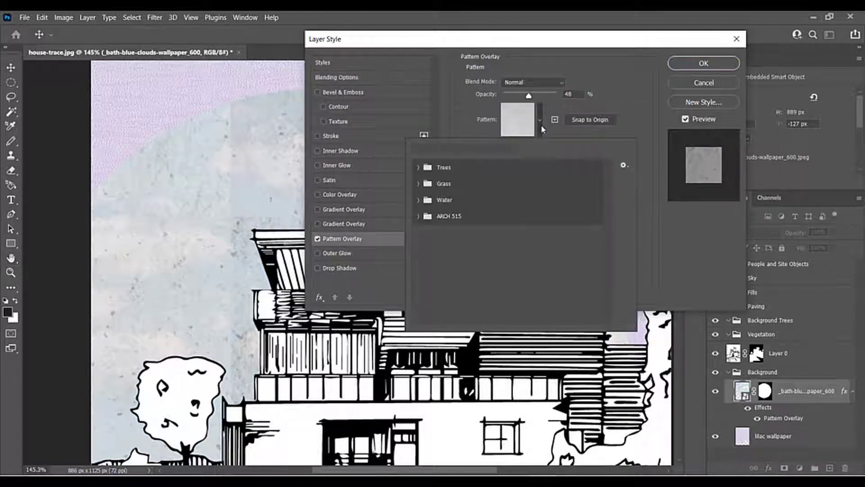
pyautogui.click(426, 217)
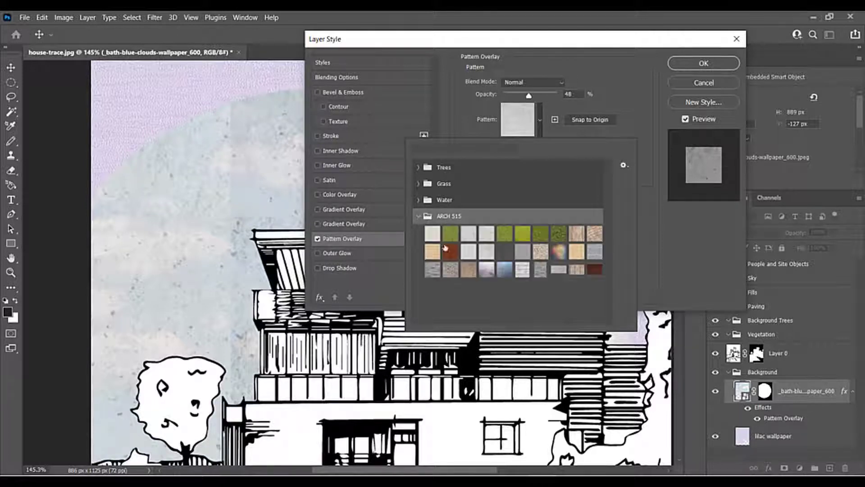
pyautogui.click(433, 234)
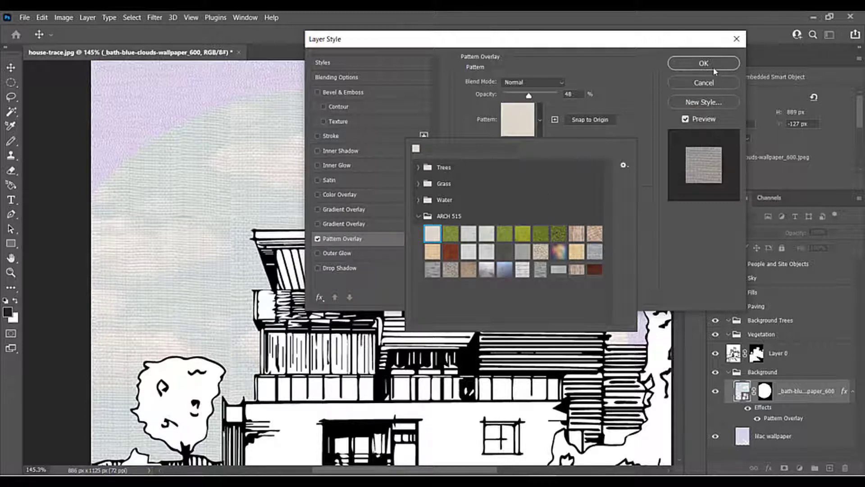
# Set the clouds' pattern overlay to 39% opacity and 39% scale, keep the angle at 90°, and apply the style.
pyautogui.click(611, 108)
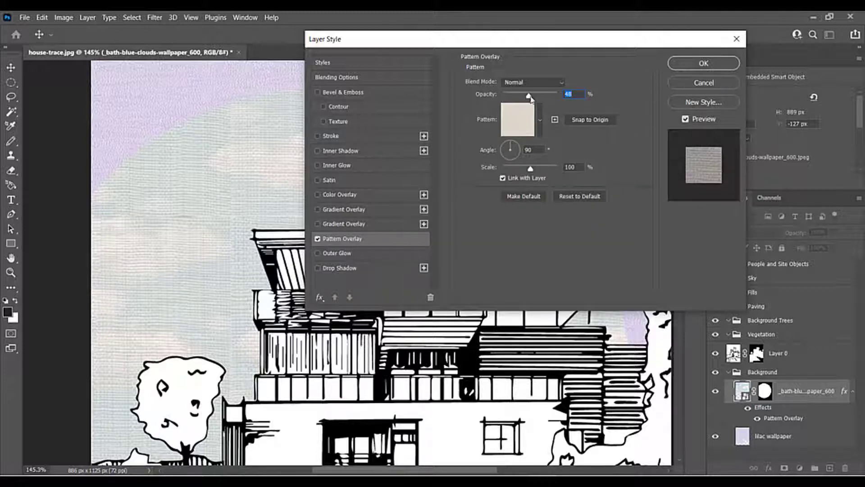
pyautogui.moveTo(529, 96)
pyautogui.mouseDown()
pyautogui.moveTo(514, 96)
pyautogui.moveTo(547, 96)
pyautogui.moveTo(527, 96)
pyautogui.mouseUp()
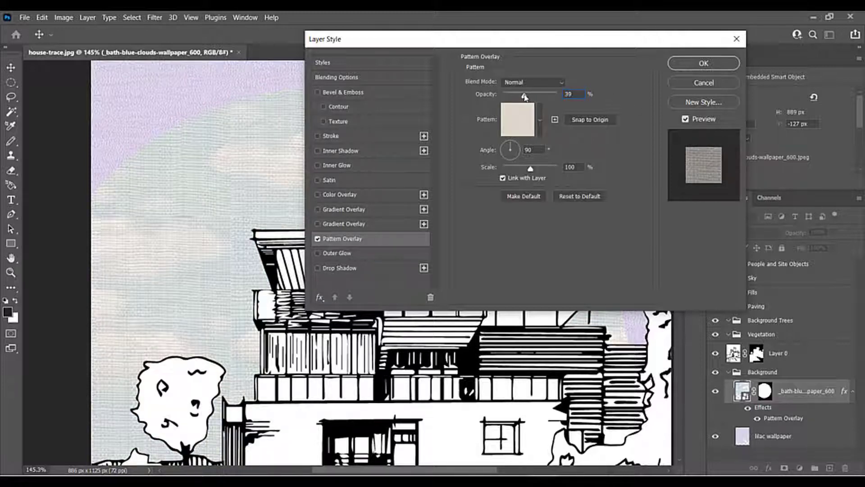
pyautogui.moveTo(524, 97); pyautogui.dragTo(523, 96)
pyautogui.moveTo(530, 169); pyautogui.dragTo(509, 169)
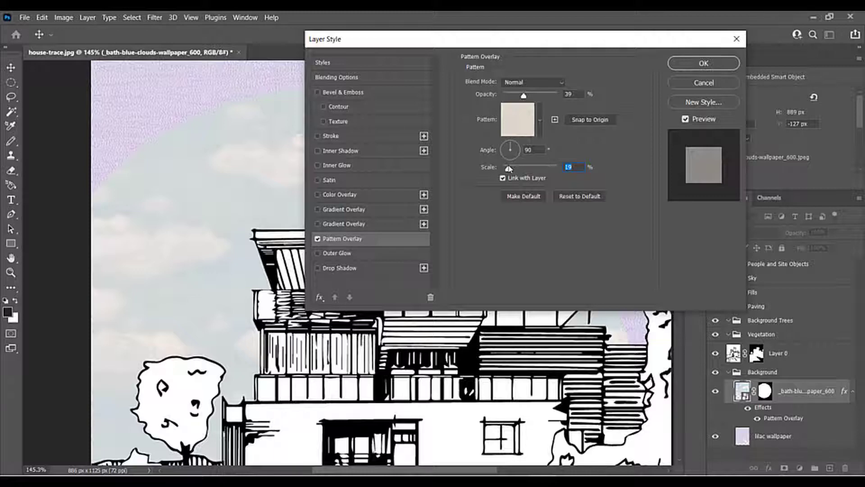
pyautogui.moveTo(508, 169); pyautogui.dragTo(514, 171)
pyautogui.moveTo(520, 150); pyautogui.dragTo(508, 141)
pyautogui.press('Return')
pyautogui.scroll(-4, 193, 223)
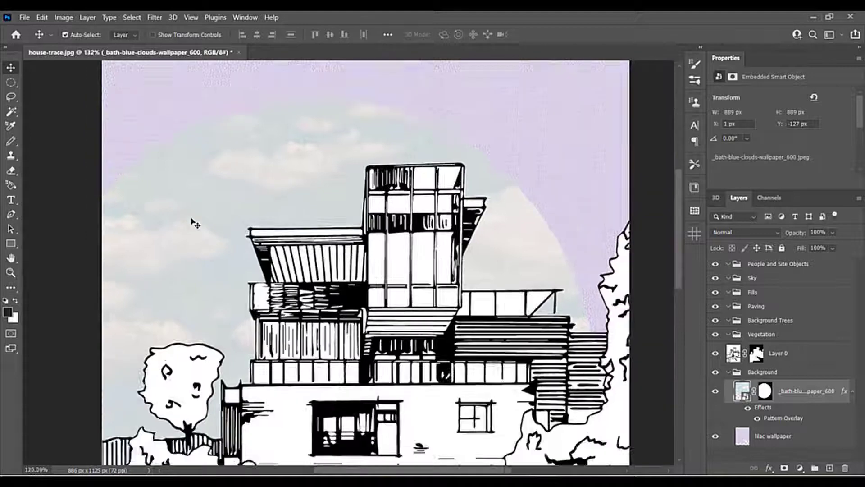
pyautogui.scroll(-2, 456, 370)
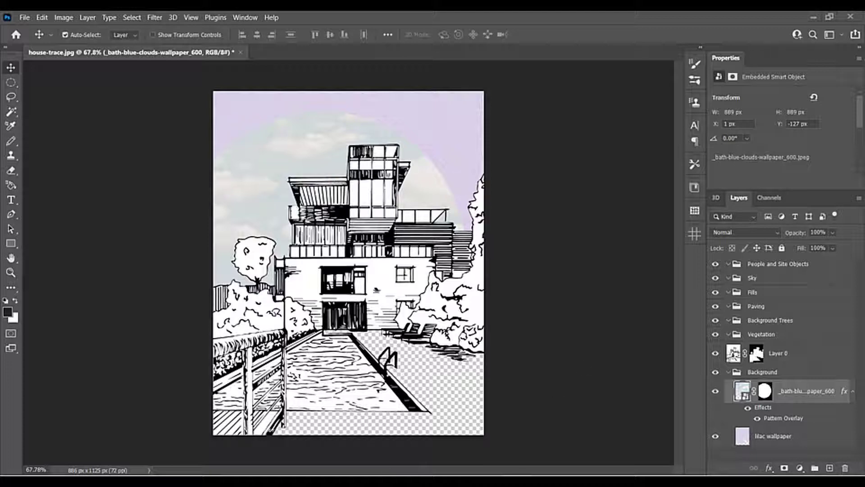
# Open the green suede leather texture from the PS Tutorial Graphics folder as a separate document and select its whole canvas.
pyautogui.click(516, 479)
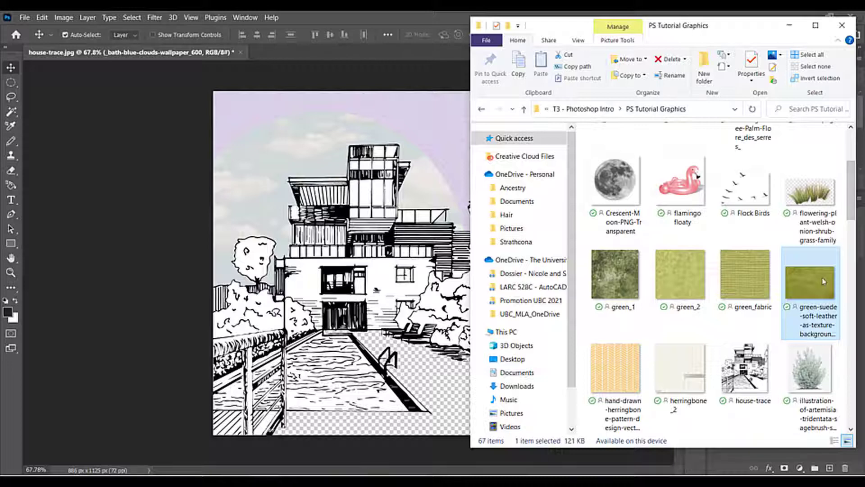
pyautogui.moveTo(822, 281); pyautogui.dragTo(390, 58)
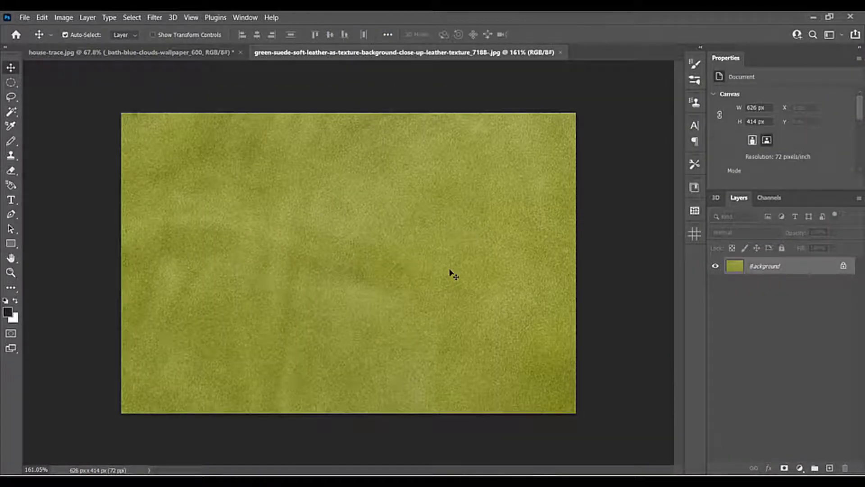
pyautogui.hotkey('ctrl', 'a')
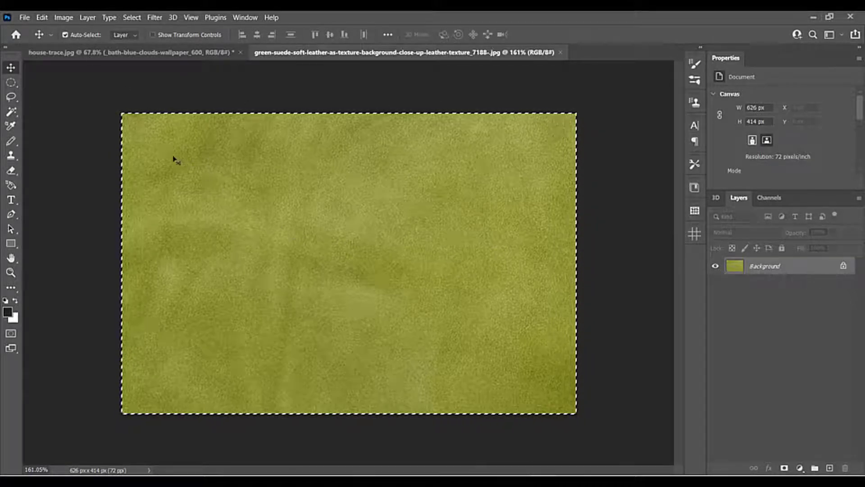
pyautogui.moveTo(11, 83); pyautogui.dragTo(83, 83)
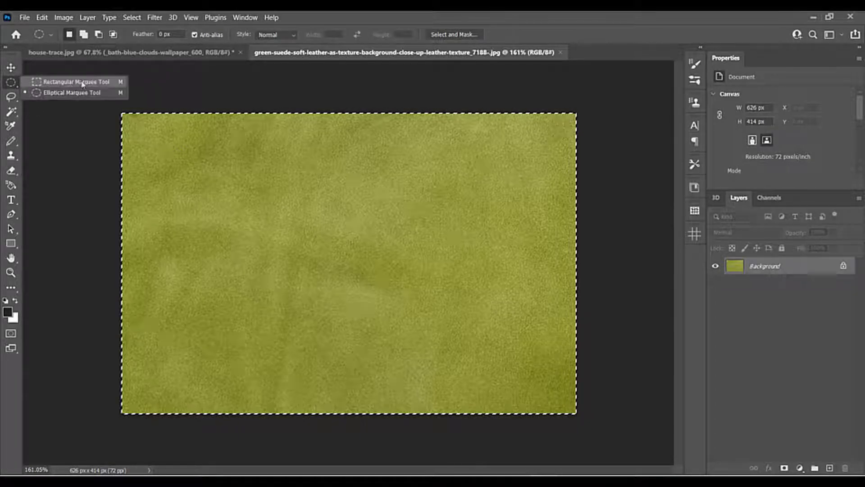
pyautogui.click(82, 82)
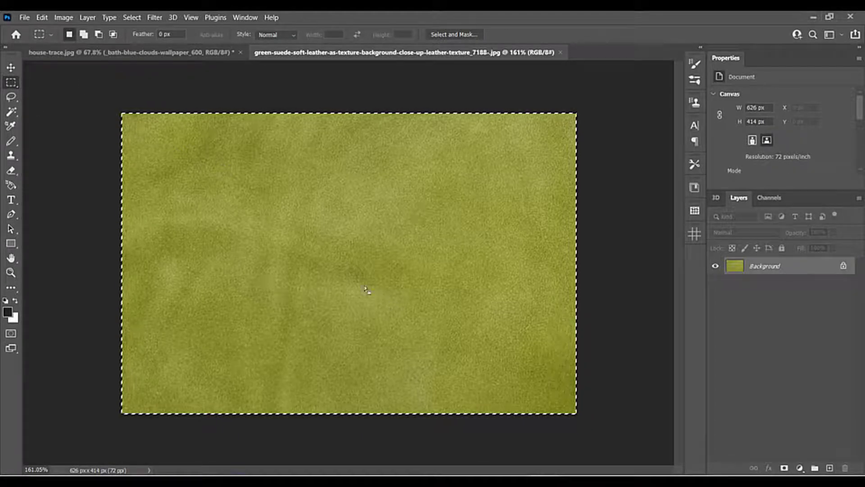
# Define the selected suede texture as a pattern named "green suede_1" and close the texture document.
pyautogui.click(41, 17)
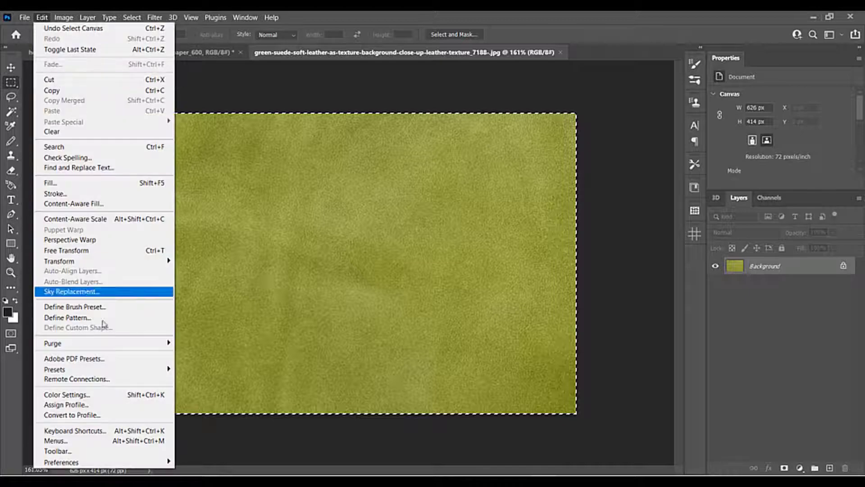
pyautogui.click(112, 318)
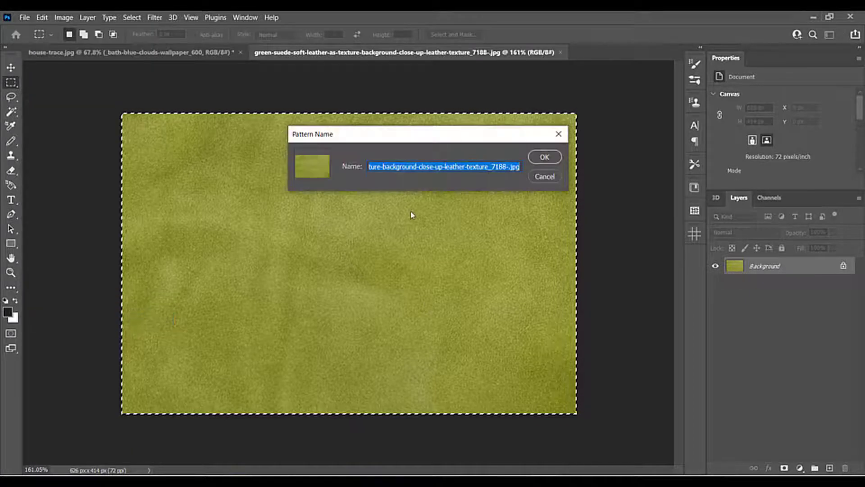
pyautogui.write('green ')
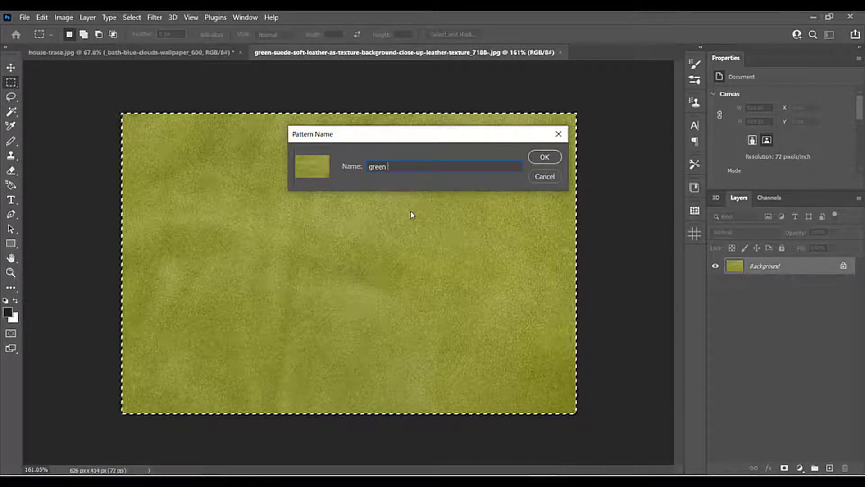
pyautogui.write('suede_1')
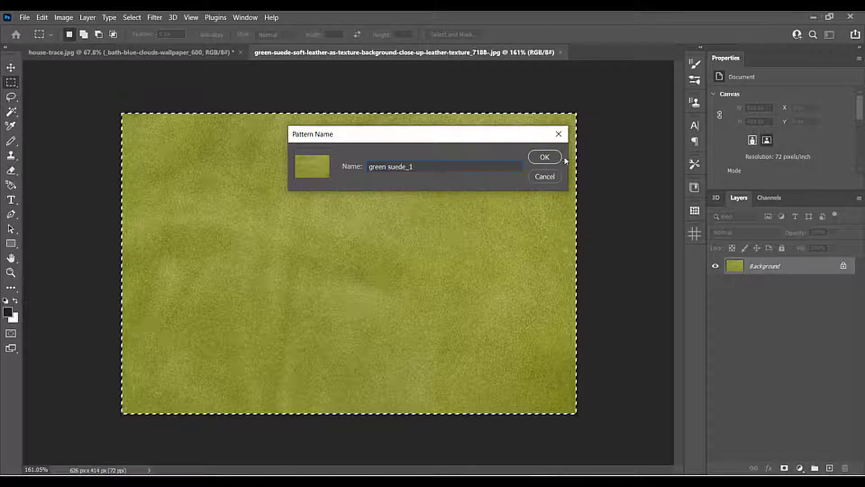
pyautogui.click(545, 157)
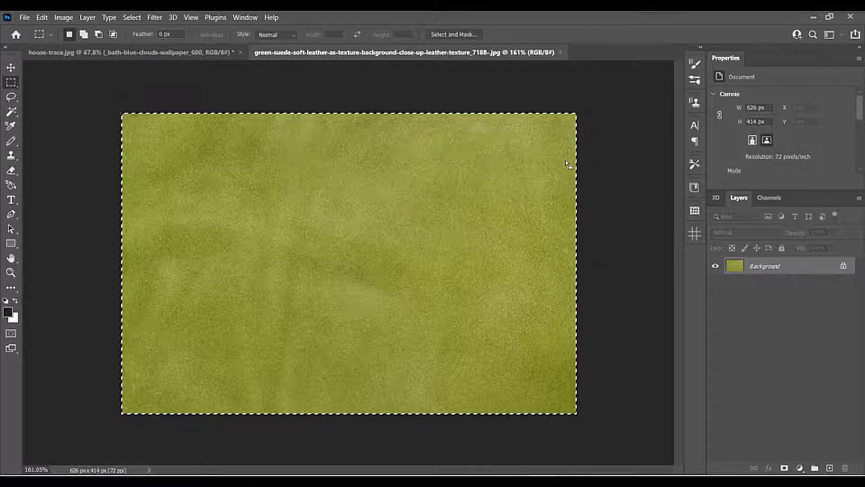
pyautogui.click(561, 54)
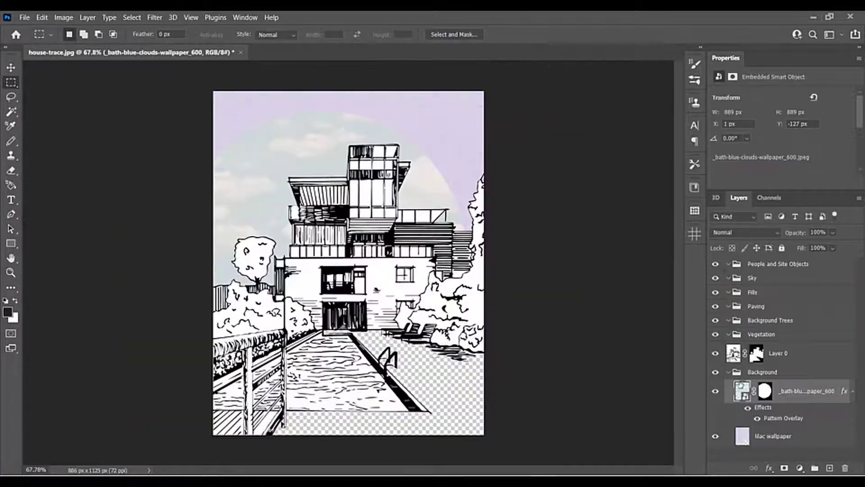
# Try the green suede pattern as the blue clouds wallpaper's pattern overlay and discard the change.
pyautogui.rightClick(741, 392)
pyautogui.click(754, 170)
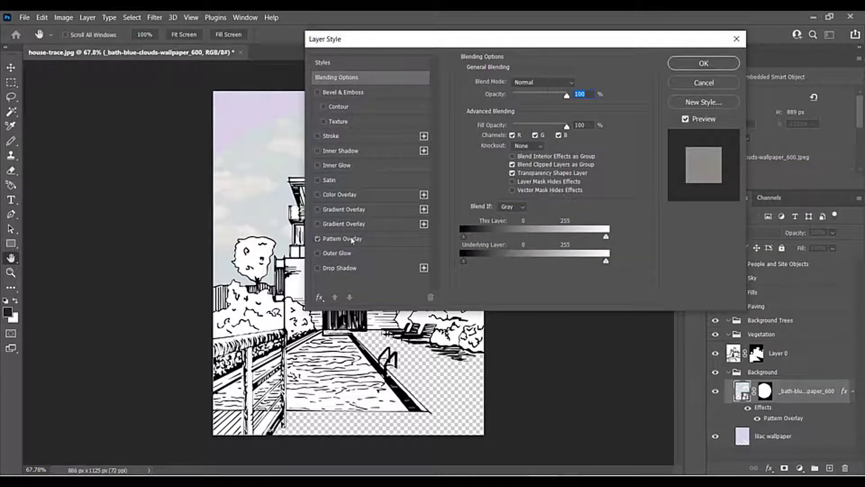
pyautogui.click(353, 239)
pyautogui.click(539, 119)
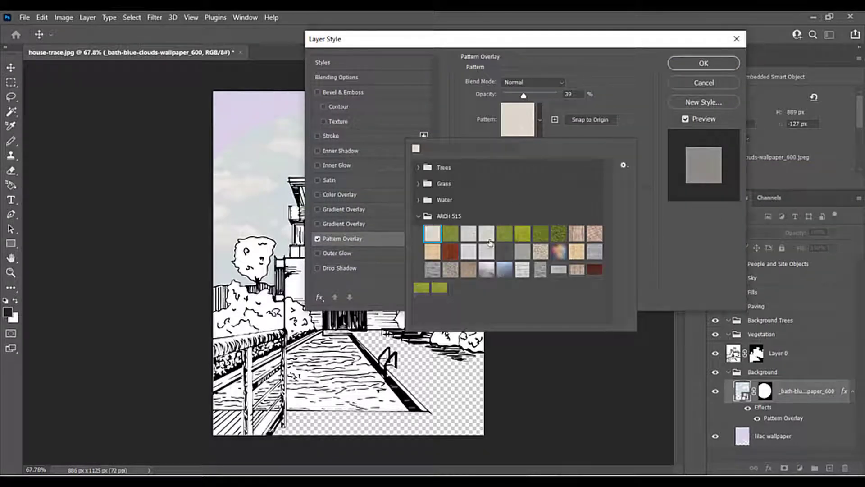
pyautogui.scroll(-3, 453, 246)
pyautogui.scroll(4, 446, 284)
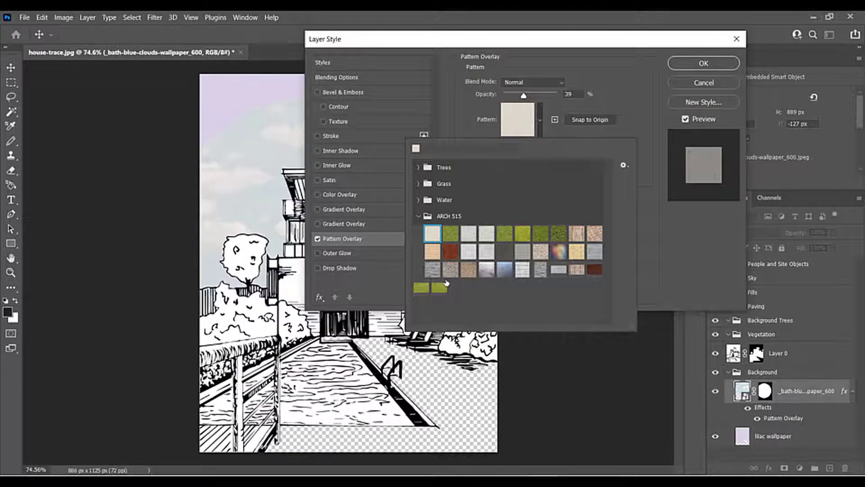
pyautogui.scroll(1, 446, 283)
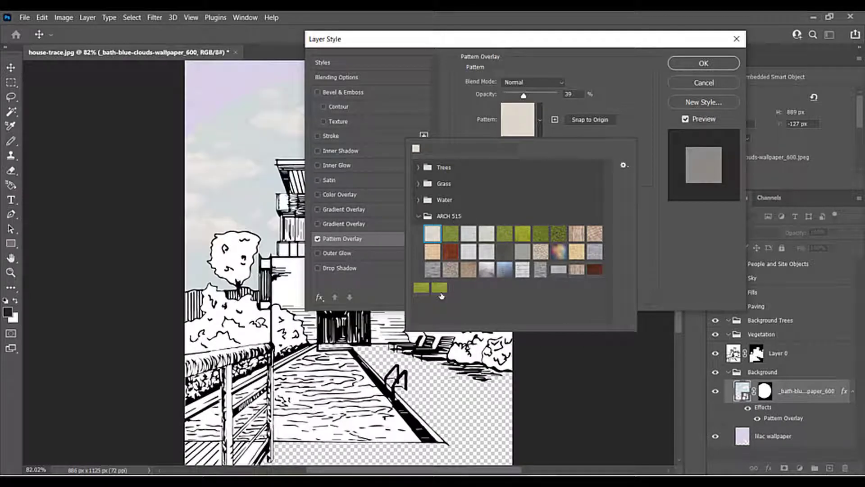
pyautogui.click(421, 287)
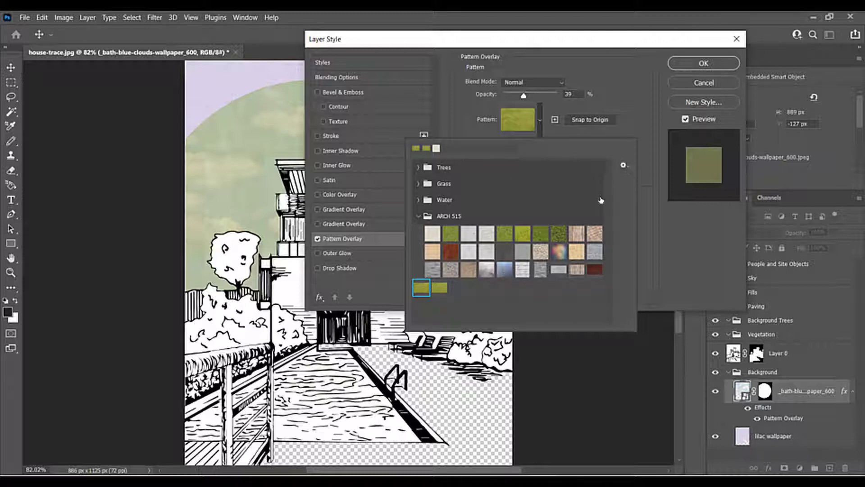
pyautogui.click(705, 83)
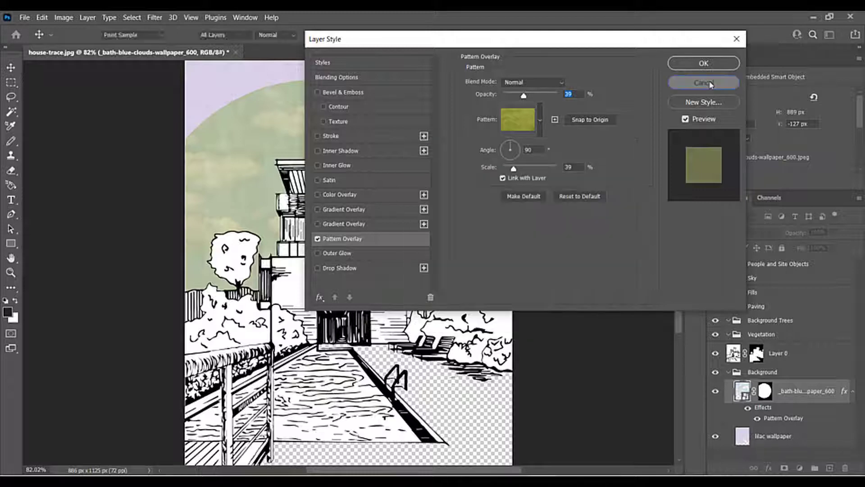
pyautogui.click(704, 83)
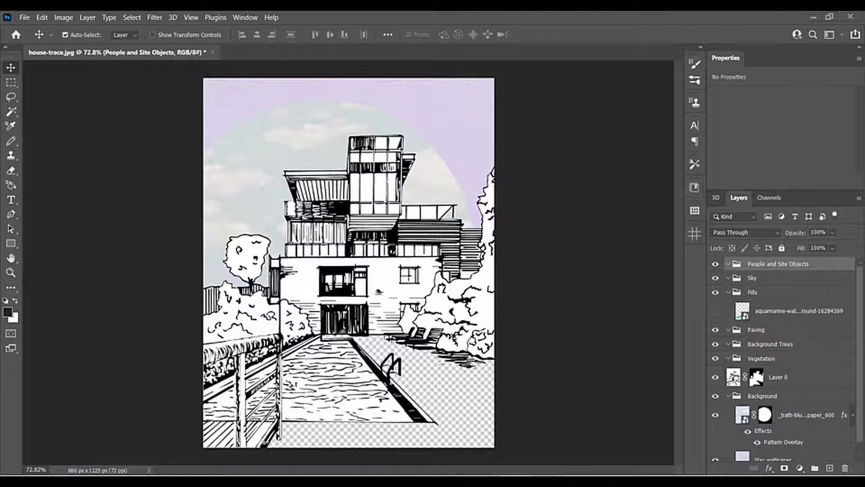
# Switch to the PS Tutorial Graphics folder and preview the beautiful-seascape swimming pool photo at full size.
pyautogui.hotkey('alt', 'Tab')
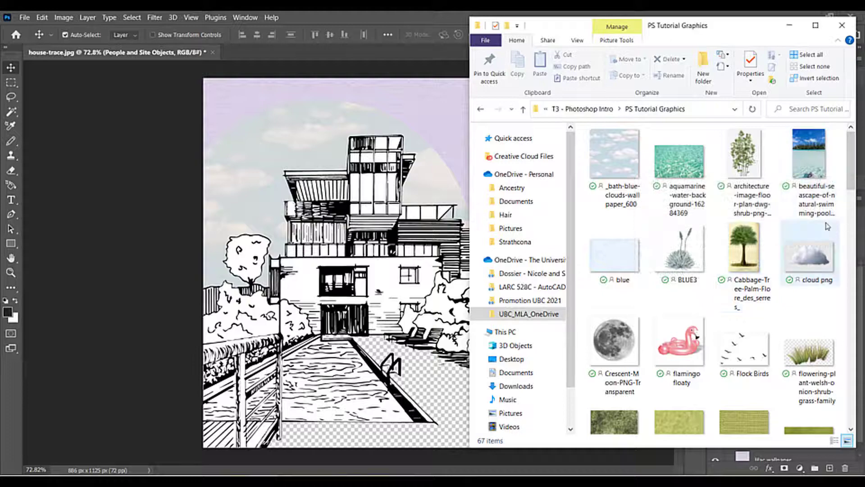
pyautogui.doubleClick(810, 163)
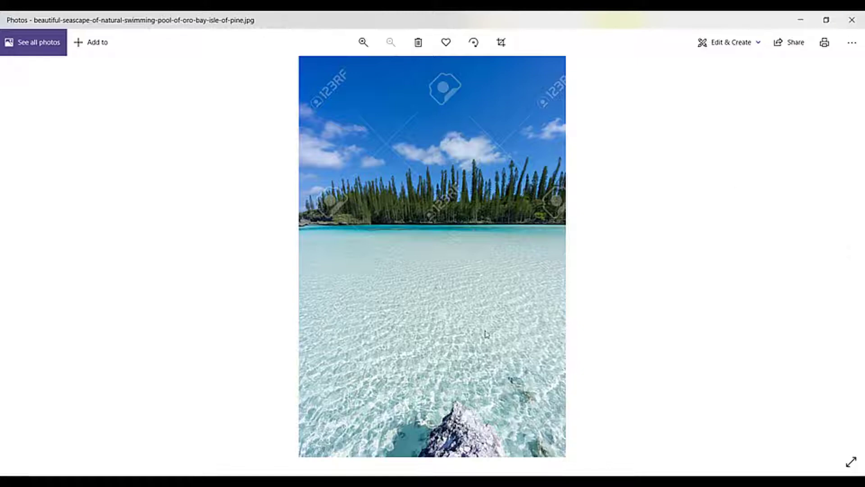
pyautogui.click(851, 20)
# Place the beautiful-seascape photo in the house drawing and move it over the pool along the canvas's left edge.
pyautogui.moveTo(816, 156); pyautogui.dragTo(365, 246)
pyautogui.moveTo(615, 81); pyautogui.dragTo(619, 63)
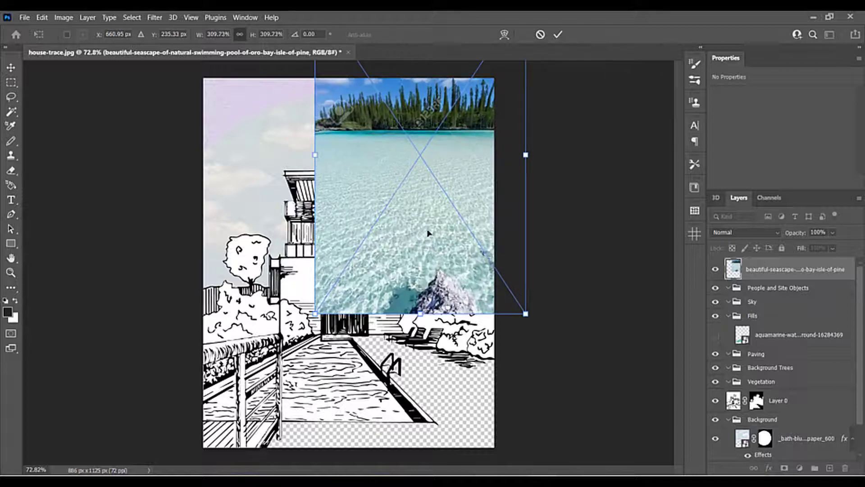
pyautogui.scroll(-3, 428, 233)
pyautogui.moveTo(419, 228); pyautogui.dragTo(335, 356)
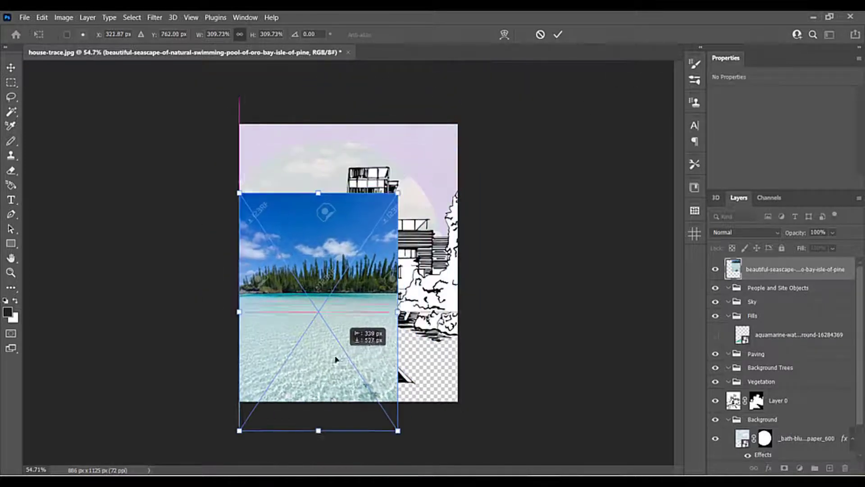
# Lower the seascape photo's opacity to 22%, enlarge it to about 351% and reposition it so its water covers the pool.
pyautogui.click(832, 232)
pyautogui.moveTo(846, 245); pyautogui.dragTo(804, 246)
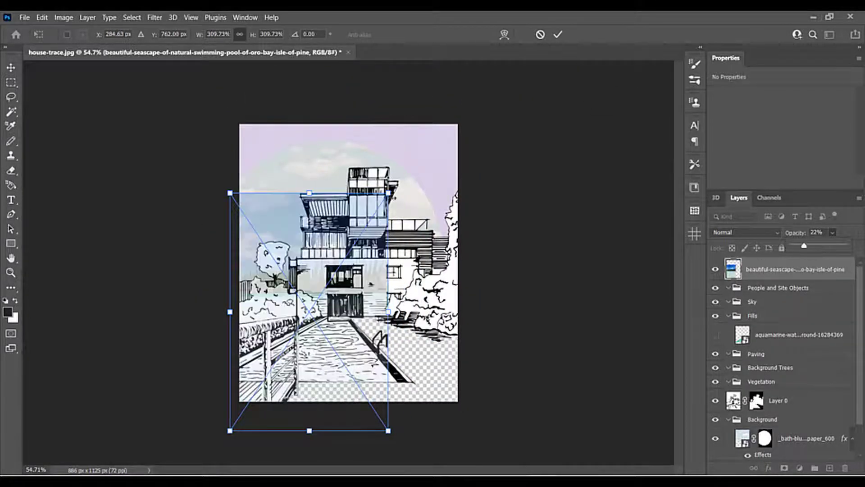
pyautogui.moveTo(388, 192); pyautogui.dragTo(410, 161)
pyautogui.moveTo(336, 236); pyautogui.dragTo(344, 263)
# Raise the seascape photo's opacity to 54% to compare its water with the pool drawing underneath.
pyautogui.click(832, 232)
pyautogui.moveTo(814, 246); pyautogui.dragTo(832, 246)
pyautogui.scroll(4, 416, 350)
pyautogui.scroll(-3, 408, 342)
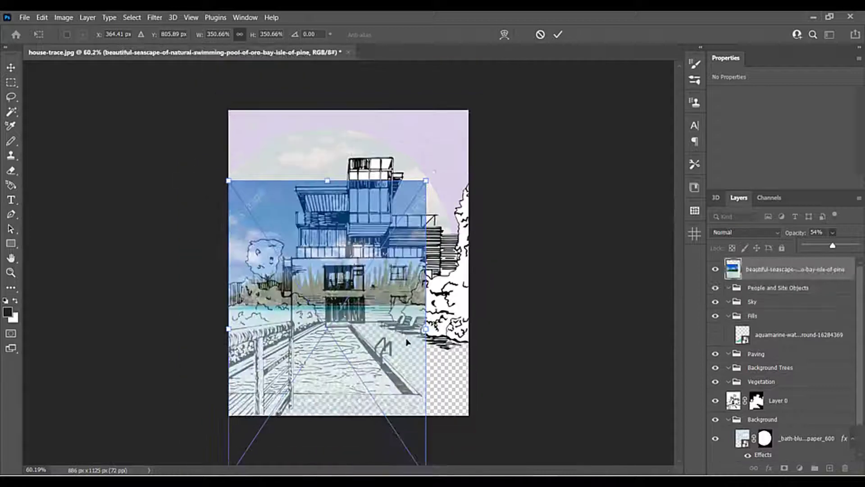
pyautogui.click(410, 335)
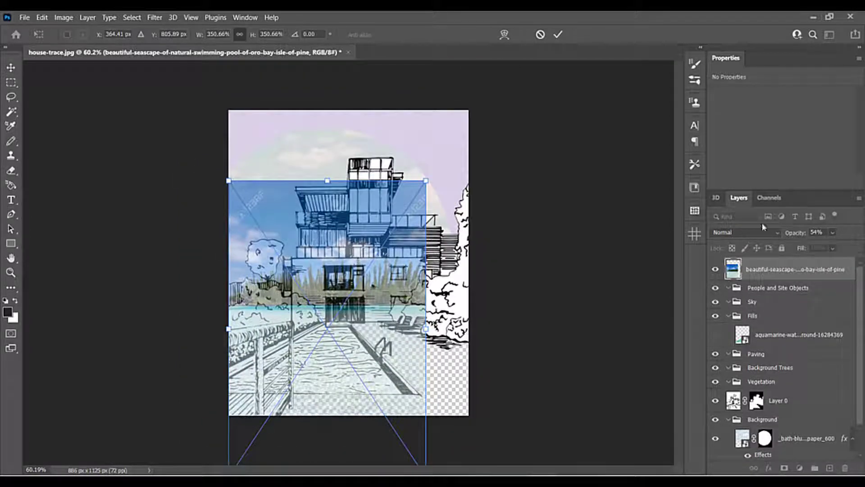
# Commit and hide the seascape photo, and select the pool's water areas on Layer 0 with the Magic Wand, including those behind the railing.
pyautogui.press('Return')
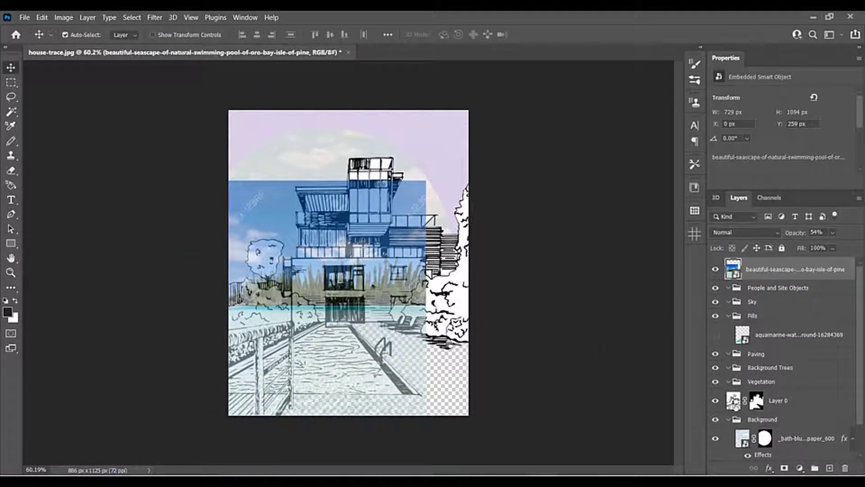
pyautogui.click(715, 269)
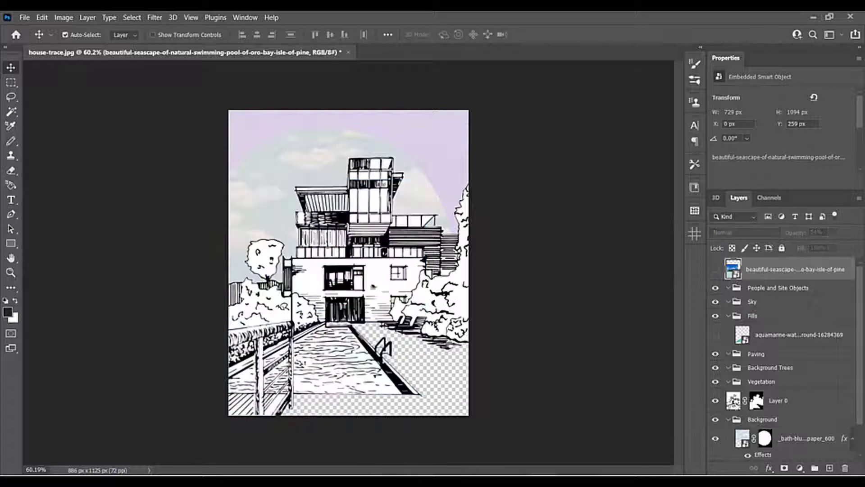
pyautogui.click(768, 401)
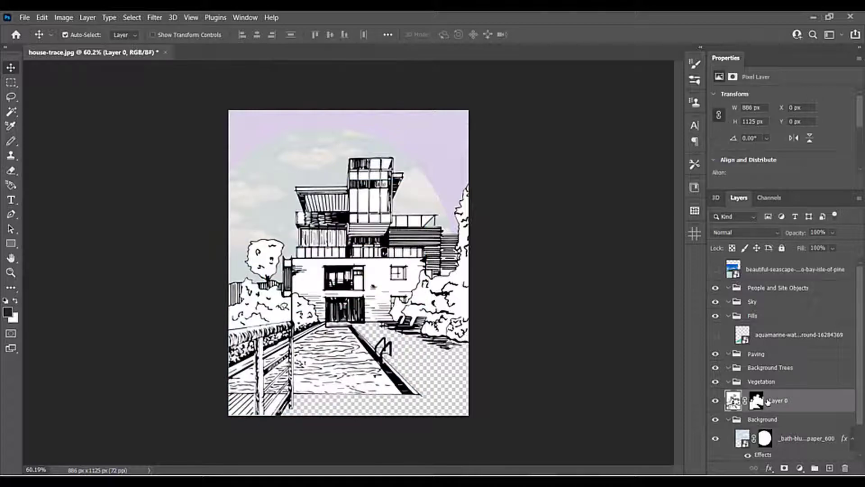
pyautogui.click(11, 112)
pyautogui.scroll(5, 355, 384)
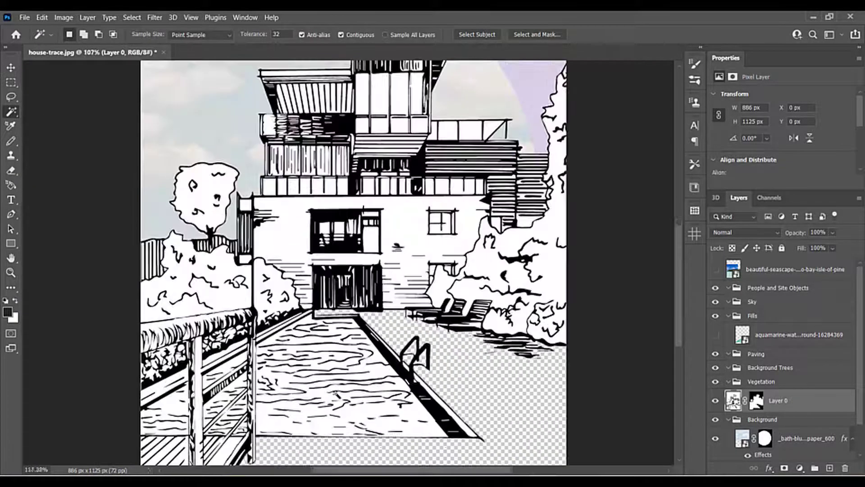
pyautogui.click(441, 419)
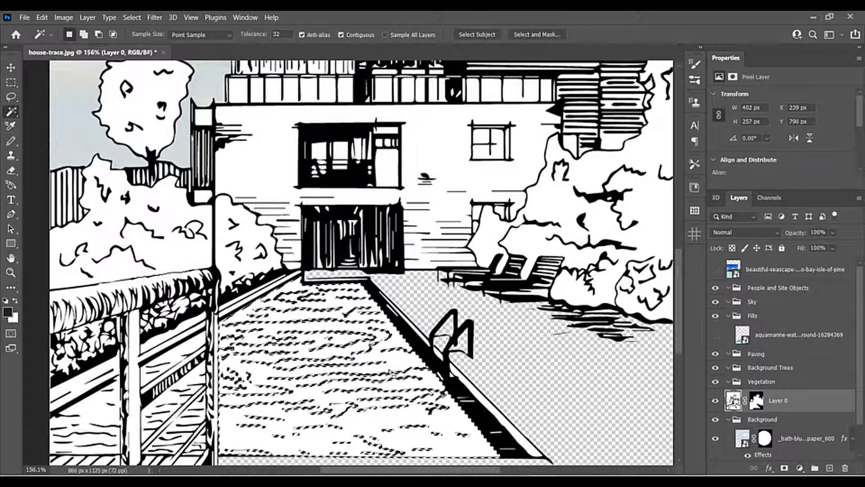
pyautogui.keyDown('shift'); pyautogui.click(199, 376); pyautogui.keyUp('shift')
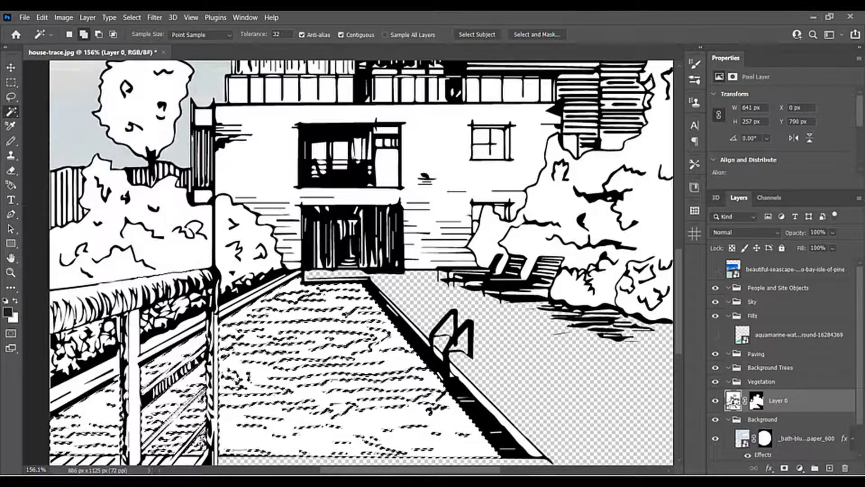
pyautogui.scroll(3, 191, 452)
pyautogui.scroll(2, 197, 460)
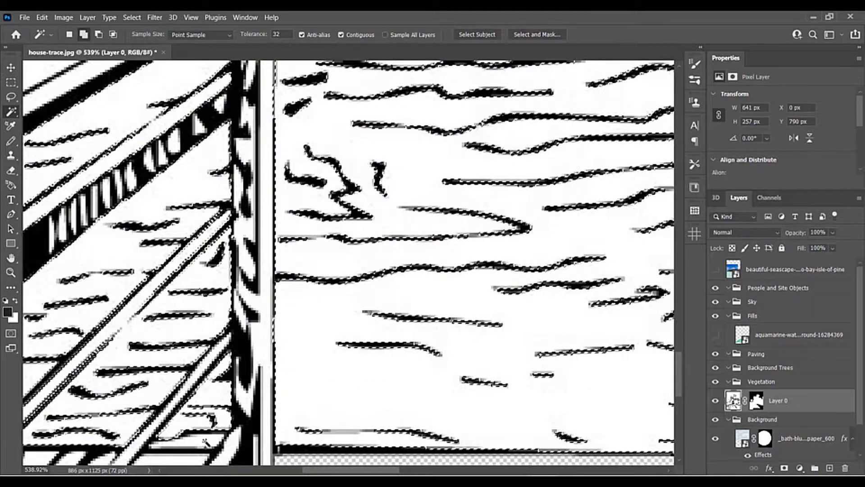
pyautogui.scroll(-5, 197, 460)
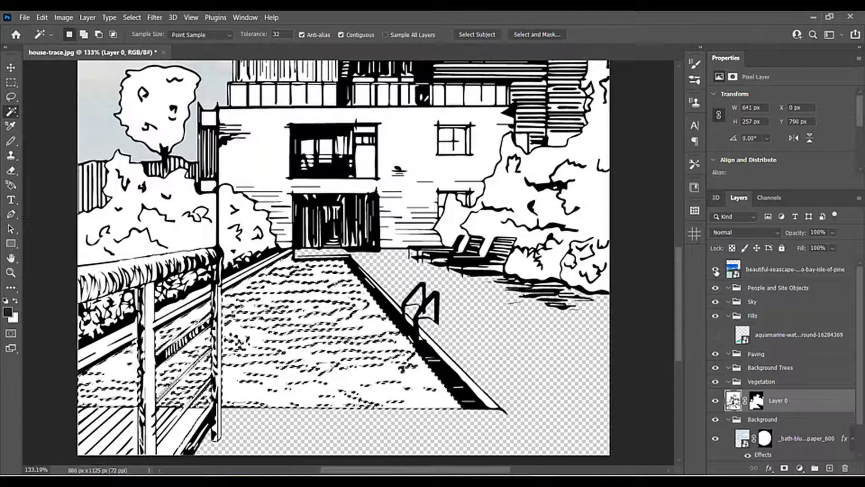
# Show the seascape photo again and mask it to the selected pool water areas.
pyautogui.click(715, 269)
pyautogui.click(784, 270)
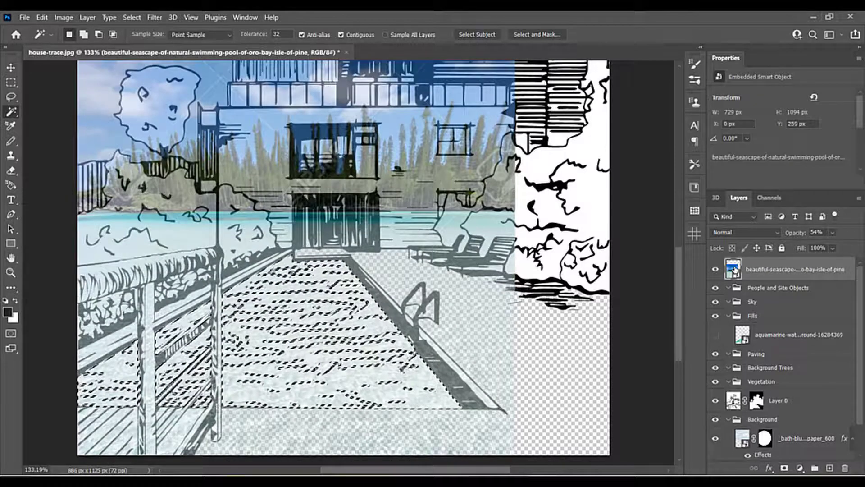
pyautogui.click(784, 468)
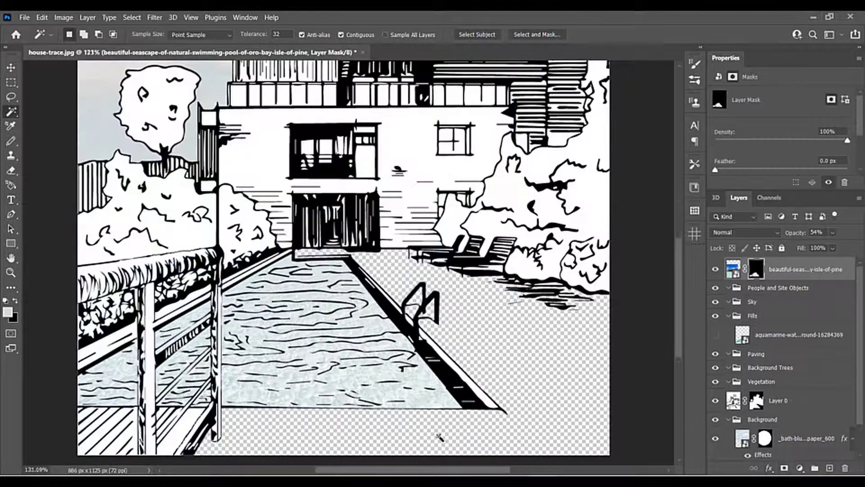
# Fit the canvas in view and briefly show the unmasked seascape copy to check how its water covers the pool.
pyautogui.scroll(-3, 443, 434)
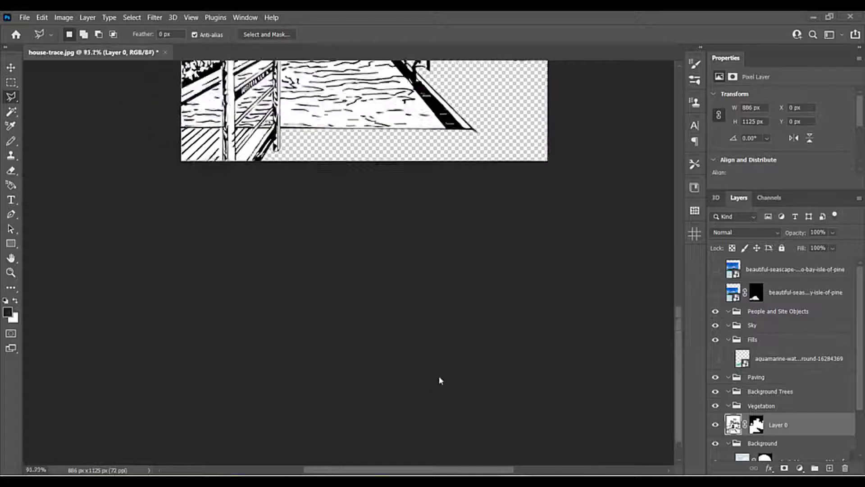
pyautogui.hotkey('ctrl', '0')
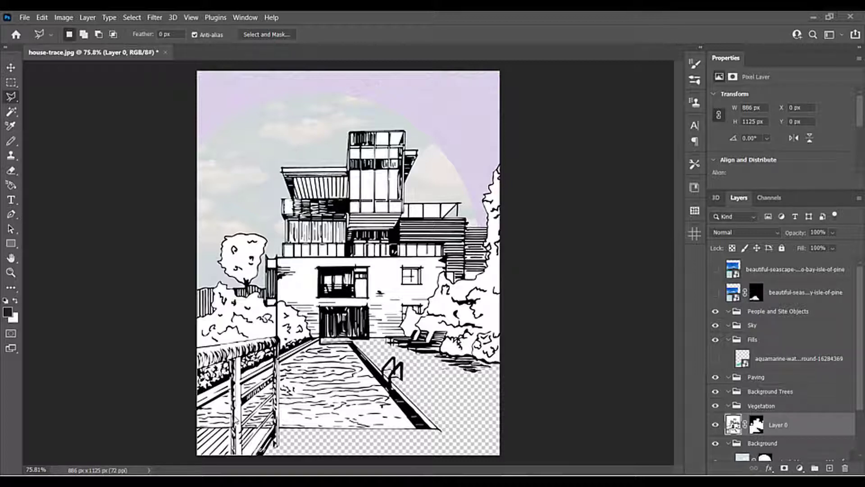
pyautogui.click(715, 269)
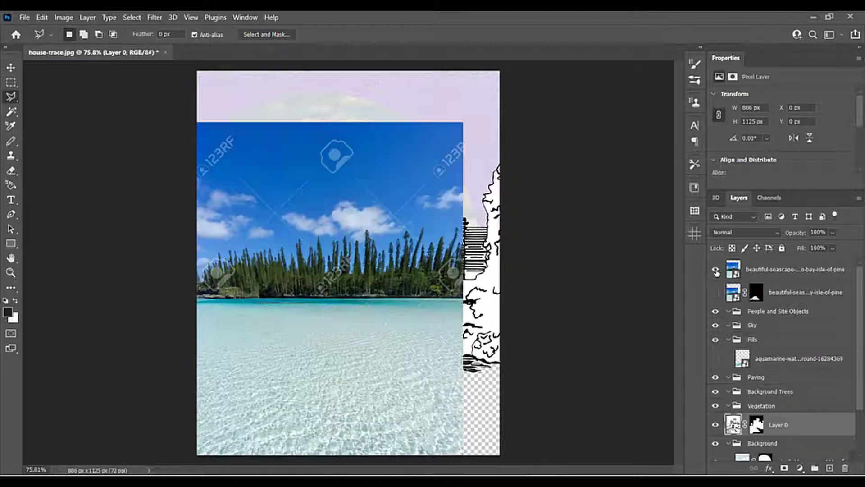
pyautogui.click(715, 271)
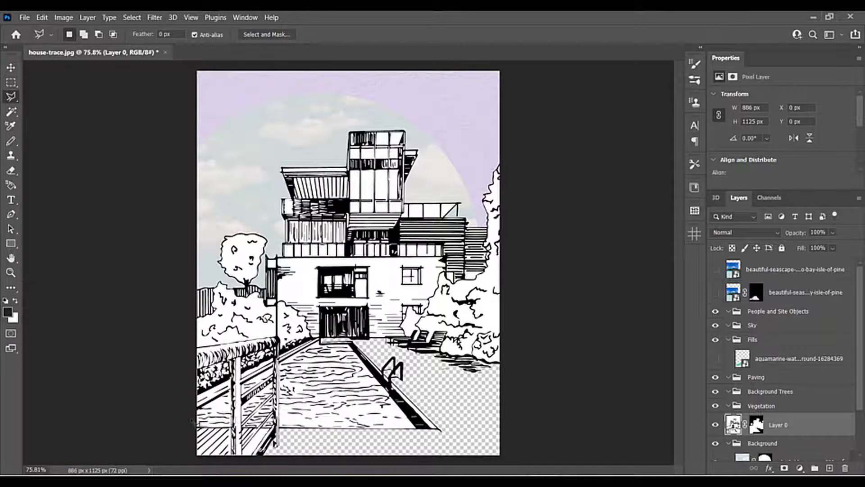
# Outline the water area between the canvas's left edge and the first railing post with the Polygonal Lasso.
pyautogui.scroll(3, 202, 447)
pyautogui.scroll(2, 202, 444)
pyautogui.scroll(2, 290, 248)
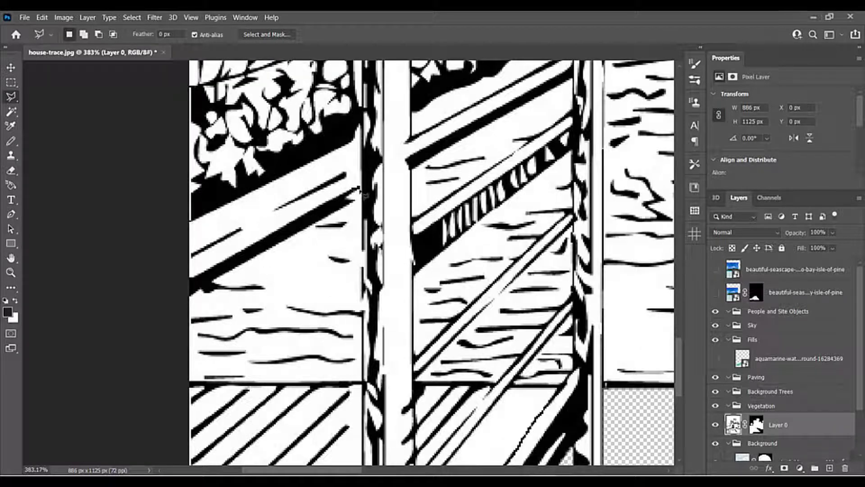
pyautogui.click(365, 195)
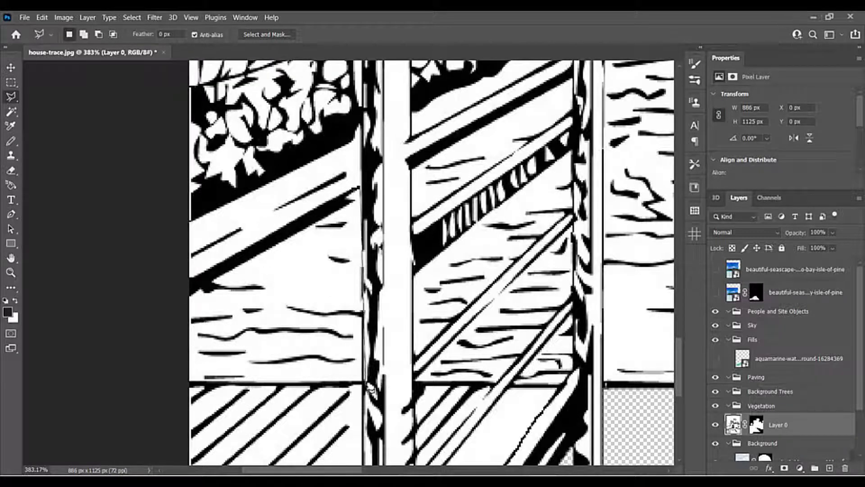
pyautogui.click(364, 382)
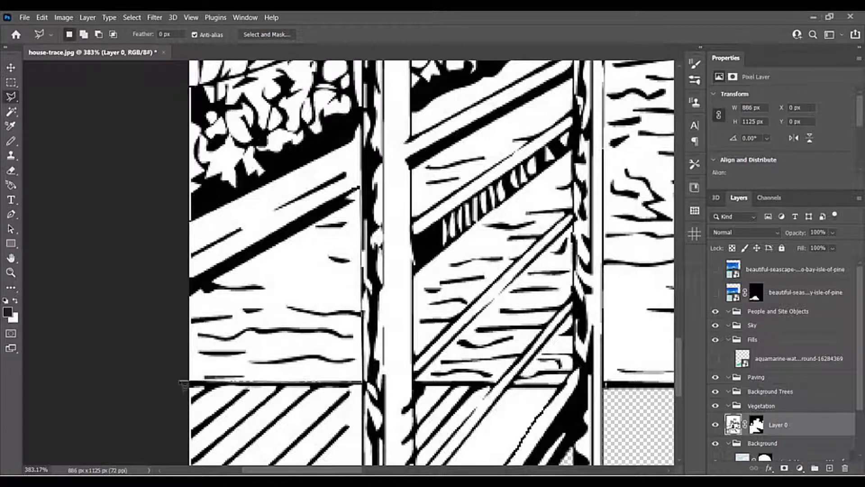
pyautogui.click(179, 381)
pyautogui.click(192, 296)
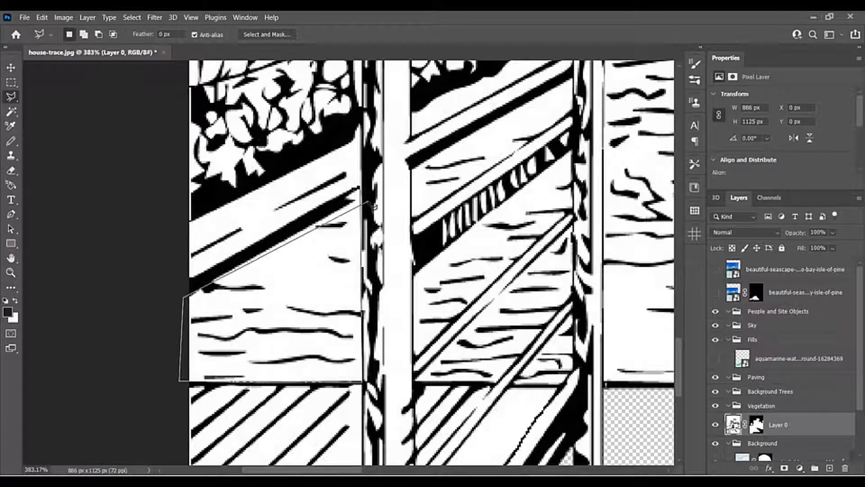
pyautogui.click(366, 195)
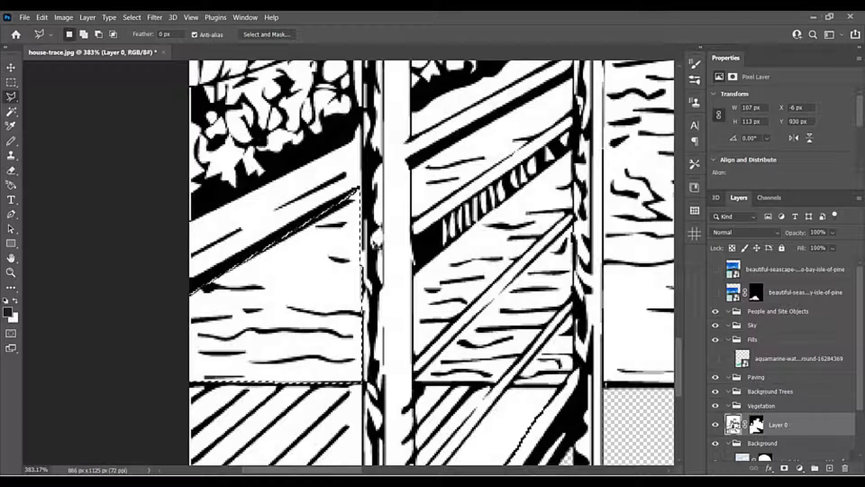
# Show the unmasked seascape copy and mask it to the outlined water area beside the railing post.
pyautogui.click(718, 270)
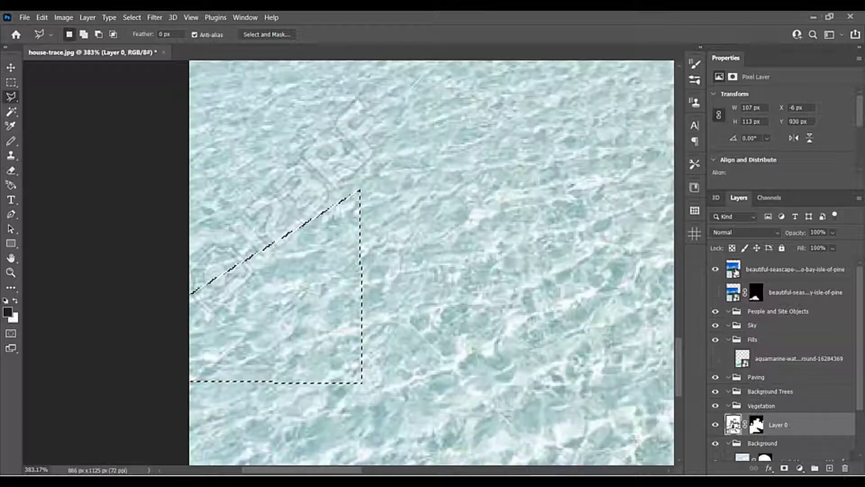
pyautogui.click(732, 268)
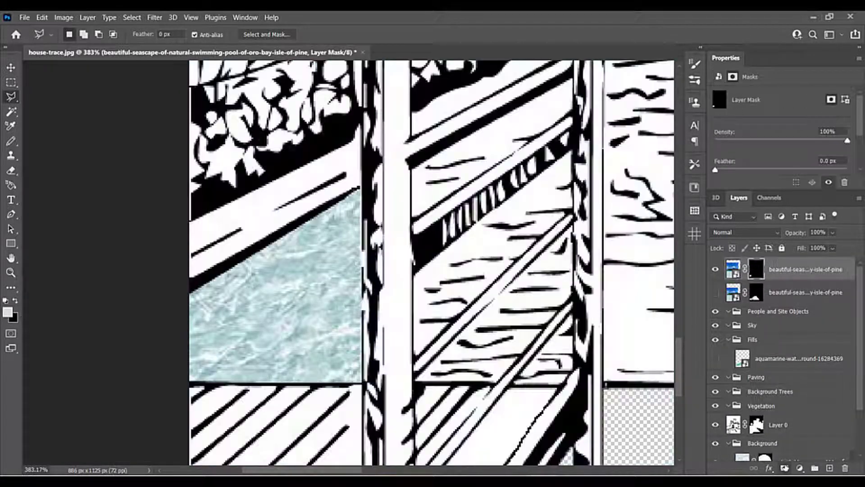
pyautogui.click(784, 468)
pyautogui.scroll(-5, 292, 310)
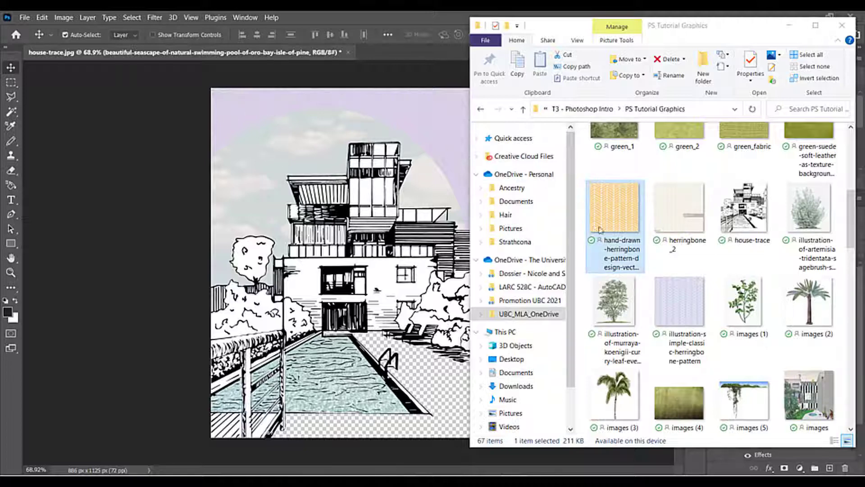
# Place the hand-drawn-herringbone pattern from the PS Tutorial Graphics folder and enlarge it to about 293% over the drawing's lower part.
pyautogui.moveTo(622, 217)
pyautogui.mouseDown()
pyautogui.moveTo(324, 164)
pyautogui.moveTo(347, 262)
pyautogui.mouseUp()
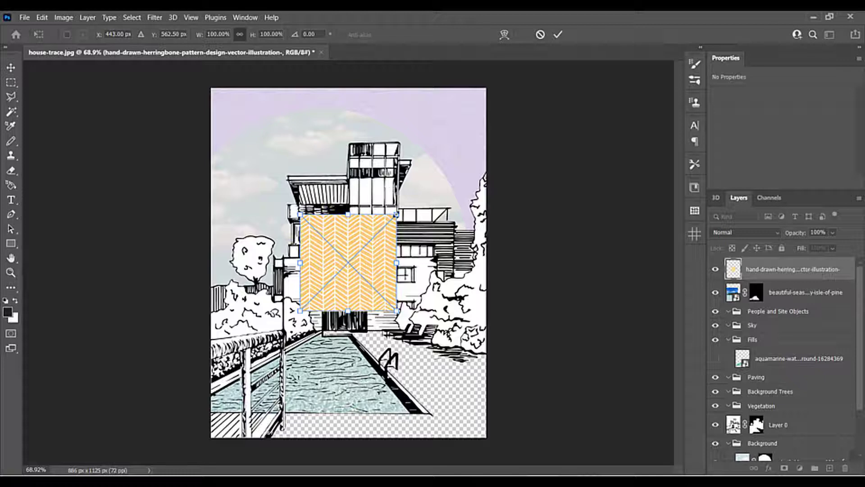
pyautogui.moveTo(396, 215); pyautogui.dragTo(528, 158)
pyautogui.scroll(-2, 441, 233)
pyautogui.moveTo(430, 242); pyautogui.dragTo(435, 160)
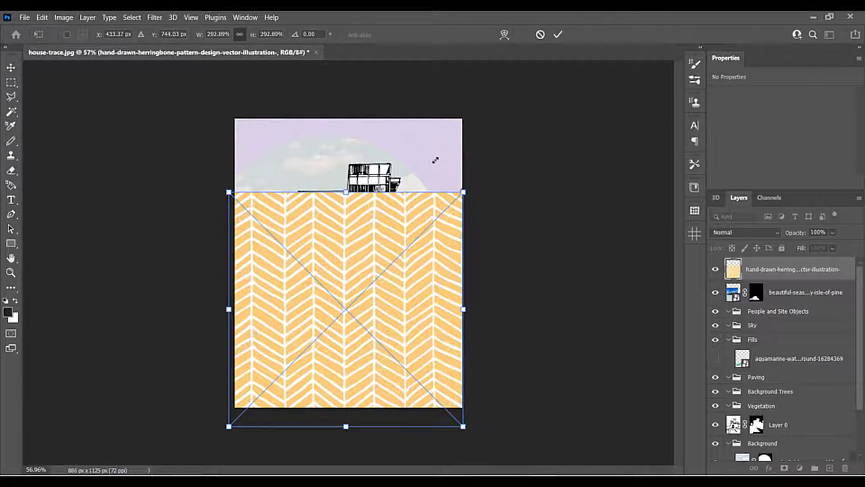
pyautogui.press('Return')
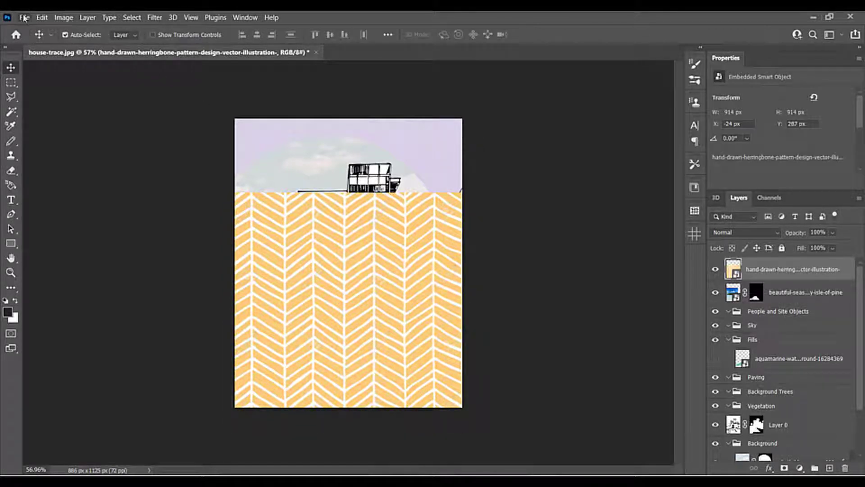
# Distort the herringbone pattern so its upper corners move inward and its top edge meets the base of the house at the doorway.
pyautogui.click(42, 17)
pyautogui.moveTo(112, 260)
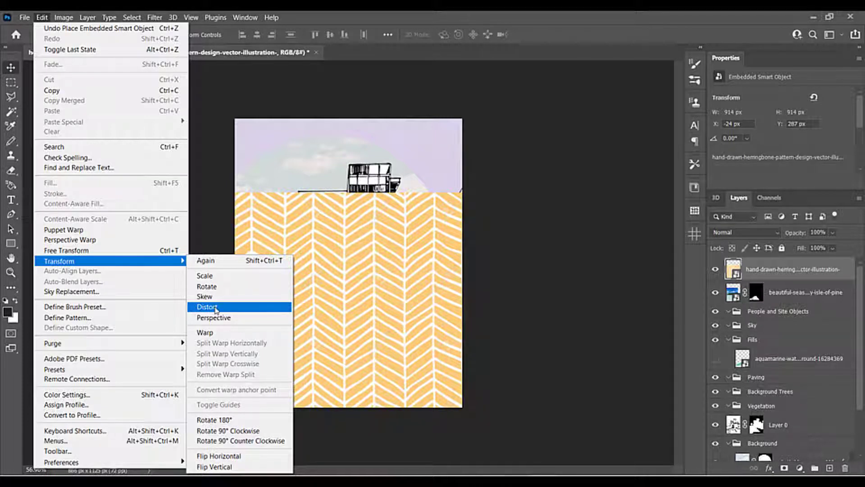
pyautogui.click(216, 309)
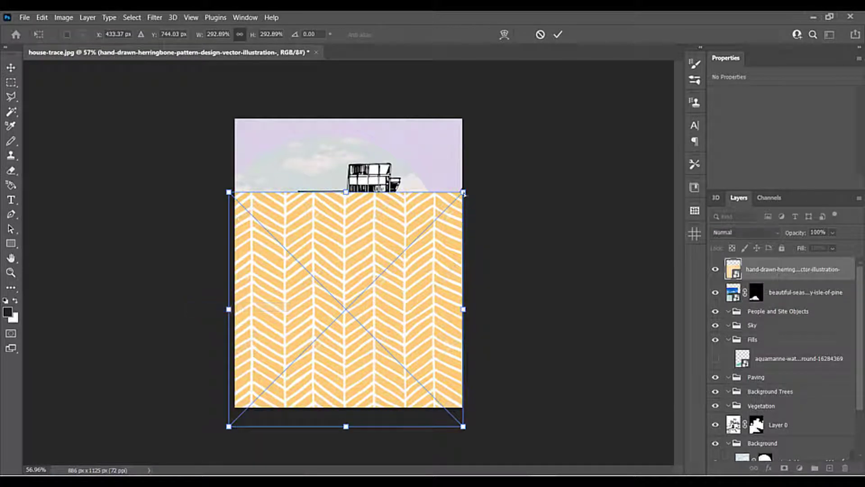
pyautogui.moveTo(463, 193); pyautogui.dragTo(412, 284)
pyautogui.moveTo(230, 194); pyautogui.dragTo(327, 318)
pyautogui.scroll(5, 370, 286)
pyautogui.moveTo(441, 285); pyautogui.dragTo(414, 343)
pyautogui.moveTo(299, 344); pyautogui.dragTo(294, 346)
pyautogui.scroll(15, 299, 347)
pyautogui.moveTo(284, 314); pyautogui.dragTo(306, 297)
pyautogui.scroll(-4, 244, 281)
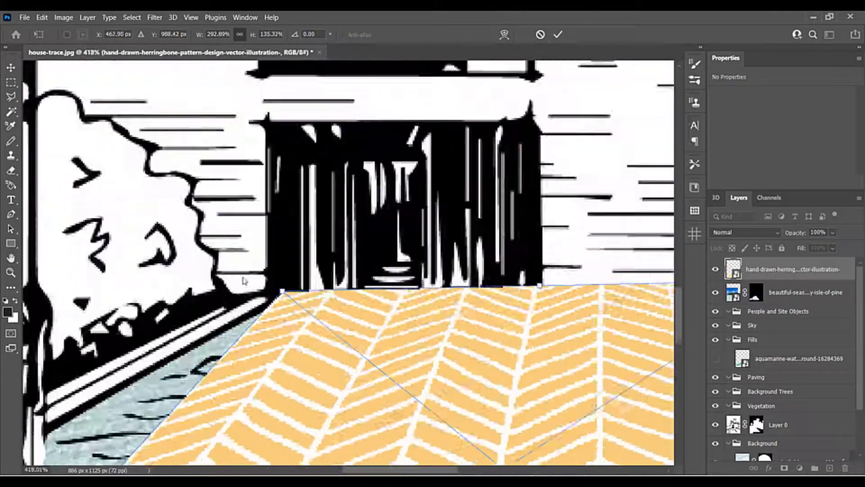
pyautogui.scroll(-5, 244, 281)
pyautogui.scroll(3, 557, 281)
pyautogui.moveTo(552, 281); pyautogui.dragTo(546, 293)
pyautogui.scroll(-10, 541, 289)
# Spread the herringbone pattern's lower corners outward beyond the canvas so it recedes in perspective across the whole ground, and commit the distortion.
pyautogui.moveTo(569, 408); pyautogui.dragTo(638, 365)
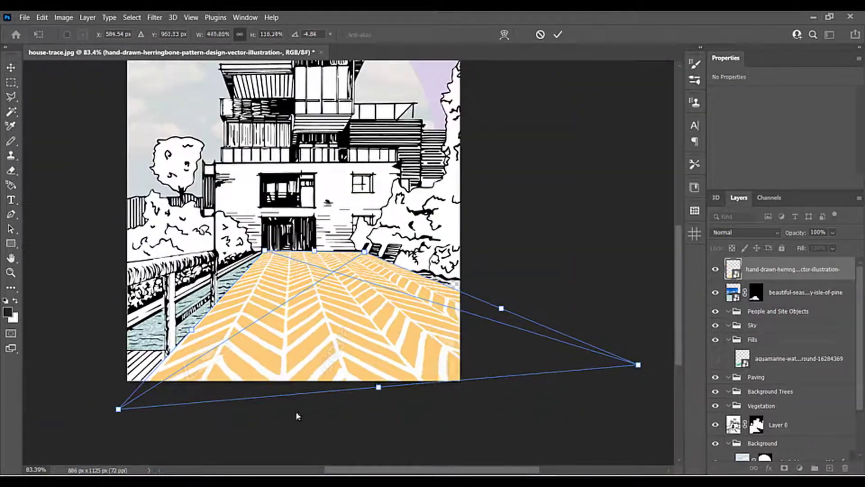
pyautogui.moveTo(118, 409); pyautogui.dragTo(16, 383)
pyautogui.scroll(-6, 90, 383)
pyautogui.moveTo(558, 385); pyautogui.dragTo(666, 392)
pyautogui.scroll(-1, 392, 323)
pyautogui.press('Return')
# Hide the herringbone pattern and select the empty paving area around the pool on Layer 0 with the Magic Wand.
pyautogui.scroll(13, 310, 341)
pyautogui.scroll(-11, 310, 341)
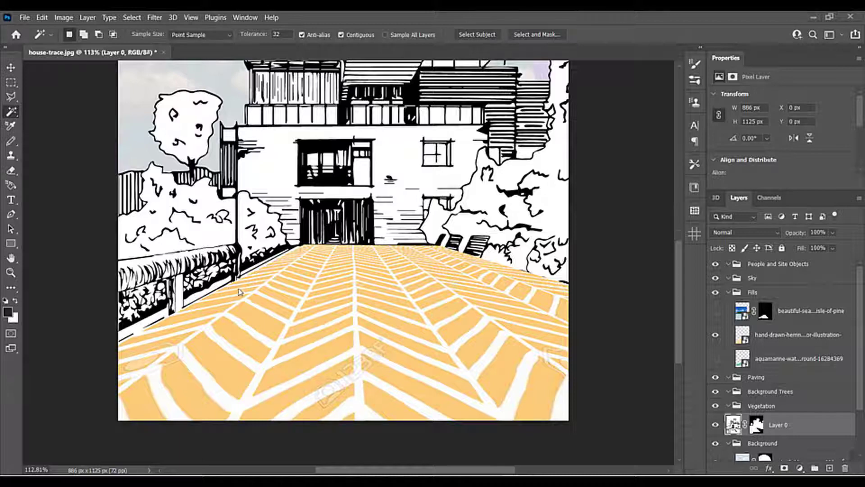
pyautogui.scroll(-2, 239, 291)
pyautogui.scroll(-1, 355, 283)
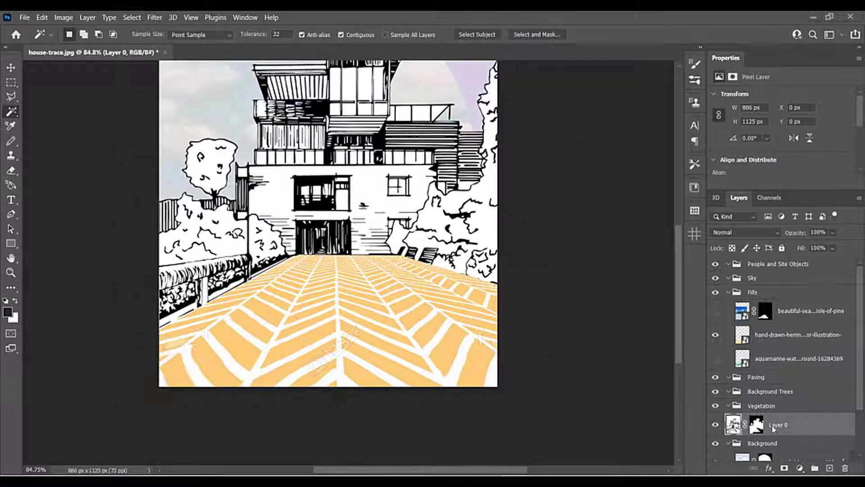
pyautogui.click(715, 336)
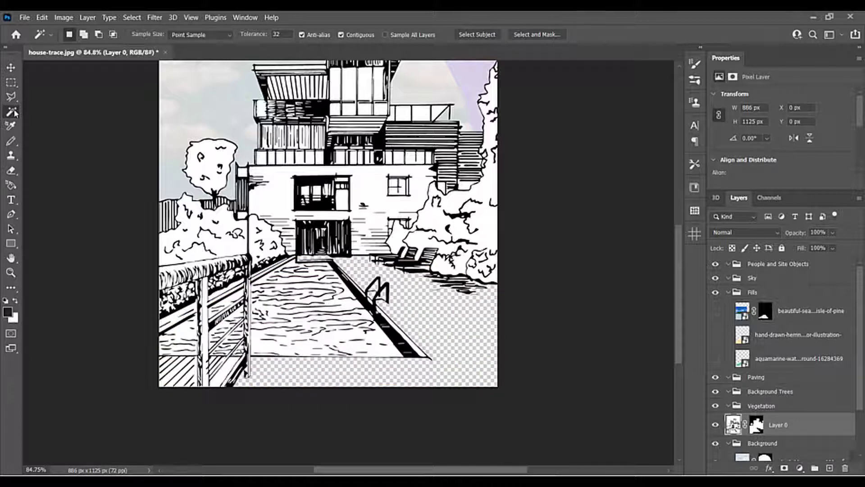
pyautogui.click(430, 312)
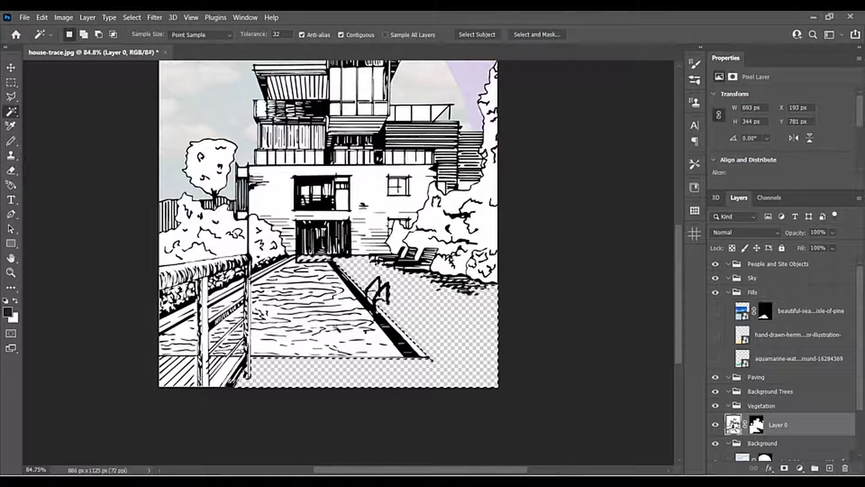
pyautogui.scroll(10, 386, 304)
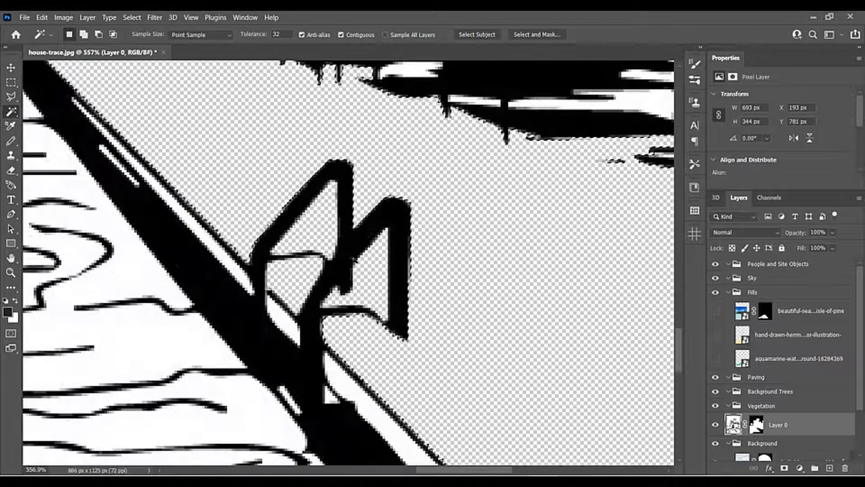
pyautogui.scroll(-5, 356, 303)
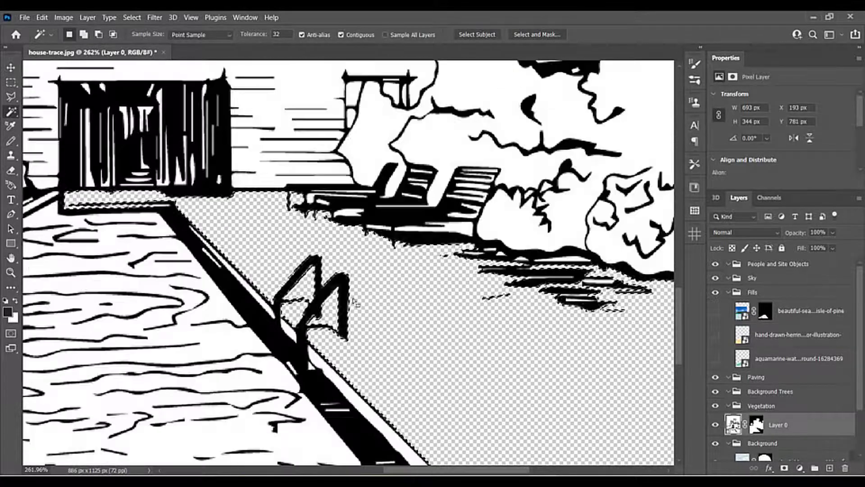
# Add the enclosed gaps under the loungers and between the shadow strokes below the shrubs to the paving selection on Layer 0.
pyautogui.scroll(5, 315, 180)
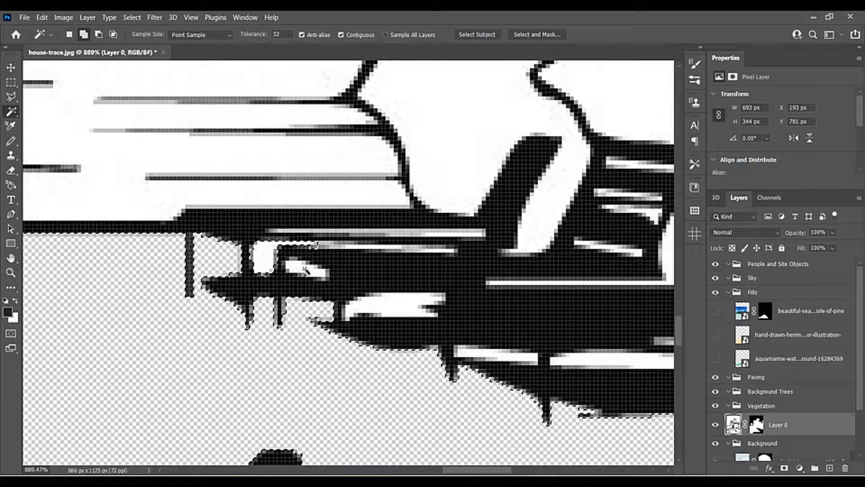
pyautogui.scroll(-5, 396, 302)
pyautogui.scroll(5, 563, 311)
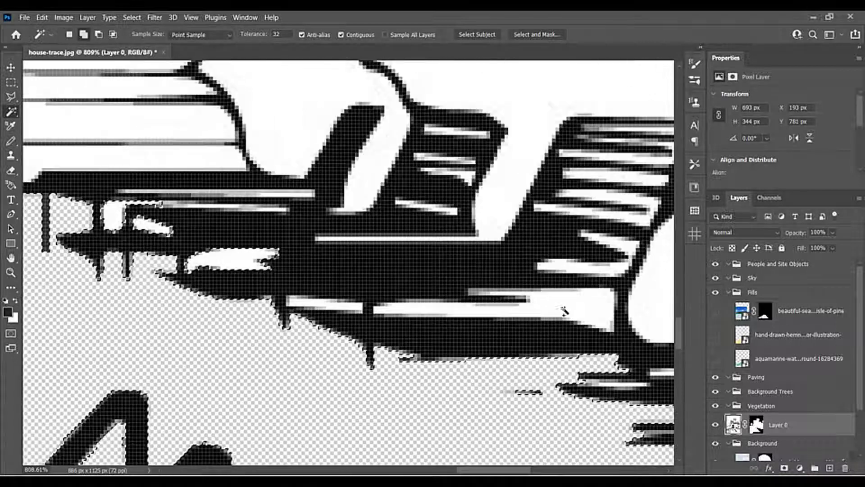
pyautogui.scroll(-5, 564, 311)
pyautogui.scroll(3, 564, 311)
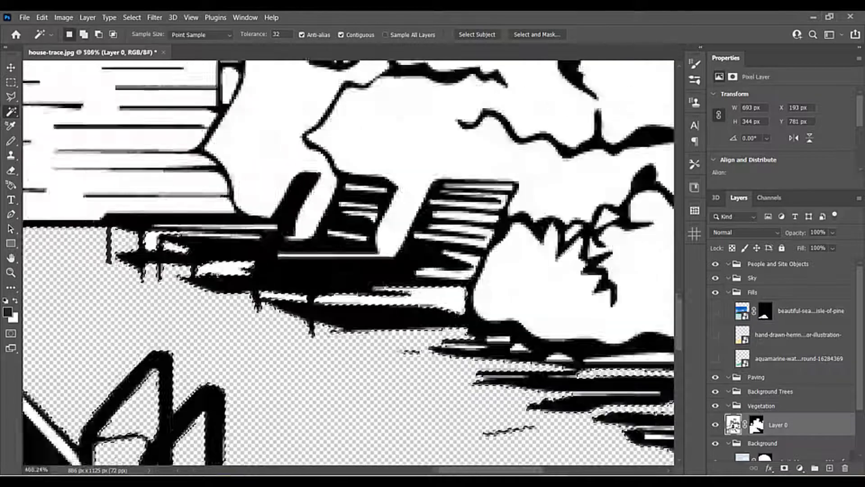
pyautogui.scroll(-4, 208, 265)
pyautogui.scroll(5, 401, 307)
pyautogui.keyDown('shift'); pyautogui.click(567, 416); pyautogui.keyUp('shift')
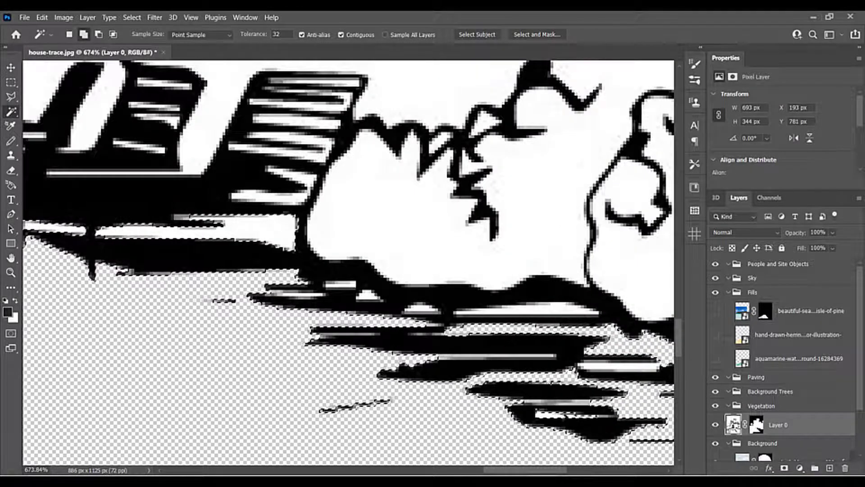
pyautogui.keyDown('shift'); pyautogui.click(615, 367); pyautogui.keyUp('shift')
pyautogui.keyDown('shift'); pyautogui.click(530, 311); pyautogui.keyUp('shift')
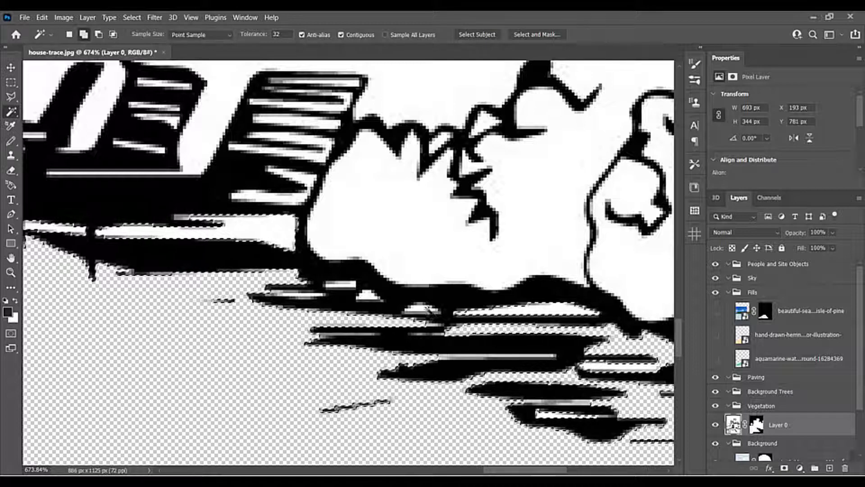
pyautogui.scroll(-2, 430, 311)
pyautogui.scroll(-2, 429, 310)
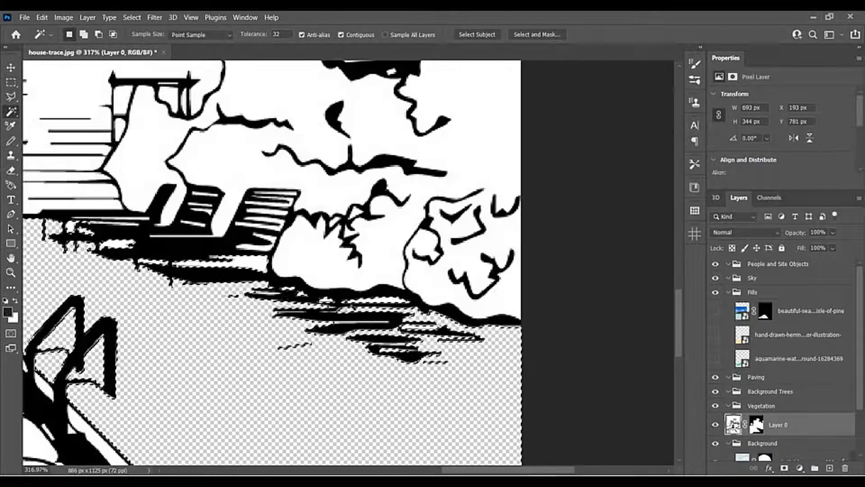
pyautogui.scroll(-5, 469, 310)
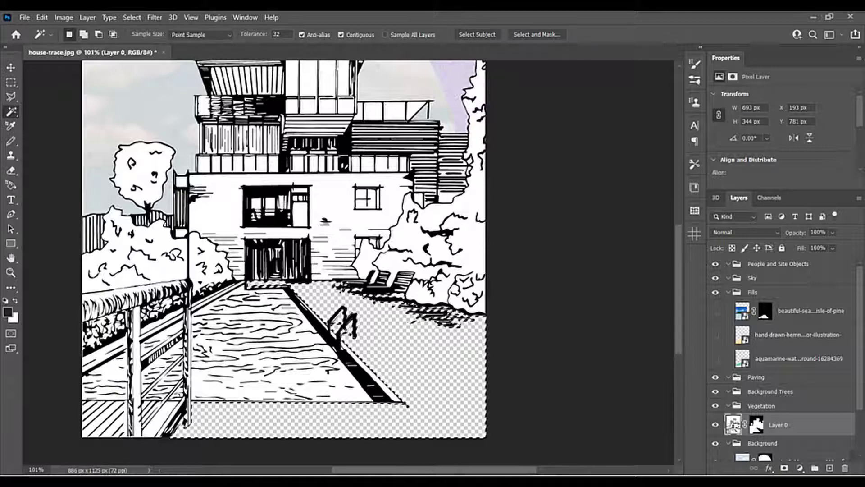
# Save the current paving selection as a new channel named Paving Trace.
pyautogui.click(132, 17)
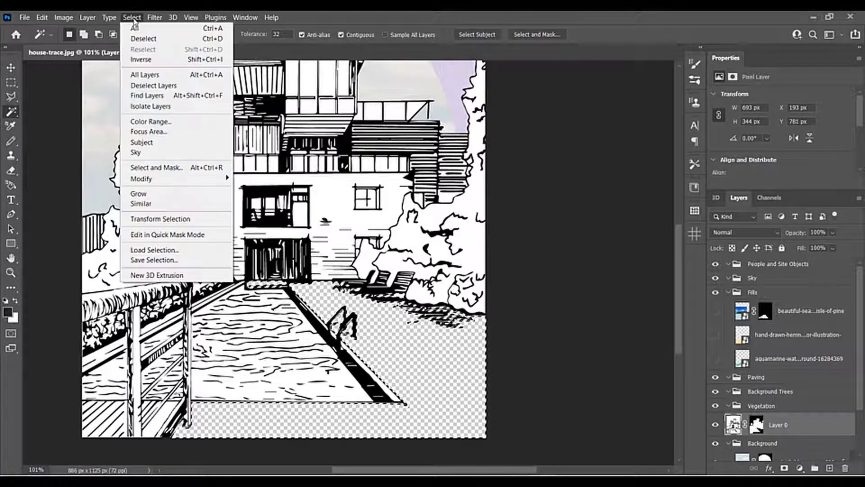
pyautogui.click(155, 260)
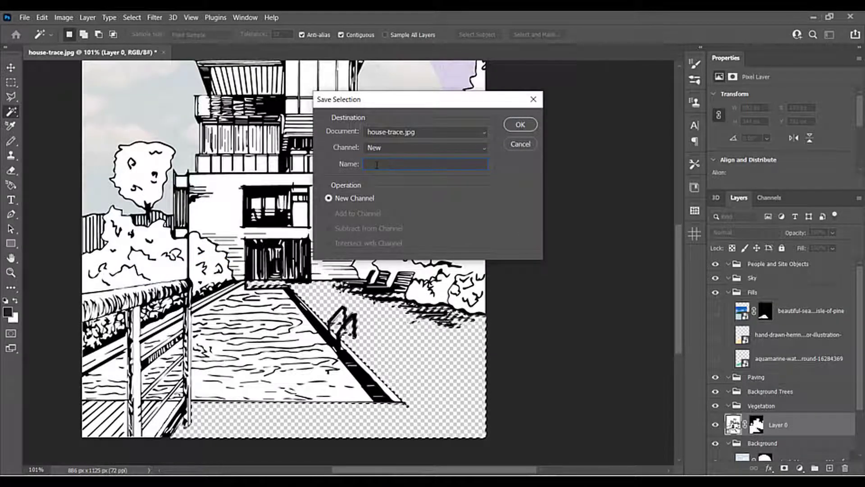
pyautogui.write('P')
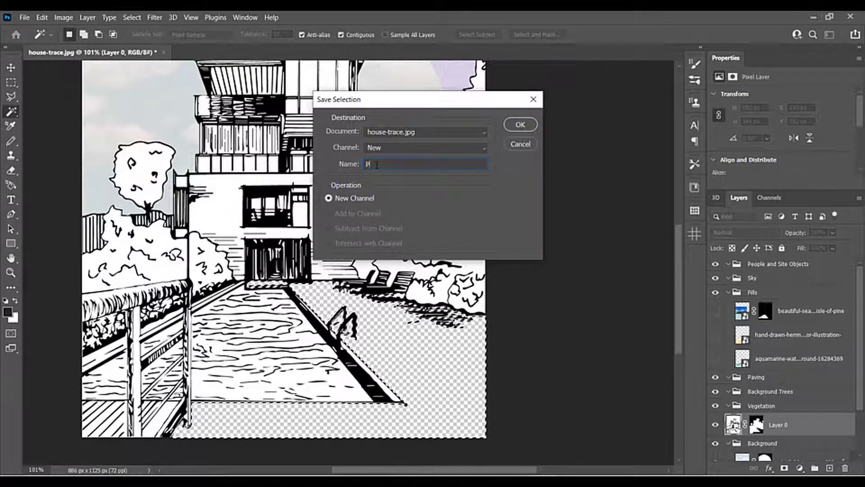
pyautogui.write('aving Trace')
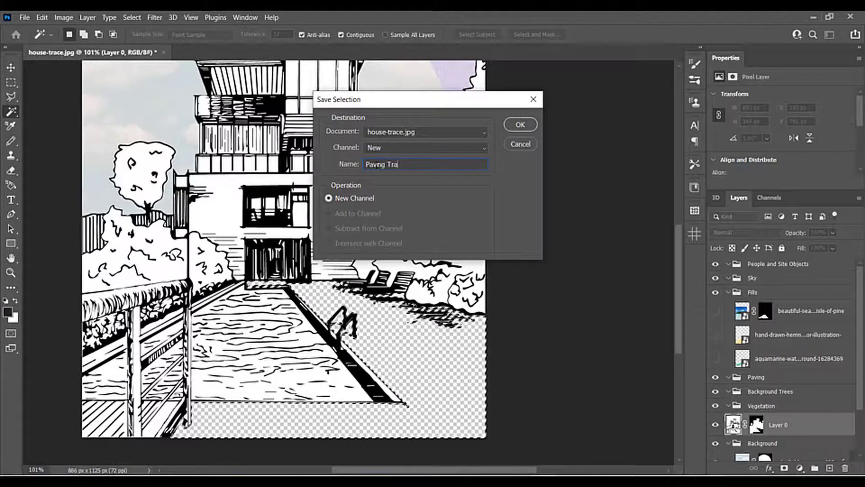
pyautogui.click(520, 125)
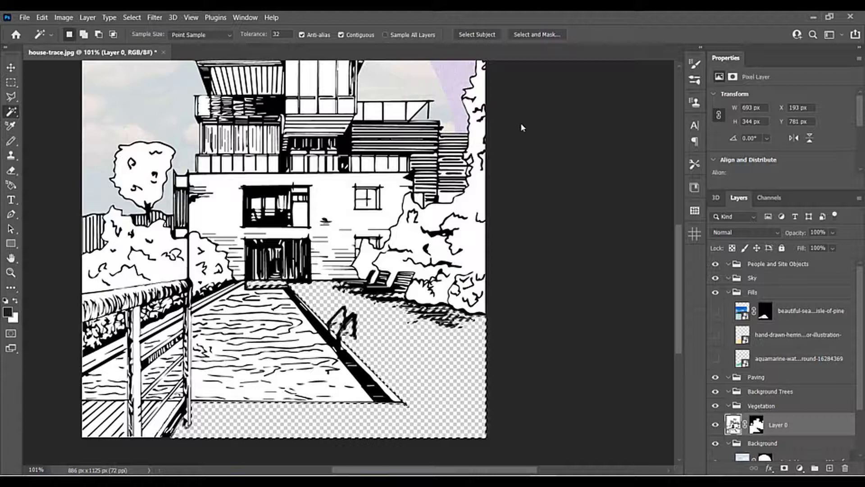
# Show the herringbone pattern layer and mask it with the paving selection.
pyautogui.click(717, 335)
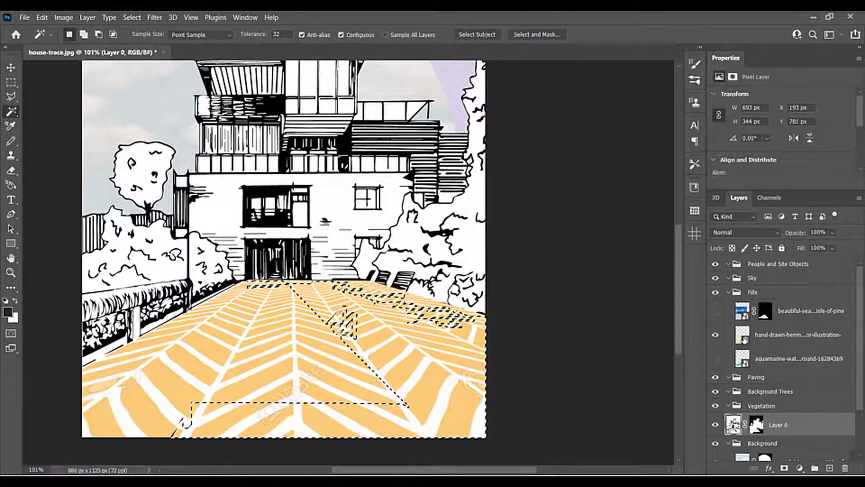
pyautogui.click(741, 337)
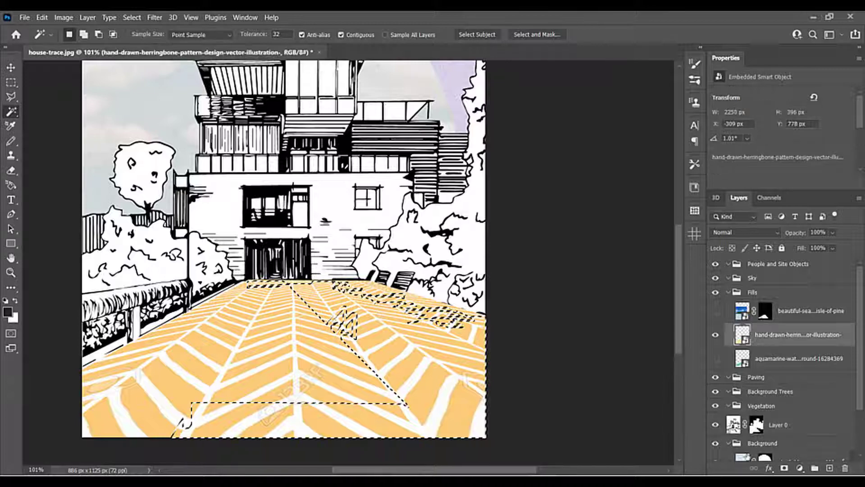
pyautogui.click(784, 468)
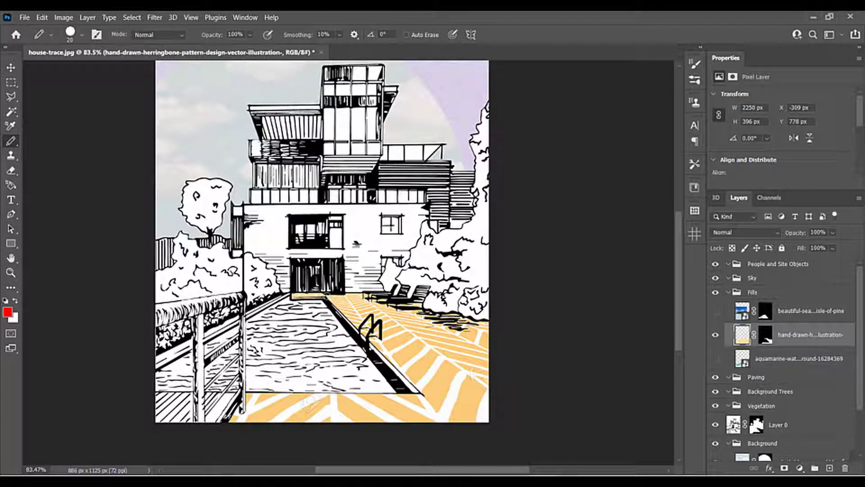
# Sketch red guide strokes along the pool's edge and across the adjacent paving to mark the perspective direction.
pyautogui.moveTo(315, 294); pyautogui.dragTo(428, 398)
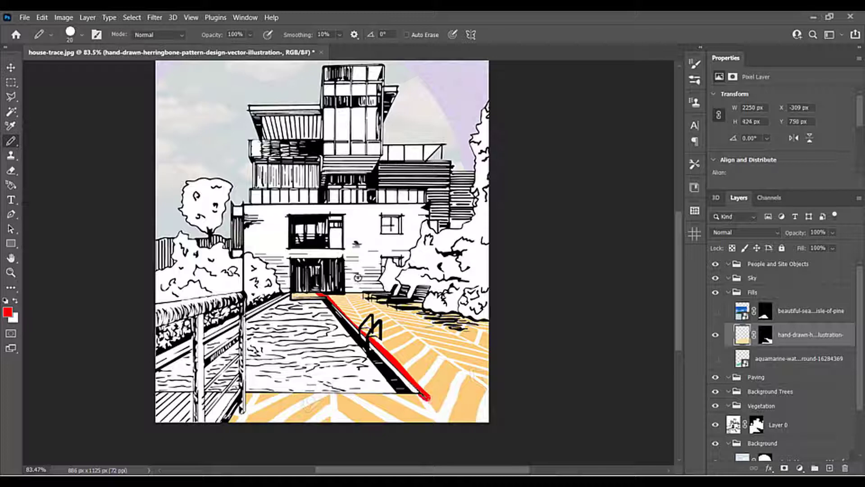
pyautogui.moveTo(361, 293); pyautogui.dragTo(489, 388)
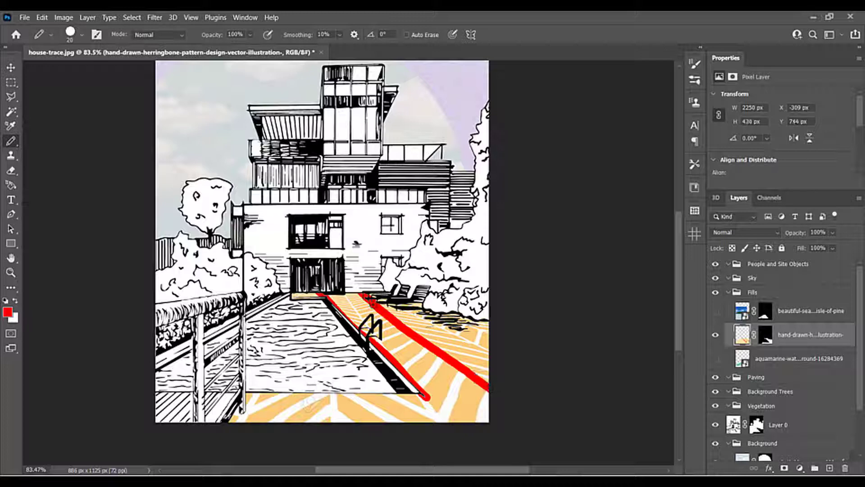
pyautogui.moveTo(369, 305); pyautogui.dragTo(491, 430)
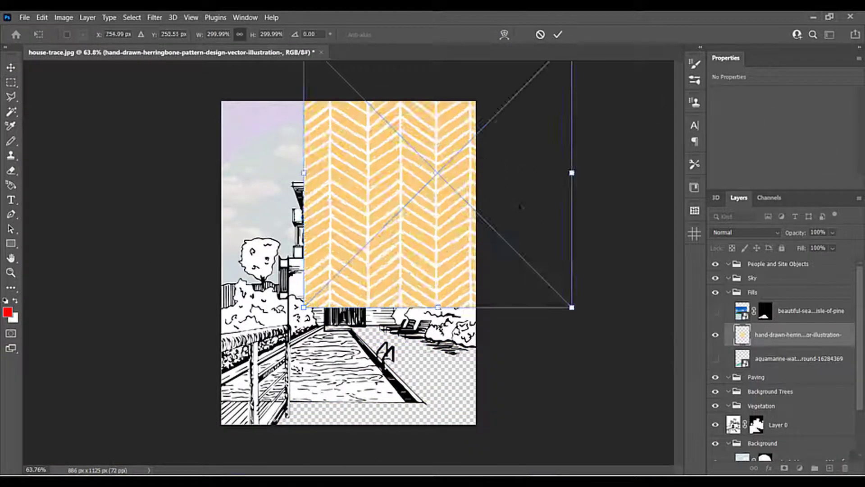
# Move the newly placed herringbone pattern down over the drawing, aligned with the canvas's side edge, and commit the placement.
pyautogui.scroll(-4, 520, 206)
pyautogui.moveTo(420, 221); pyautogui.dragTo(364, 300)
pyautogui.press('Return')
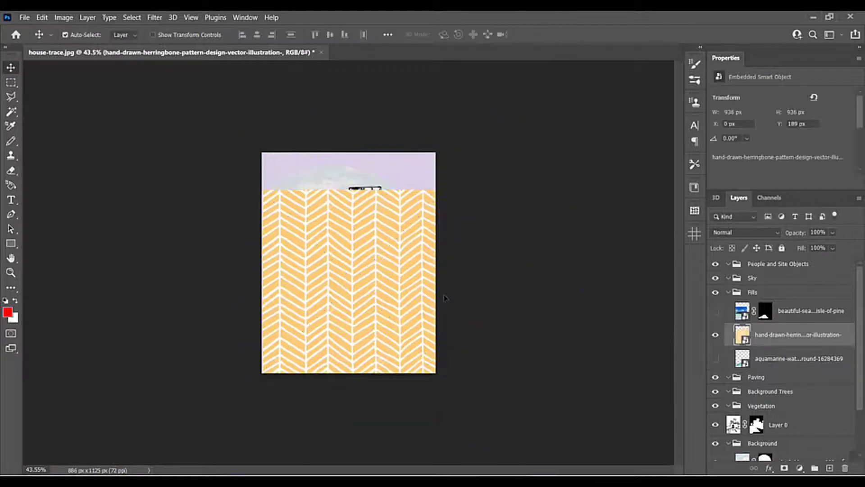
# Distort the herringbone pattern by pulling its upper corners toward the house's base and a lower corner out beyond the canvas.
pyautogui.hotkey('ctrl', 't')
pyautogui.click(42, 18)
pyautogui.moveTo(154, 264)
pyautogui.click(193, 307)
pyautogui.moveTo(445, 189); pyautogui.dragTo(383, 299)
pyautogui.moveTo(262, 190); pyautogui.dragTo(333, 299)
pyautogui.moveTo(446, 372); pyautogui.dragTo(577, 377)
# Lower the herringbone layer's opacity to 62% and fit its distorted corners to the paving strip beside the pool, committing the transform.
pyautogui.click(832, 233)
pyautogui.moveTo(847, 246); pyautogui.dragTo(825, 246)
pyautogui.scroll(2, 370, 283)
pyautogui.scroll(5, 370, 284)
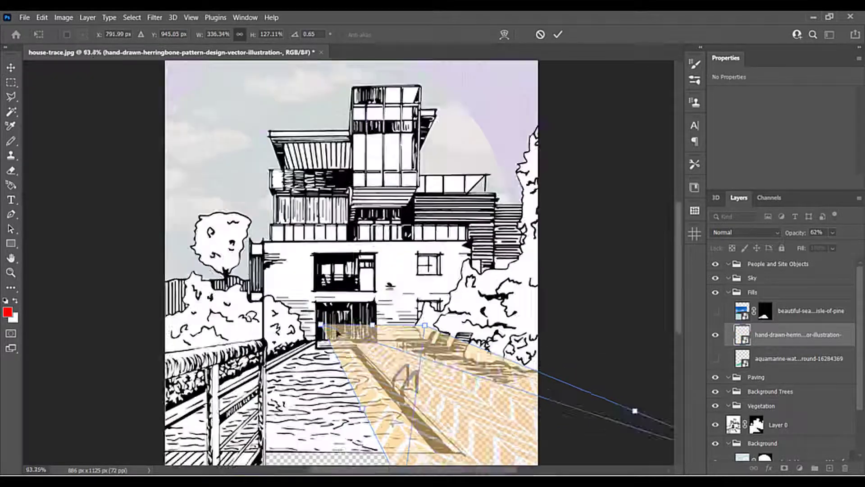
pyautogui.scroll(-6, 371, 373)
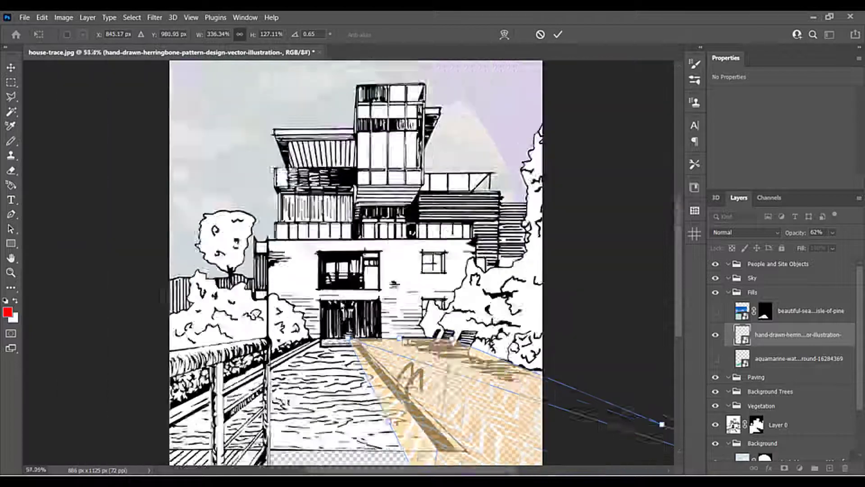
pyautogui.scroll(6, 345, 335)
pyautogui.scroll(-2, 344, 335)
pyautogui.moveTo(403, 425); pyautogui.dragTo(406, 433)
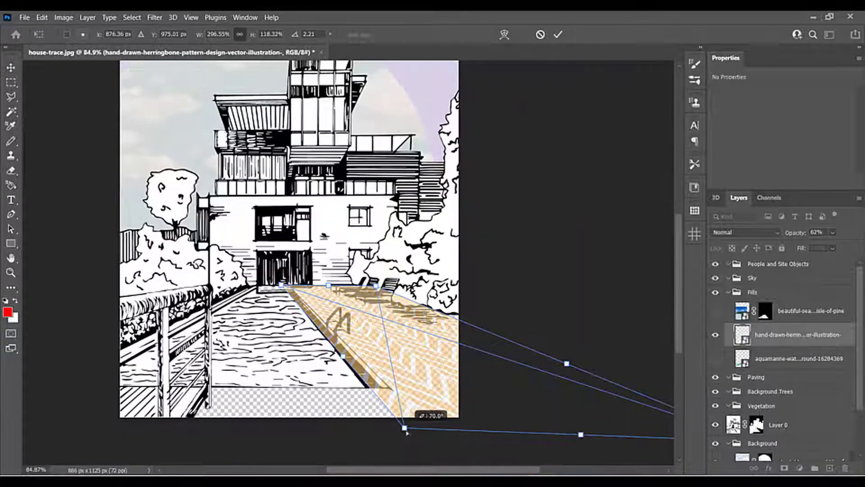
pyautogui.scroll(-4, 408, 432)
pyautogui.moveTo(667, 427); pyautogui.dragTo(672, 417)
pyautogui.scroll(6, 406, 396)
pyautogui.scroll(-5, 401, 388)
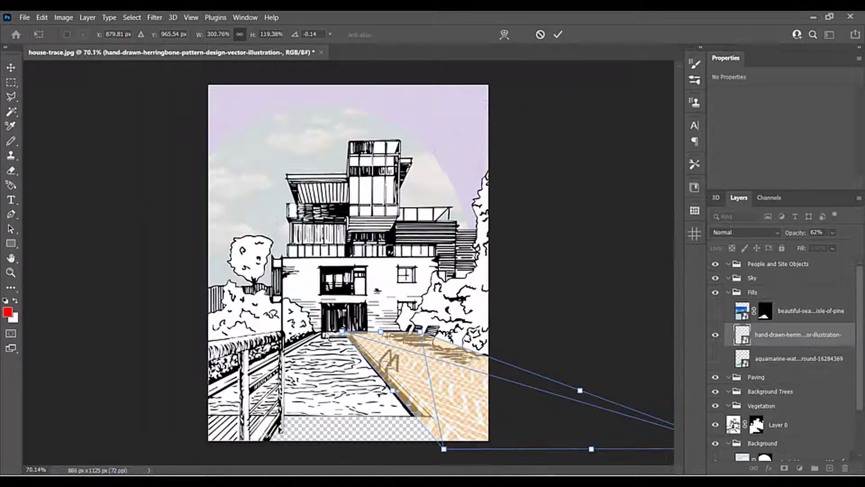
pyautogui.press('Return')
# Place a second copy of the herringbone pattern, enlarge it and position it over the drawing's lower part.
pyautogui.moveTo(265, 480)
pyautogui.click(264, 444)
pyautogui.moveTo(585, 217); pyautogui.dragTo(360, 252)
pyautogui.moveTo(396, 212); pyautogui.dragTo(534, 77)
pyautogui.scroll(-2, 422, 208)
pyautogui.moveTo(422, 208); pyautogui.dragTo(351, 305)
# Distort the second herringbone pattern, narrowing its top edge toward the doorway and spreading its lower corners outward.
pyautogui.click(42, 18)
pyautogui.moveTo(121, 260)
pyautogui.click(194, 307)
pyautogui.moveTo(420, 218); pyautogui.dragTo(375, 325)
pyautogui.moveTo(226, 218); pyautogui.dragTo(292, 322)
pyautogui.moveTo(226, 412); pyautogui.dragTo(208, 412)
pyautogui.moveTo(420, 412)
pyautogui.mouseDown()
pyautogui.moveTo(407, 412)
pyautogui.moveTo(424, 412)
pyautogui.mouseUp()
# Align the second pattern's top edge with the doorway's base, stretch its pool-side lower corner far beyond the canvas, and commit the distortion.
pyautogui.scroll(7, 383, 342)
pyautogui.moveTo(339, 266); pyautogui.dragTo(390, 239)
pyautogui.scroll(11, 276, 258)
pyautogui.scroll(-8, 554, 225)
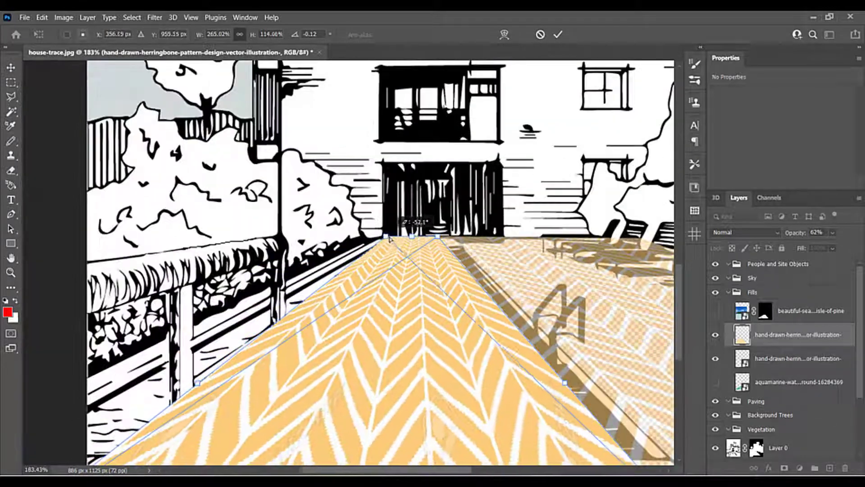
pyautogui.scroll(-6, 305, 344)
pyautogui.moveTo(223, 399); pyautogui.dragTo(112, 423)
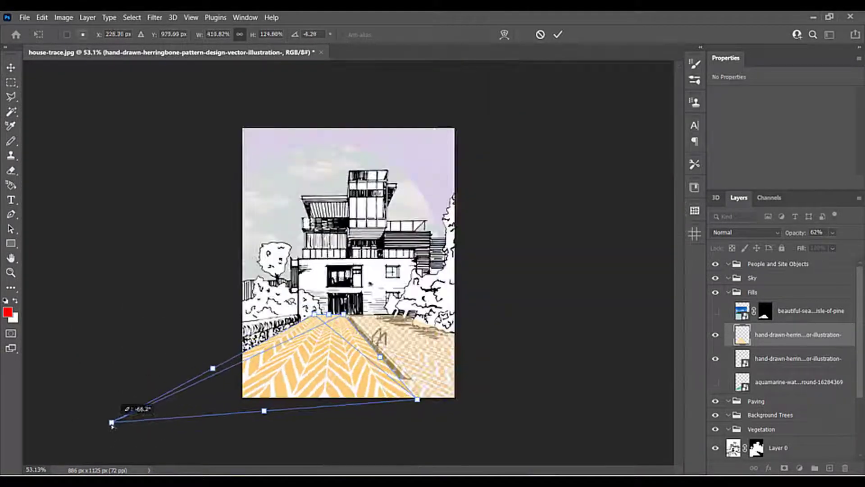
pyautogui.scroll(20, 318, 318)
pyautogui.moveTo(289, 279); pyautogui.dragTo(289, 285)
pyautogui.scroll(-18, 360, 271)
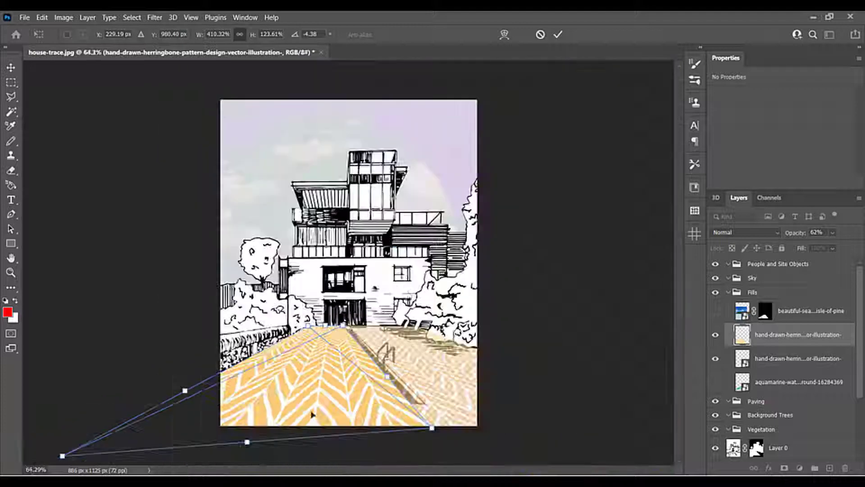
pyautogui.scroll(-3, 311, 413)
pyautogui.press('Return')
# Lower the second herringbone layer's opacity to 68%.
pyautogui.click(833, 232)
pyautogui.moveTo(826, 247); pyautogui.dragTo(831, 246)
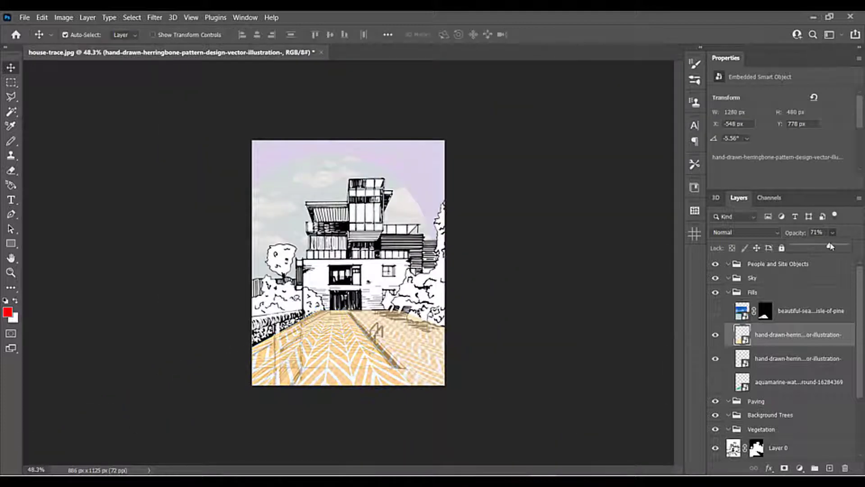
pyautogui.scroll(3, 348, 383)
pyautogui.scroll(-1, 511, 405)
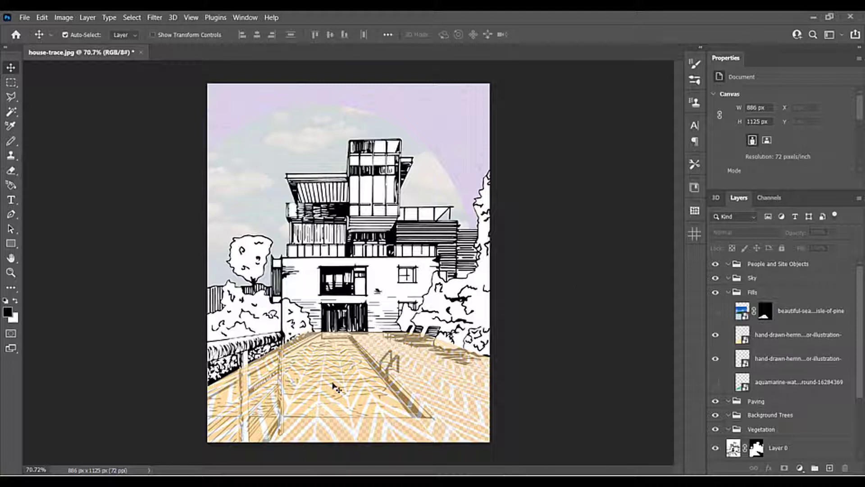
# Hide the second herringbone layer and load the saved Paving Trace selection with Layer 0 active.
pyautogui.click(715, 335)
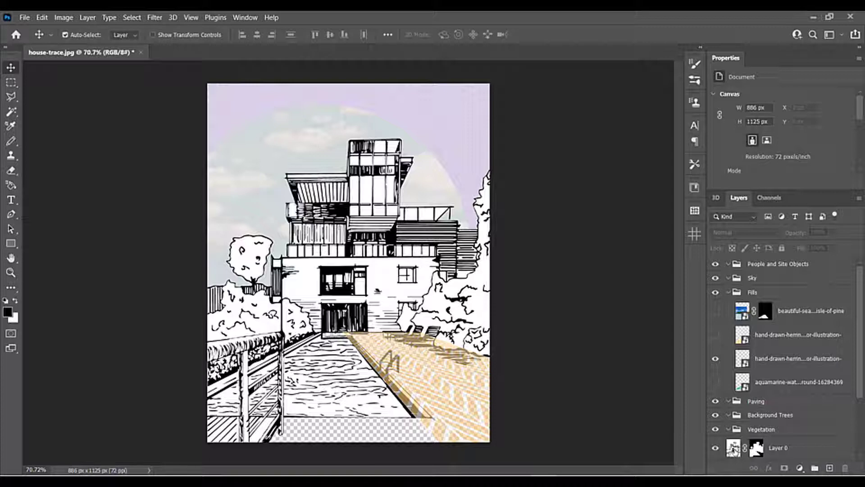
pyautogui.click(733, 449)
pyautogui.click(132, 17)
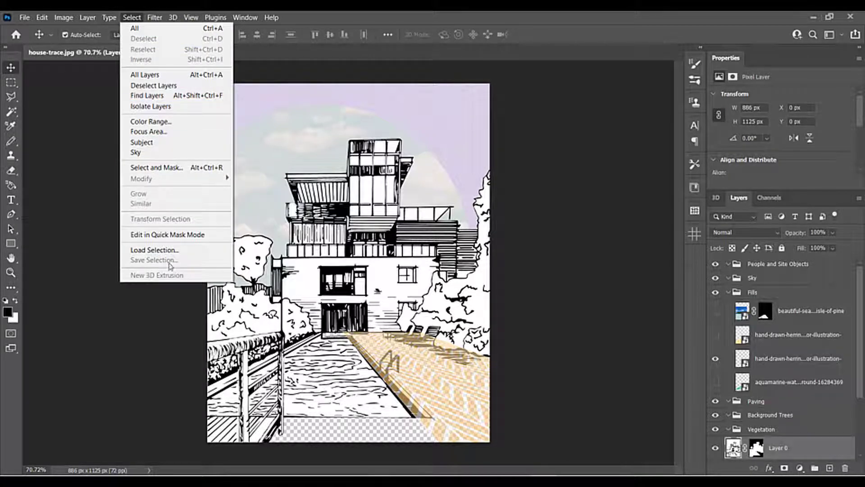
pyautogui.click(154, 249)
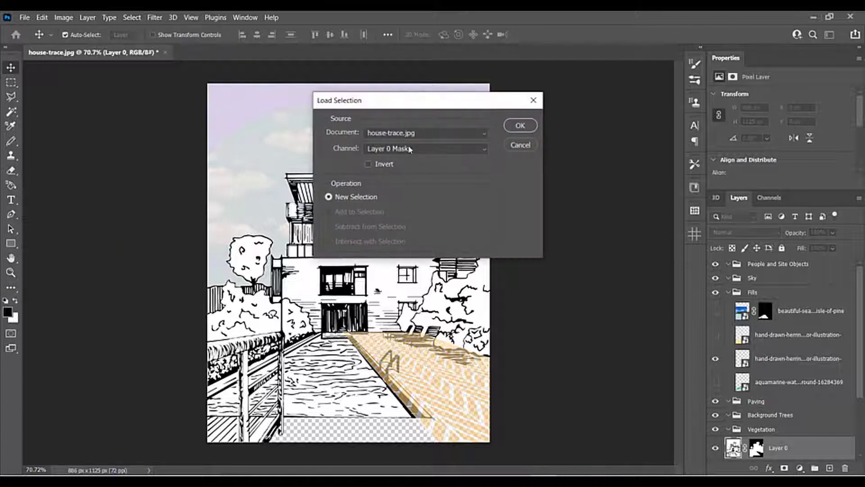
pyautogui.click(410, 149)
pyautogui.click(405, 189)
pyautogui.click(520, 126)
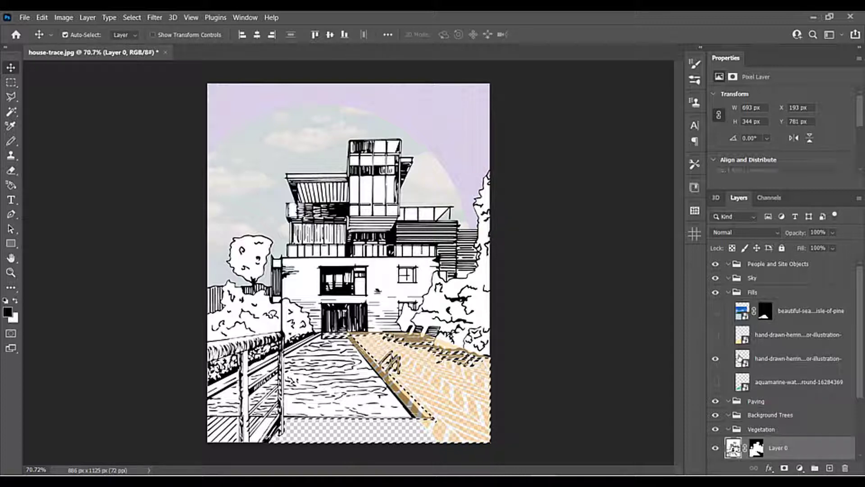
# Mask the first herringbone layer with the loaded paving selection.
pyautogui.click(744, 367)
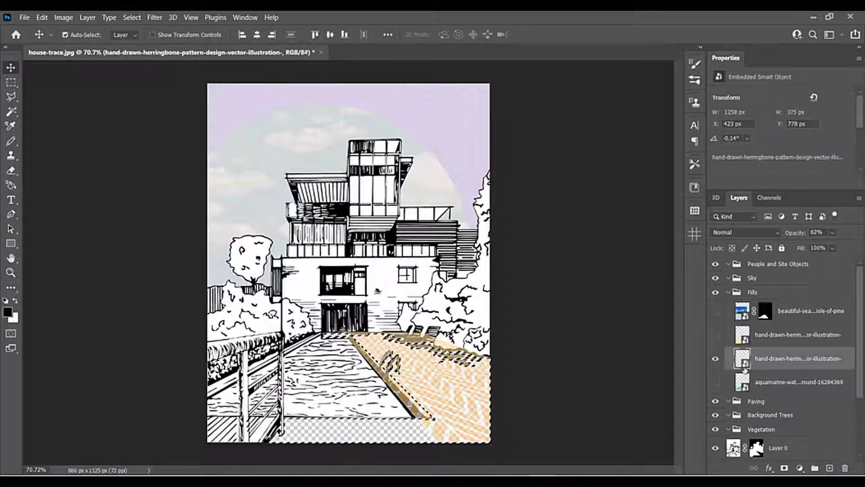
pyautogui.click(784, 468)
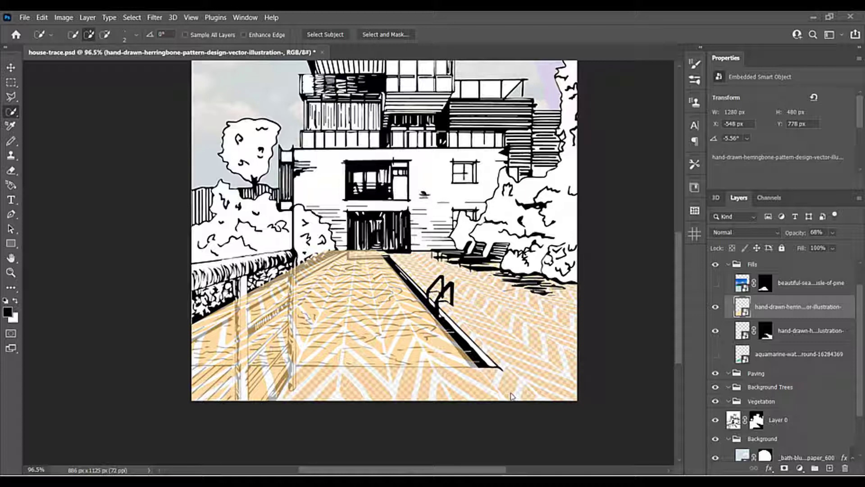
pyautogui.scroll(-1, 780, 309)
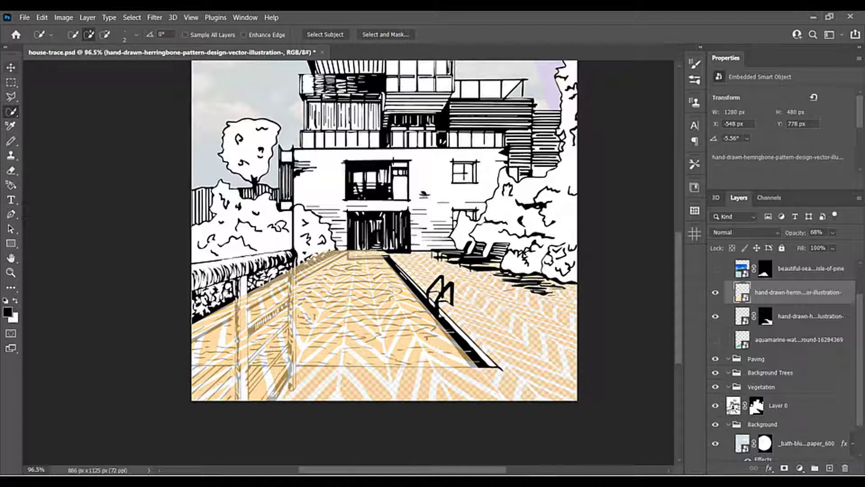
# Move the unmasked second herringbone layer out of the Fills group into the Background group.
pyautogui.scroll(-1, 778, 295)
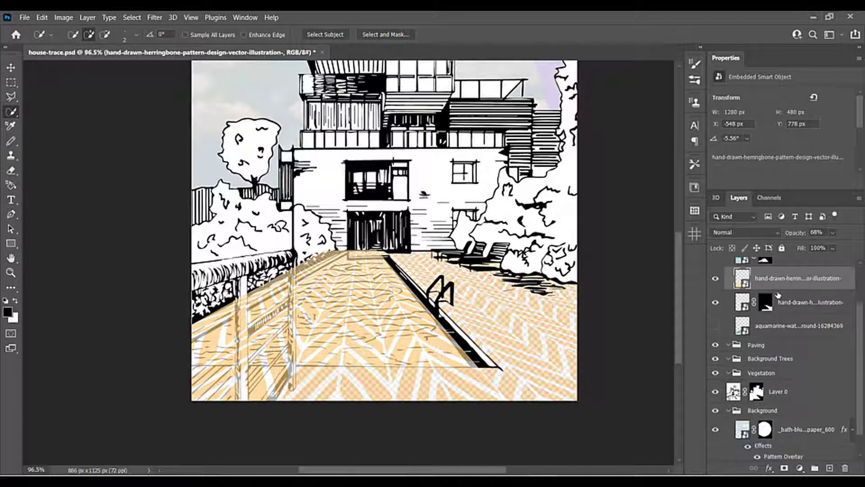
pyautogui.scroll(1, 778, 295)
pyautogui.moveTo(769, 296); pyautogui.dragTo(770, 422)
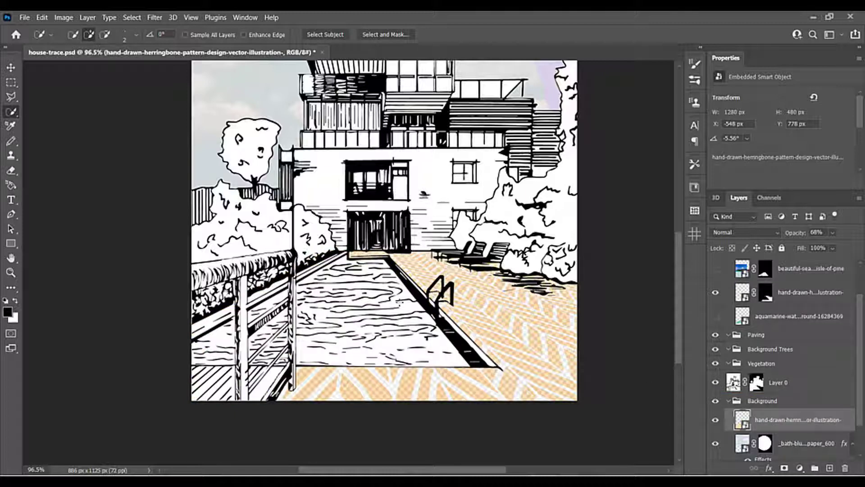
# Switch to File Explorer and browse from UBC_MLA_OneDrive through CAD - Graphics, Photoshop and Materials to the Concrete folder.
pyautogui.hotkey('alt', 'Tab')
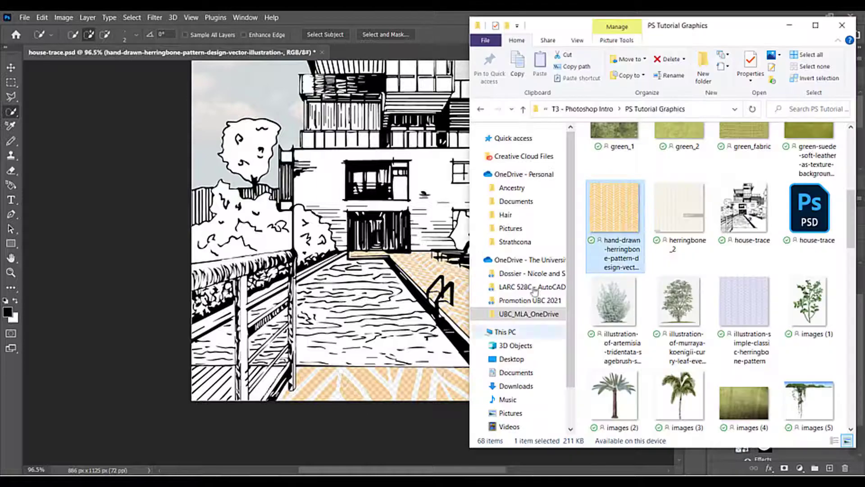
pyautogui.click(586, 109)
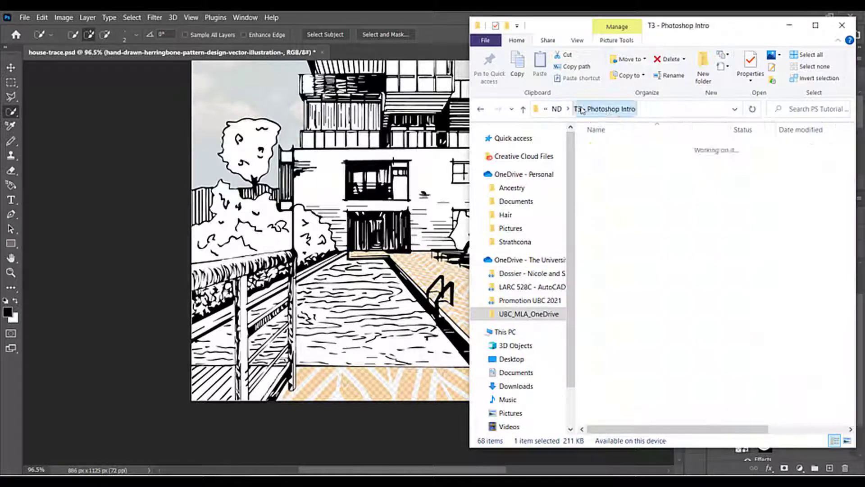
pyautogui.click(557, 110)
pyautogui.click(558, 110)
pyautogui.click(558, 110)
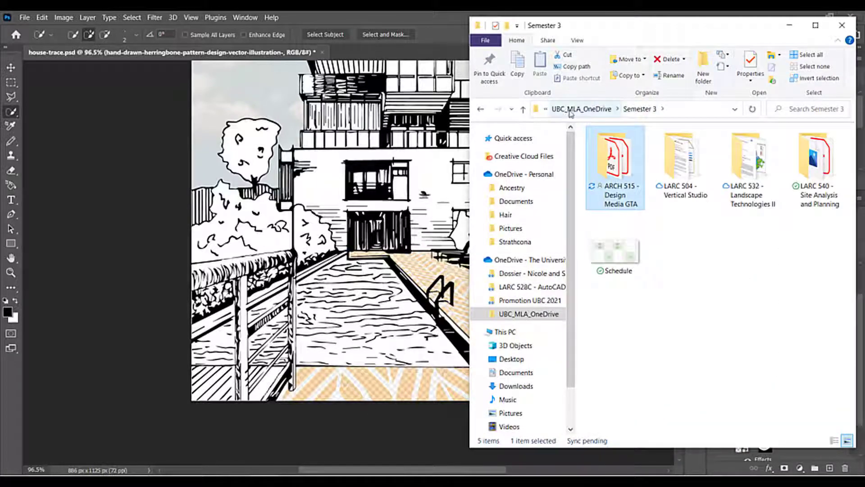
pyautogui.click(571, 110)
pyautogui.doubleClick(642, 158)
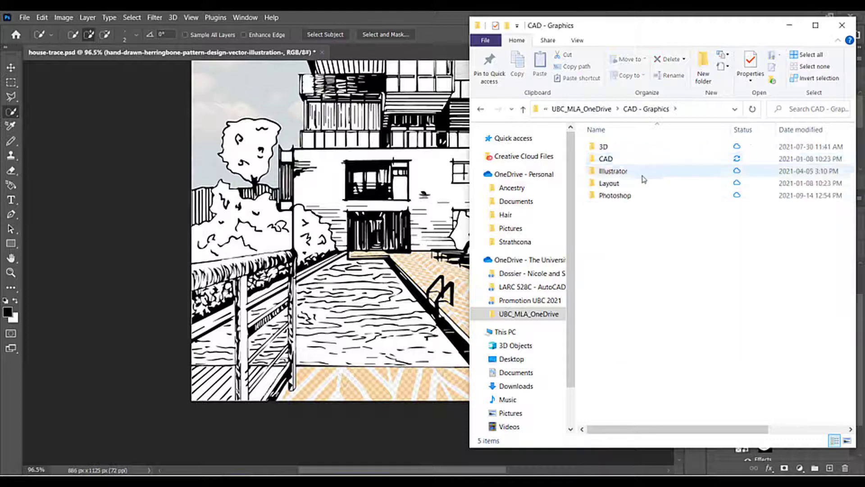
pyautogui.doubleClick(649, 195)
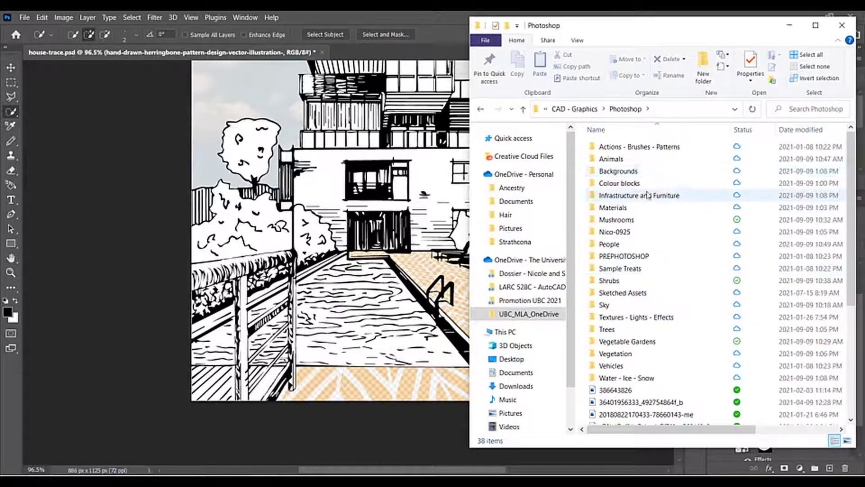
pyautogui.doubleClick(640, 207)
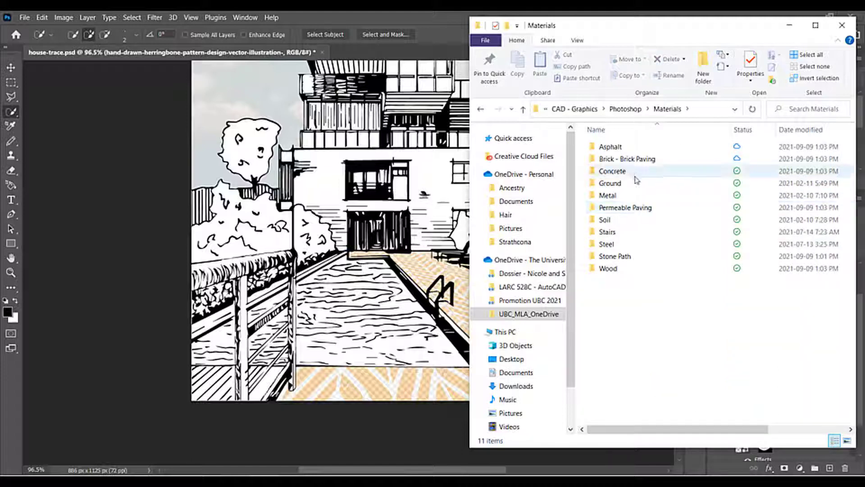
pyautogui.doubleClick(633, 173)
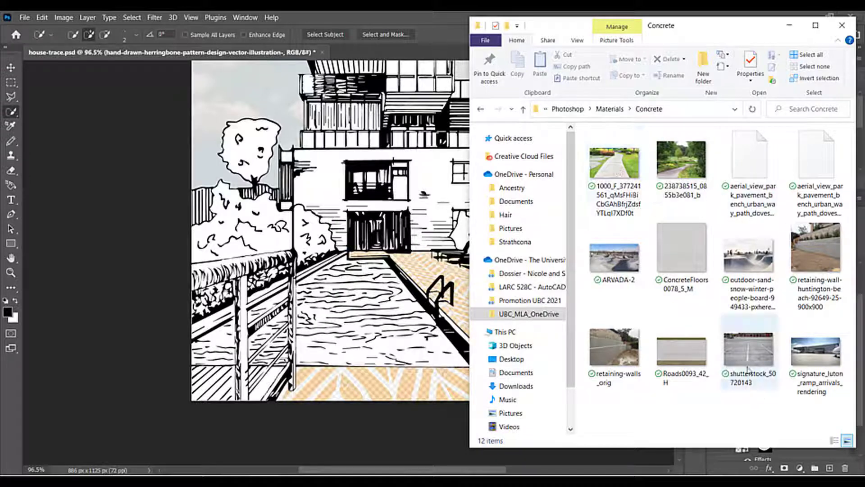
# Place the Roads0093_42_H image into the document's Paving group and shift it lower over the pool.
pyautogui.click(681, 352)
pyautogui.moveTo(682, 358); pyautogui.dragTo(411, 253)
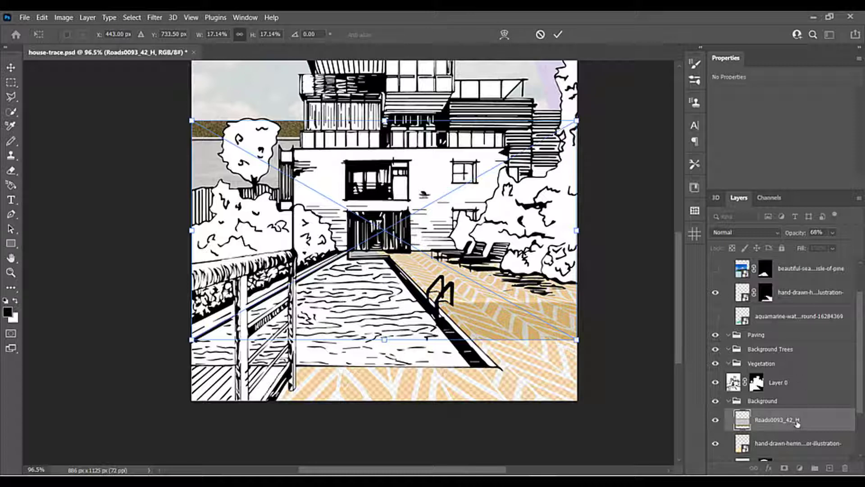
pyautogui.moveTo(796, 422); pyautogui.dragTo(773, 381)
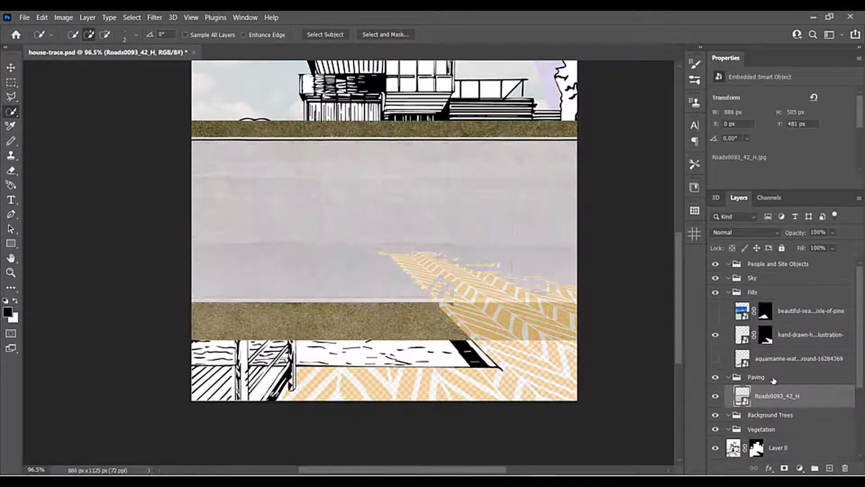
pyautogui.press('v')
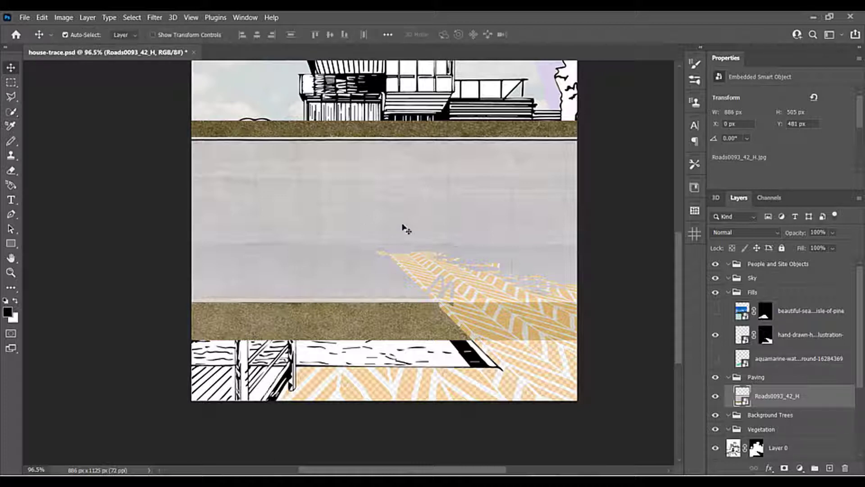
pyautogui.moveTo(407, 221)
pyautogui.mouseDown()
pyautogui.moveTo(408, 333)
pyautogui.moveTo(410, 258)
pyautogui.mouseUp()
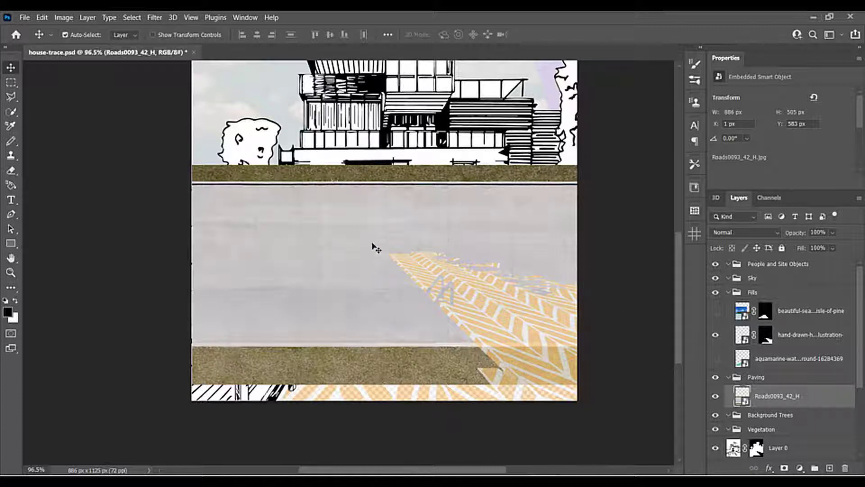
# Rasterize the Roads0093_42_H layer and delete the grass strips and white lines above and below the concrete, then clear the selection.
pyautogui.click(11, 82)
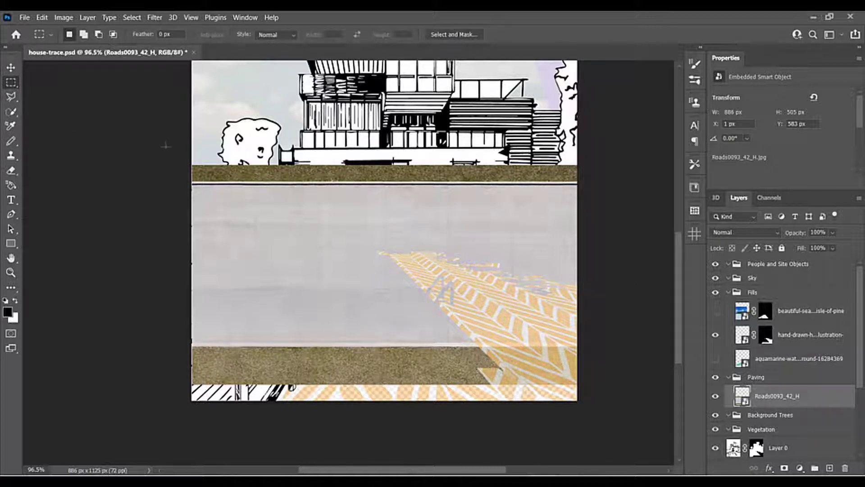
pyautogui.moveTo(166, 145); pyautogui.dragTo(583, 185)
pyautogui.moveTo(581, 372); pyautogui.dragTo(185, 343)
pyautogui.press('Delete')
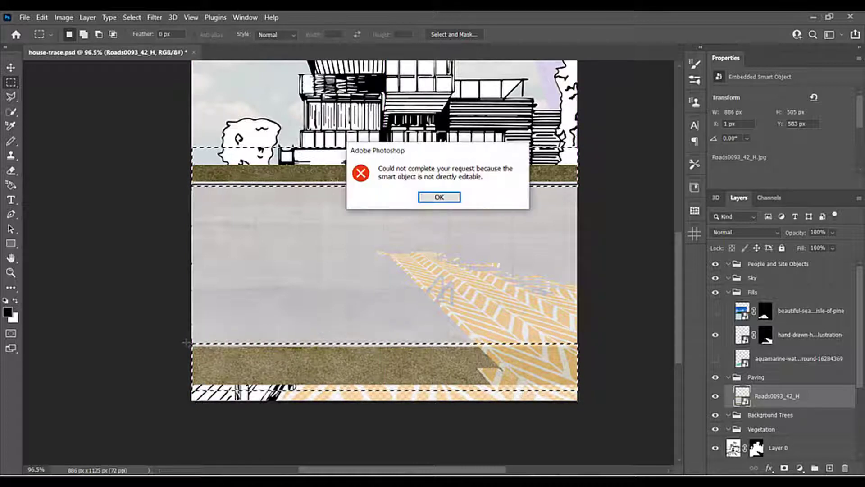
pyautogui.press('Return')
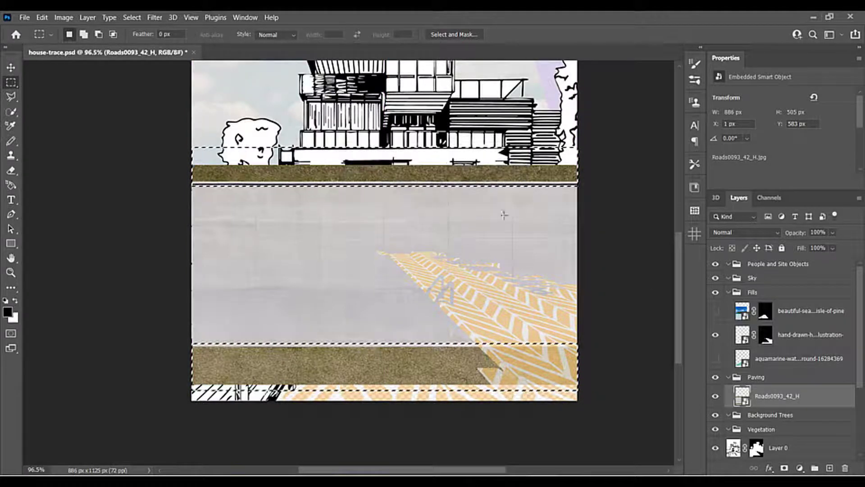
pyautogui.rightClick(815, 403)
pyautogui.click(719, 218)
pyautogui.press('Delete')
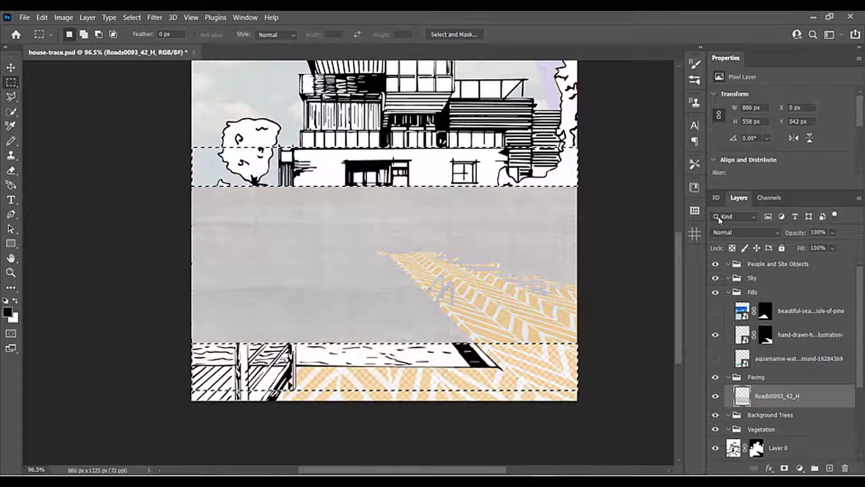
pyautogui.hotkey('ctrl', 'd')
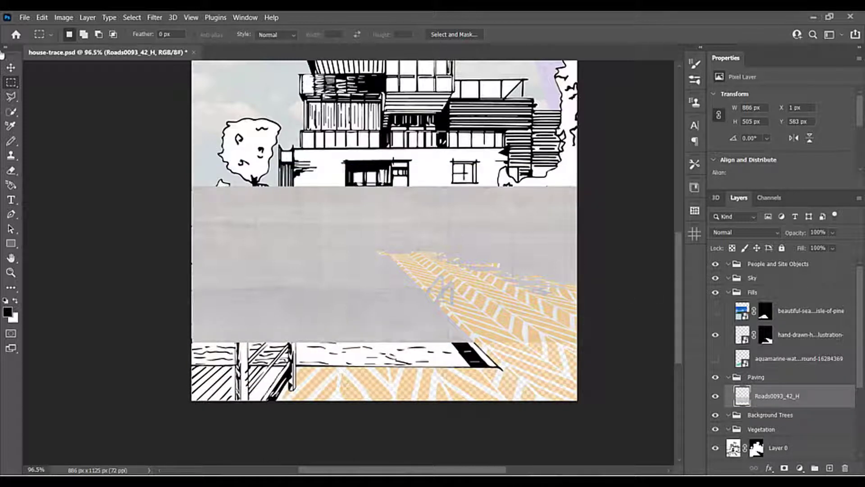
# Distort the concrete layer by drawing both upper corners inward and down, and shift it below the pool's near edge.
pyautogui.click(40, 17)
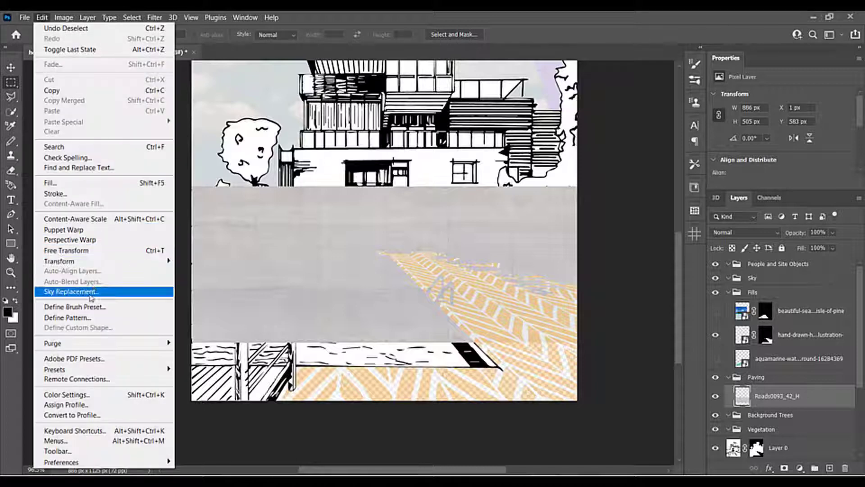
pyautogui.moveTo(102, 264)
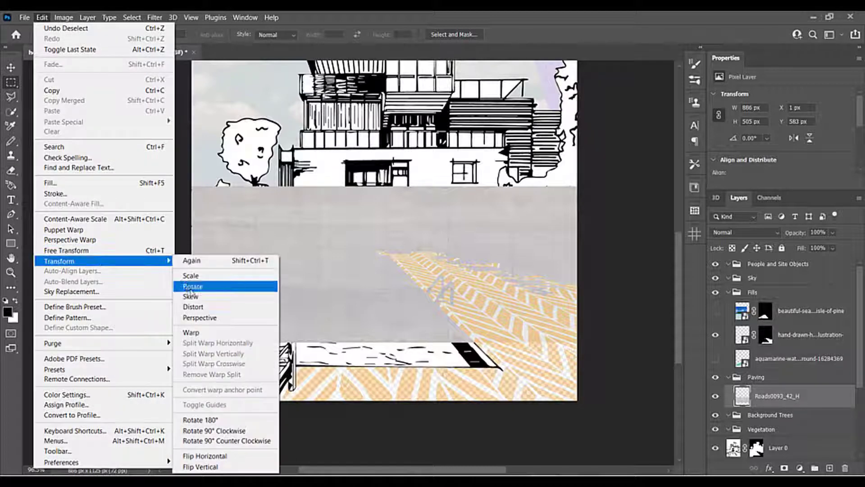
pyautogui.click(209, 308)
pyautogui.moveTo(201, 165); pyautogui.dragTo(235, 239)
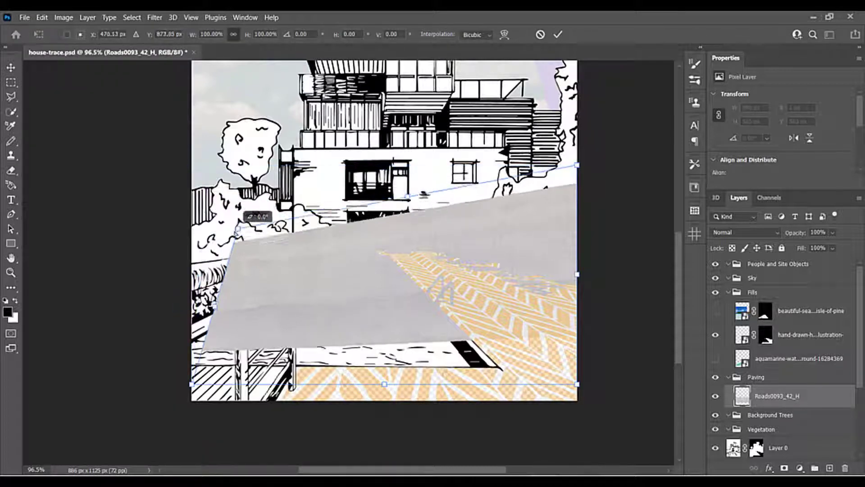
pyautogui.moveTo(577, 165); pyautogui.dragTo(518, 258)
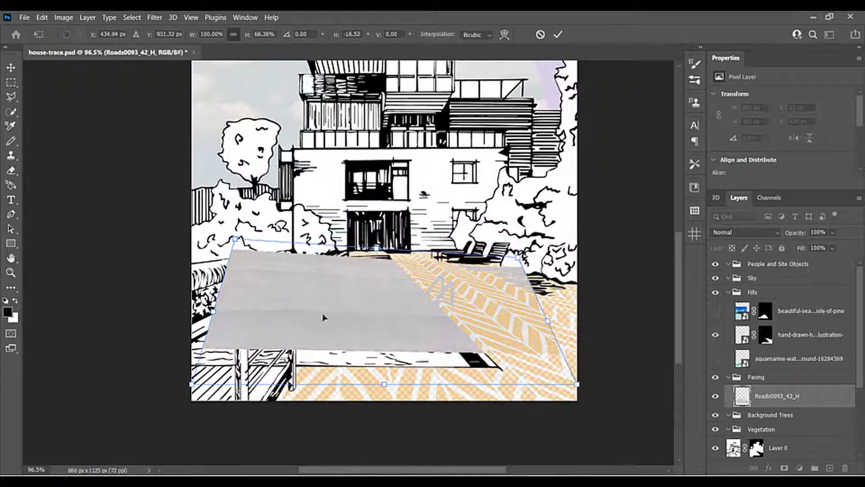
pyautogui.moveTo(330, 299); pyautogui.dragTo(388, 405)
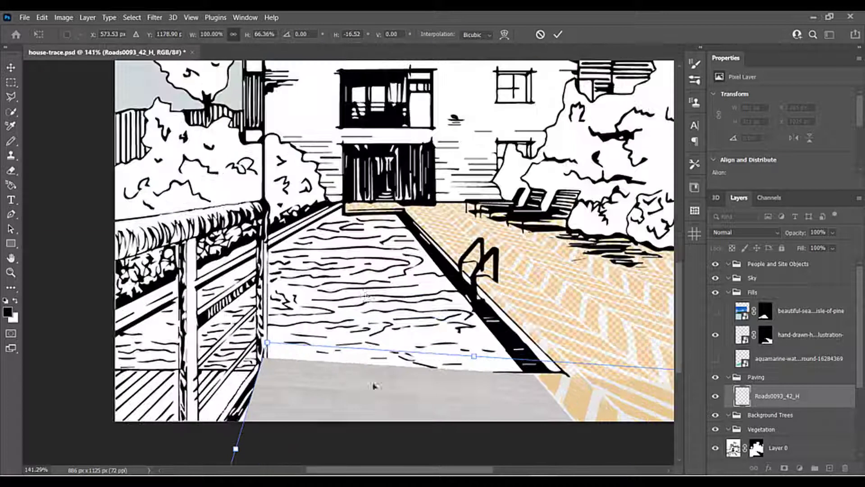
# Align the distorted concrete's upper corners with the pool's near edge, between the railing post and the pool's outer corner.
pyautogui.scroll(3, 357, 358)
pyautogui.moveTo(267, 342)
pyautogui.mouseDown()
pyautogui.moveTo(282, 370)
pyautogui.moveTo(273, 357)
pyautogui.mouseUp()
pyautogui.scroll(-3, 273, 315)
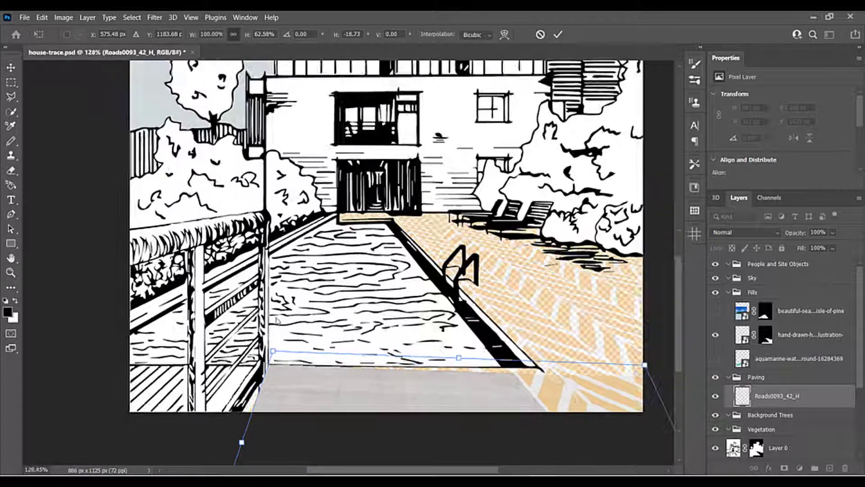
pyautogui.moveTo(528, 350); pyautogui.dragTo(456, 347)
pyautogui.scroll(-4, 451, 340)
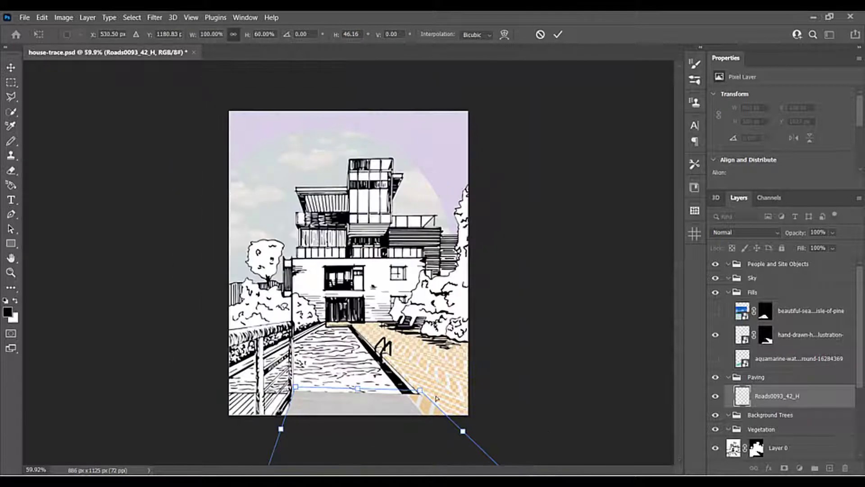
pyautogui.scroll(-2, 436, 398)
pyautogui.scroll(10, 275, 424)
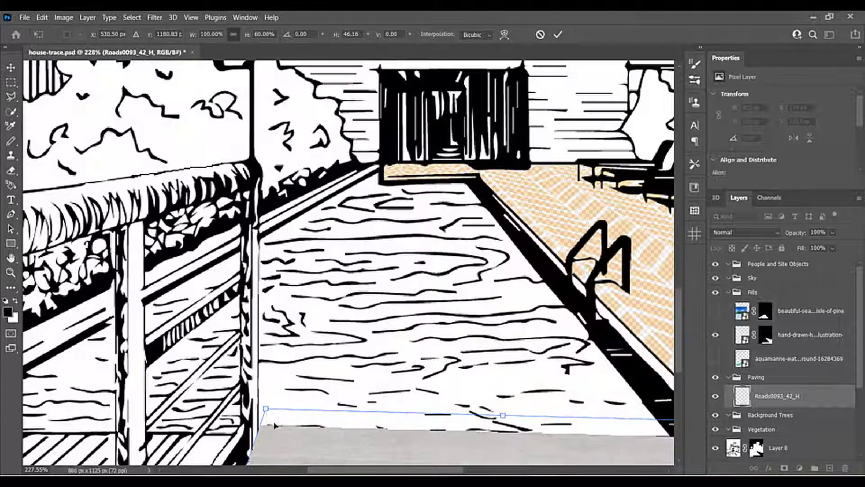
pyautogui.moveTo(267, 411); pyautogui.dragTo(265, 421)
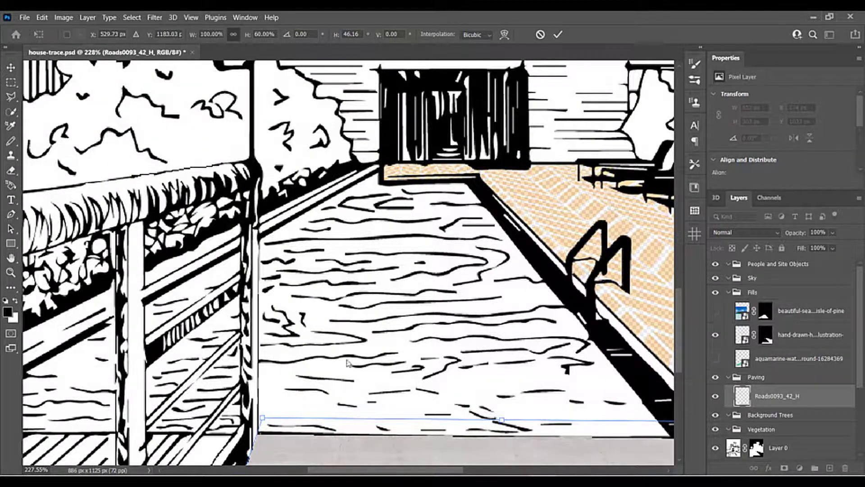
# Pull the concrete's railing-side lower corner outward below the canvas to follow the deck edge, and commit the distortion.
pyautogui.scroll(-4, 367, 333)
pyautogui.scroll(-5, 370, 332)
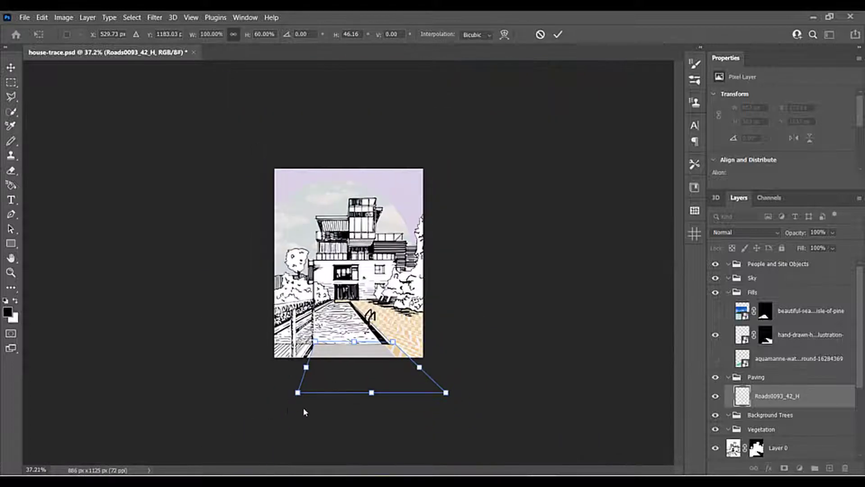
pyautogui.scroll(1, 298, 409)
pyautogui.hotkey('ctrl', '-')
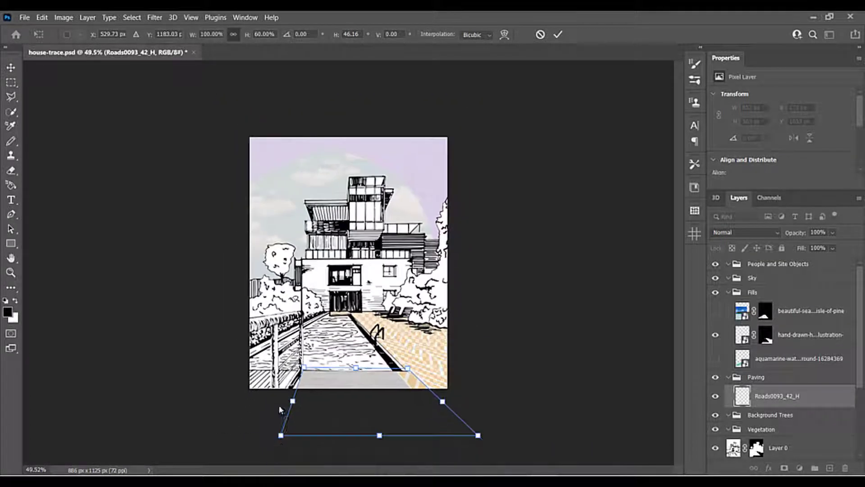
pyautogui.moveTo(282, 436); pyautogui.dragTo(264, 438)
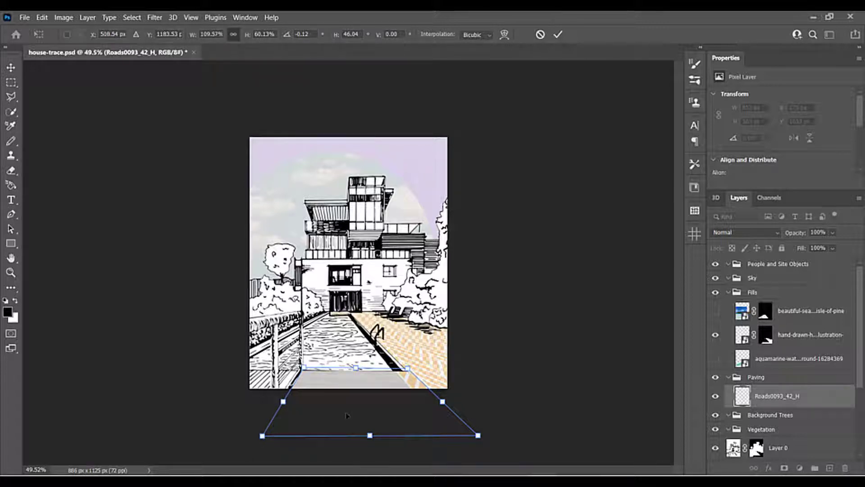
pyautogui.press('Return')
pyautogui.press('m')
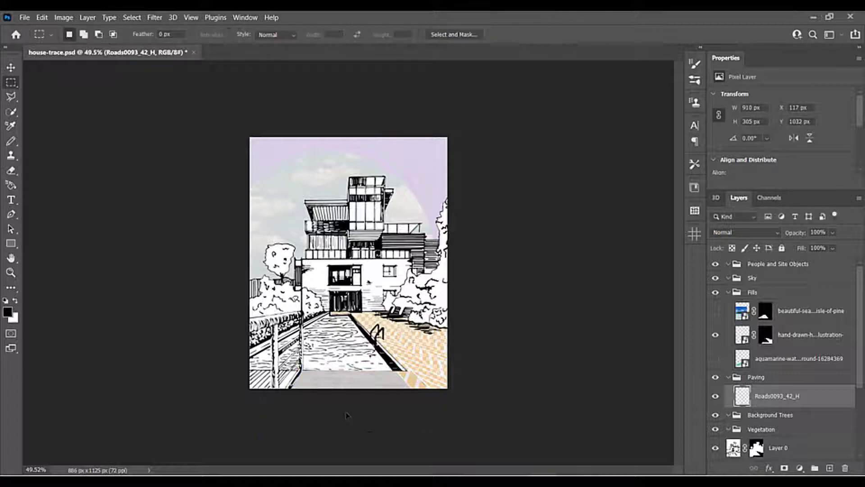
pyautogui.scroll(6, 336, 356)
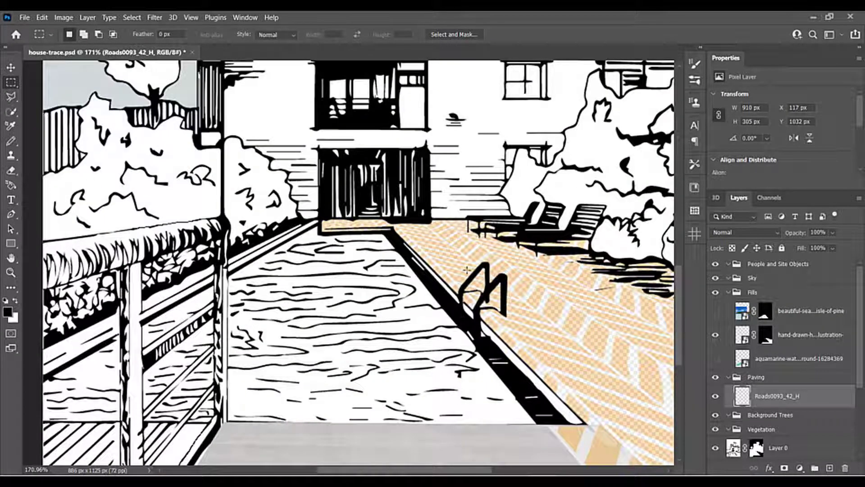
pyautogui.moveTo(433, 381); pyautogui.dragTo(433, 226)
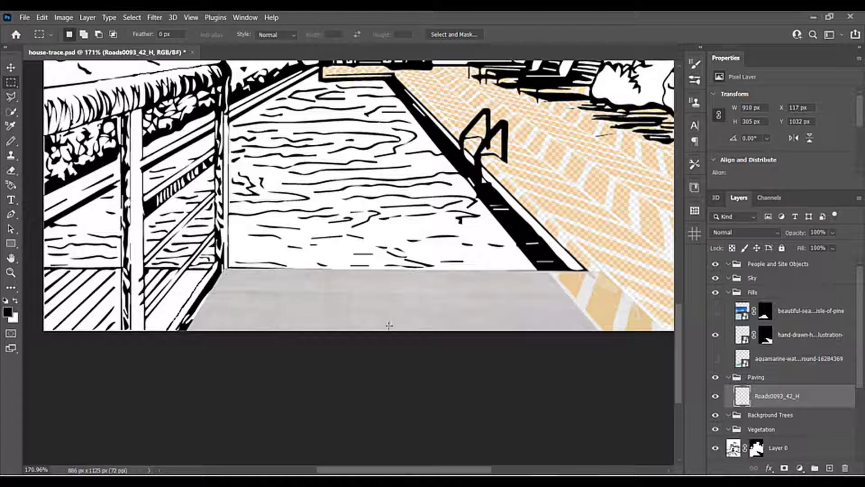
pyautogui.scroll(-3, 378, 311)
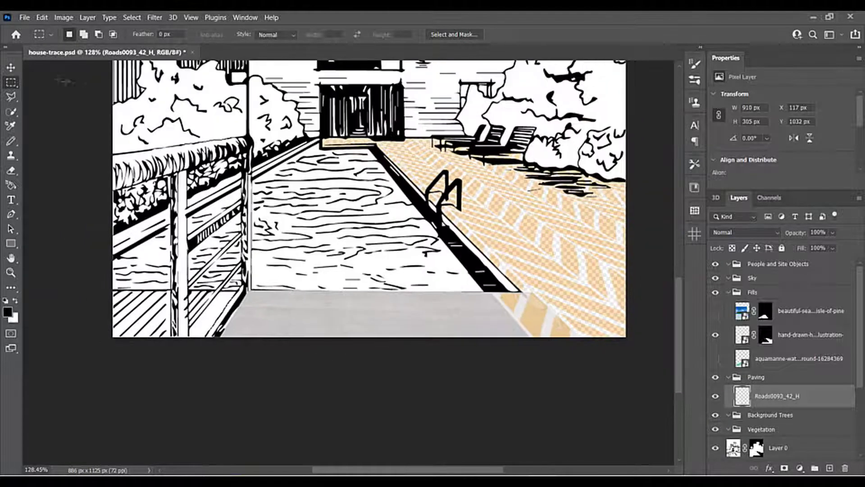
pyautogui.click(11, 67)
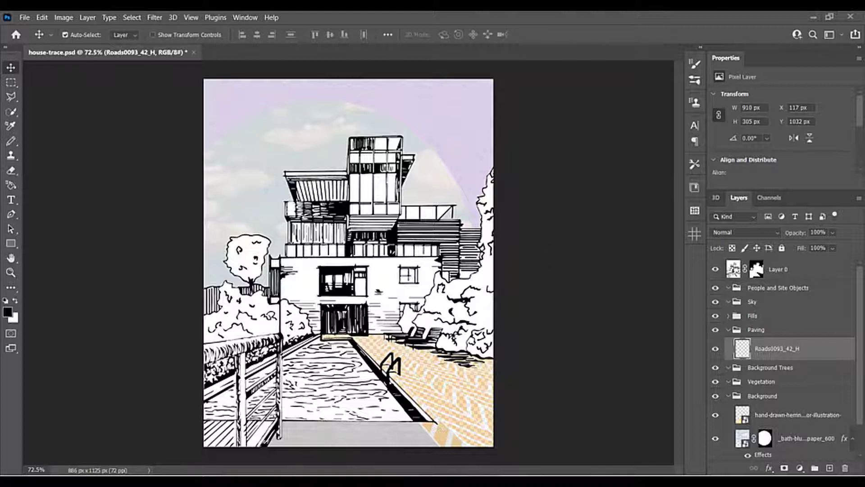
# Open the grey and midnight blue Paint_Splatter_Wallpaper image from PS Tutorial Graphics as its own document, select it all and unlock its background layer.
pyautogui.hotkey('alt', 'Tab')
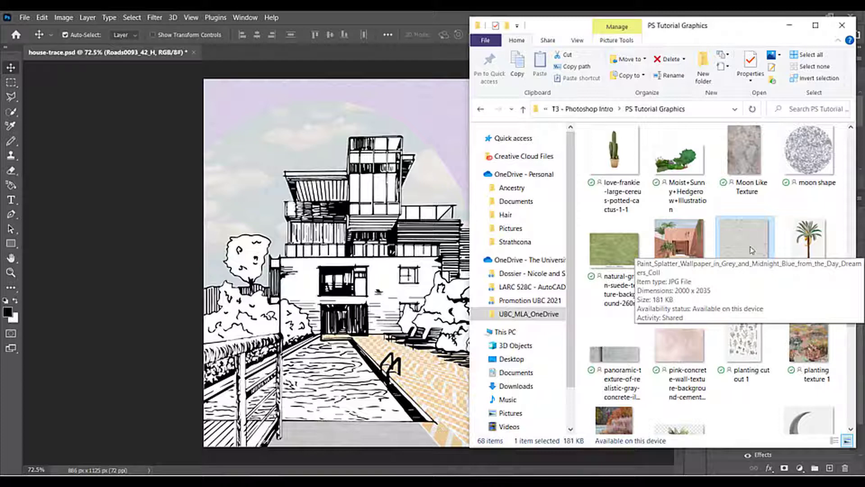
pyautogui.moveTo(752, 250); pyautogui.dragTo(291, 55)
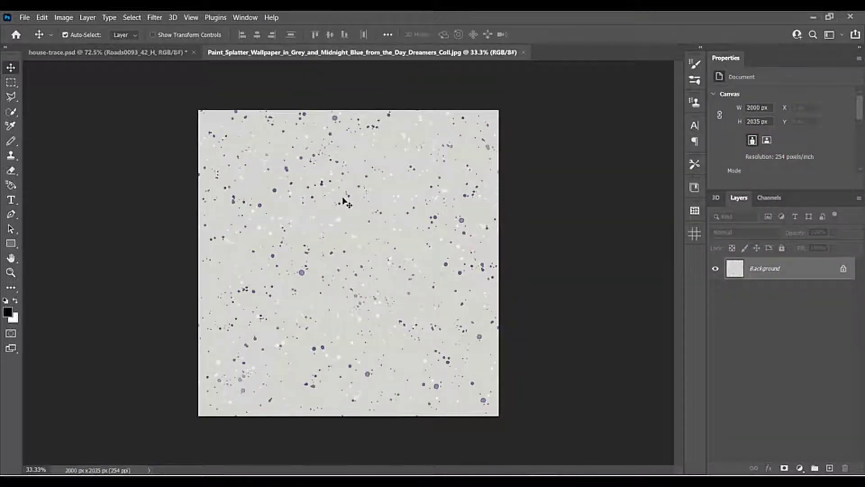
pyautogui.hotkey('ctrl', 'a')
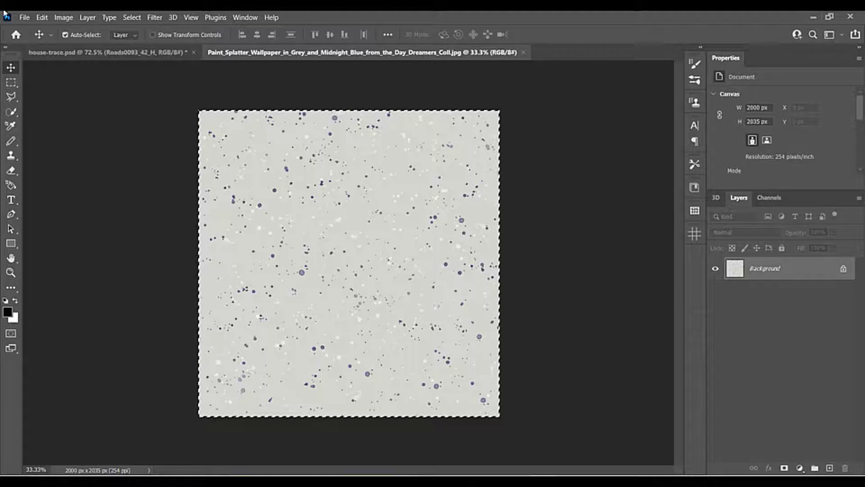
pyautogui.click(65, 34)
pyautogui.click(844, 270)
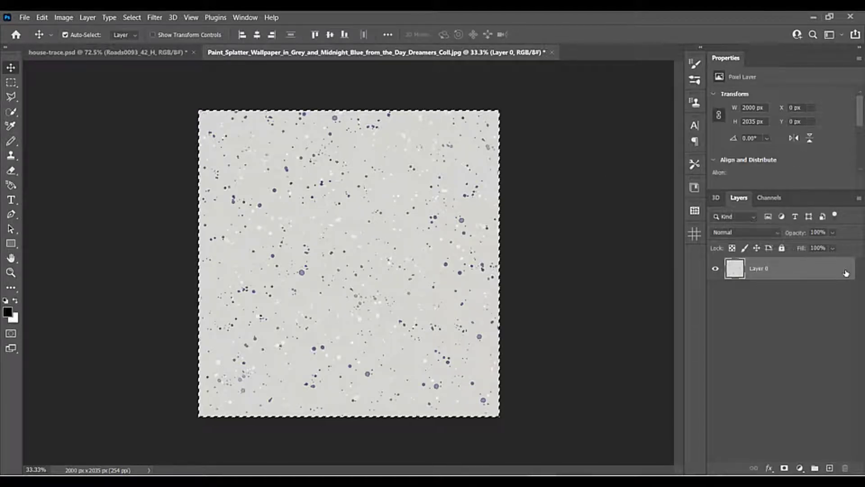
# Define the selected splatter image as a pattern named "paint splatter", and close its document without saving.
pyautogui.click(41, 17)
pyautogui.click(79, 317)
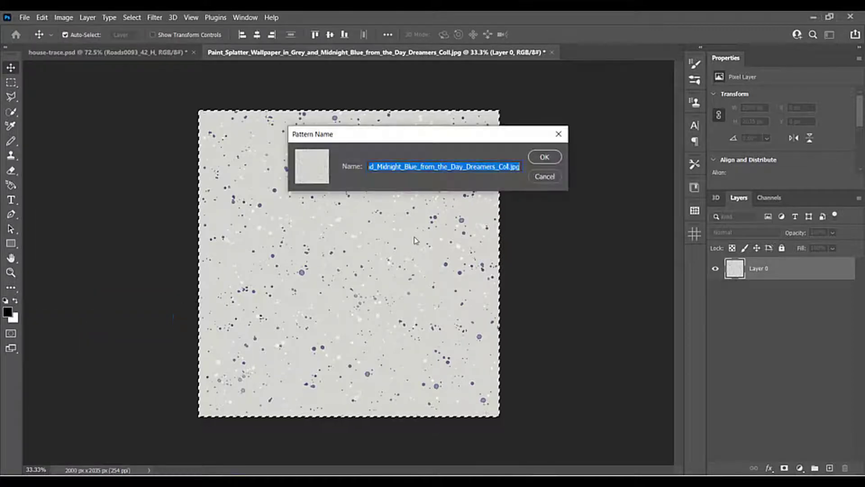
pyautogui.write('paint')
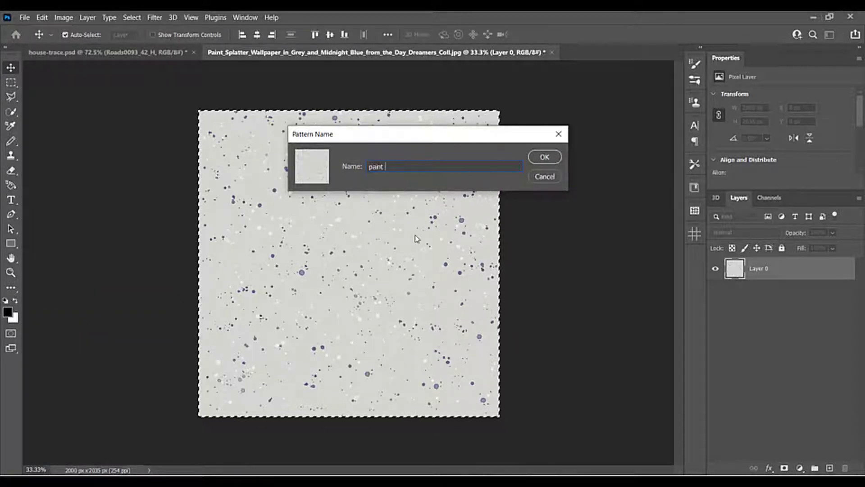
pyautogui.write(' splatter')
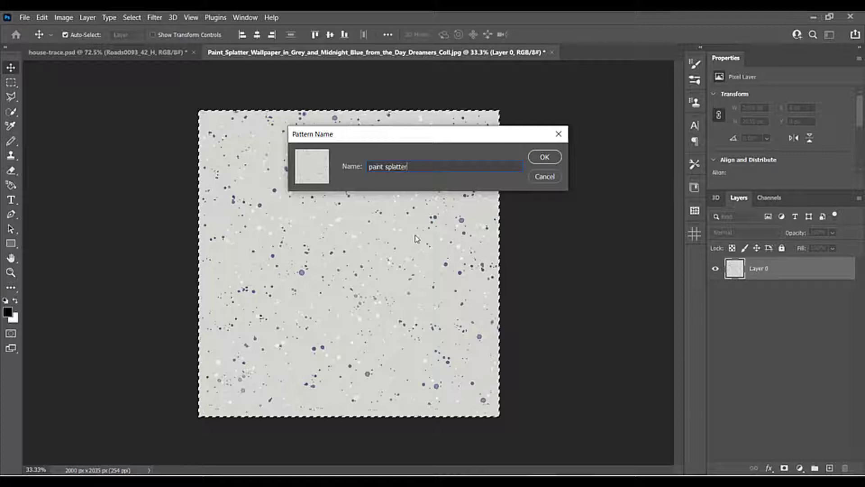
pyautogui.press('Return')
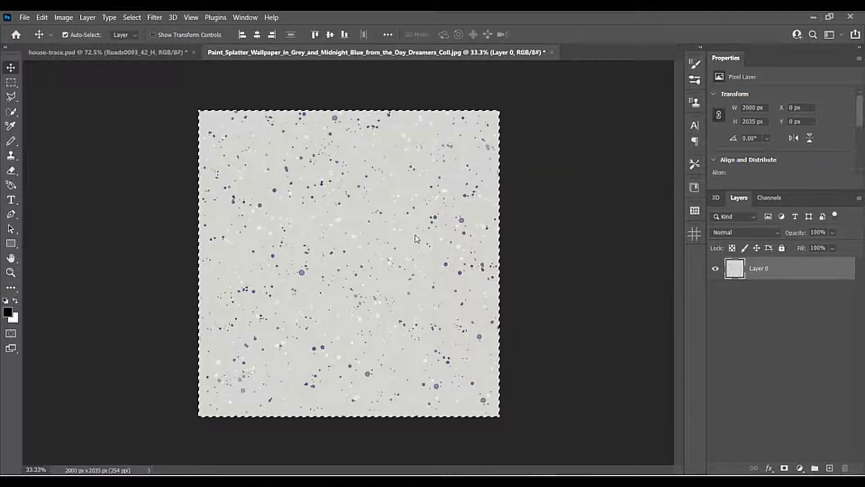
pyautogui.click(552, 52)
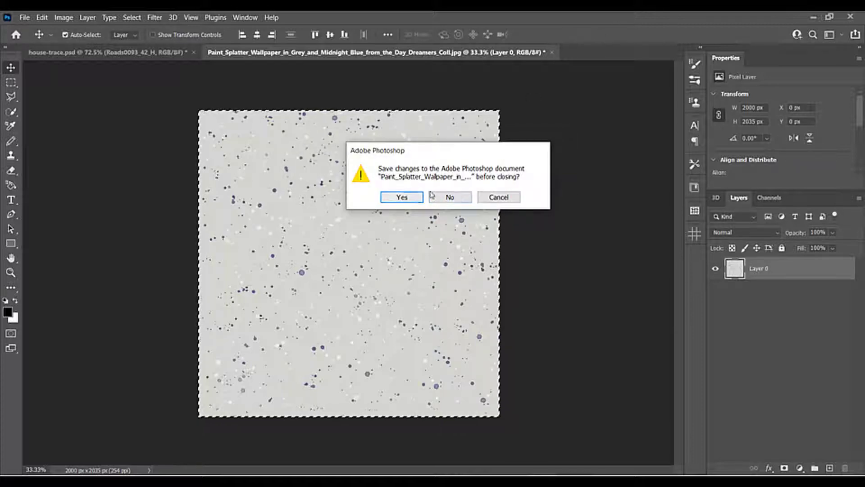
pyautogui.click(448, 198)
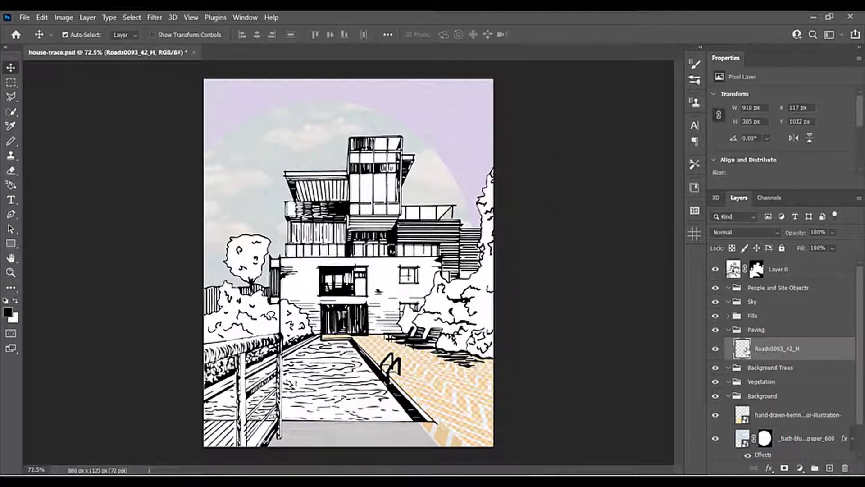
# Add a Pattern Overlay to the Roads0093_42_H concrete layer using the paint splatter pattern.
pyautogui.rightClick(743, 350)
pyautogui.click(734, 131)
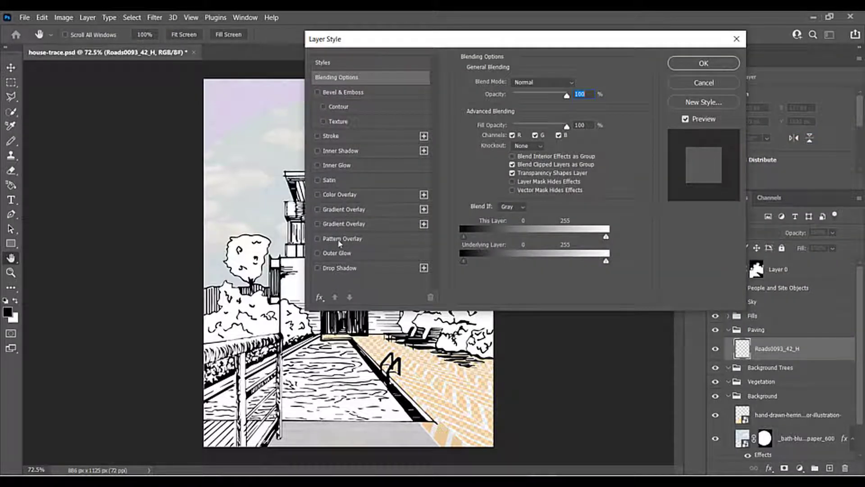
pyautogui.click(342, 239)
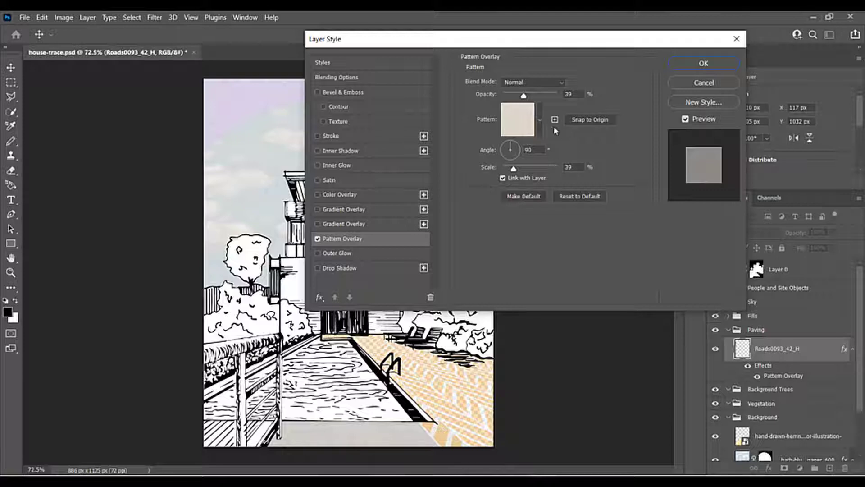
pyautogui.click(539, 121)
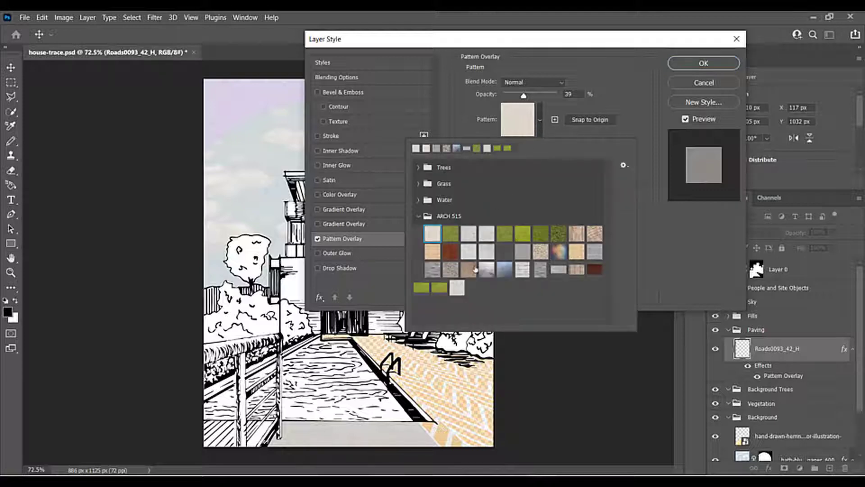
pyautogui.click(457, 288)
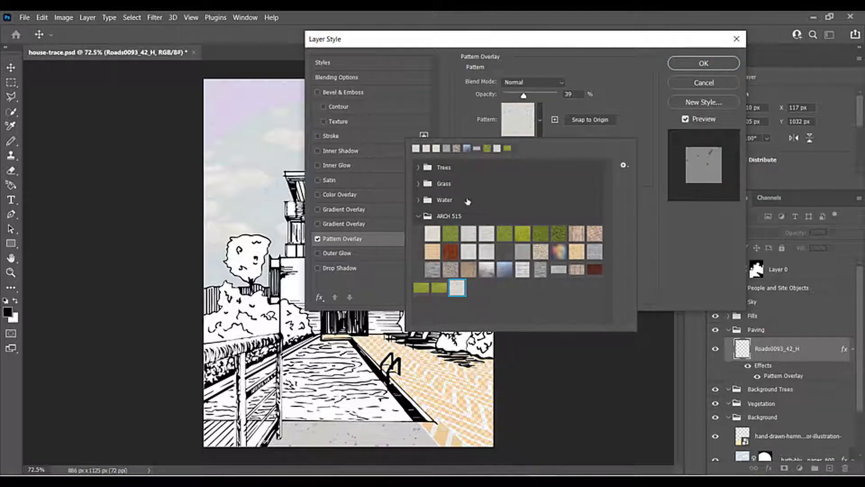
pyautogui.click(628, 125)
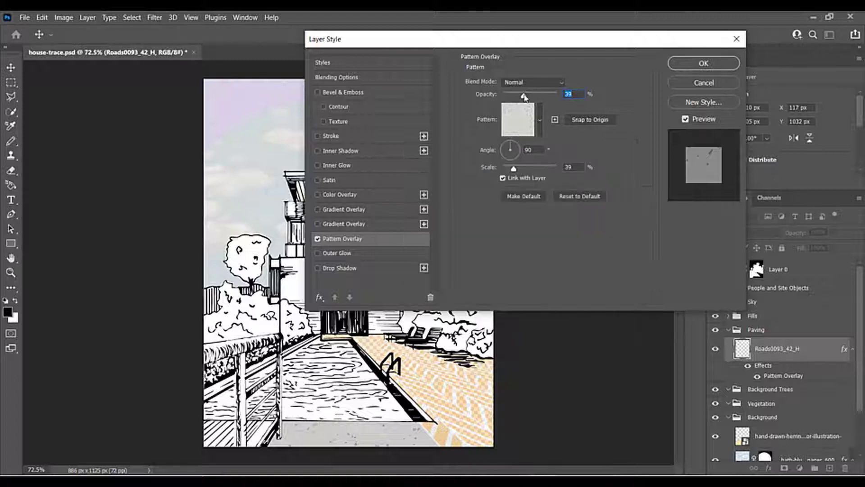
# Set the concrete's pattern overlay to 38% opacity, -29° angle and 17% scale, and apply the layer style.
pyautogui.moveTo(523, 96)
pyautogui.mouseDown()
pyautogui.moveTo(557, 97)
pyautogui.moveTo(524, 96)
pyautogui.moveTo(537, 97)
pyautogui.mouseUp()
pyautogui.moveTo(514, 169); pyautogui.dragTo(507, 170)
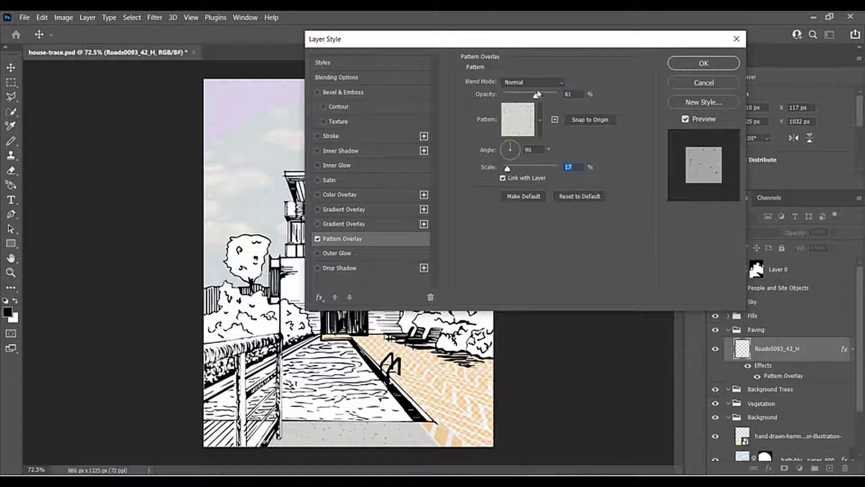
pyautogui.moveTo(536, 96); pyautogui.dragTo(518, 100)
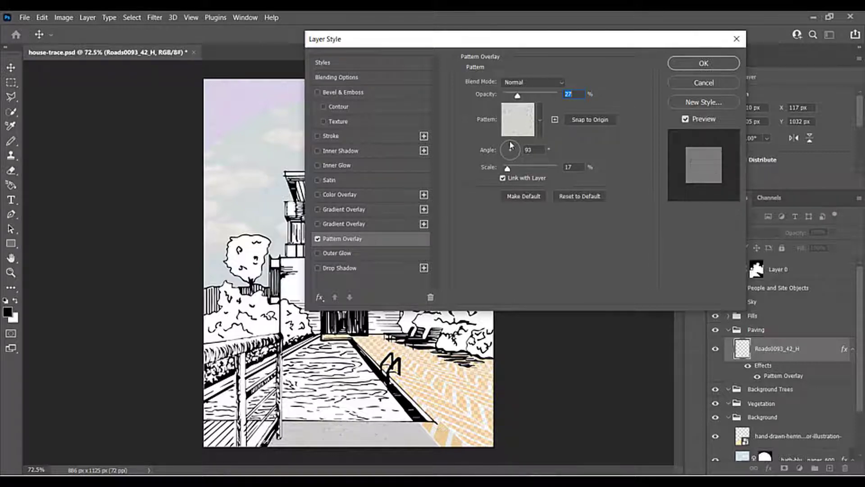
pyautogui.moveTo(510, 143); pyautogui.dragTo(504, 147)
pyautogui.write('9')
pyautogui.moveTo(519, 100); pyautogui.dragTo(524, 101)
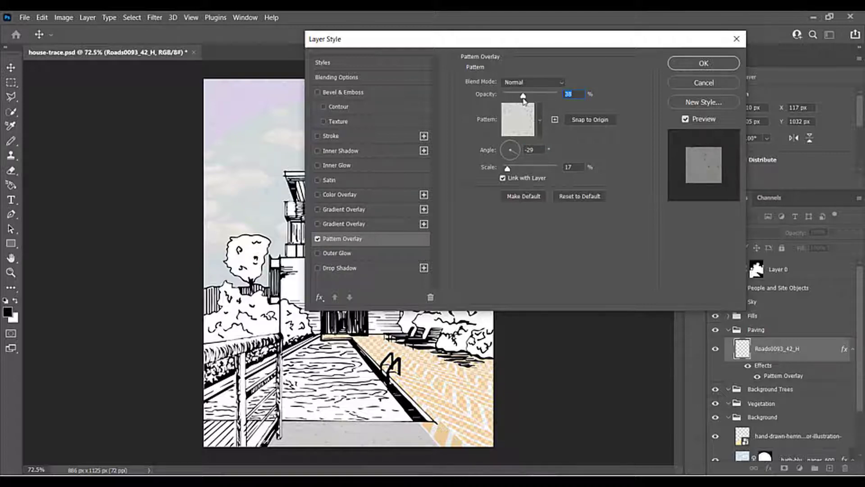
pyautogui.click(711, 67)
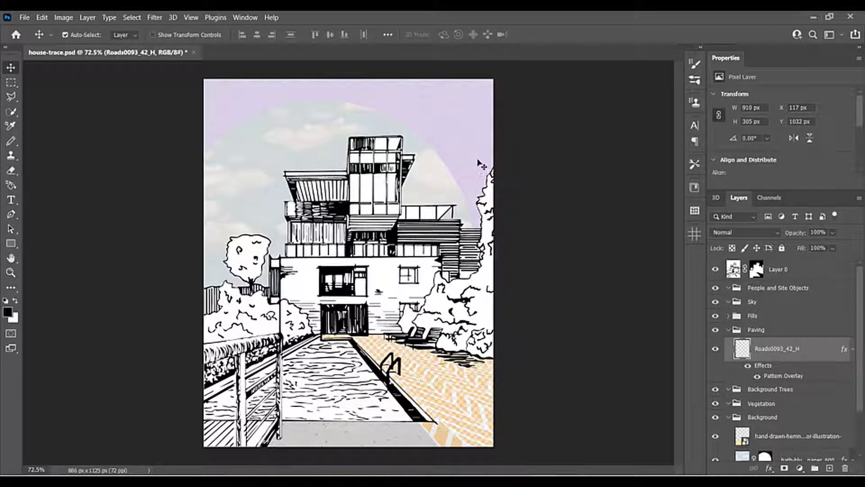
# Collapse the Paving group, select the lilac wallpaper layer and enable a Color Overlay on it, keeping the artwork in view.
pyautogui.click(728, 330)
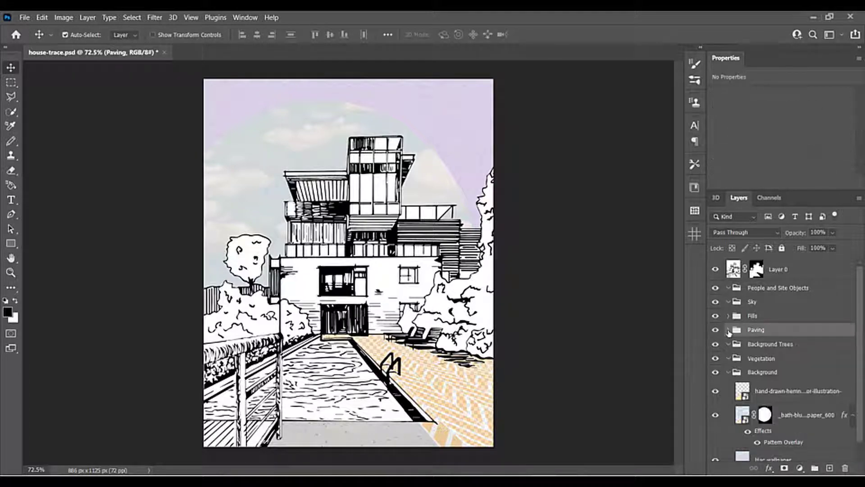
pyautogui.scroll(-1, 753, 408)
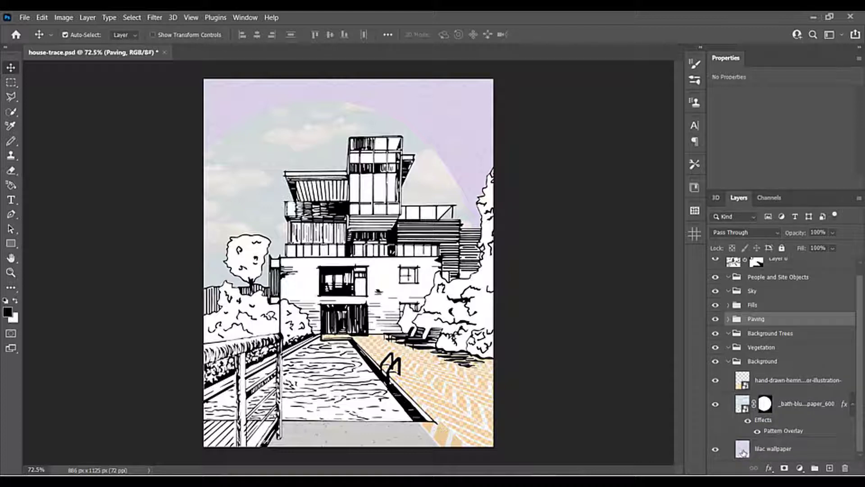
pyautogui.click(471, 123)
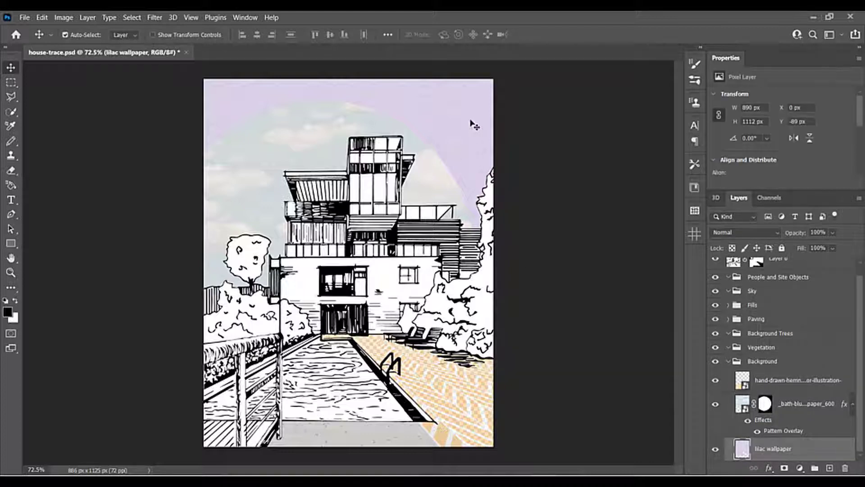
pyautogui.rightClick(742, 453)
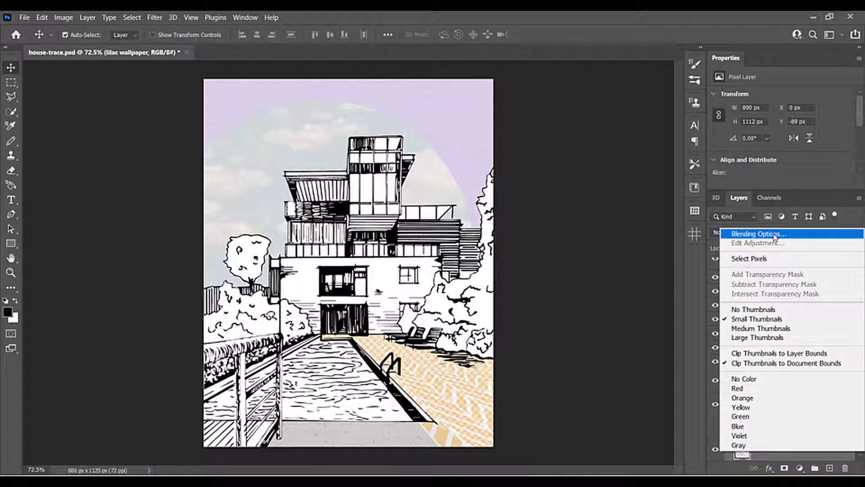
pyautogui.click(777, 233)
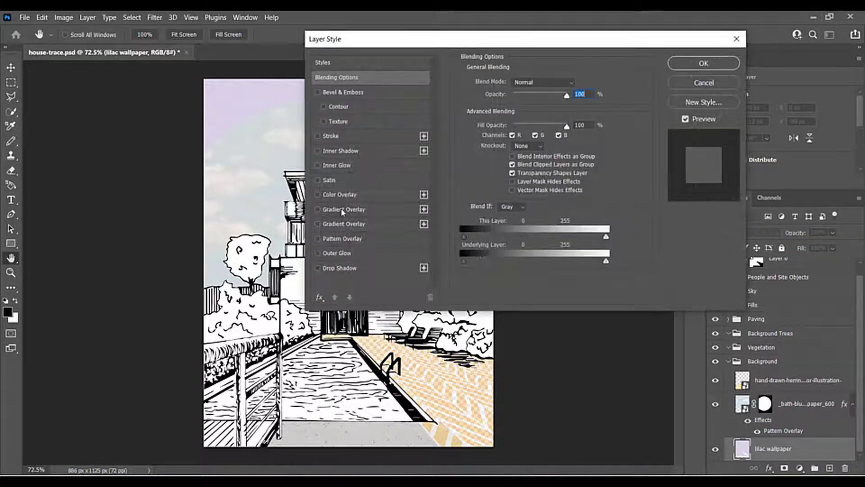
pyautogui.click(340, 195)
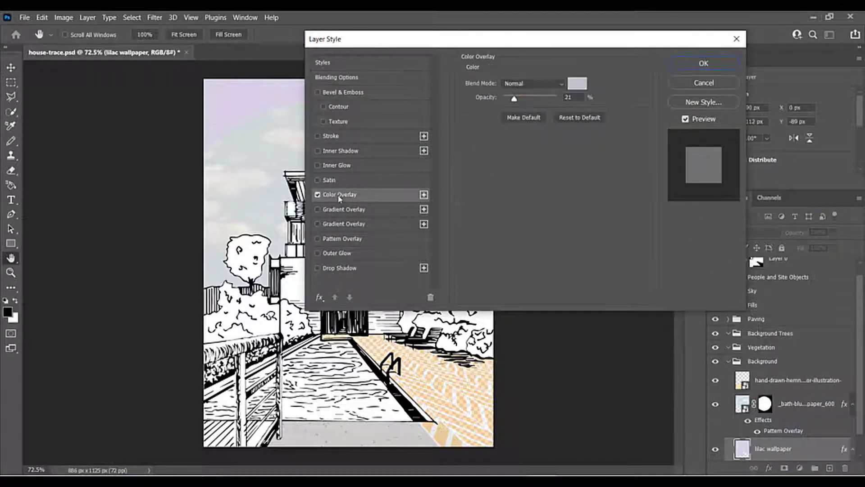
pyautogui.moveTo(527, 43); pyautogui.dragTo(647, 75)
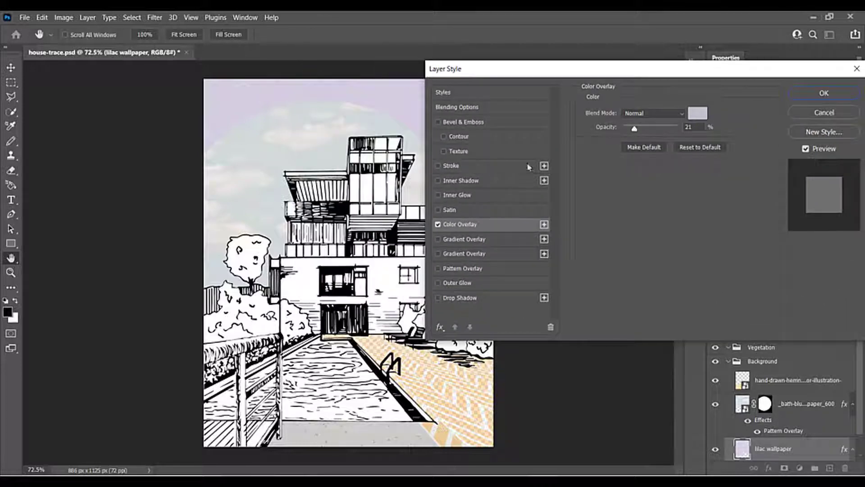
# Change the lilac wallpaper's overlay color to a very pale grey, set its opacity to 14%, and apply the style.
pyautogui.click(698, 113)
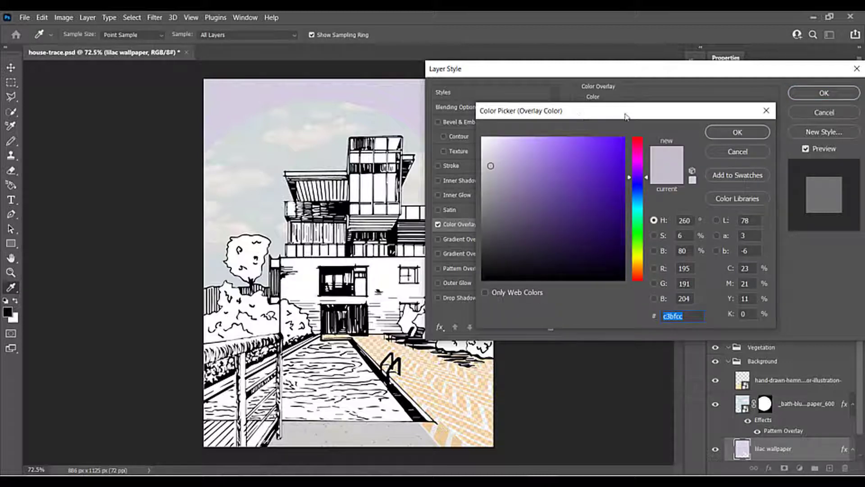
pyautogui.moveTo(624, 112); pyautogui.dragTo(597, 122)
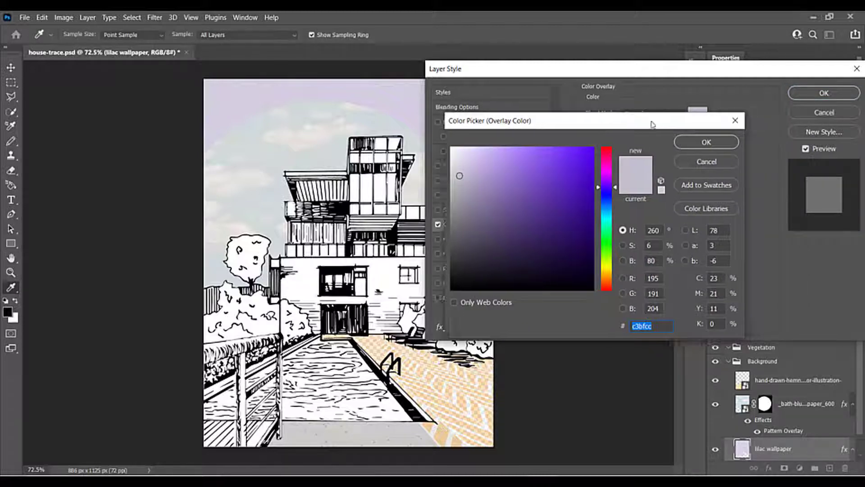
pyautogui.moveTo(651, 122); pyautogui.dragTo(698, 155)
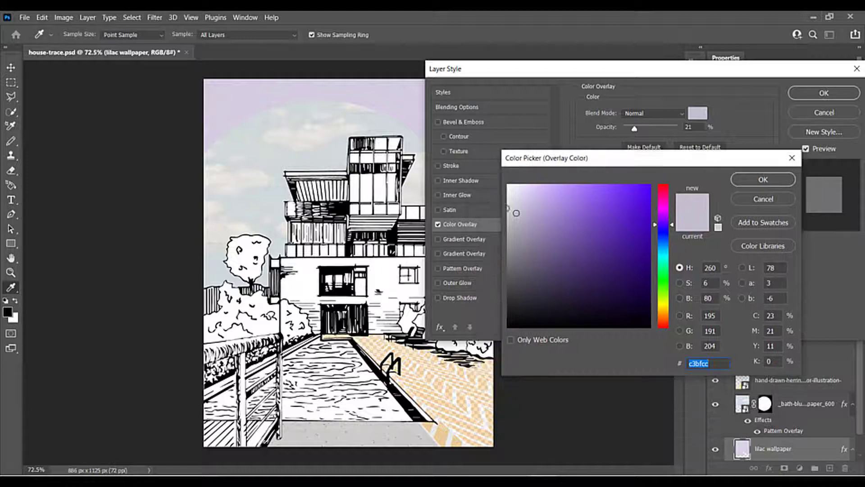
pyautogui.click(512, 199)
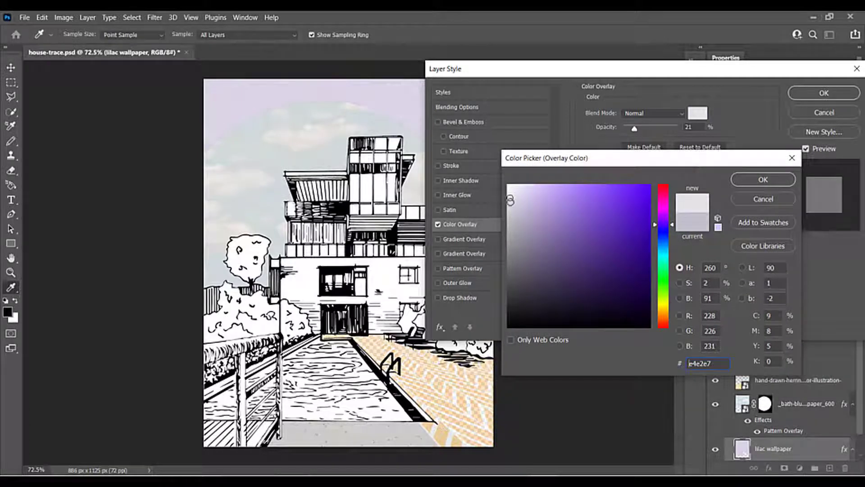
pyautogui.moveTo(509, 200)
pyautogui.mouseDown()
pyautogui.moveTo(513, 272)
pyautogui.moveTo(515, 205)
pyautogui.mouseUp()
pyautogui.click(761, 179)
pyautogui.moveTo(635, 128)
pyautogui.mouseDown()
pyautogui.moveTo(668, 132)
pyautogui.moveTo(632, 131)
pyautogui.moveTo(642, 139)
pyautogui.moveTo(631, 131)
pyautogui.mouseUp()
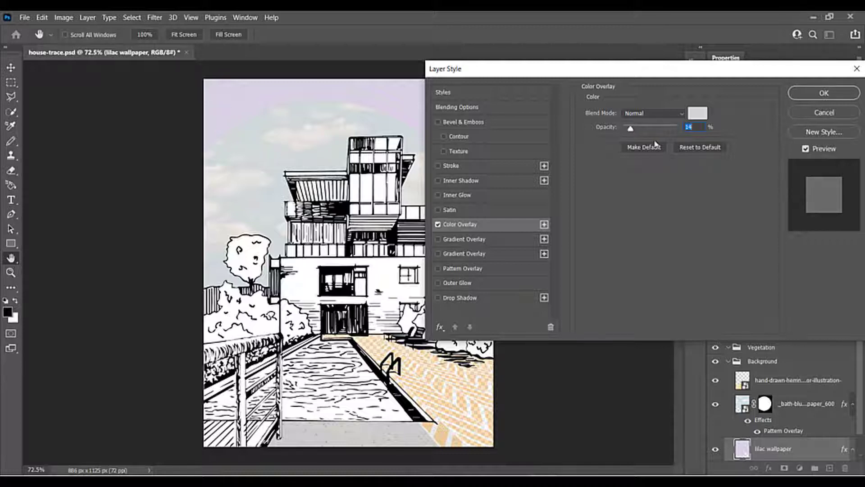
pyautogui.click(824, 93)
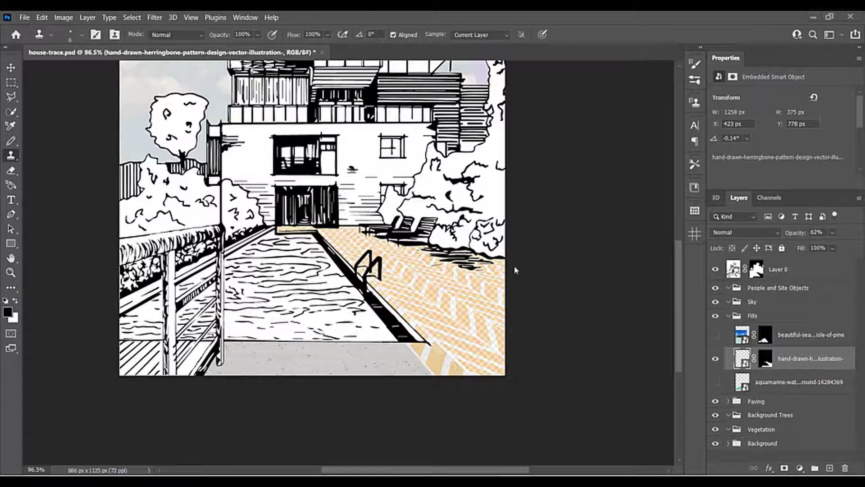
# Move Layer 0 below the fill layers, directly above the Paving group, and move the hand-drawn herringbone layer into the Paving group.
pyautogui.click(796, 271)
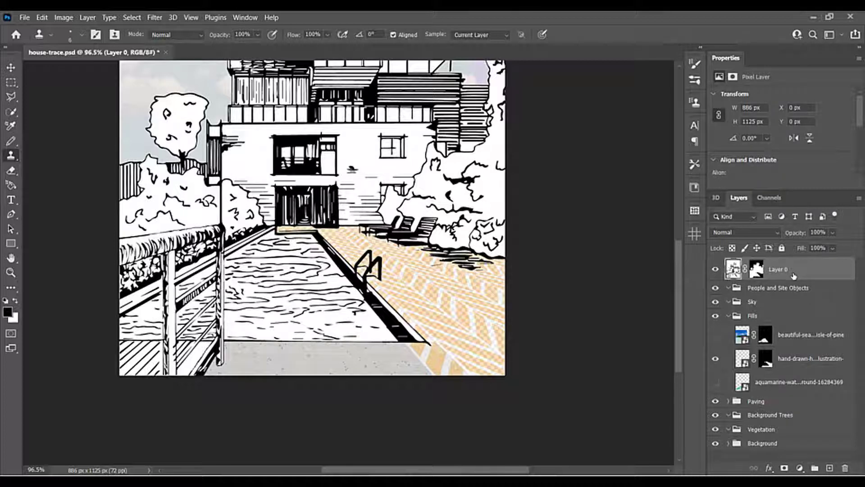
pyautogui.moveTo(799, 271); pyautogui.dragTo(783, 396)
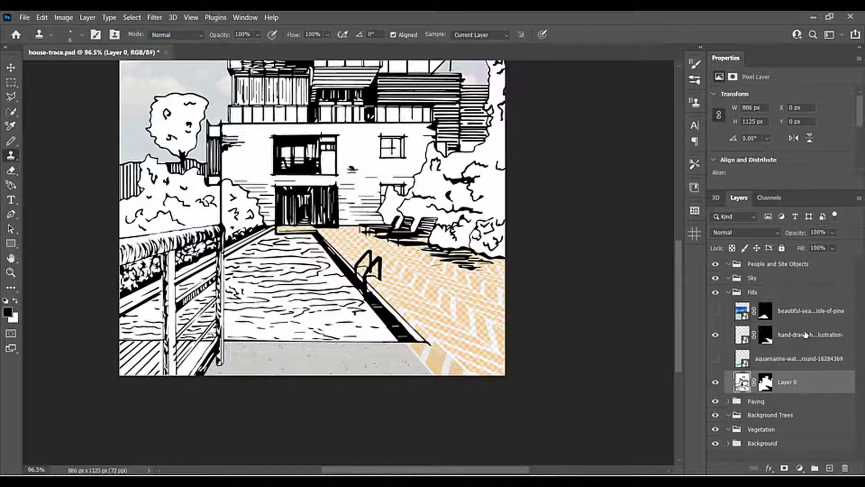
pyautogui.moveTo(805, 334); pyautogui.dragTo(792, 402)
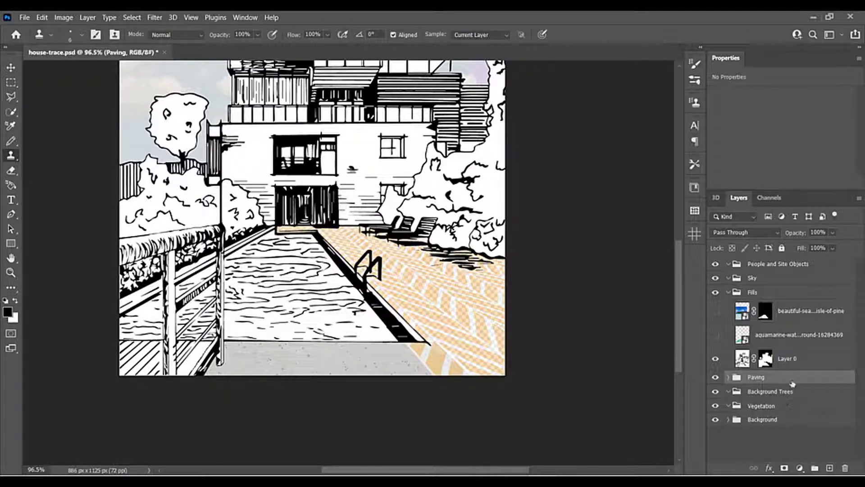
# Expand the Paving group, set the hand-drawn herringbone layer to 100% opacity, and show the masked beautiful-sea water layer in the pool.
pyautogui.click(728, 377)
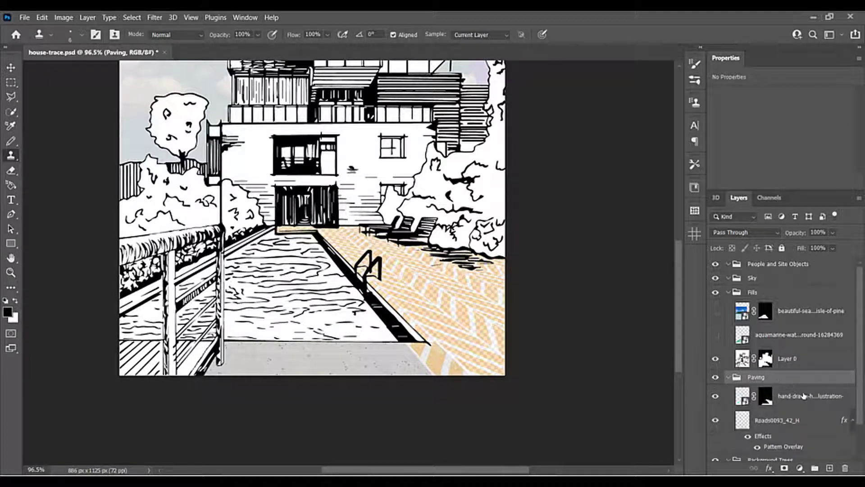
pyautogui.click(801, 397)
pyautogui.moveTo(832, 232)
pyautogui.mouseDown()
pyautogui.moveTo(834, 246)
pyautogui.moveTo(856, 246)
pyautogui.mouseUp()
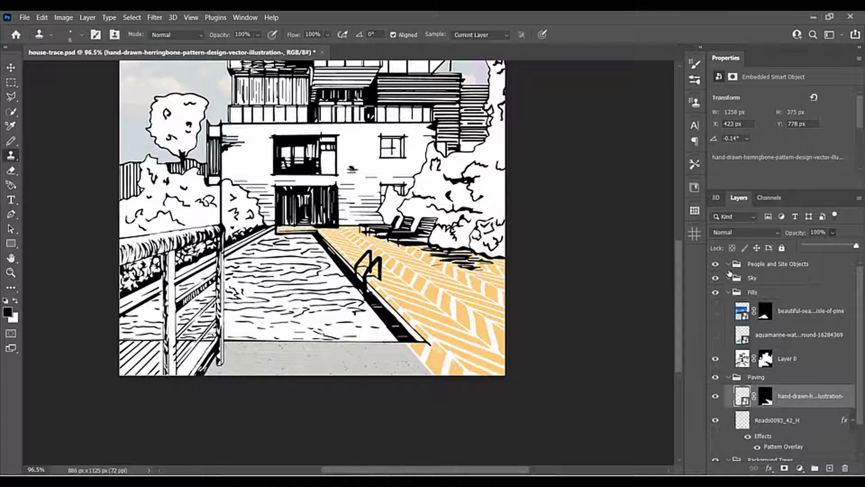
pyautogui.click(715, 311)
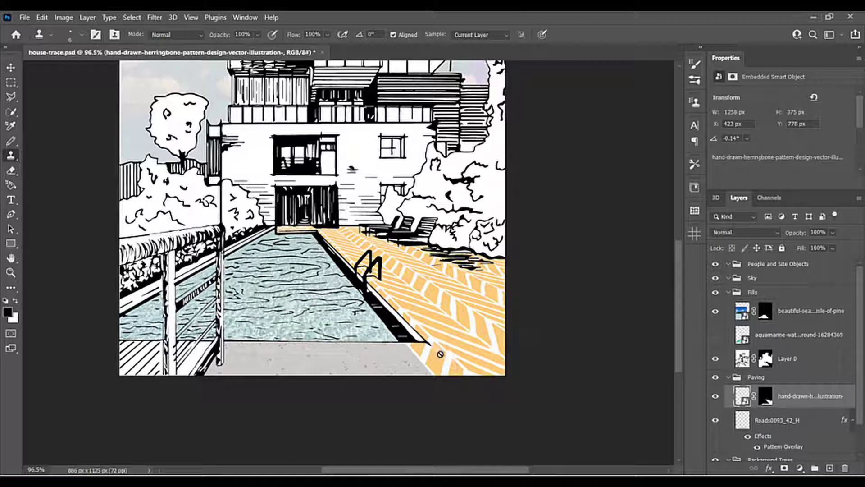
# Examine the herringbone paving up close around the pool's near corner and compare it with the whole artwork.
pyautogui.click(11, 68)
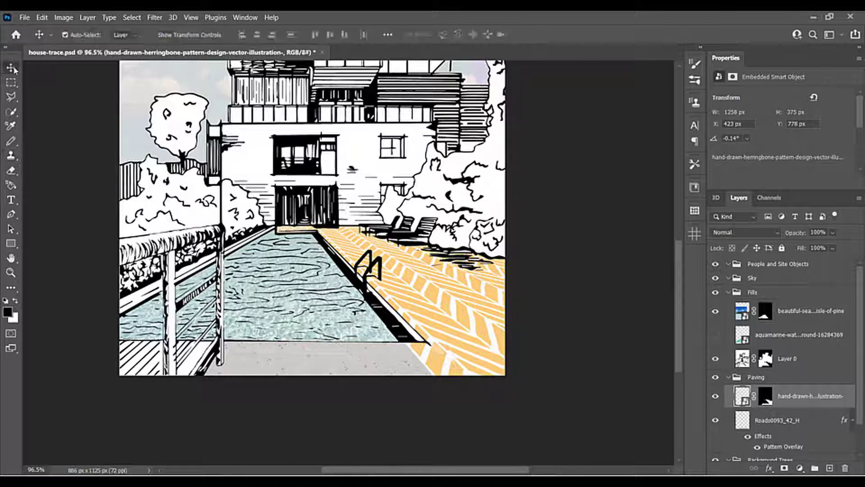
pyautogui.scroll(5, 455, 360)
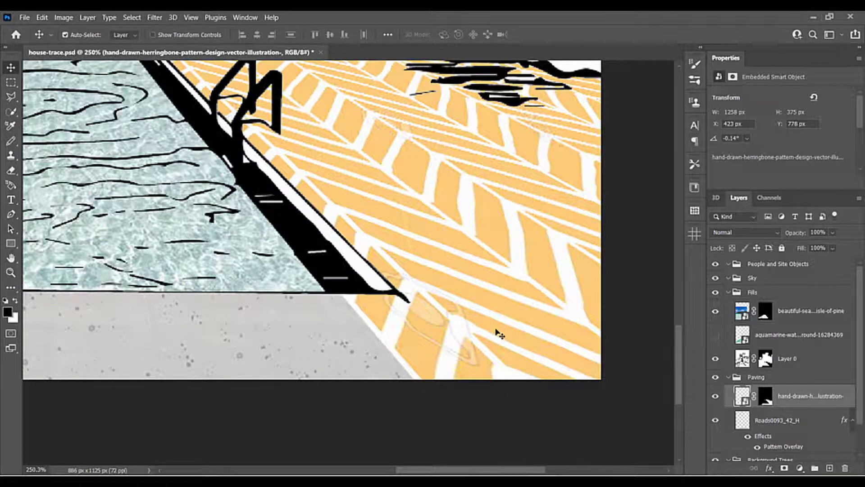
pyautogui.scroll(-3, 496, 334)
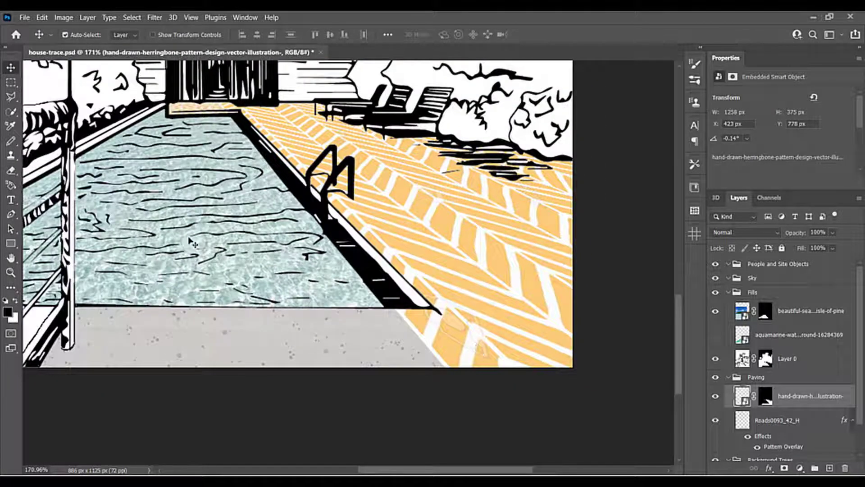
pyautogui.scroll(-2, 268, 305)
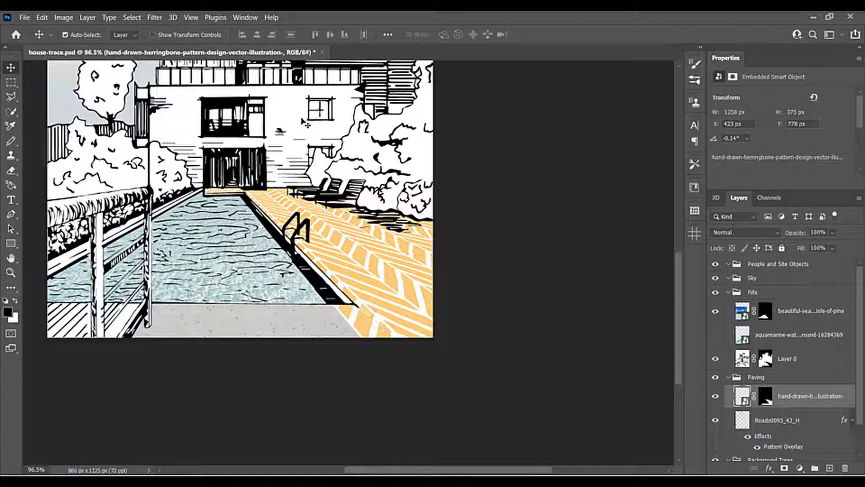
pyautogui.hotkey('ctrl', '0')
pyautogui.scroll(5, 445, 437)
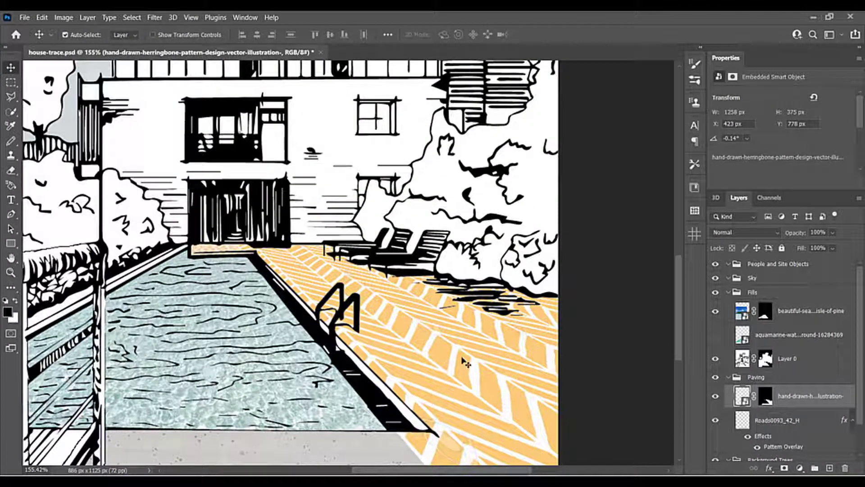
pyautogui.moveTo(476, 383); pyautogui.dragTo(484, 231)
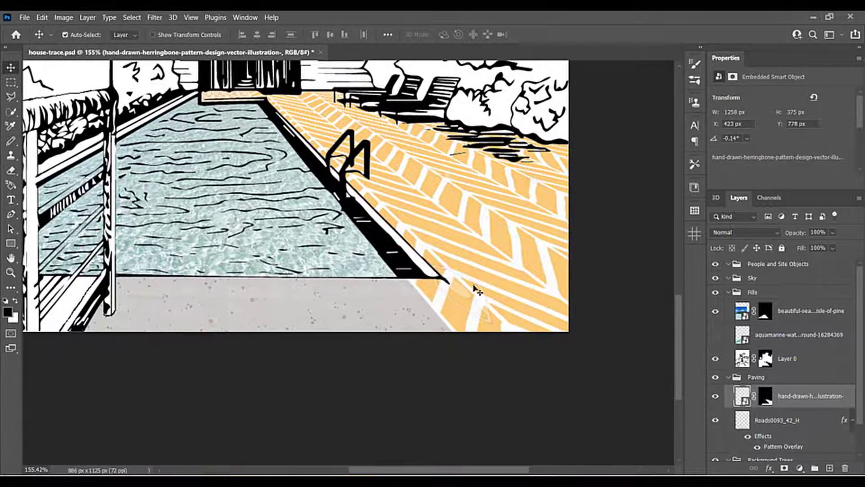
pyautogui.scroll(1, 474, 286)
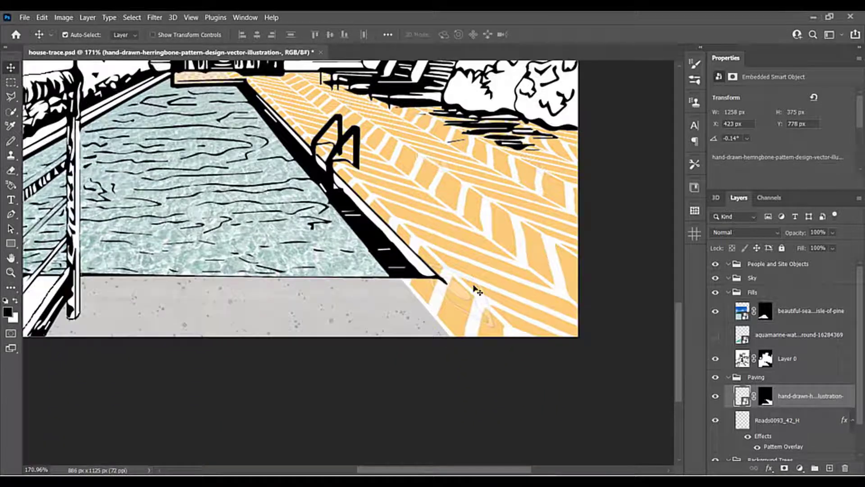
# Choose the Clone Stamp tool, rasterize the hand-drawn herringbone layer for retouching, and check its layer commands.
pyautogui.click(11, 155)
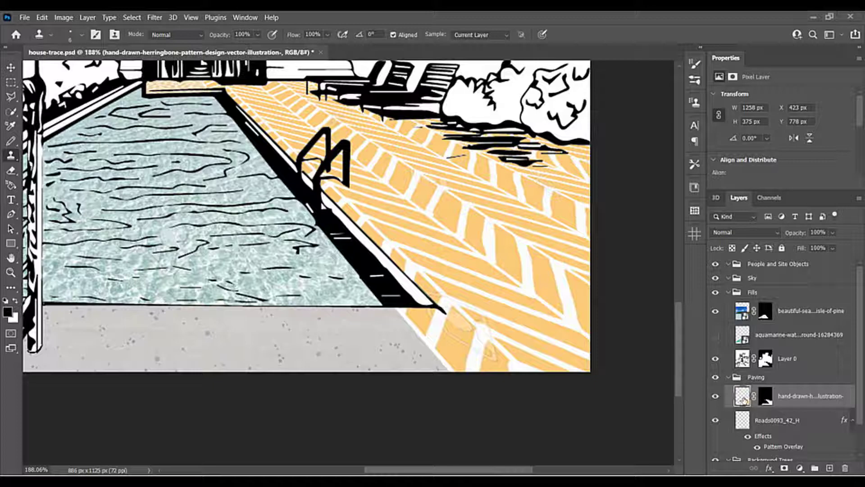
pyautogui.rightClick(745, 397)
pyautogui.press('Escape')
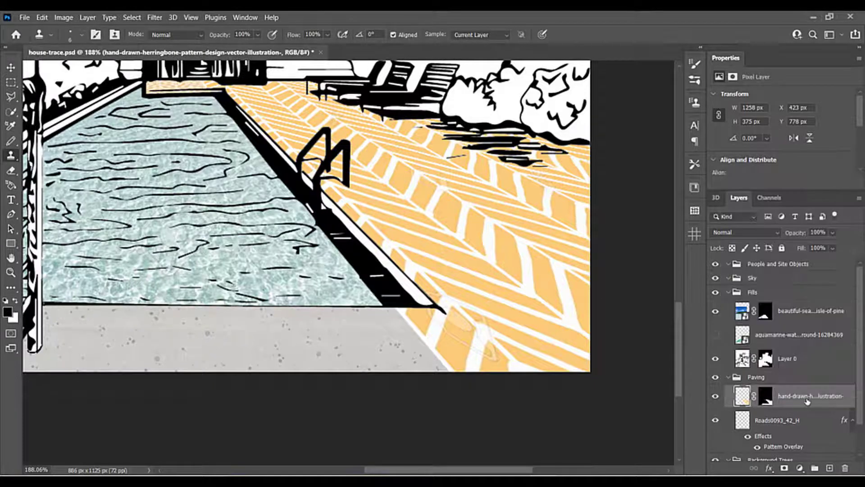
pyautogui.rightClick(807, 401)
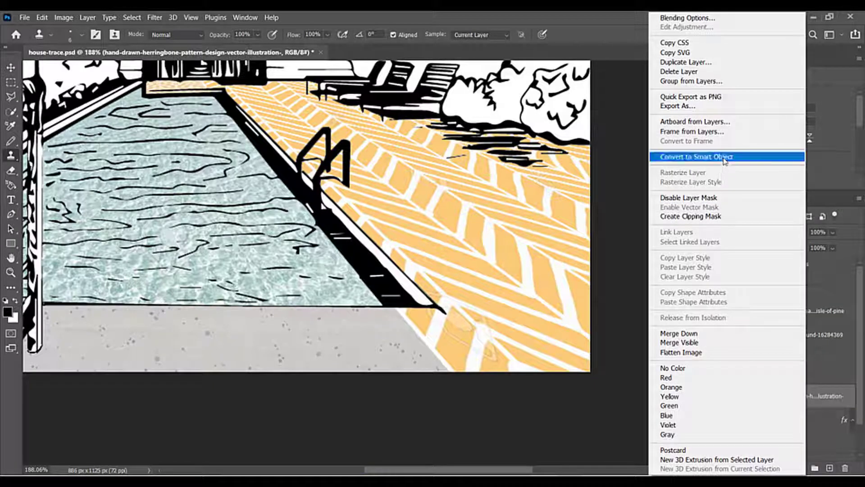
pyautogui.click(586, 423)
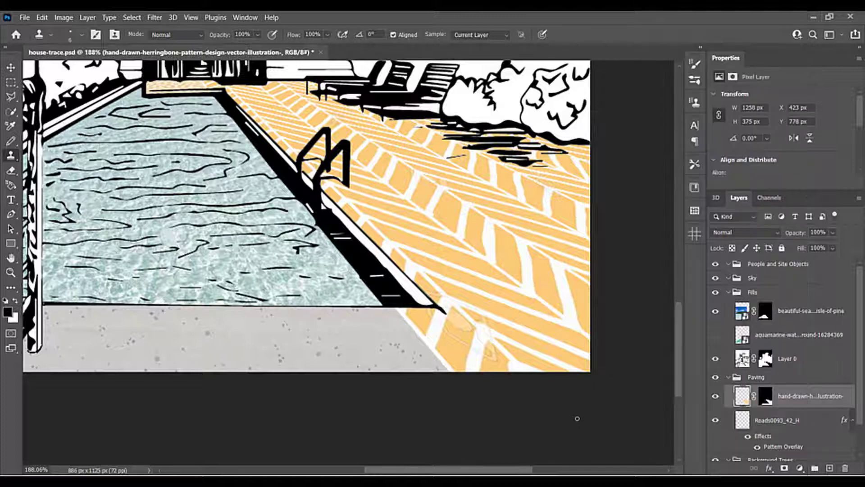
pyautogui.rightClick(813, 401)
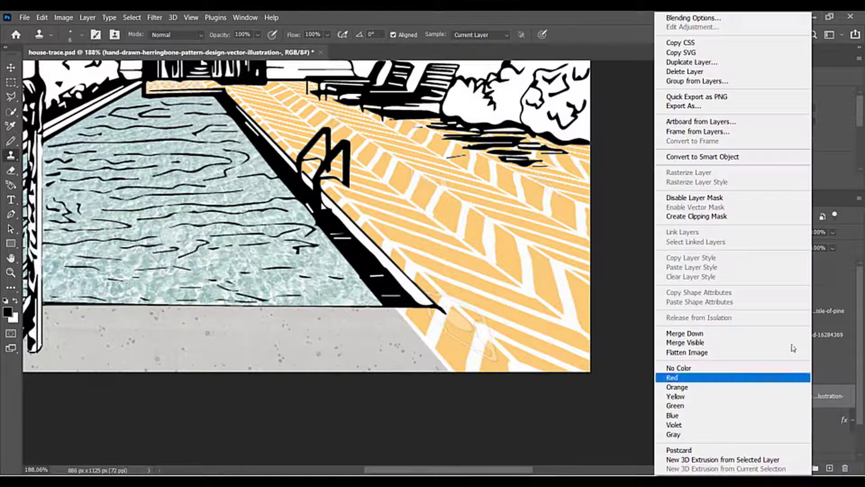
# Convert the herringbone paving layer to a smart object and rasterize it for retouching with the Clone Stamp.
pyautogui.click(747, 158)
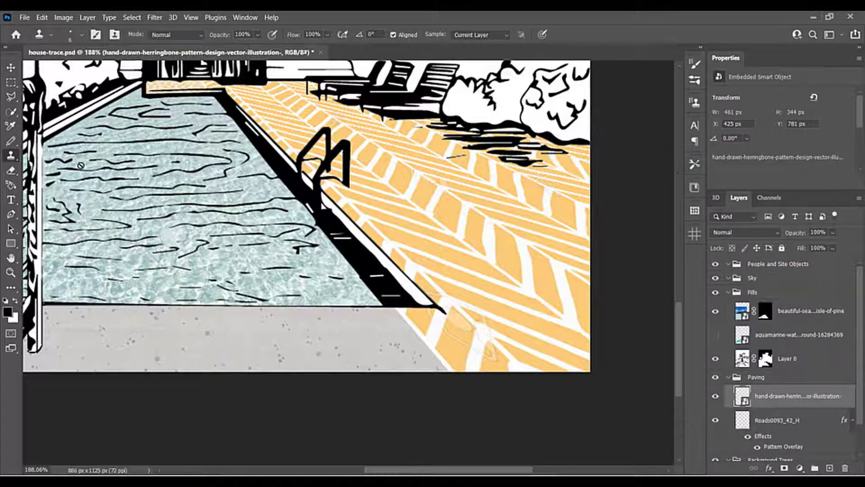
pyautogui.scroll(4, 457, 349)
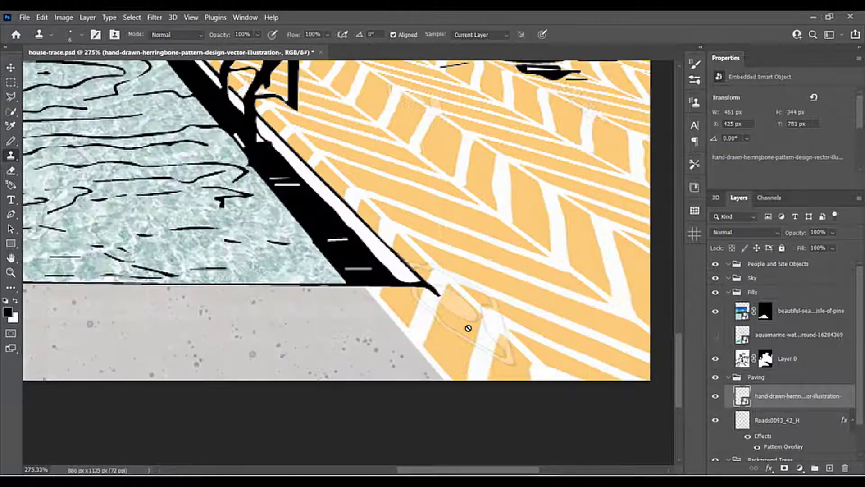
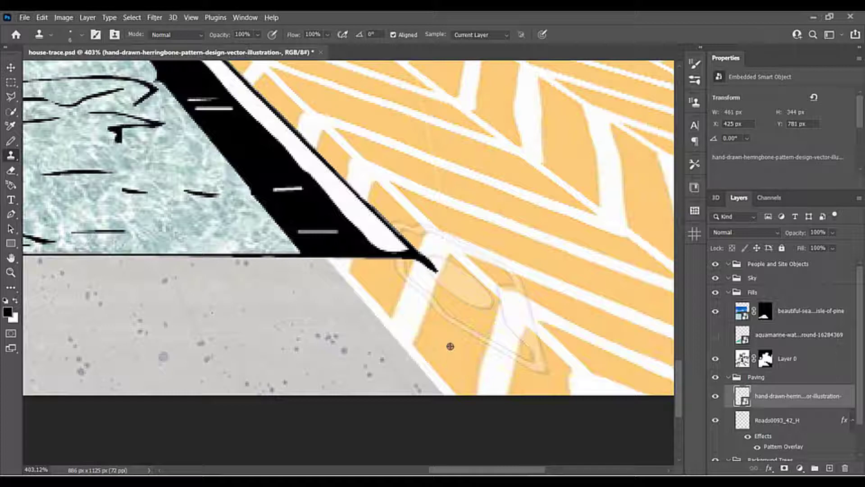
pyautogui.scroll(5, 451, 345)
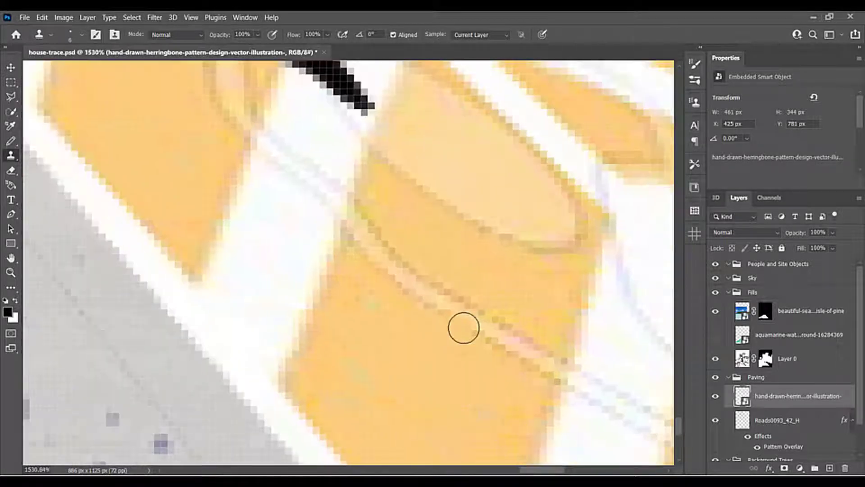
pyautogui.click(451, 345)
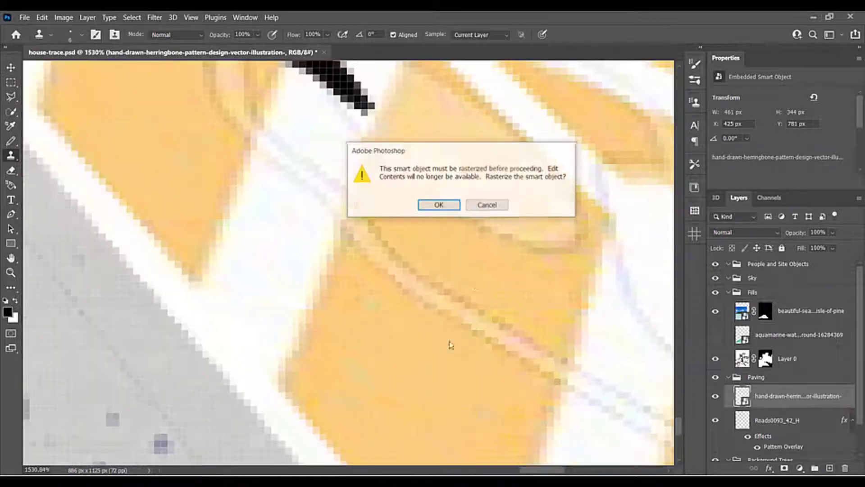
pyautogui.click(438, 205)
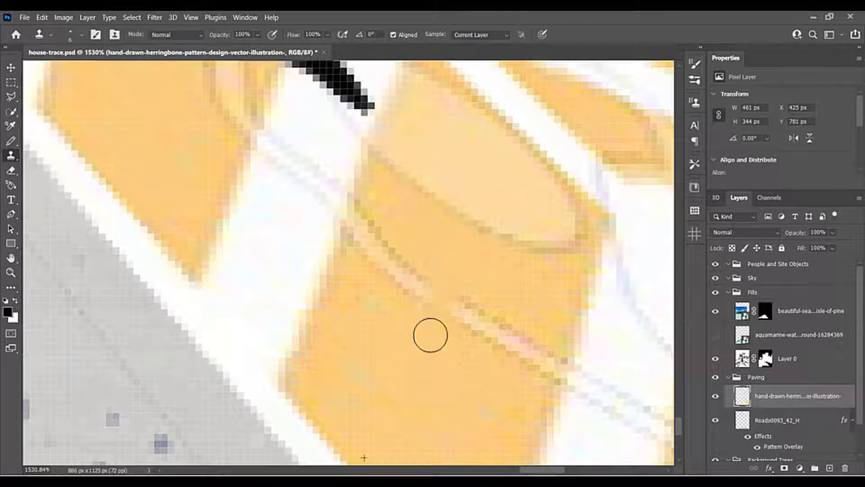
# Clone clean orange over the watermark lines and pale patch in the orange tile just below the pool's corner.
pyautogui.moveTo(426, 334)
pyautogui.mouseDown()
pyautogui.moveTo(392, 306)
pyautogui.moveTo(378, 280)
pyautogui.moveTo(373, 245)
pyautogui.moveTo(487, 307)
pyautogui.moveTo(480, 318)
pyautogui.moveTo(491, 342)
pyautogui.moveTo(515, 321)
pyautogui.moveTo(536, 343)
pyautogui.mouseUp()
pyautogui.scroll(-2, 461, 347)
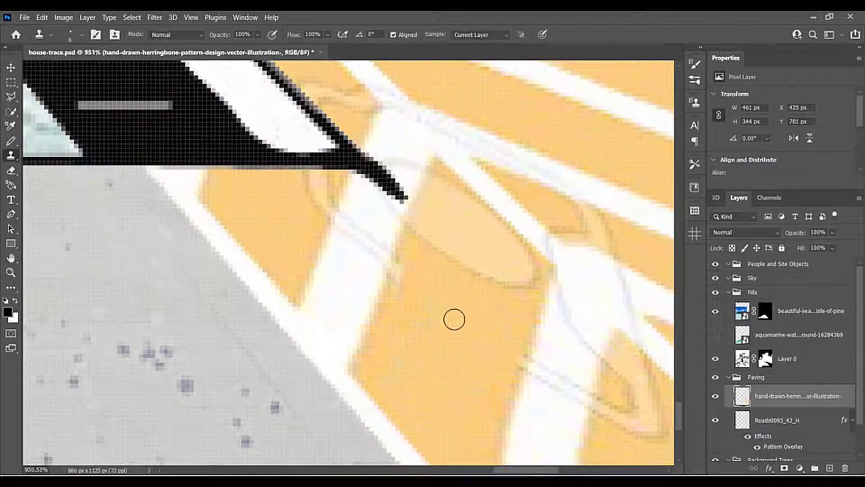
pyautogui.moveTo(489, 272)
pyautogui.mouseDown()
pyautogui.moveTo(451, 217)
pyautogui.moveTo(429, 201)
pyautogui.moveTo(410, 208)
pyautogui.moveTo(520, 285)
pyautogui.moveTo(523, 248)
pyautogui.moveTo(509, 248)
pyautogui.moveTo(515, 284)
pyautogui.mouseUp()
pyautogui.keyDown('alt'); pyautogui.click(510, 266); pyautogui.keyUp('alt')
pyautogui.moveTo(460, 220)
pyautogui.mouseDown()
pyautogui.moveTo(448, 149)
pyautogui.moveTo(488, 233)
pyautogui.moveTo(468, 191)
pyautogui.mouseUp()
pyautogui.keyDown('alt'); pyautogui.click(471, 239); pyautogui.keyUp('alt')
pyautogui.moveTo(513, 253)
pyautogui.mouseDown()
pyautogui.moveTo(552, 273)
pyautogui.moveTo(540, 240)
pyautogui.moveTo(482, 193)
pyautogui.moveTo(549, 239)
pyautogui.moveTo(445, 143)
pyautogui.moveTo(468, 187)
pyautogui.moveTo(446, 187)
pyautogui.moveTo(442, 124)
pyautogui.moveTo(437, 150)
pyautogui.moveTo(477, 175)
pyautogui.moveTo(463, 210)
pyautogui.moveTo(441, 139)
pyautogui.moveTo(469, 179)
pyautogui.mouseUp()
pyautogui.keyDown('alt'); pyautogui.click(486, 235); pyautogui.keyUp('alt')
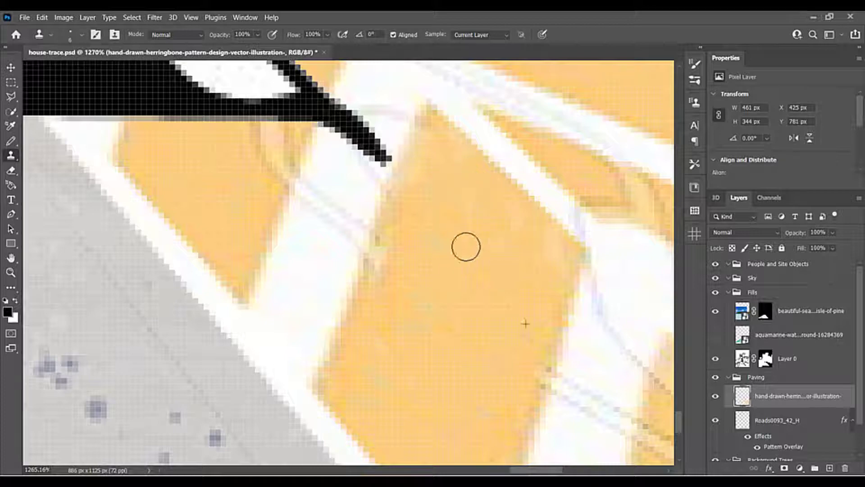
# Clone clean white over the watermark lines in the white joint directly below the tip of the pool's corner.
pyautogui.scroll(-3, 428, 305)
pyautogui.scroll(-1, 377, 245)
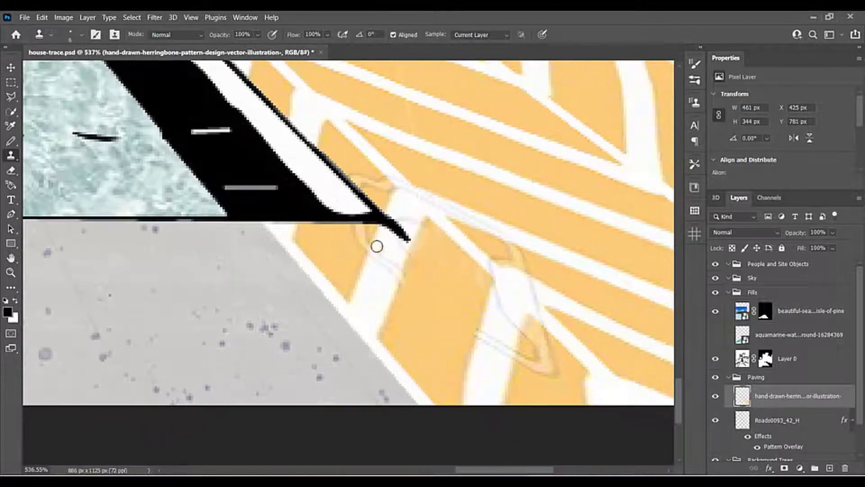
pyautogui.scroll(4, 388, 303)
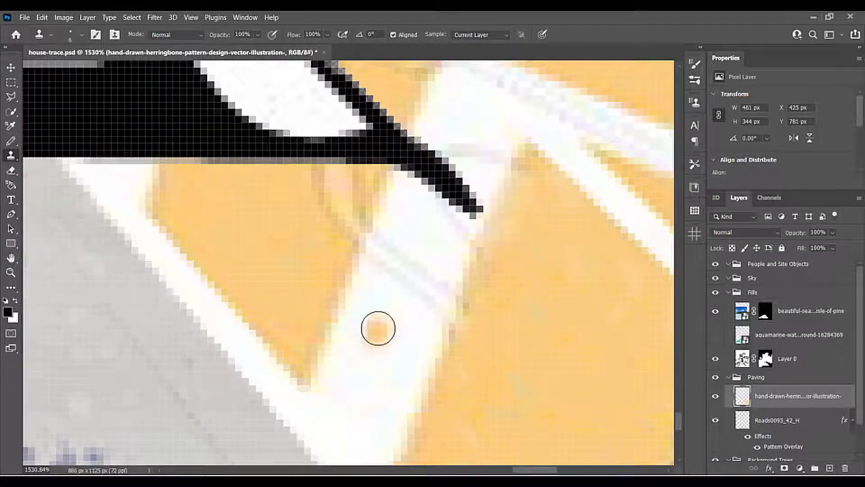
pyautogui.keyDown('alt'); pyautogui.click(381, 323); pyautogui.keyUp('alt')
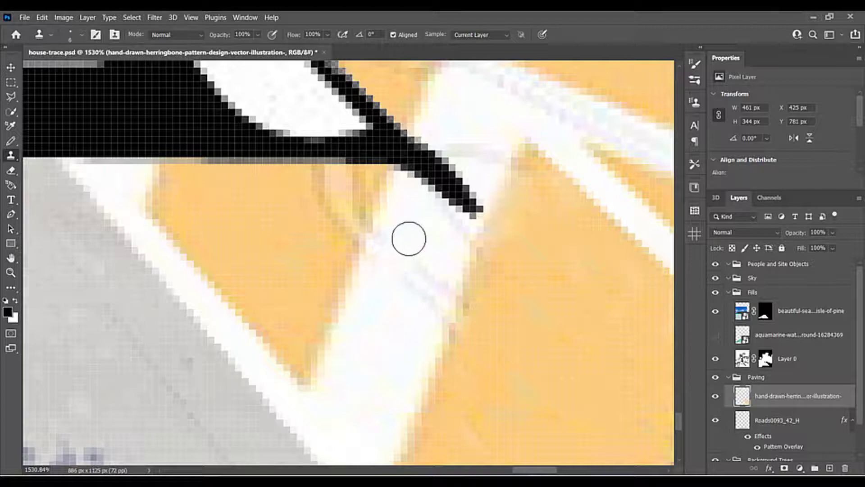
pyautogui.moveTo(407, 234)
pyautogui.mouseDown()
pyautogui.moveTo(390, 245)
pyautogui.moveTo(398, 303)
pyautogui.mouseUp()
pyautogui.moveTo(437, 271); pyautogui.dragTo(428, 314)
pyautogui.scroll(-5, 358, 325)
pyautogui.scroll(-1, 341, 327)
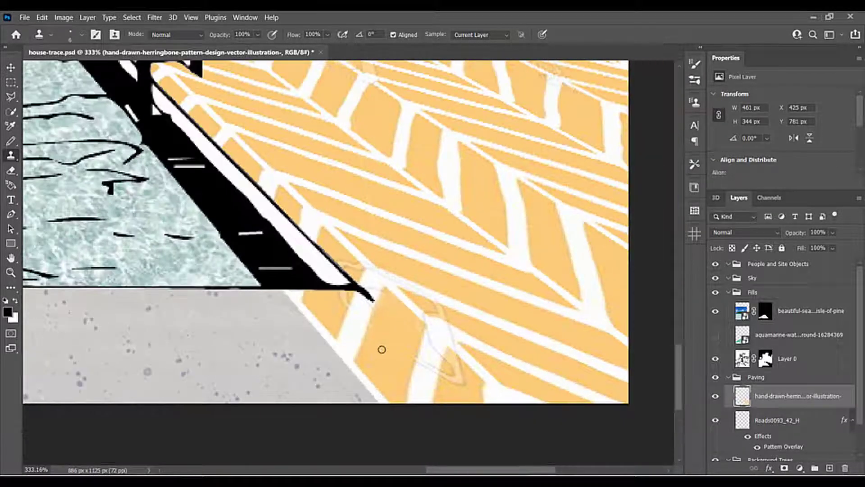
# Clone clean orange over the watermark traces in the narrow orange tile along the pool edge above the corner.
pyautogui.scroll(5, 346, 301)
pyautogui.keyDown('alt'); pyautogui.click(304, 313); pyautogui.keyUp('alt')
pyautogui.moveTo(330, 299); pyautogui.dragTo(317, 318)
pyautogui.scroll(-2, 290, 311)
pyautogui.scroll(3, 304, 220)
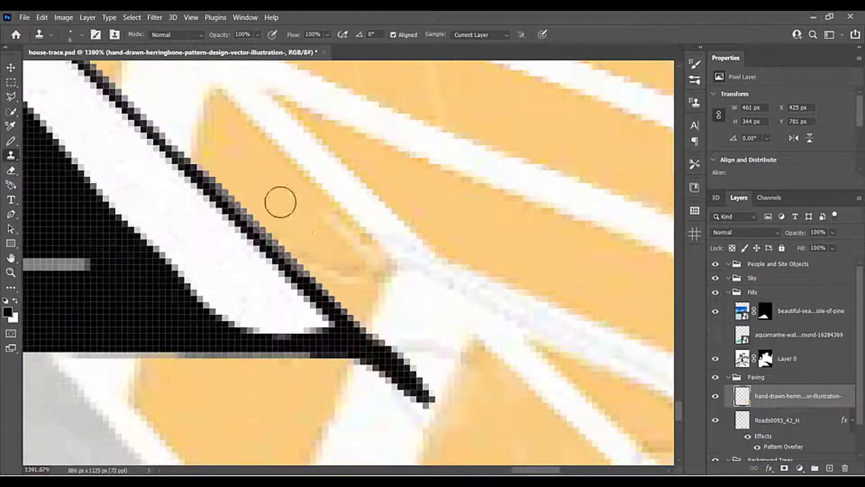
pyautogui.keyDown('alt'); pyautogui.click(279, 201); pyautogui.keyUp('alt')
pyautogui.moveTo(345, 243); pyautogui.dragTo(331, 261)
pyautogui.scroll(-2, 307, 281)
pyautogui.scroll(2, 530, 343)
pyautogui.scroll(-2, 365, 332)
# Clone clean white over the watermark lines where the white joints meet beside the retouched corner tile.
pyautogui.scroll(3, 467, 249)
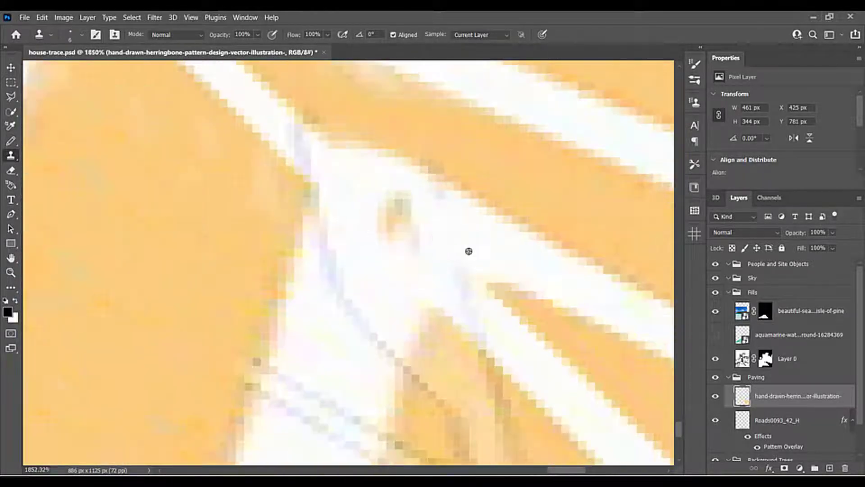
pyautogui.scroll(-3, 411, 233)
pyautogui.scroll(2, 266, 189)
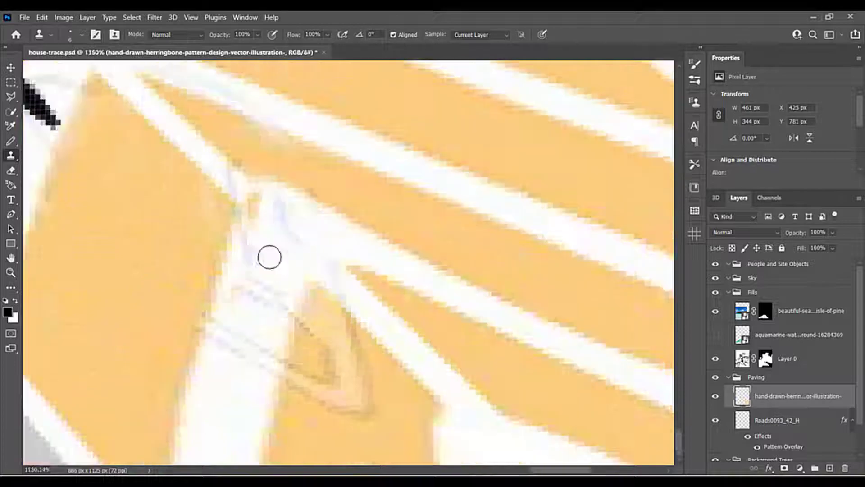
pyautogui.scroll(3, 216, 335)
pyautogui.keyDown('alt'); pyautogui.click(211, 334); pyautogui.keyUp('alt')
pyautogui.moveTo(289, 210)
pyautogui.mouseDown()
pyautogui.moveTo(236, 236)
pyautogui.moveTo(229, 264)
pyautogui.moveTo(244, 248)
pyautogui.mouseUp()
pyautogui.scroll(1, 252, 257)
pyautogui.keyDown('alt'); pyautogui.click(261, 253); pyautogui.keyUp('alt')
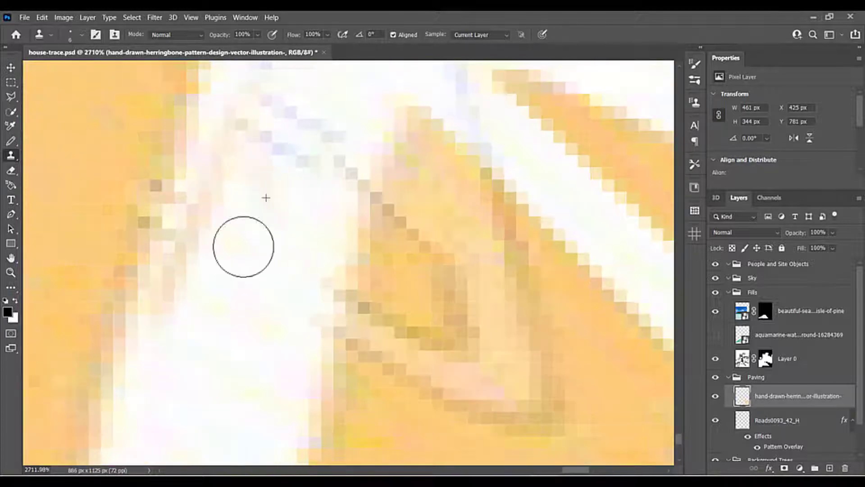
# Clone out the remaining watermark marks along the lower part and edges of that wide white joint.
pyautogui.scroll(-3, 252, 257)
pyautogui.scroll(5, 255, 216)
pyautogui.moveTo(242, 181); pyautogui.dragTo(245, 191)
pyautogui.keyDown('alt'); pyautogui.click(308, 216); pyautogui.keyUp('alt')
pyautogui.moveTo(322, 270); pyautogui.dragTo(335, 291)
pyautogui.keyDown('alt'); pyautogui.click(279, 231); pyautogui.keyUp('alt')
pyautogui.moveTo(213, 274); pyautogui.dragTo(227, 290)
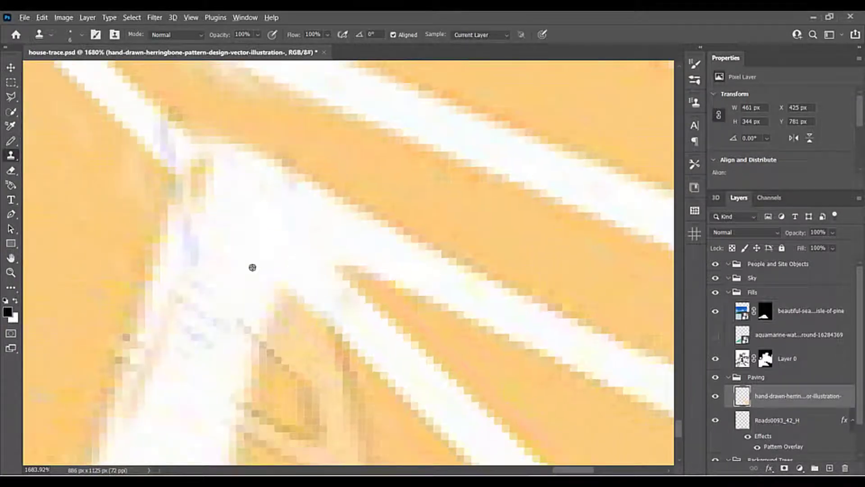
pyautogui.keyDown('alt'); pyautogui.click(251, 266); pyautogui.keyUp('alt')
pyautogui.scroll(-4, 274, 289)
pyautogui.scroll(3, 270, 345)
pyautogui.moveTo(238, 158); pyautogui.dragTo(245, 199)
pyautogui.scroll(-4, 274, 297)
pyautogui.scroll(4, 325, 356)
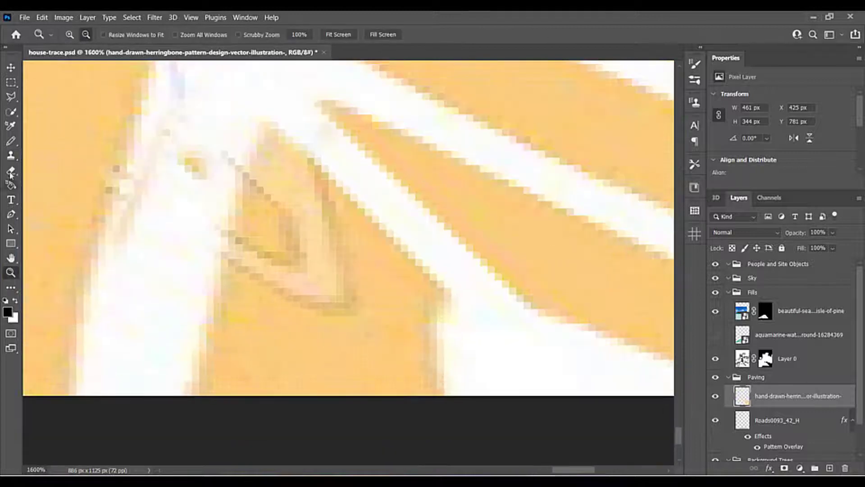
# Clone clean orange over the watermark outline in the tile at the canvas edge and remove the stray orange spot from the white joint.
pyautogui.moveTo(324, 279)
pyautogui.mouseDown()
pyautogui.moveTo(273, 260)
pyautogui.moveTo(286, 175)
pyautogui.moveTo(326, 226)
pyautogui.mouseUp()
pyautogui.keyDown('alt'); pyautogui.click(279, 356); pyautogui.keyUp('alt')
pyautogui.click(194, 166)
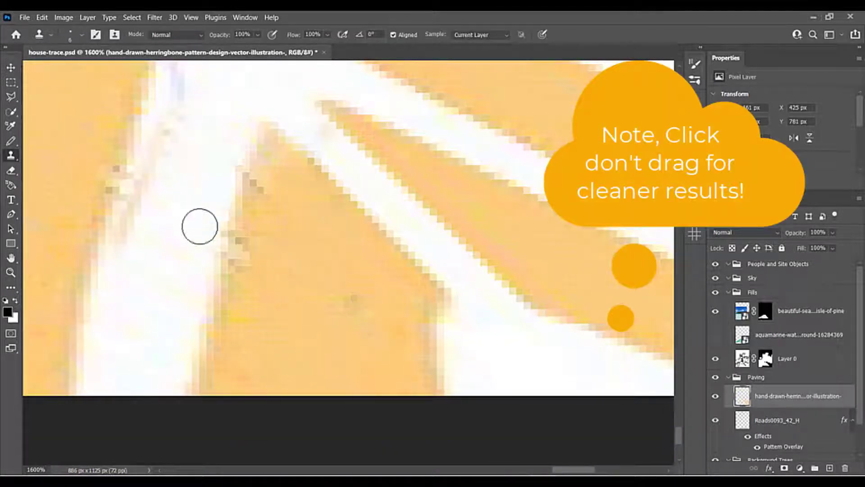
# Enlarge the Clone Stamp brush and smooth the uneven patches in the orange corner tile with sampled orange.
pyautogui.scroll(-4, 201, 273)
pyautogui.scroll(-4, 206, 286)
pyautogui.scroll(5, 178, 228)
pyautogui.scroll(-3, 151, 207)
pyautogui.press(']')
pyautogui.press(']')
pyautogui.press(']')
pyautogui.press(']')
pyautogui.press(']')
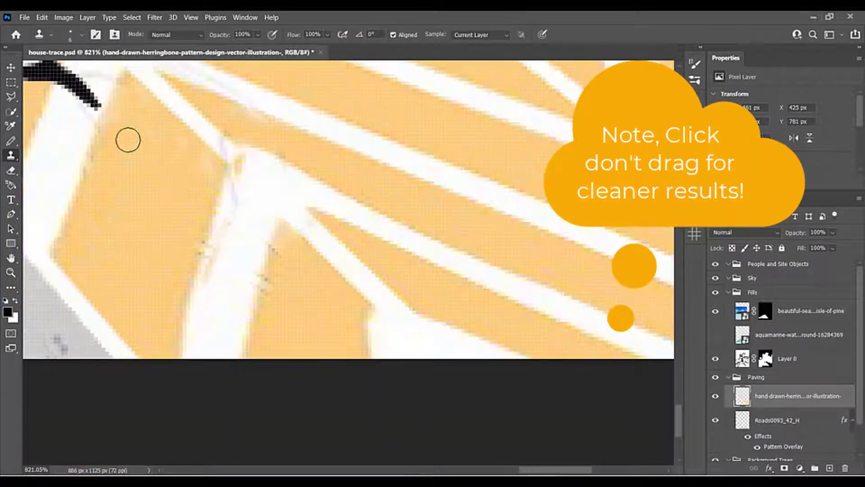
pyautogui.click(92, 252)
pyautogui.keyDown('alt'); pyautogui.click(137, 227); pyautogui.keyUp('alt')
pyautogui.click(93, 257)
pyautogui.click(171, 149)
pyautogui.keyDown('alt'); pyautogui.click(133, 218); pyautogui.keyUp('alt')
pyautogui.click(171, 149)
# Reduce the Clone Stamp brush to 5 px and clean the left edge and top of the wide white joint.
pyautogui.press('[')
pyautogui.press('[')
pyautogui.press('[')
pyautogui.press('[')
pyautogui.press('[')
pyautogui.press('[')
pyautogui.keyDown('alt'); pyautogui.click(221, 327); pyautogui.keyUp('alt')
pyautogui.moveTo(221, 251)
pyautogui.mouseDown()
pyautogui.moveTo(207, 269)
pyautogui.moveTo(233, 198)
pyautogui.moveTo(244, 206)
pyautogui.mouseUp()
pyautogui.keyDown('alt'); pyautogui.click(247, 226); pyautogui.keyUp('alt')
pyautogui.click(237, 168)
pyautogui.keyDown('alt'); pyautogui.click(257, 191); pyautogui.keyUp('alt')
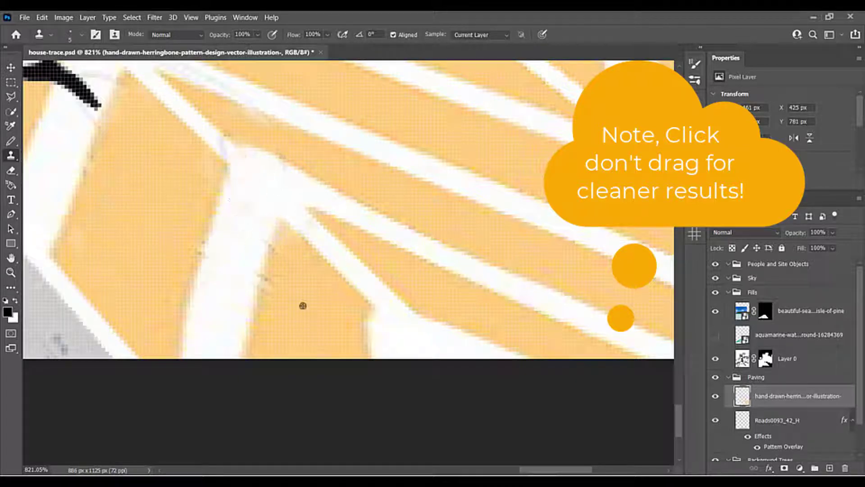
# Clone out the faint vertical watermark line crossing the long orange bands near the pool edge.
pyautogui.scroll(-5, 303, 306)
pyautogui.scroll(4, 376, 319)
pyautogui.scroll(-1, 311, 306)
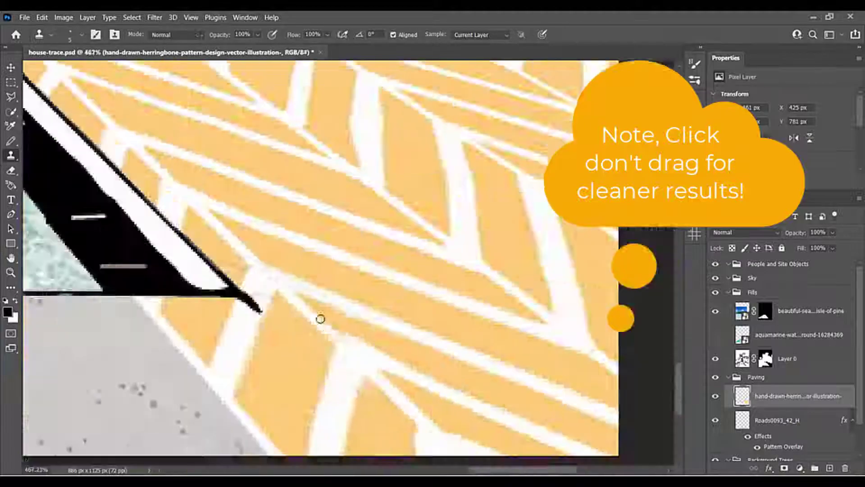
pyautogui.scroll(3, 321, 318)
pyautogui.scroll(-3, 228, 309)
pyautogui.scroll(2, 255, 254)
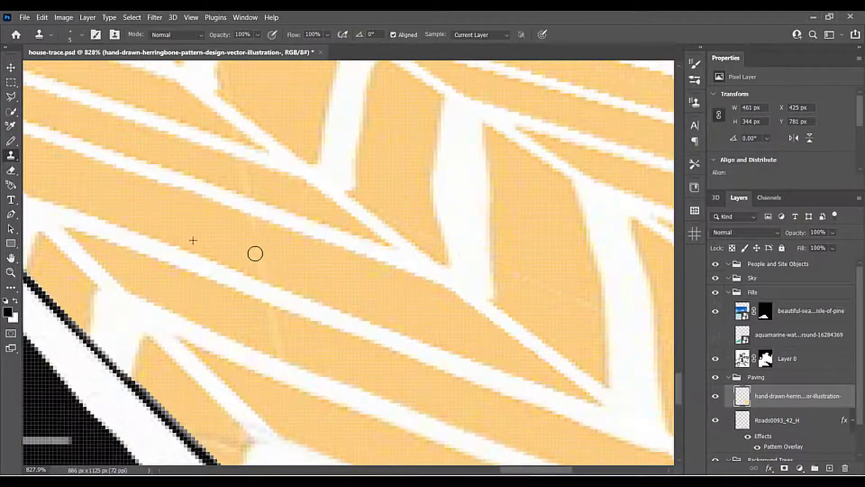
pyautogui.moveTo(255, 253); pyautogui.dragTo(255, 265)
pyautogui.keyDown('alt'); pyautogui.click(314, 261); pyautogui.keyUp('alt')
pyautogui.click(256, 266)
pyautogui.keyDown('alt'); pyautogui.click(301, 334); pyautogui.keyUp('alt')
pyautogui.moveTo(273, 329); pyautogui.dragTo(277, 349)
pyautogui.scroll(3, 266, 288)
pyautogui.click(254, 263)
# Clone out watermark specks in the upper paving near the lounge chair shadows, using a 2 px brush.
pyautogui.scroll(-3, 304, 266)
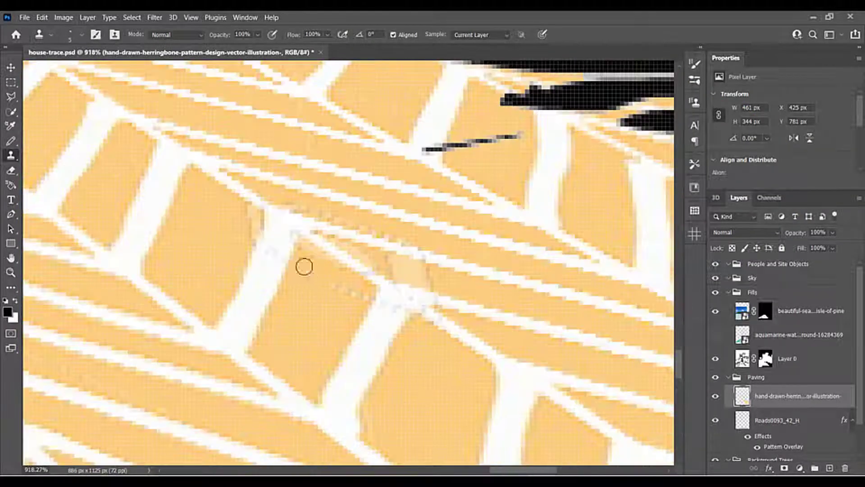
pyautogui.scroll(2, 406, 270)
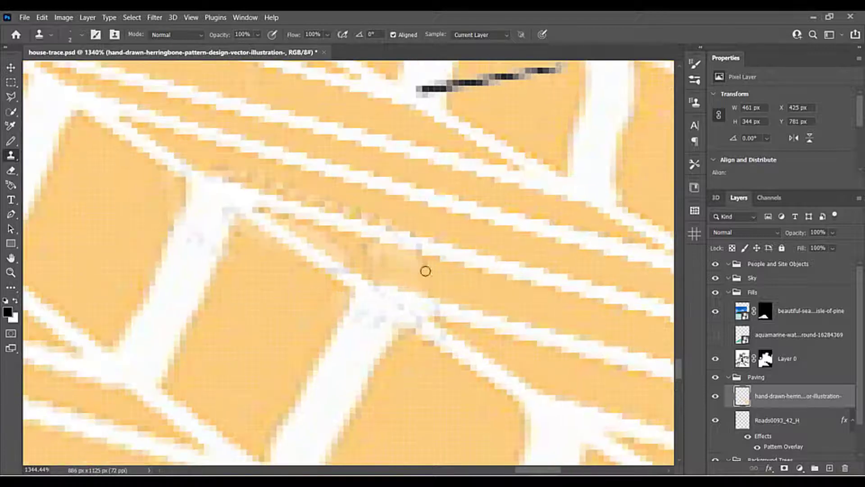
pyautogui.scroll(-5, 388, 310)
pyautogui.scroll(6, 369, 271)
pyautogui.keyDown('alt'); pyautogui.click(264, 245); pyautogui.keyUp('alt')
pyautogui.click(256, 260)
pyautogui.scroll(-12, 432, 336)
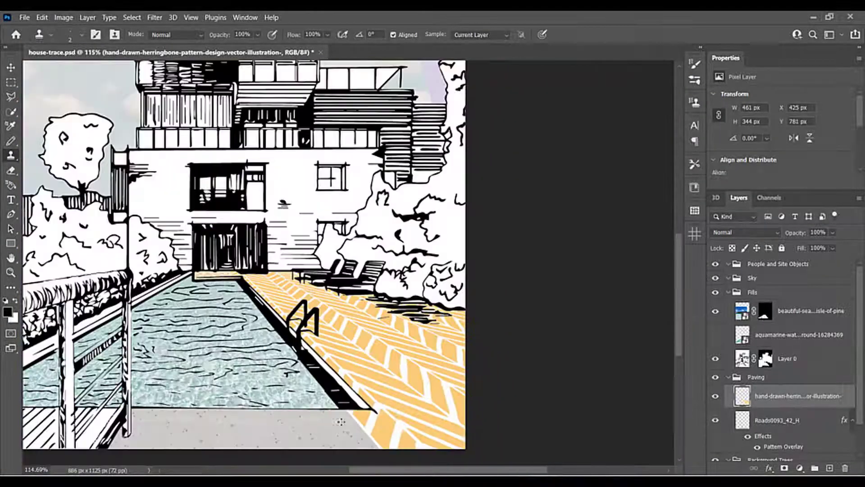
pyautogui.scroll(10, 341, 419)
pyautogui.scroll(2, 448, 355)
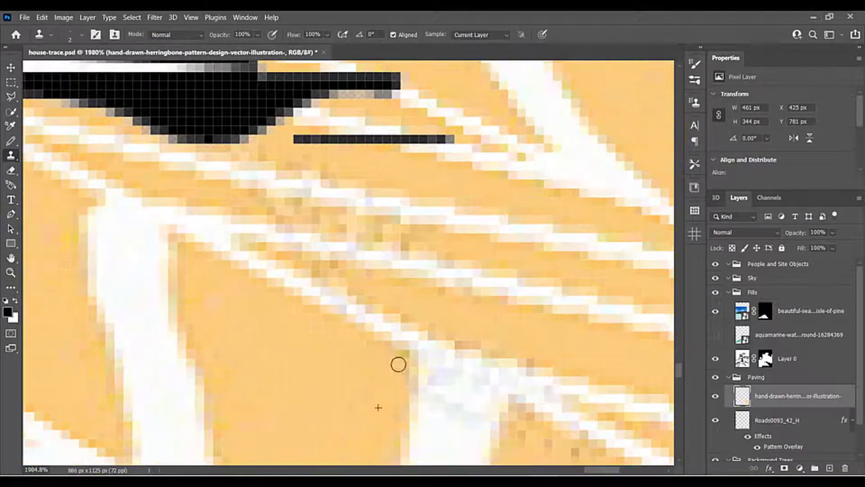
pyautogui.scroll(-12, 398, 364)
pyautogui.scroll(9, 247, 336)
pyautogui.scroll(-2, 253, 338)
# Select the pool water layer and place the terracotta2 image above it from the PS Tutorial Graphics folder in File Explorer.
pyautogui.press('v')
pyautogui.click(334, 363)
pyautogui.press('w')
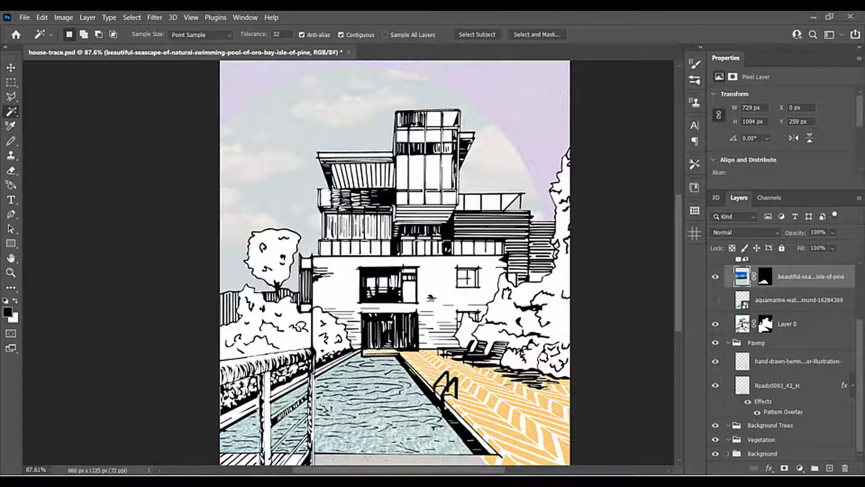
pyautogui.hotkey('alt', 'Tab')
pyautogui.doubleClick(667, 158)
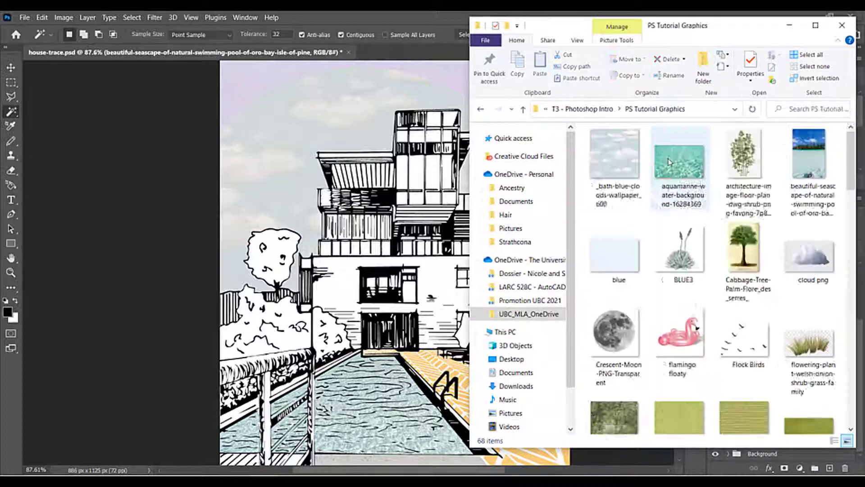
pyautogui.scroll(-10, 723, 248)
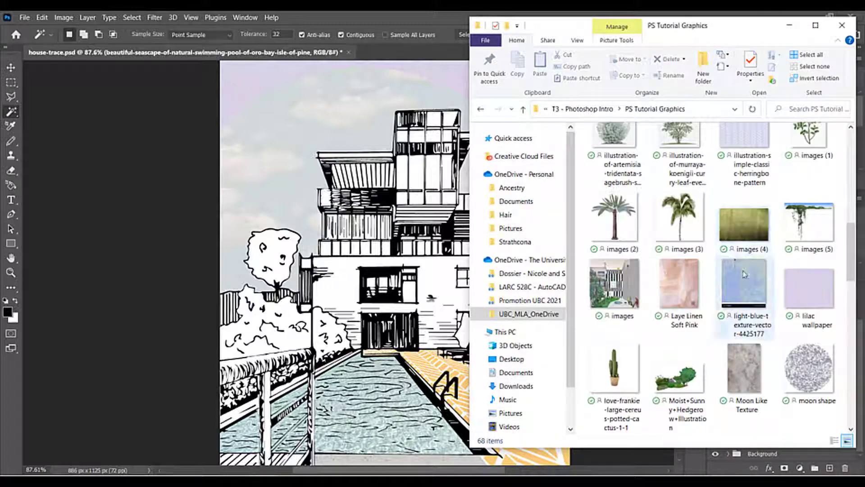
pyautogui.scroll(-10, 703, 255)
pyautogui.scroll(3, 703, 270)
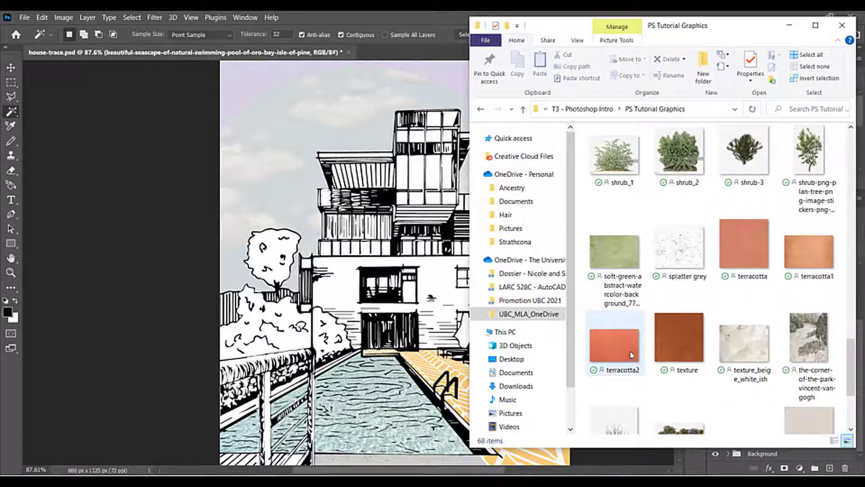
pyautogui.moveTo(630, 354); pyautogui.dragTo(315, 270)
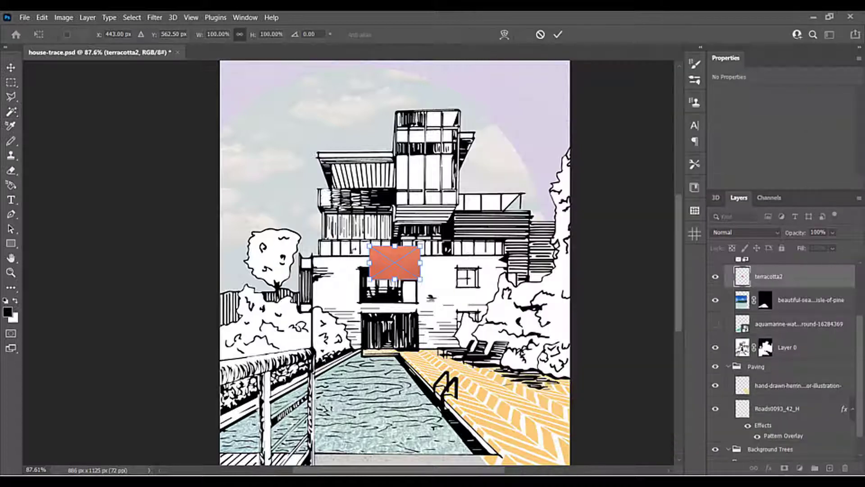
# Scale the terracotta2 image to about 714 by 476 px, position it over the house facade and commit the placement.
pyautogui.moveTo(420, 247); pyautogui.dragTo(651, 89)
pyautogui.moveTo(562, 227); pyautogui.dragTo(480, 292)
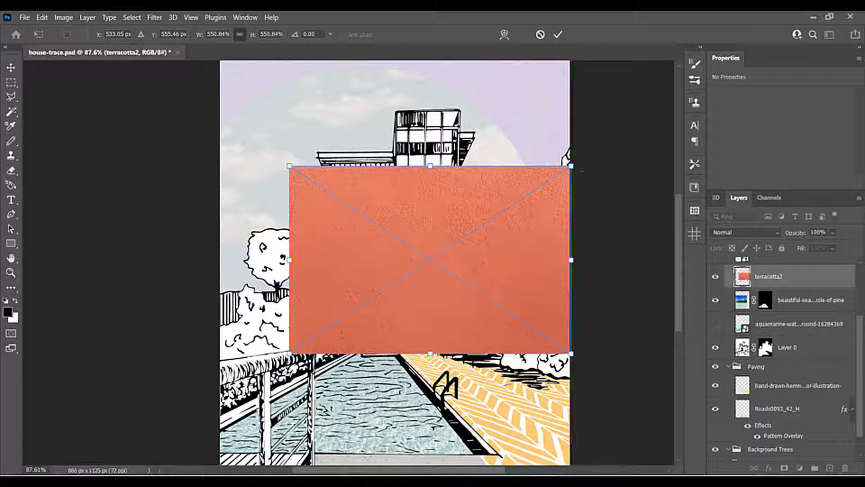
pyautogui.moveTo(571, 166); pyautogui.dragTo(605, 217)
pyautogui.moveTo(515, 253)
pyautogui.mouseDown()
pyautogui.moveTo(530, 282)
pyautogui.moveTo(518, 262)
pyautogui.mouseUp()
pyautogui.press('Return')
pyautogui.press('w')
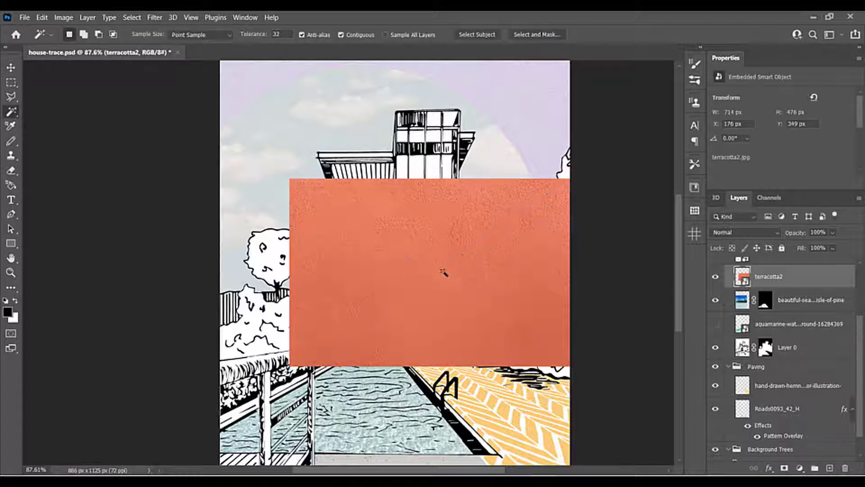
# Place the terracotta image from the PS Tutorial Graphics folder in File Explorer above the terracotta2 layer.
pyautogui.click(310, 476)
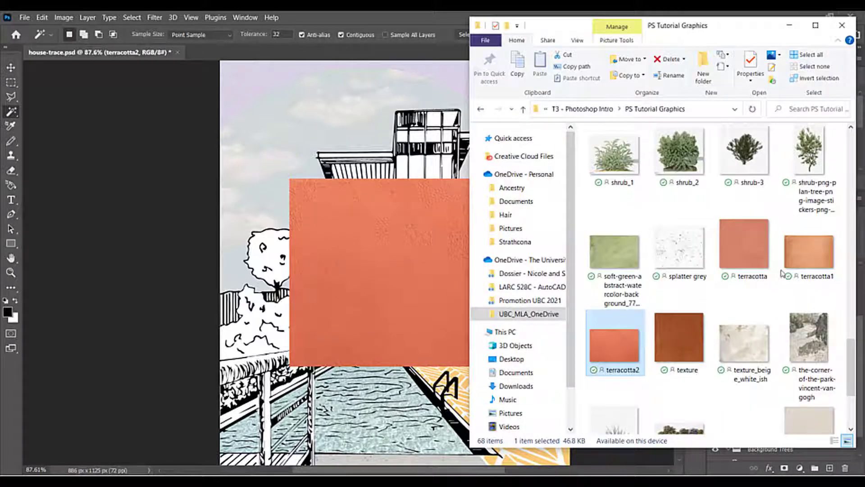
pyautogui.click(747, 254)
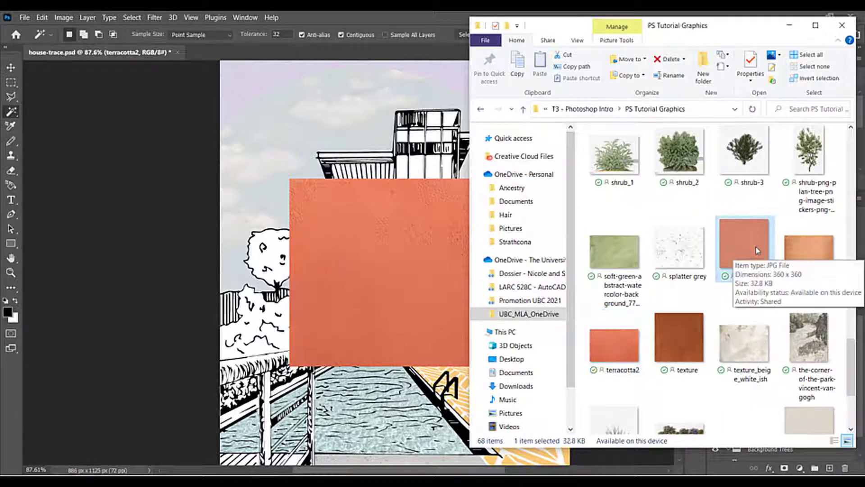
pyautogui.moveTo(757, 255); pyautogui.dragTo(464, 203)
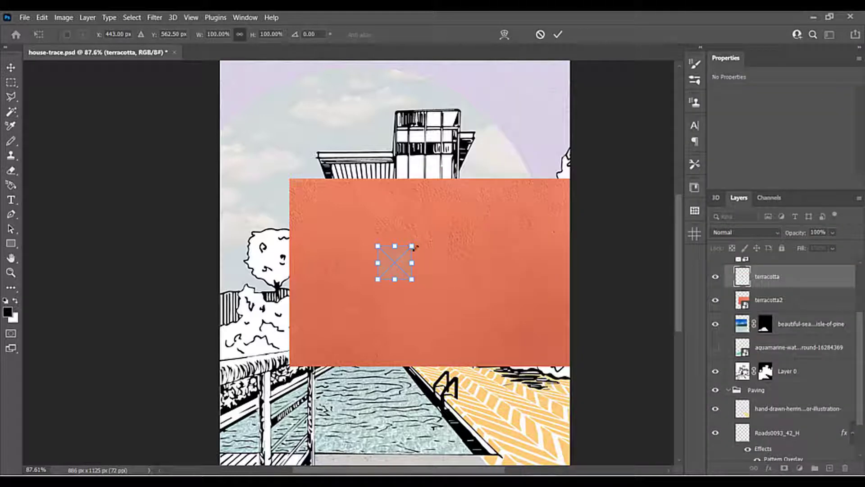
# Scale the terracotta image to about 684 by 683 px, position it over the house and commit the placement.
pyautogui.moveTo(414, 248); pyautogui.dragTo(641, 109)
pyautogui.moveTo(516, 193); pyautogui.dragTo(441, 270)
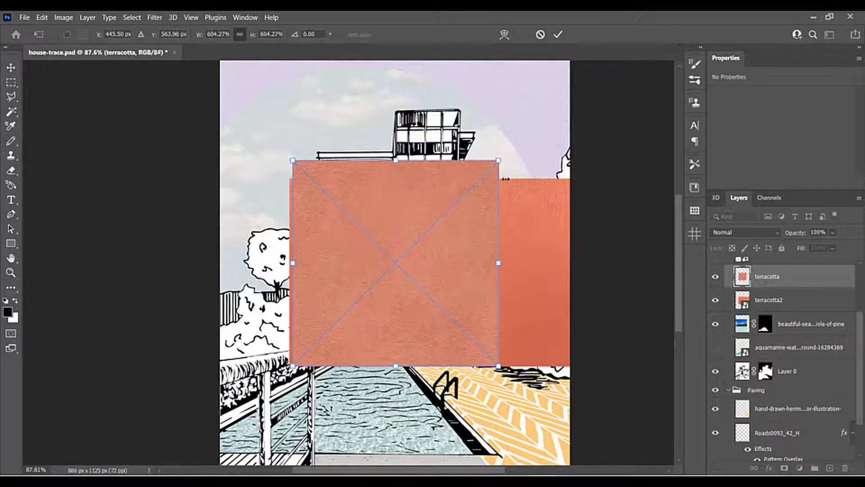
pyautogui.moveTo(499, 157); pyautogui.dragTo(557, 107)
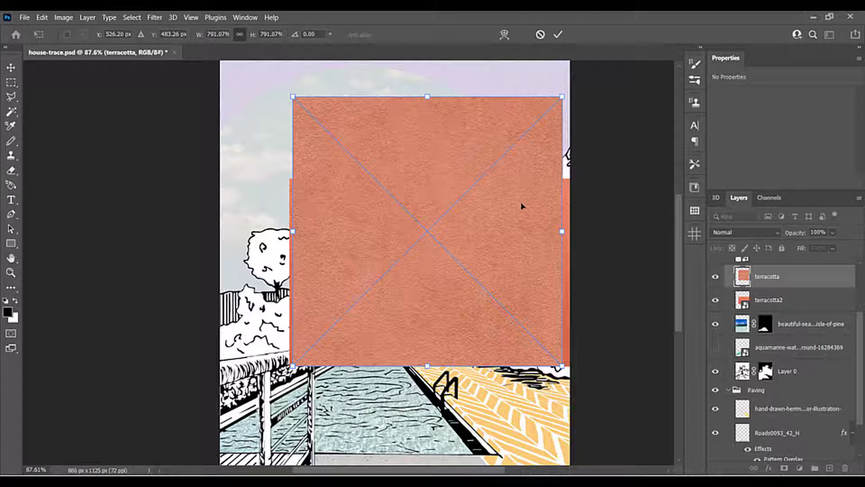
pyautogui.press('Return')
pyautogui.press('w')
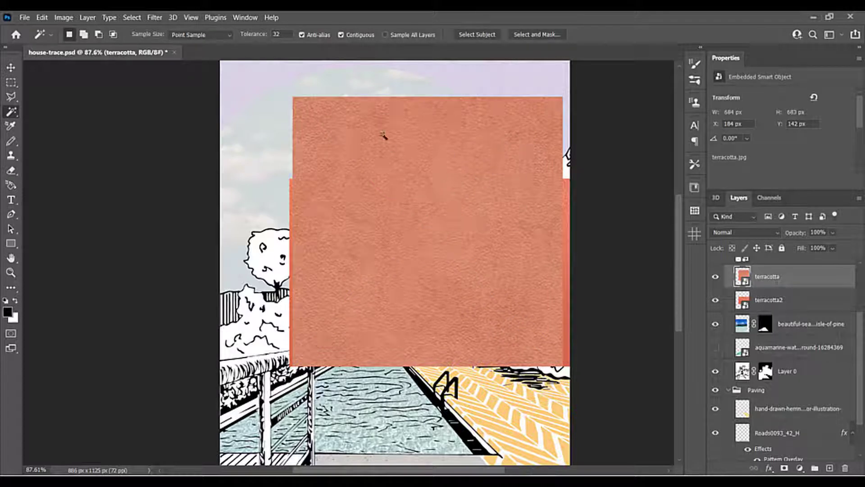
pyautogui.press('v')
pyautogui.moveTo(383, 227); pyautogui.dragTo(513, 226)
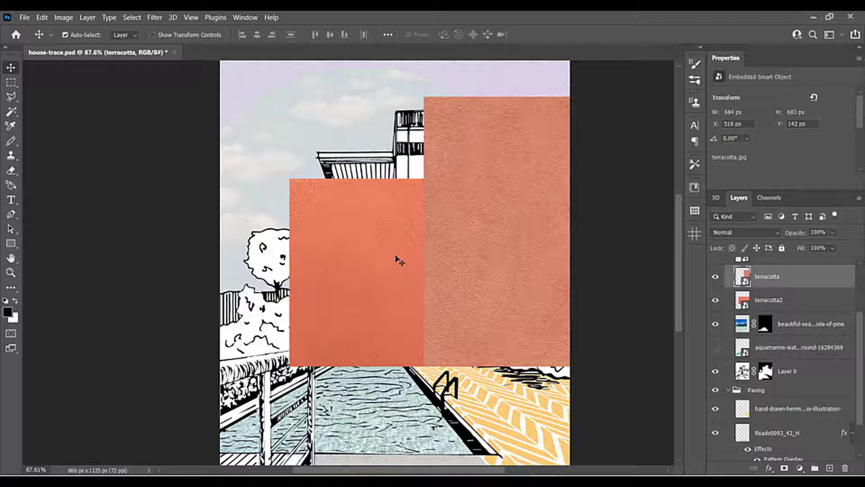
pyautogui.hotkey('ctrl', 'z')
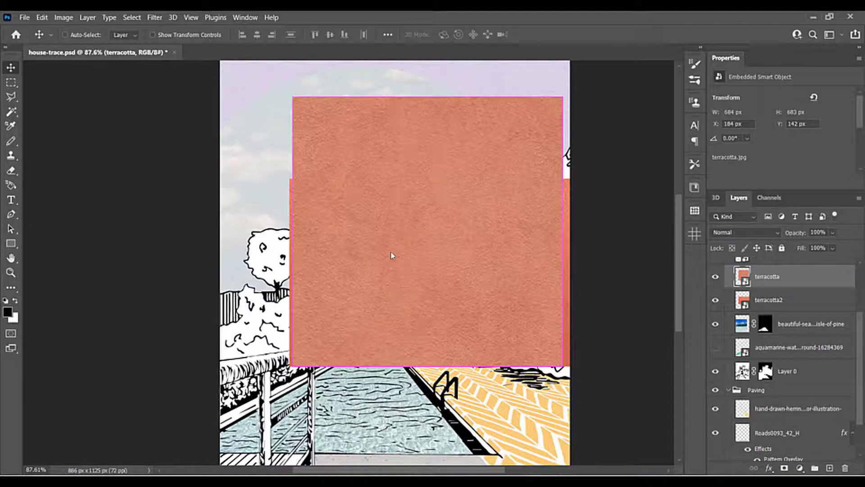
# Rasterize the terracotta2 and terracotta layers and hide both of them.
pyautogui.click(795, 302)
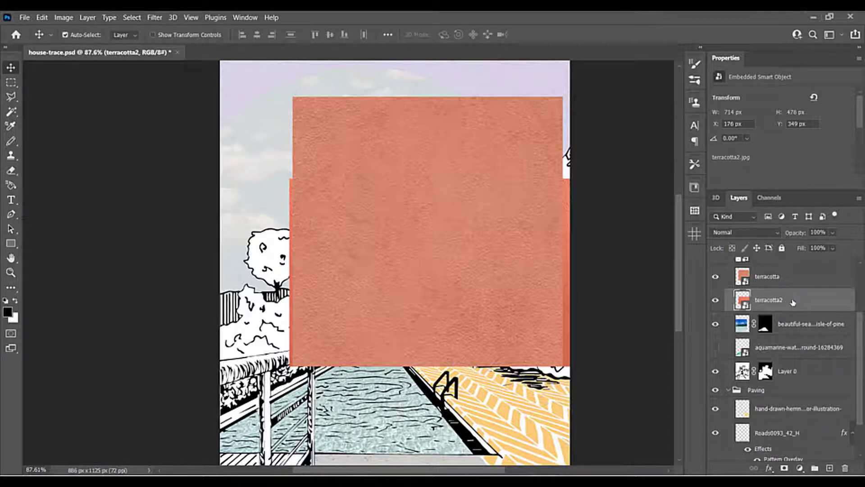
pyautogui.rightClick(795, 301)
pyautogui.click(766, 218)
pyautogui.click(809, 281)
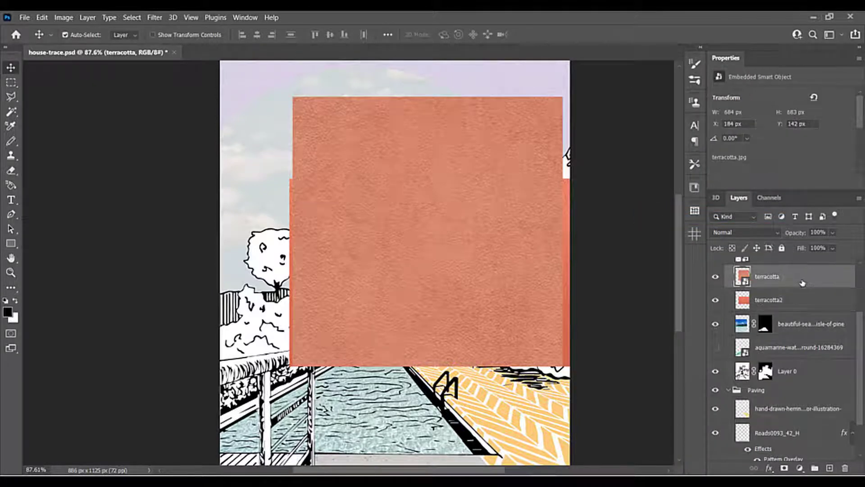
pyautogui.rightClick(805, 281)
pyautogui.click(746, 220)
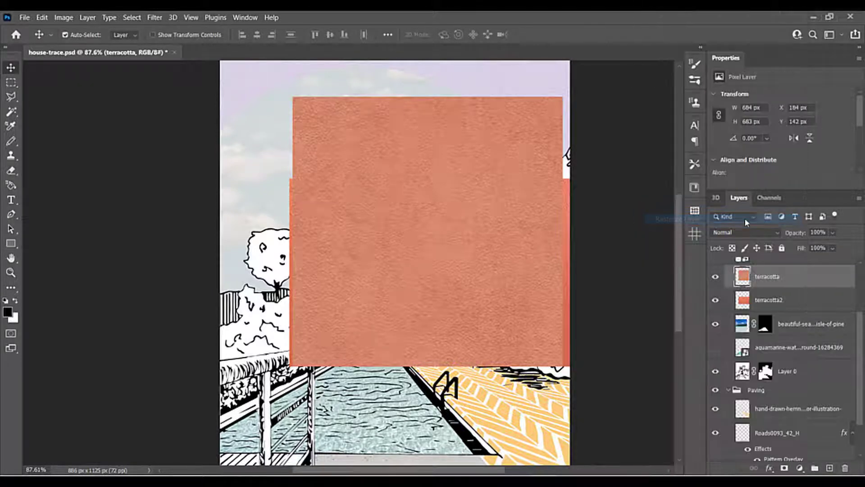
pyautogui.click(716, 278)
pyautogui.click(716, 300)
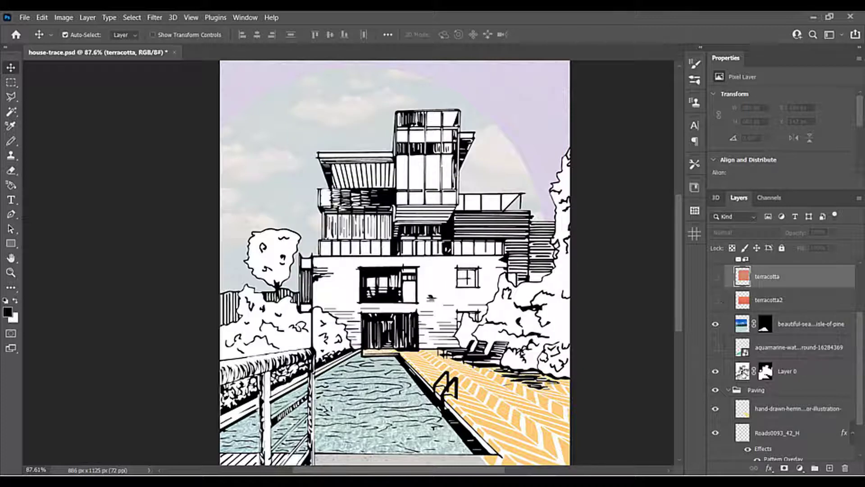
# Select the white ground-level facade wall on Layer 0 with the Magic Wand and mask the terracotta2 layer to that selection.
pyautogui.click(723, 373)
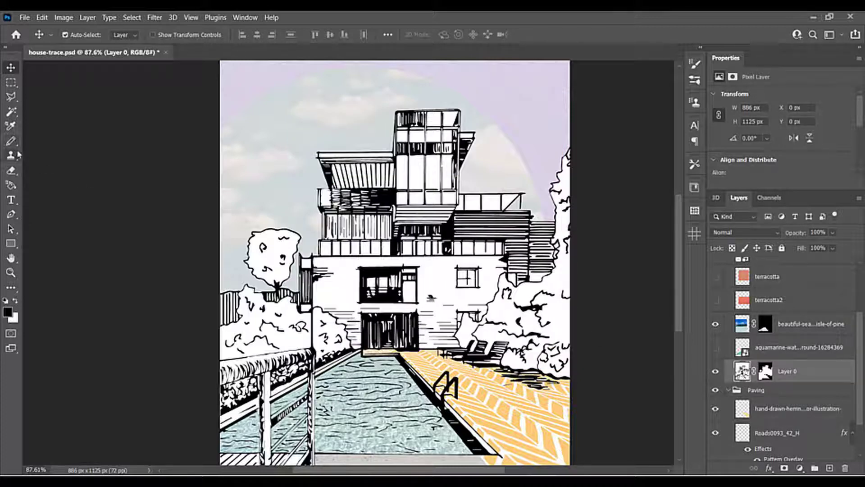
pyautogui.click(10, 113)
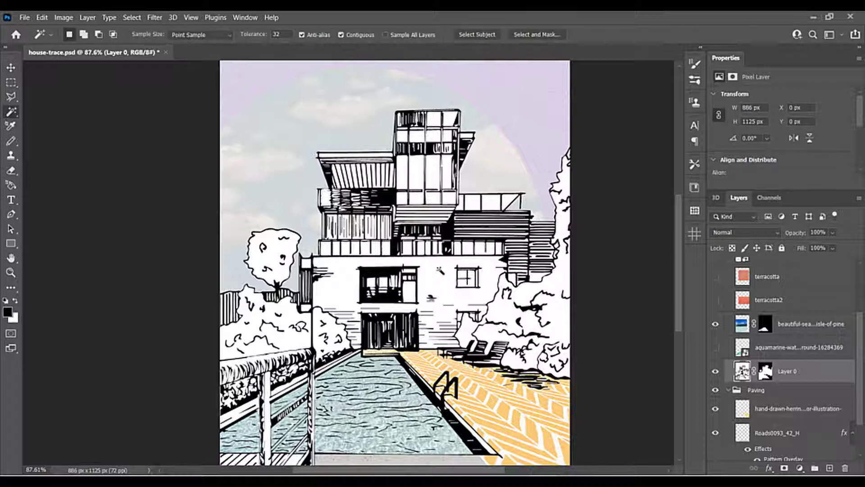
pyautogui.click(438, 268)
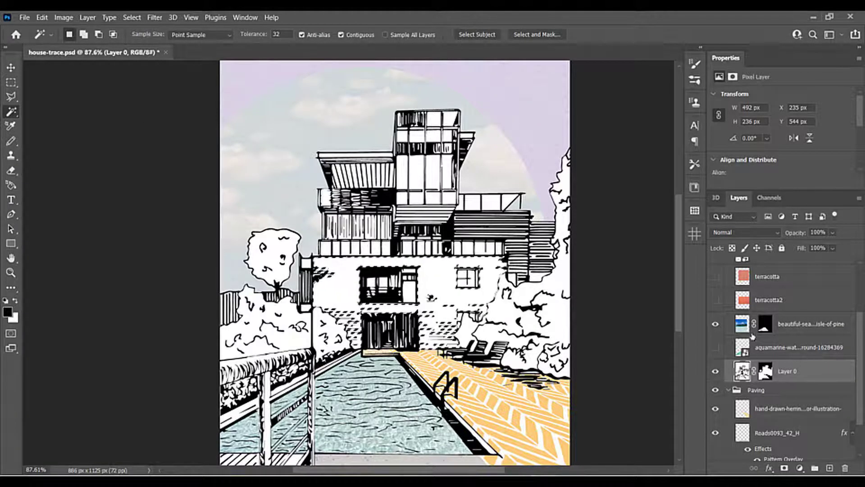
pyautogui.click(716, 300)
pyautogui.click(793, 300)
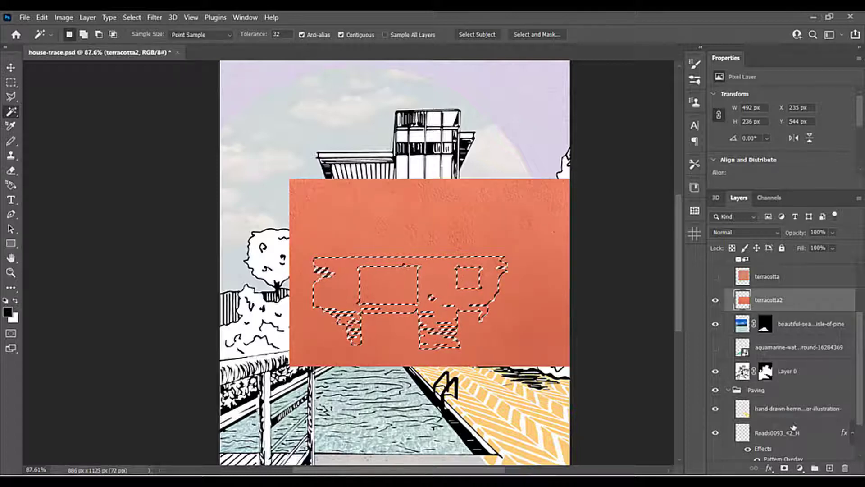
pyautogui.click(784, 468)
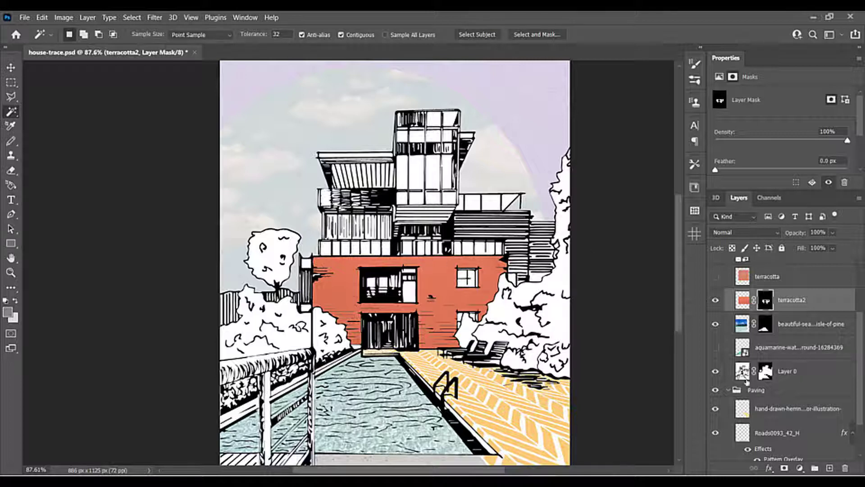
# On Layer 0, select the pale blocks beside the facade, the large window's side panels and the small square window's top frame with the Magic Wand.
pyautogui.click(743, 372)
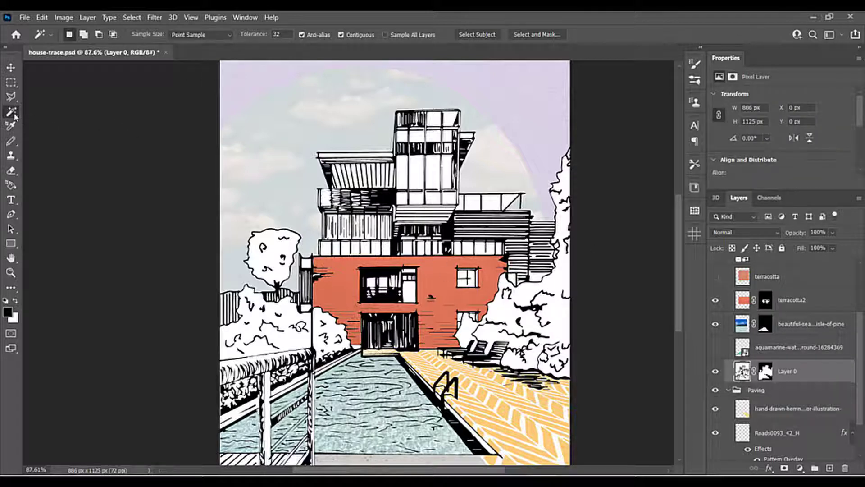
pyautogui.scroll(5, 373, 232)
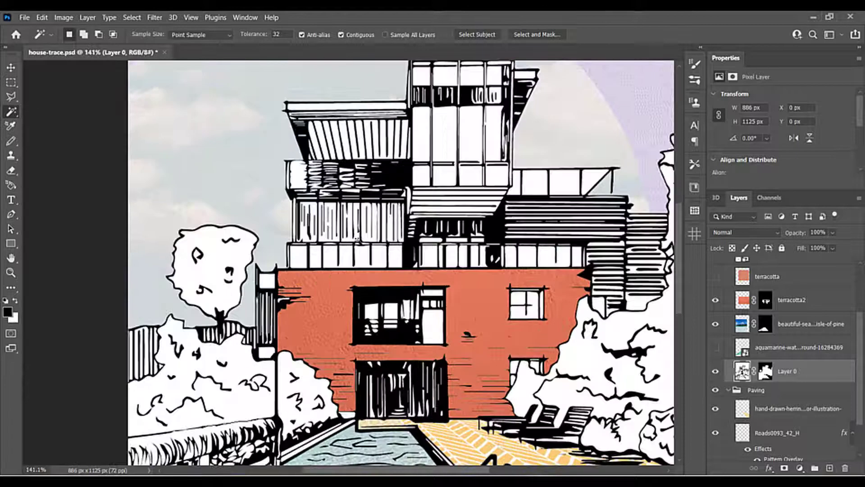
pyautogui.click(269, 286)
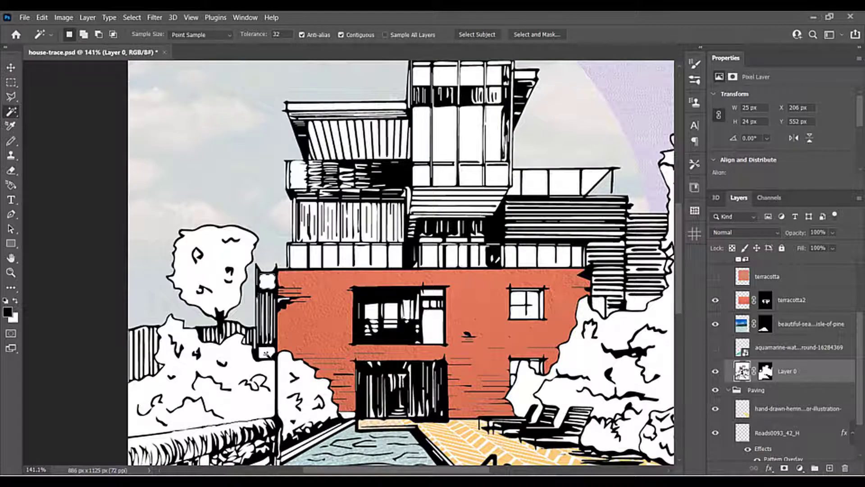
pyautogui.scroll(3, 402, 312)
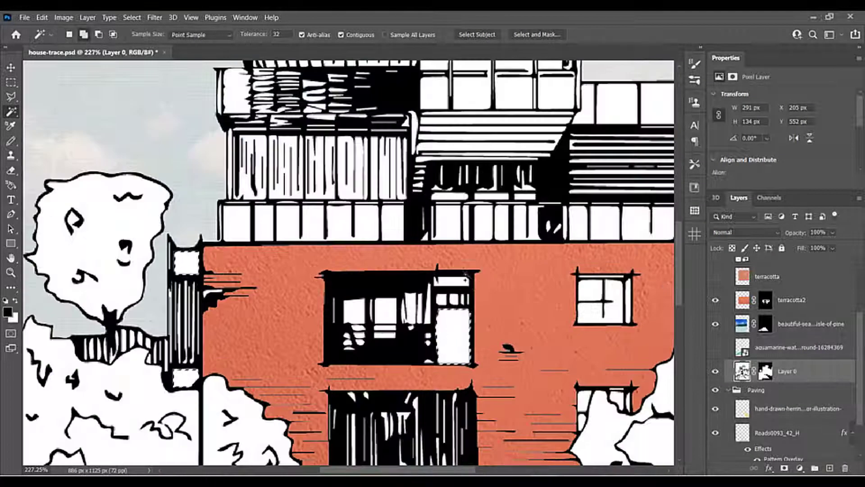
pyautogui.scroll(3, 617, 266)
pyautogui.click(623, 276)
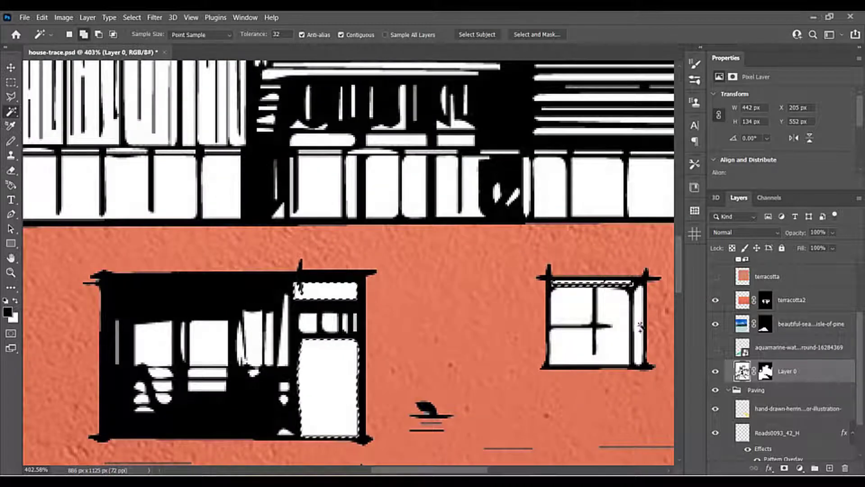
# Add the square window's vertical frame strip and the frame of the shrub-covered window below it to the selection.
pyautogui.scroll(-5, 640, 327)
pyautogui.scroll(6, 552, 314)
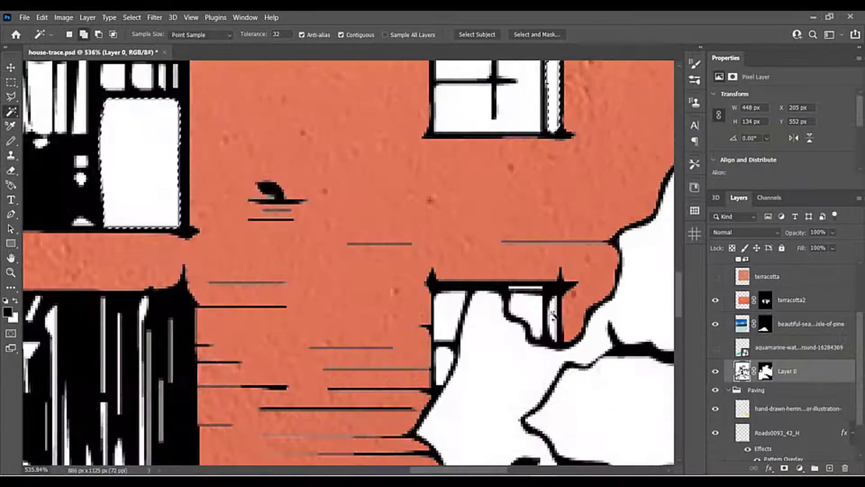
pyautogui.click(552, 314)
pyautogui.scroll(-2, 394, 284)
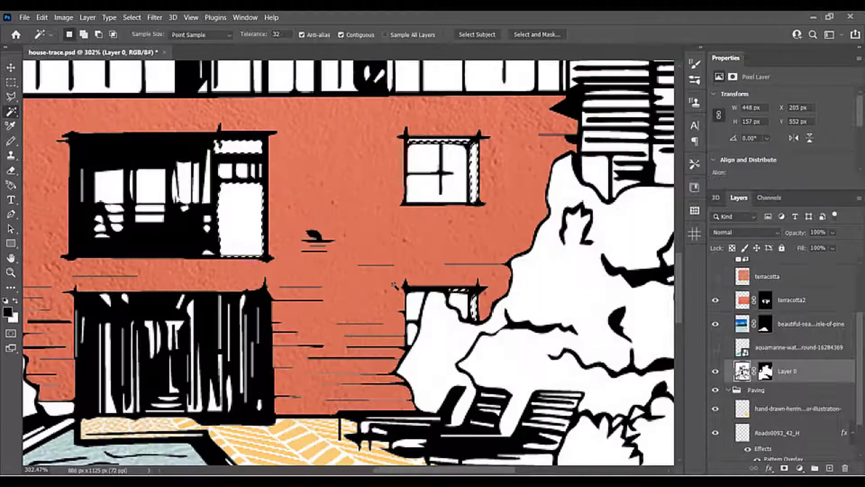
# Add the white roof-edge strips on both sides of the tower to the Magic Wand selection.
pyautogui.scroll(-5, 393, 285)
pyautogui.scroll(3, 360, 160)
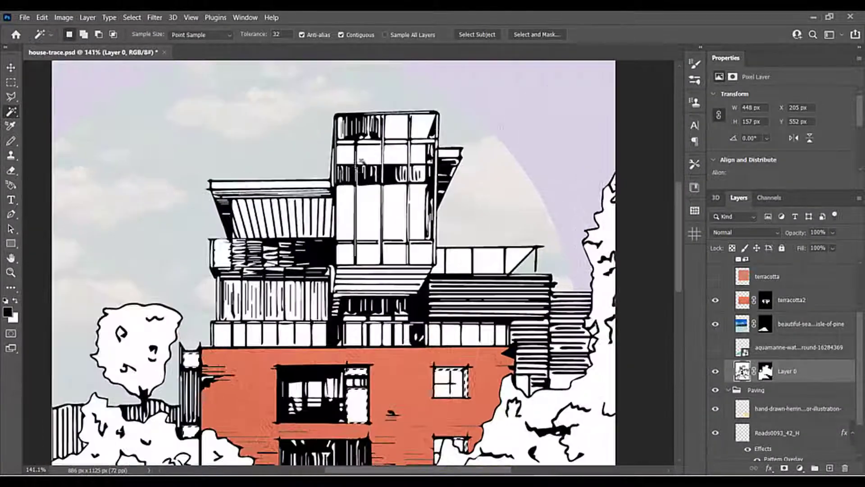
pyautogui.scroll(4, 364, 149)
pyautogui.keyDown('shift'); pyautogui.click(559, 178); pyautogui.keyUp('shift')
pyautogui.scroll(-2, 558, 178)
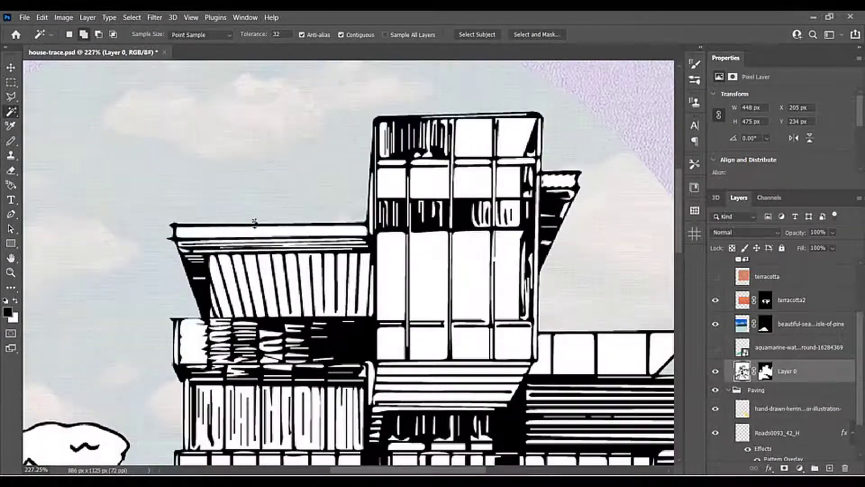
pyautogui.scroll(2, 254, 231)
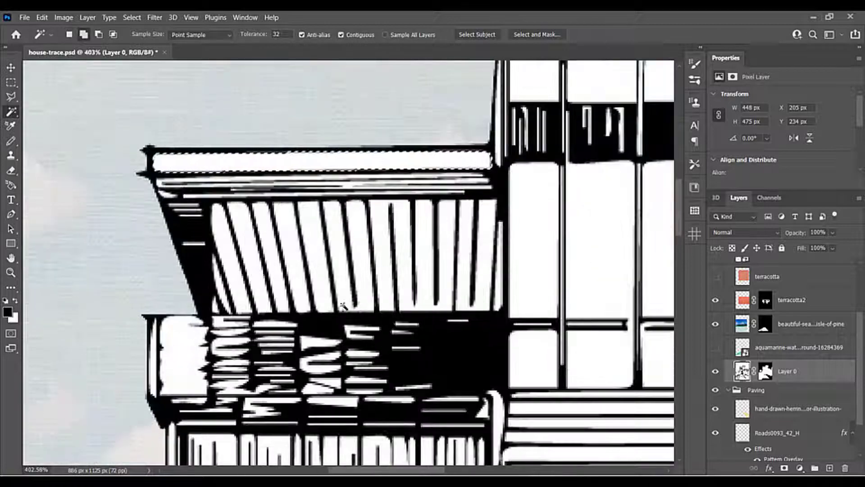
pyautogui.scroll(-2, 363, 288)
pyautogui.scroll(-2, 363, 288)
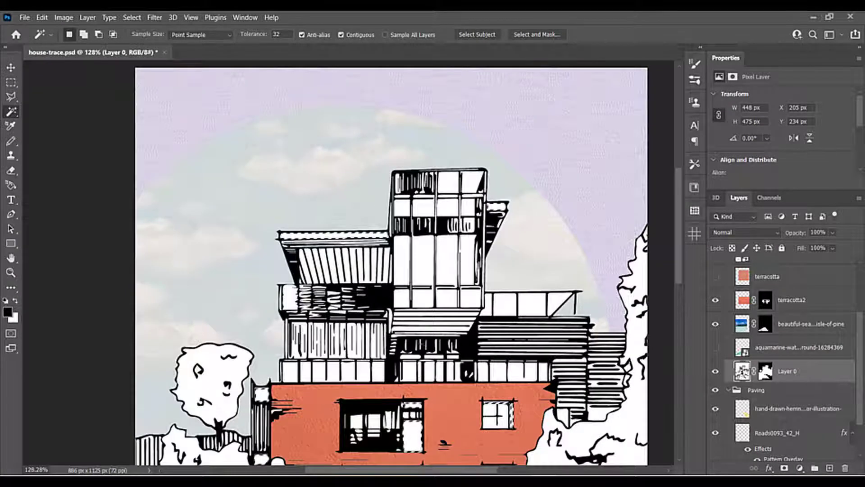
# Add the narrow strip along the tower's right edge and the white patch beneath the far-right slatted wall to the selection.
pyautogui.scroll(4, 479, 295)
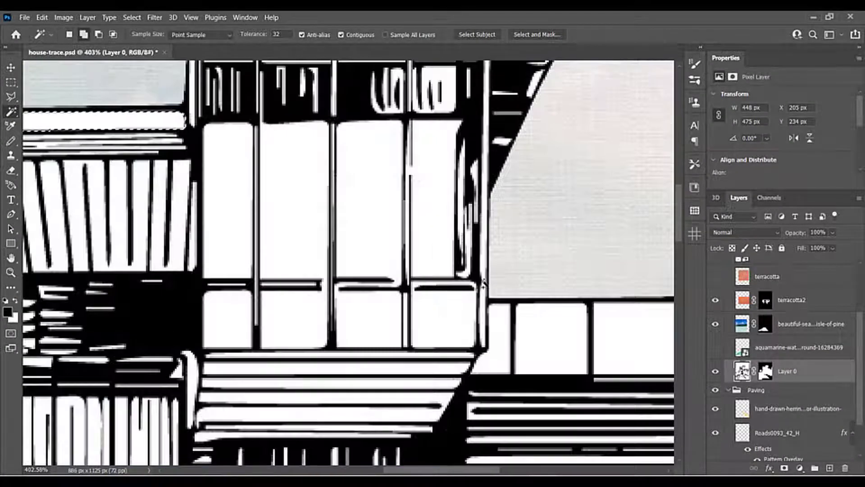
pyautogui.scroll(-3, 483, 284)
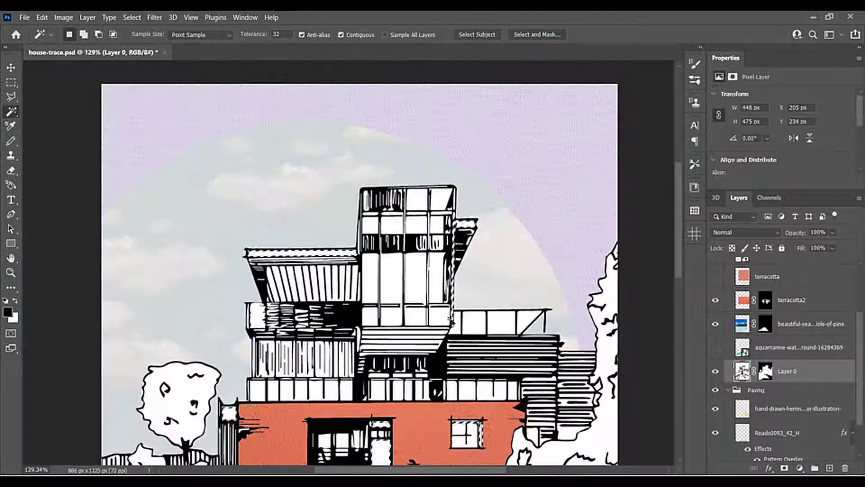
pyautogui.scroll(-2, 543, 409)
pyautogui.scroll(4, 495, 417)
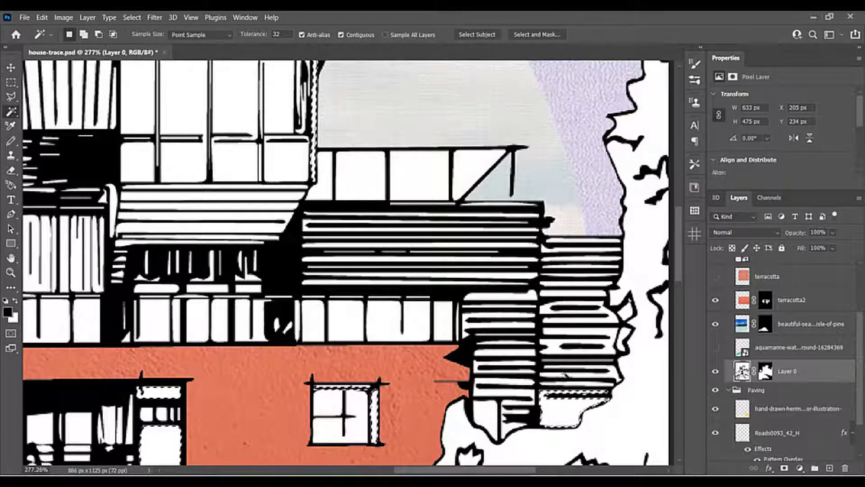
pyautogui.scroll(-1, 498, 317)
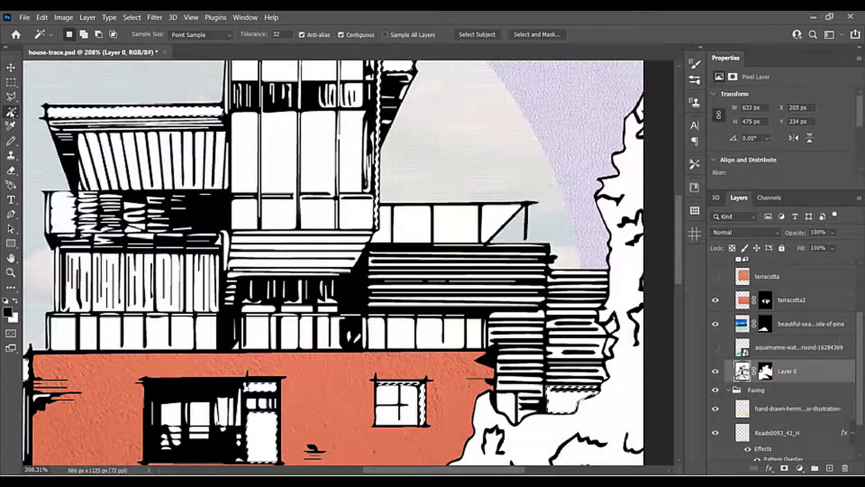
# Try to add the horizontal slatted wall beside the tower with the Quick Selection tool and undo the stroke.
pyautogui.rightClick(11, 111)
pyautogui.click(69, 122)
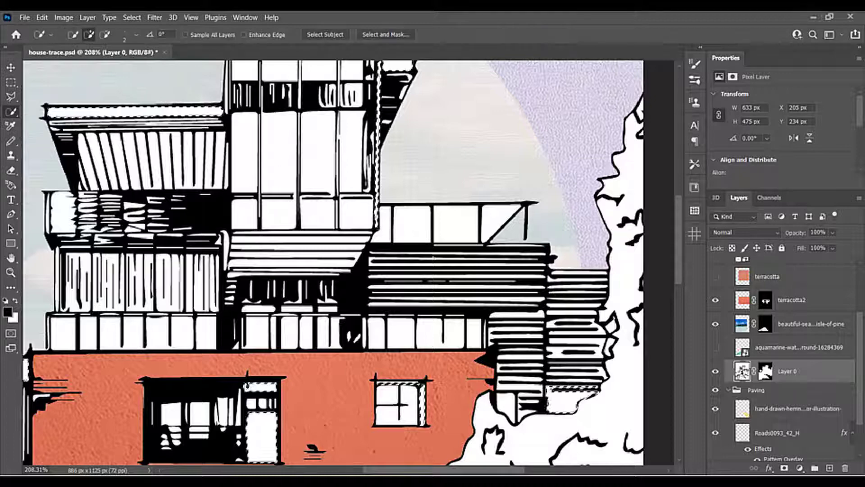
pyautogui.scroll(2, 443, 269)
pyautogui.moveTo(329, 235); pyautogui.dragTo(451, 273)
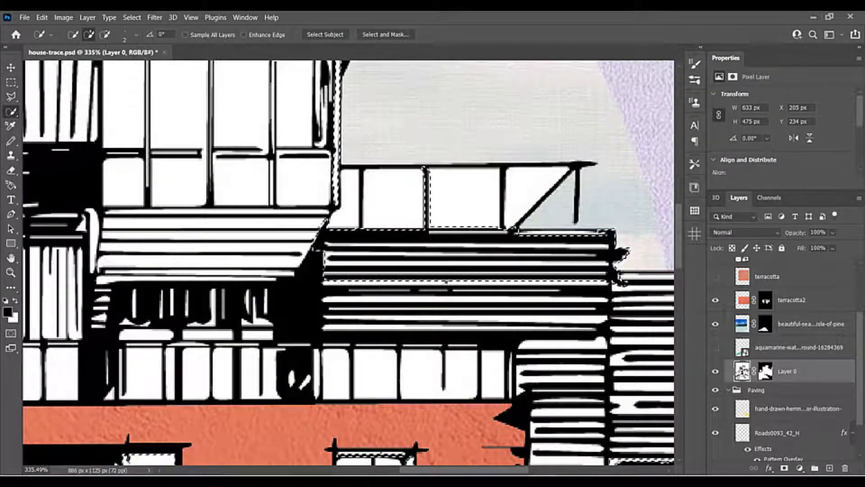
pyautogui.hotkey('ctrl', 'z')
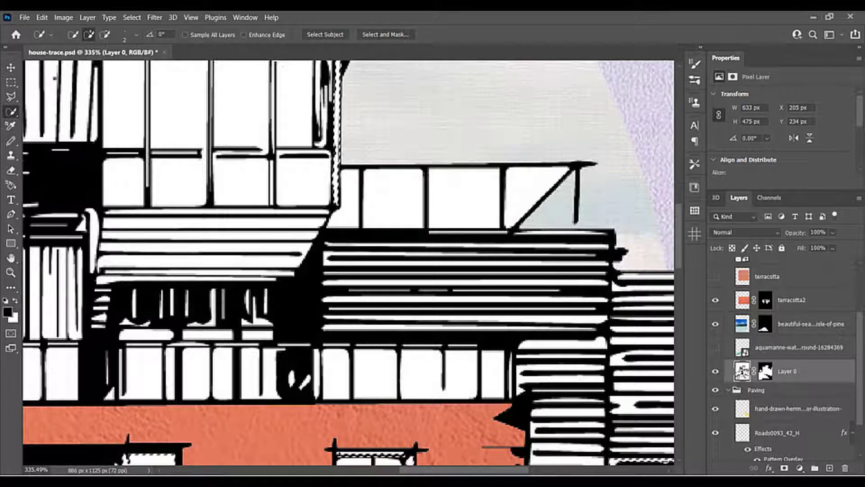
# With the Polygonal Lasso adding to the selection, outline the slatted wall's tower-side edge, underside and the lower wall's edge beside the terracotta facade.
pyautogui.click(11, 97)
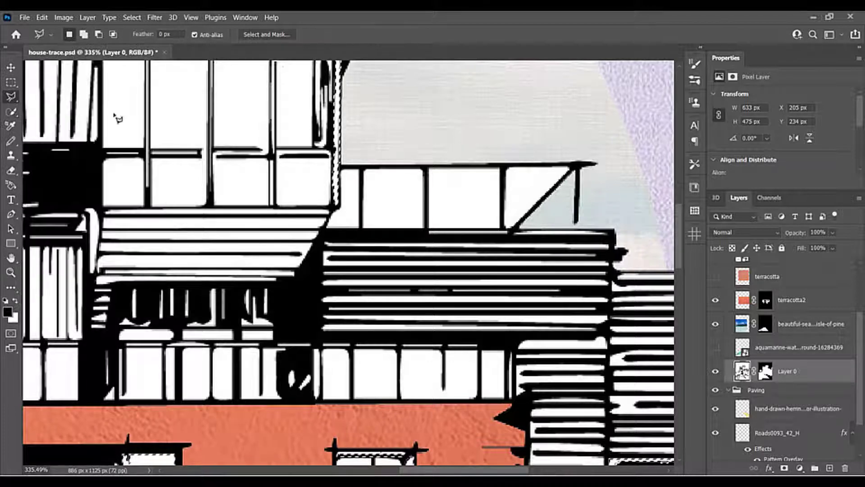
pyautogui.scroll(-4, 342, 213)
pyautogui.scroll(5, 534, 334)
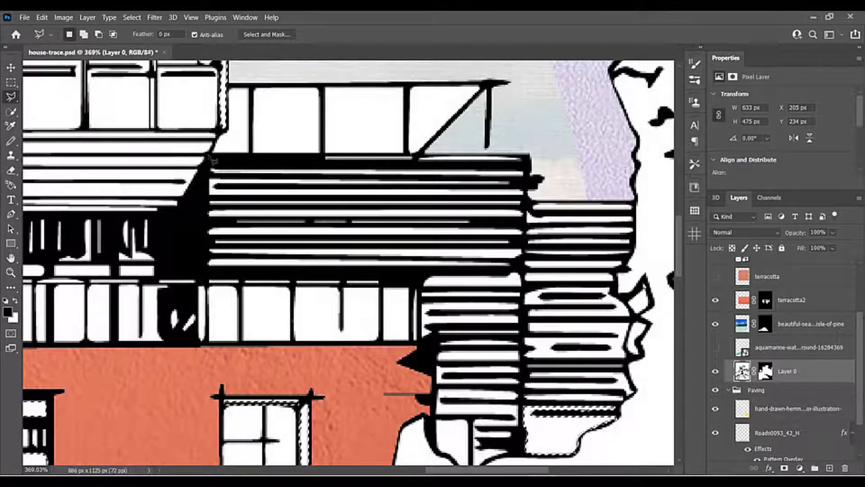
pyautogui.press('shift')
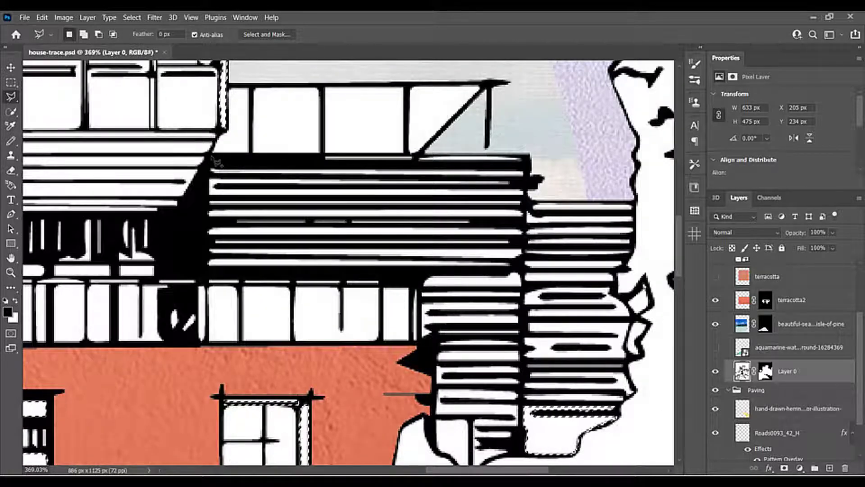
pyautogui.press('shift')
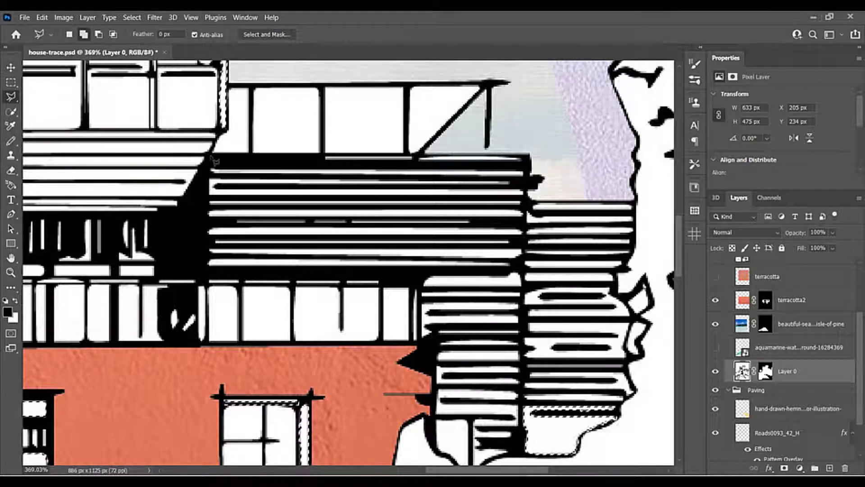
pyautogui.click(211, 157)
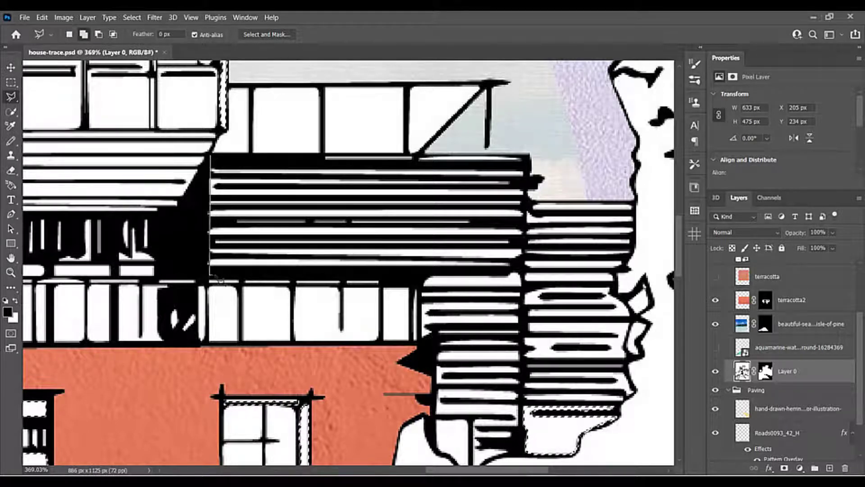
pyautogui.click(422, 275)
pyautogui.click(421, 341)
pyautogui.click(433, 343)
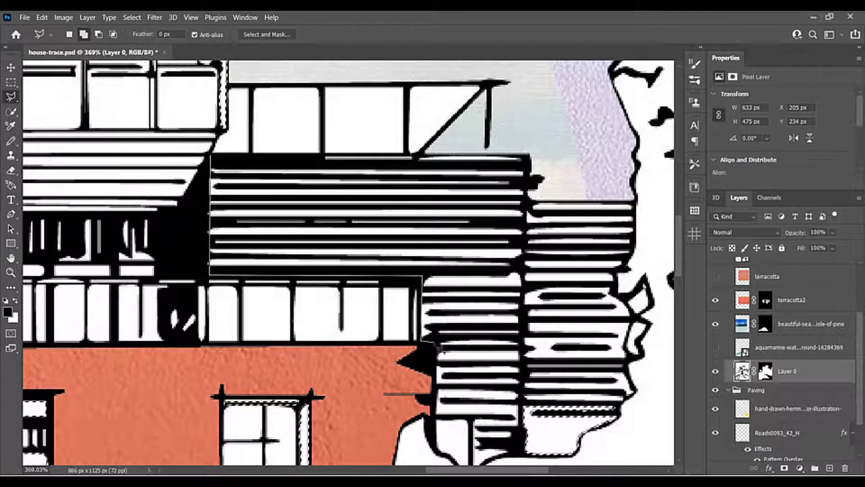
pyautogui.click(436, 441)
# Continue the lasso outline along the bottom of the lower slatted walls, following the shrub's edge to the far side.
pyautogui.scroll(-4, 437, 441)
pyautogui.scroll(3, 448, 411)
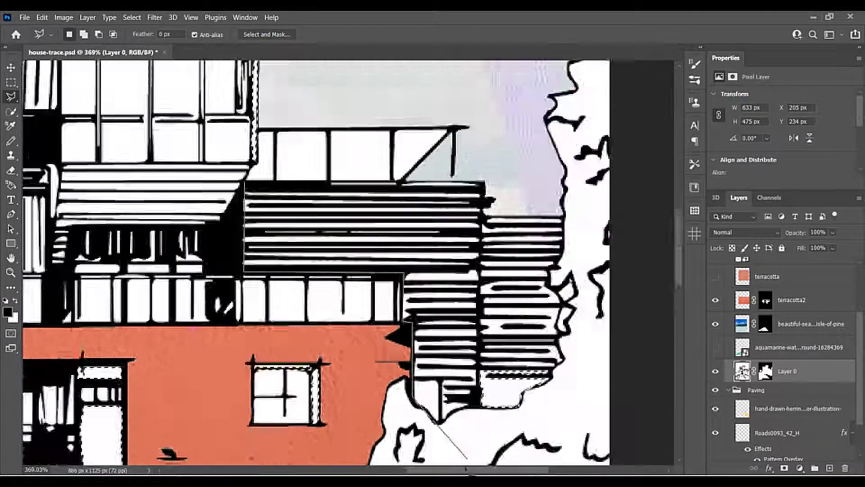
pyautogui.scroll(-5, 469, 457)
pyautogui.click(457, 235)
pyautogui.click(474, 226)
pyautogui.click(490, 219)
pyautogui.scroll(-2, 524, 221)
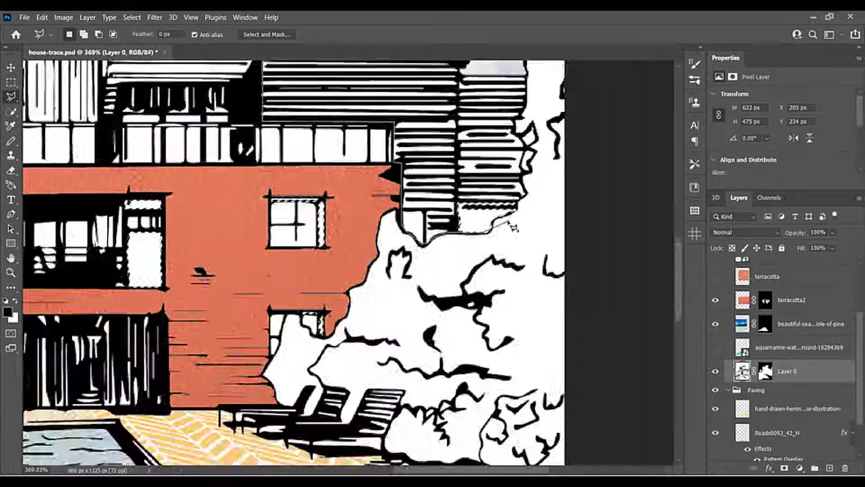
pyautogui.scroll(3, 524, 222)
pyautogui.click(597, 209)
pyautogui.click(604, 191)
pyautogui.click(645, 168)
pyautogui.click(664, 140)
pyautogui.scroll(-3, 662, 108)
pyautogui.scroll(5, 662, 108)
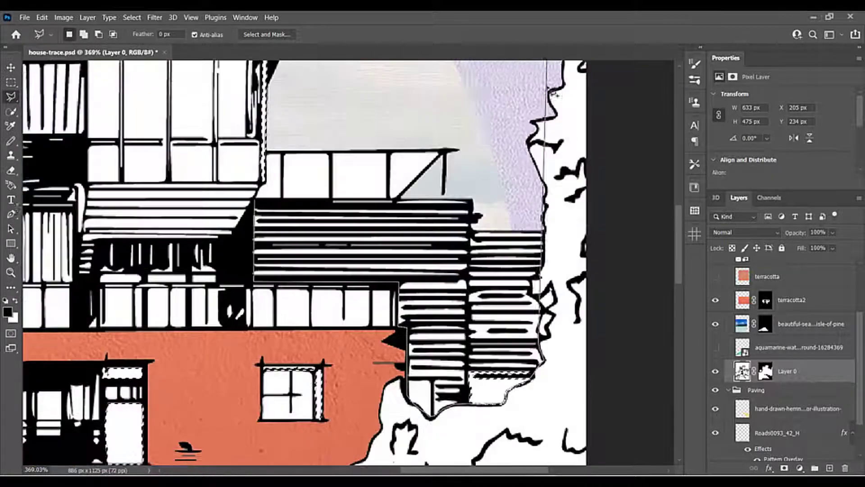
# Trace the far slatted wall's foliage edge and the stepped tops of both walls, and close the lasso selection.
pyautogui.click(539, 345)
pyautogui.click(542, 312)
pyautogui.click(528, 296)
pyautogui.click(543, 273)
pyautogui.click(545, 237)
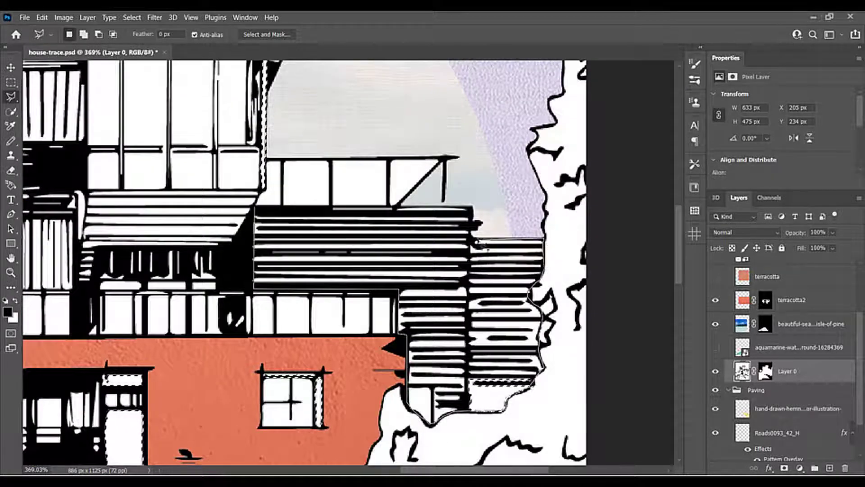
pyautogui.click(472, 237)
pyautogui.click(472, 207)
pyautogui.doubleClick(255, 207)
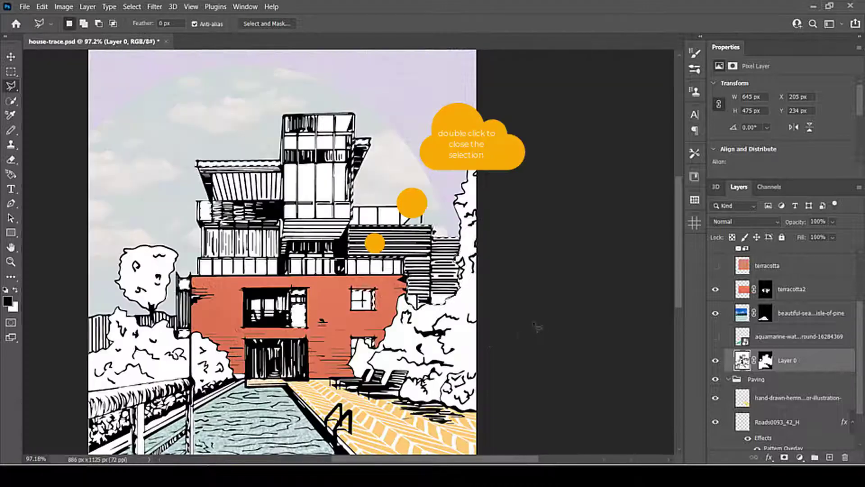
# Show the terracotta layer and mask it to the selected trim, frames and slatted walls.
pyautogui.click(716, 267)
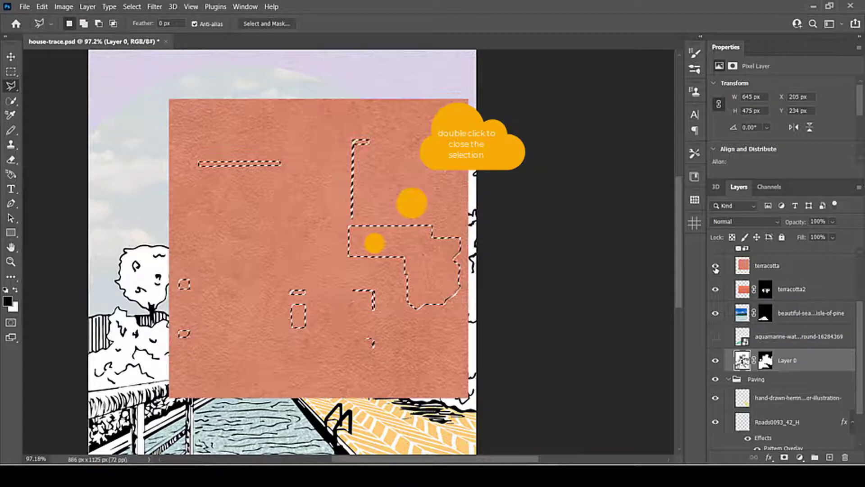
pyautogui.click(767, 266)
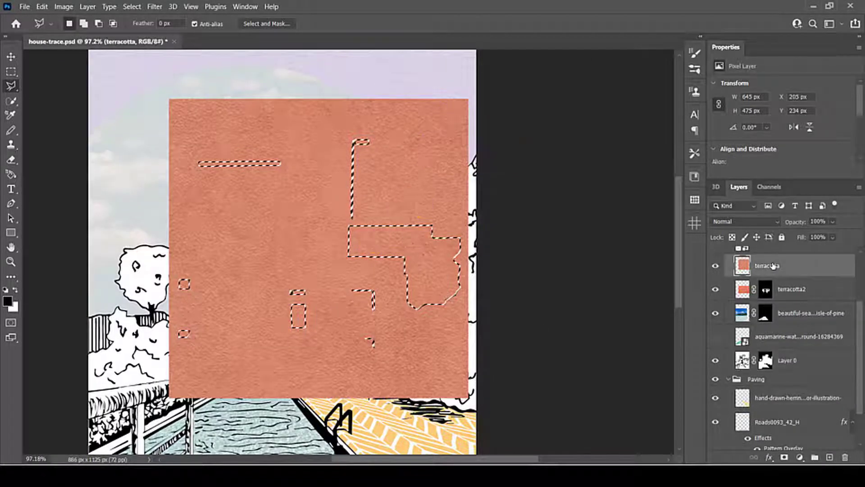
pyautogui.click(784, 457)
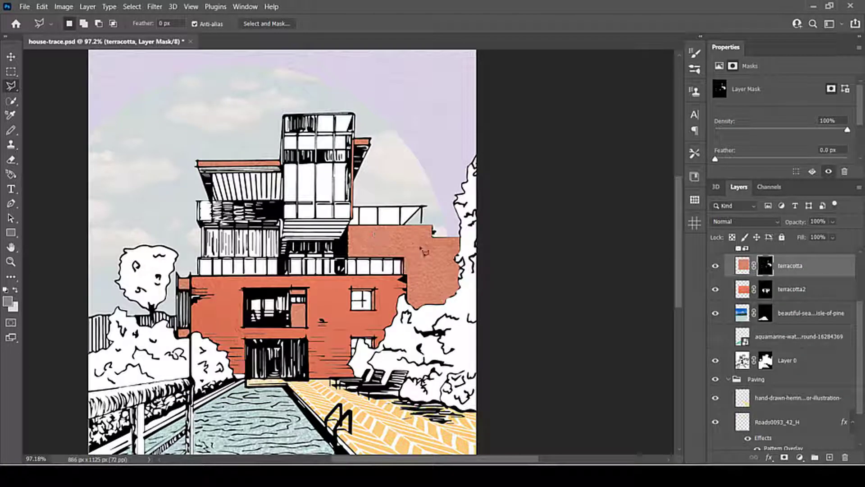
pyautogui.scroll(-3, 474, 264)
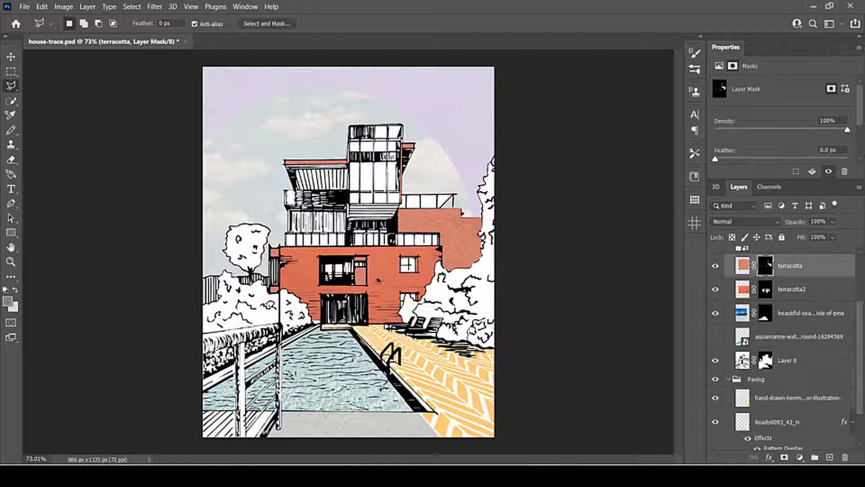
# Place the Laye Linen Soft Pink image from the PS Tutorial Graphics folder into the house drawing.
pyautogui.moveTo(263, 475)
pyautogui.click(263, 423)
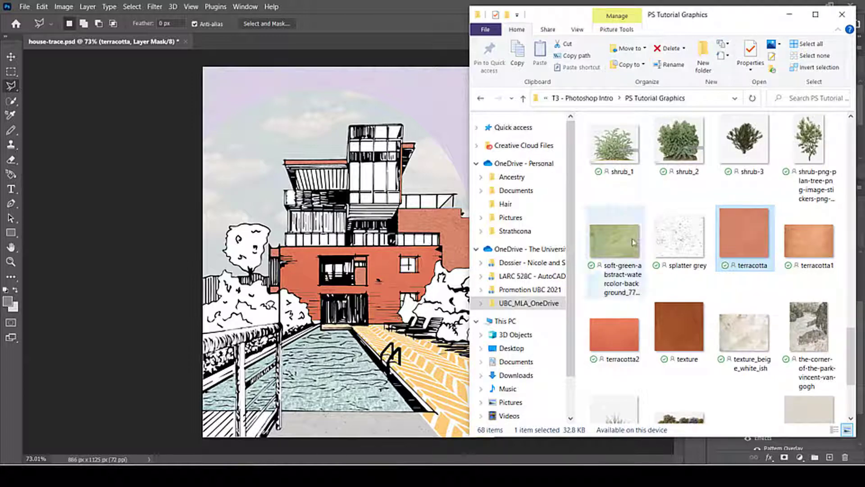
pyautogui.scroll(5, 757, 282)
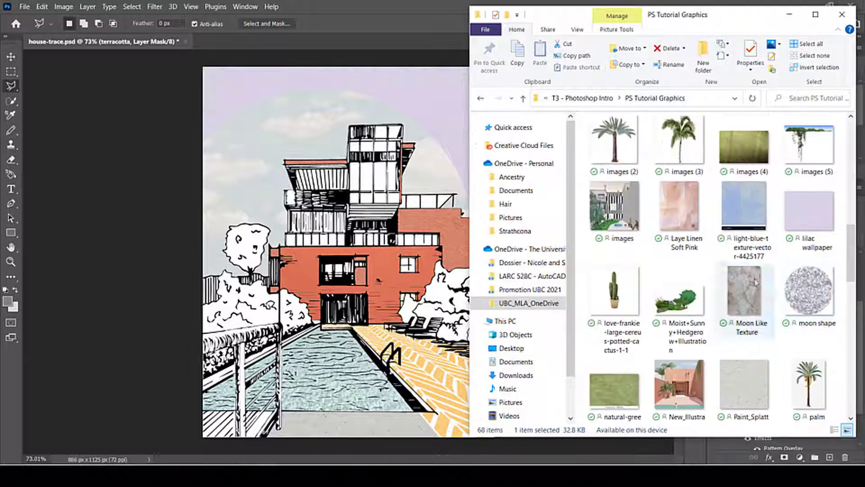
pyautogui.click(679, 218)
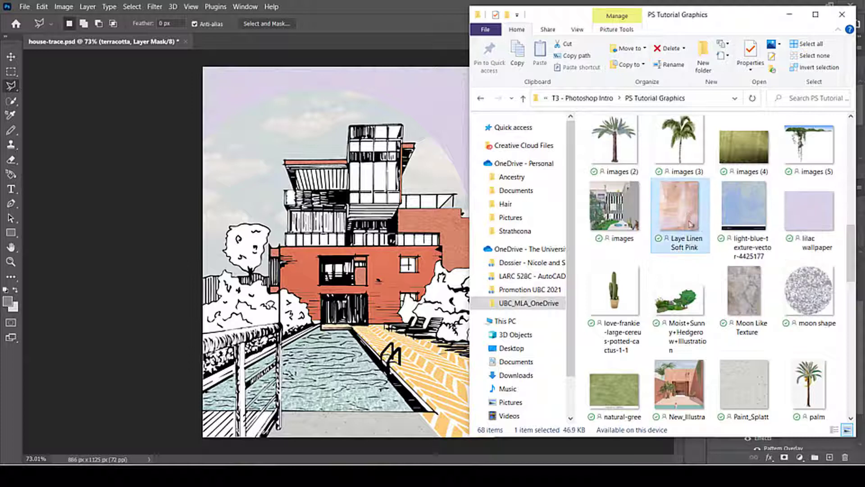
pyautogui.moveTo(390, 203); pyautogui.dragTo(369, 283)
# Scale the Laye Linen Soft Pink texture to about 392% over the house, leave its rotation at 0°, and commit the placement.
pyautogui.moveTo(376, 217); pyautogui.dragTo(577, 101)
pyautogui.moveTo(419, 187); pyautogui.dragTo(362, 247)
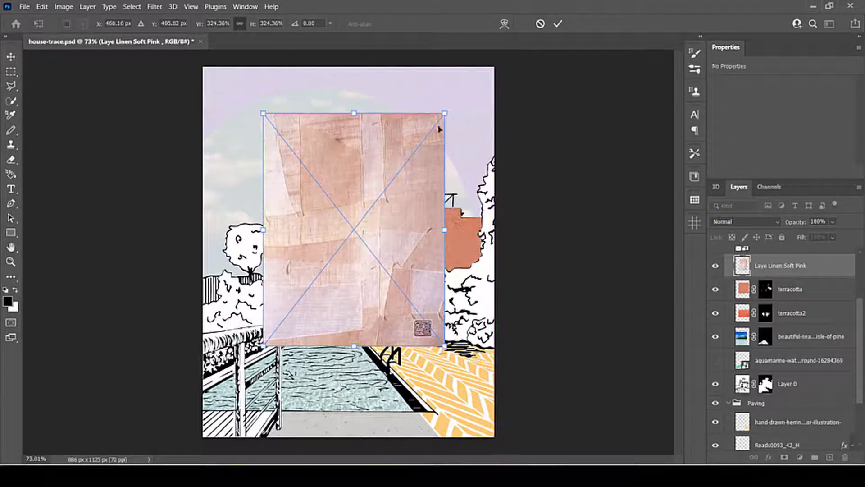
pyautogui.moveTo(455, 110); pyautogui.dragTo(522, 99)
pyautogui.moveTo(448, 148); pyautogui.dragTo(460, 175)
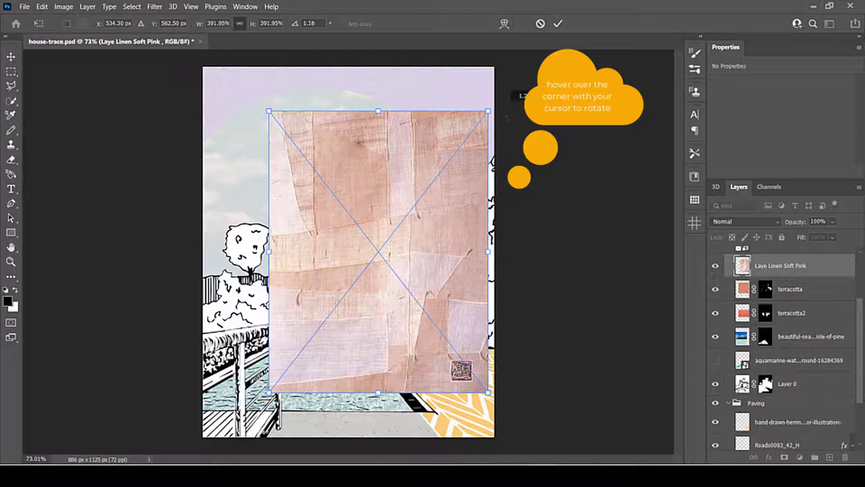
pyautogui.moveTo(506, 117); pyautogui.dragTo(509, 335)
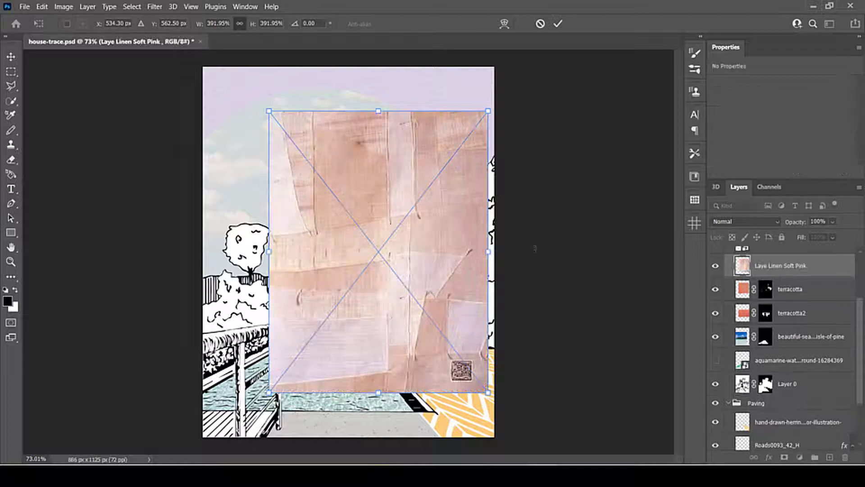
pyautogui.press('Return')
pyautogui.press('l')
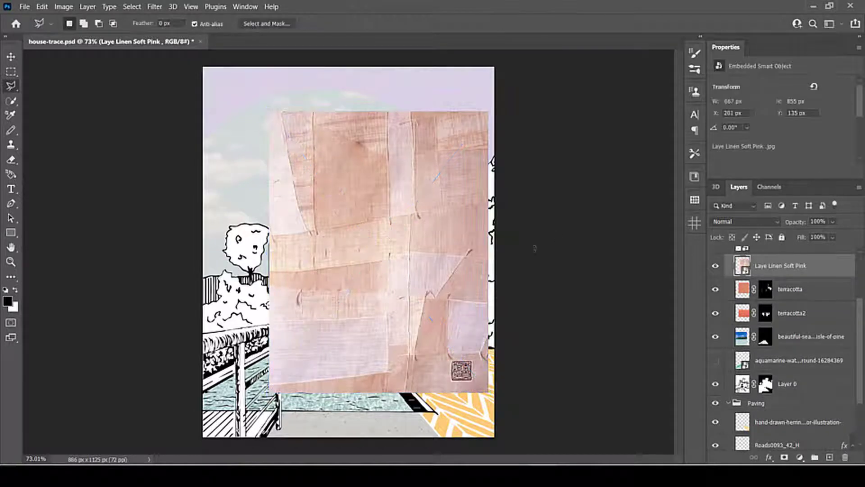
# Hide the Laye Linen Soft Pink layer and use the Quick Selection tool on Layer 0 to select the house's facade and middle storeys.
pyautogui.click(716, 266)
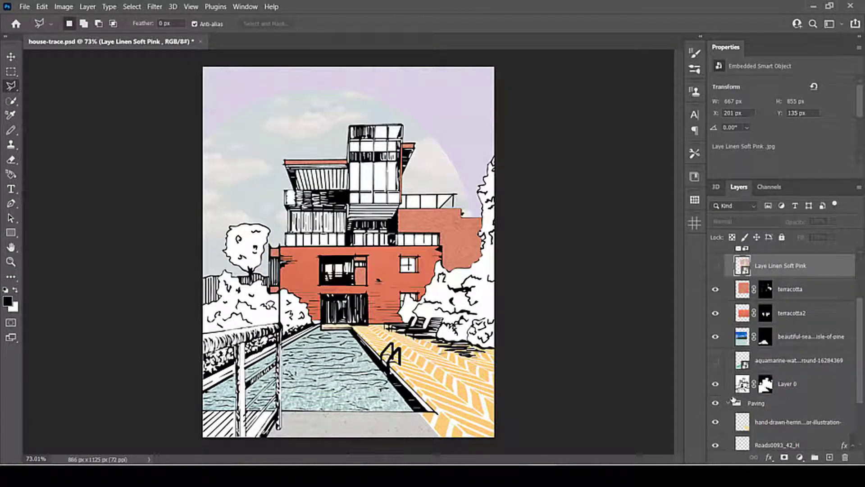
pyautogui.click(745, 387)
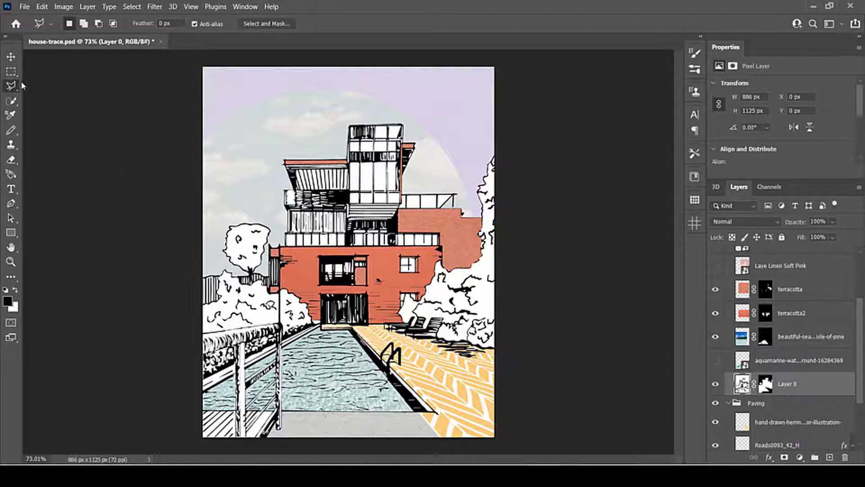
pyautogui.moveTo(10, 101); pyautogui.dragTo(47, 112)
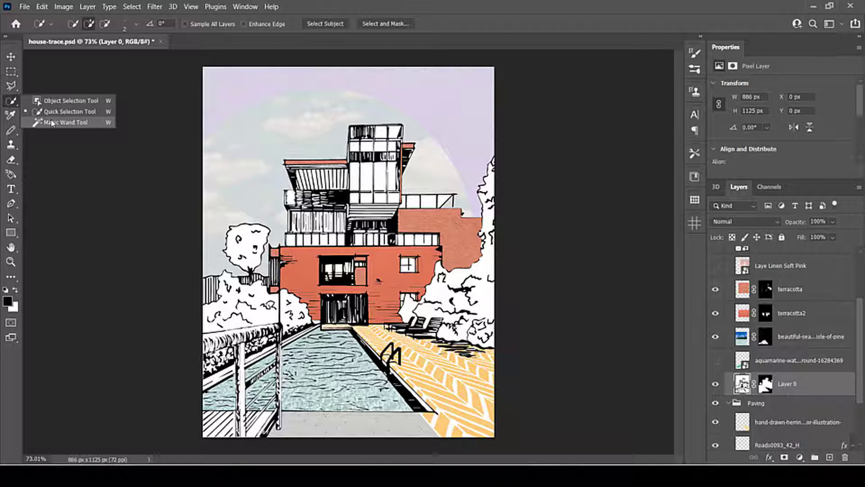
pyautogui.click(51, 122)
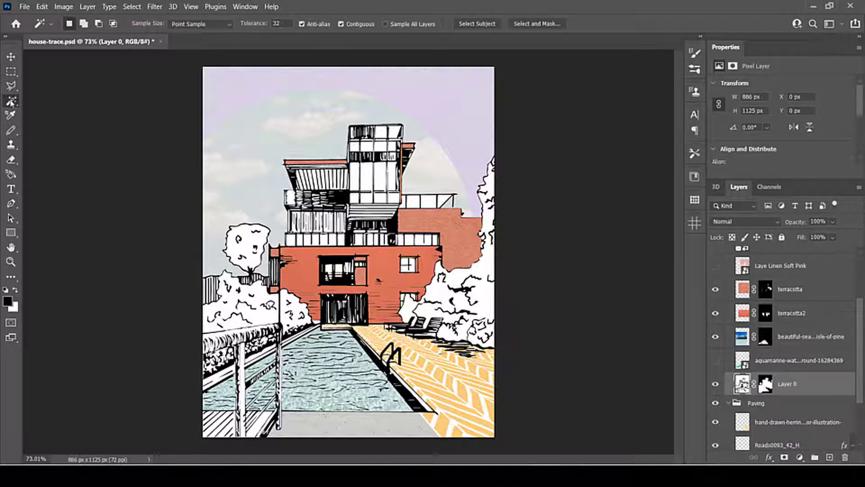
pyautogui.moveTo(11, 101); pyautogui.dragTo(49, 110)
pyautogui.scroll(5, 316, 275)
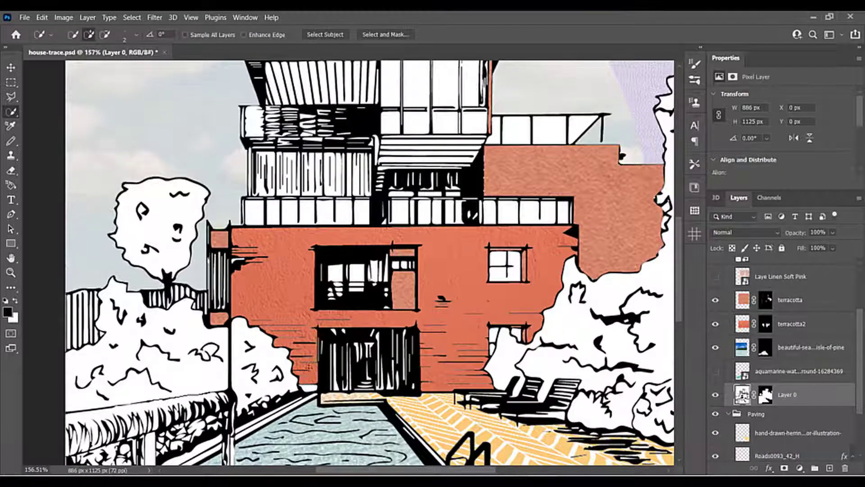
pyautogui.moveTo(271, 252)
pyautogui.mouseDown()
pyautogui.moveTo(291, 302)
pyautogui.moveTo(279, 230)
pyautogui.moveTo(343, 324)
pyautogui.moveTo(536, 288)
pyautogui.moveTo(608, 230)
pyautogui.moveTo(469, 342)
pyautogui.moveTo(545, 167)
pyautogui.moveTo(451, 210)
pyautogui.moveTo(334, 180)
pyautogui.moveTo(288, 126)
pyautogui.moveTo(342, 90)
pyautogui.mouseUp()
pyautogui.moveTo(388, 108); pyautogui.dragTo(473, 122)
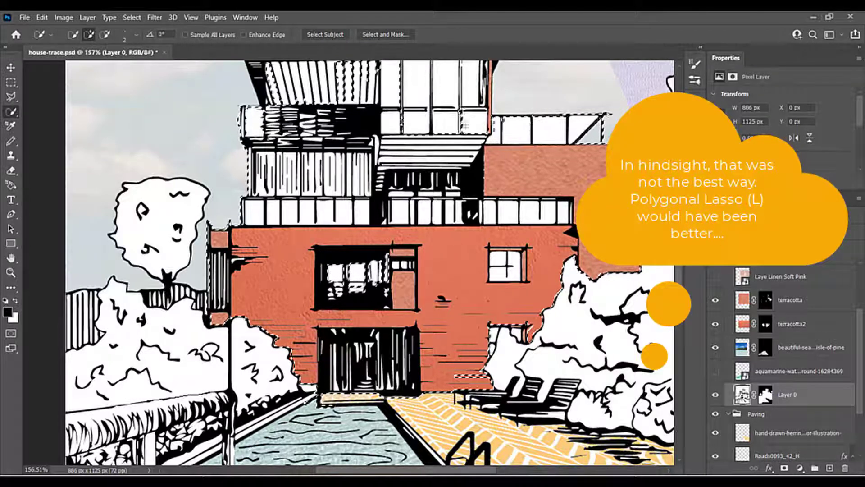
# Extend the quick selection over the slatted roof overhang, the glazed tower and the small roof overhang beside it.
pyautogui.scroll(-5, 419, 176)
pyautogui.scroll(6, 408, 81)
pyautogui.moveTo(405, 148)
pyautogui.mouseDown()
pyautogui.moveTo(261, 175)
pyautogui.moveTo(354, 203)
pyautogui.mouseUp()
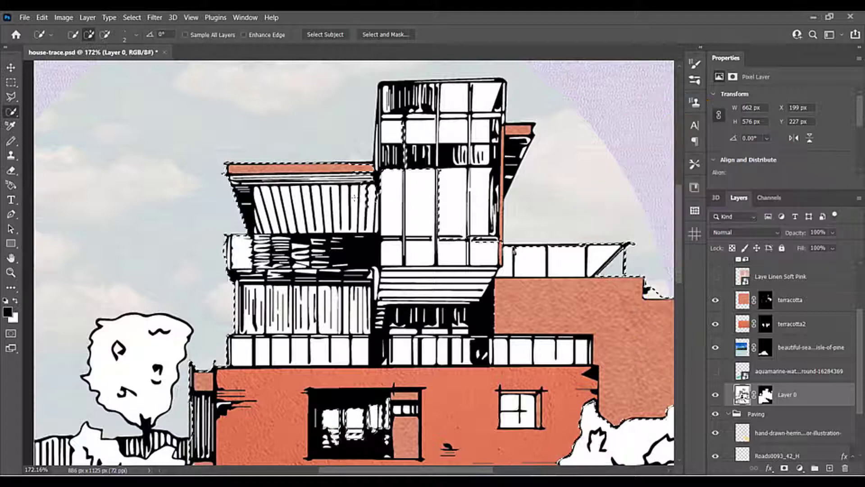
pyautogui.moveTo(419, 131)
pyautogui.mouseDown()
pyautogui.moveTo(455, 99)
pyautogui.moveTo(453, 179)
pyautogui.moveTo(494, 207)
pyautogui.mouseUp()
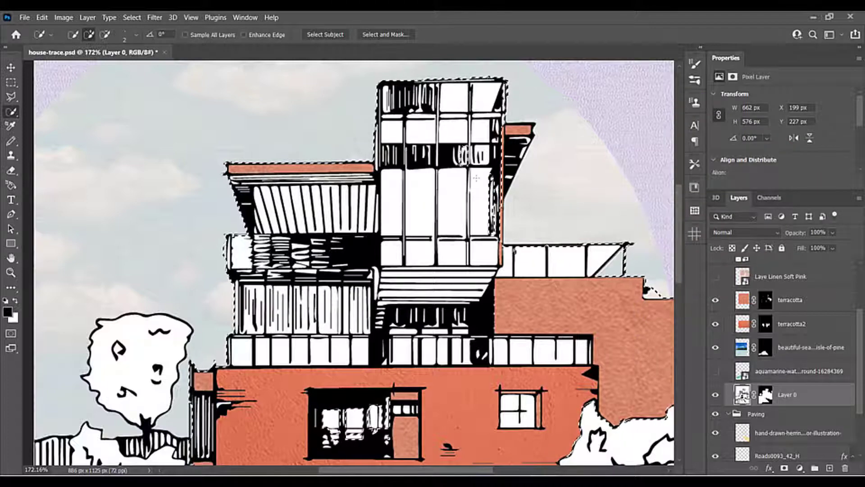
pyautogui.moveTo(518, 140); pyautogui.dragTo(510, 174)
pyautogui.scroll(-5, 500, 189)
pyautogui.scroll(6, 419, 370)
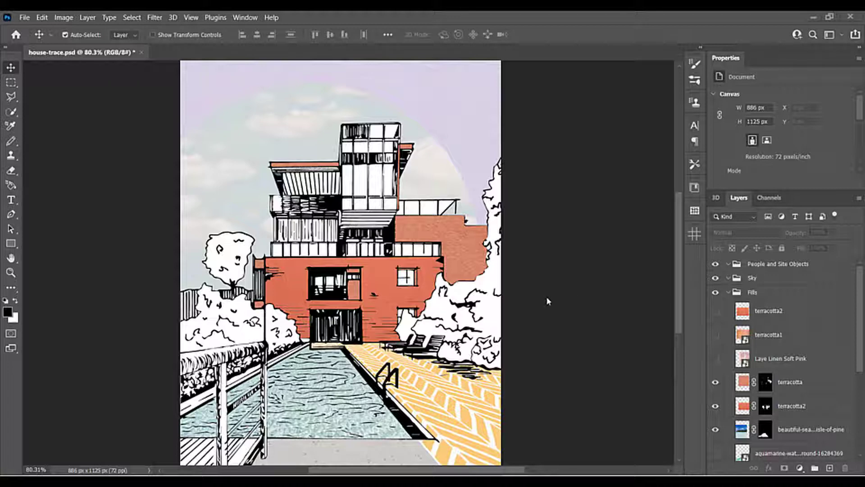
# Restore the house selection, show the Laye Linen Soft Pink layer, and mask the layer to that selection.
pyautogui.hotkey('ctrl', 'shift', 'd')
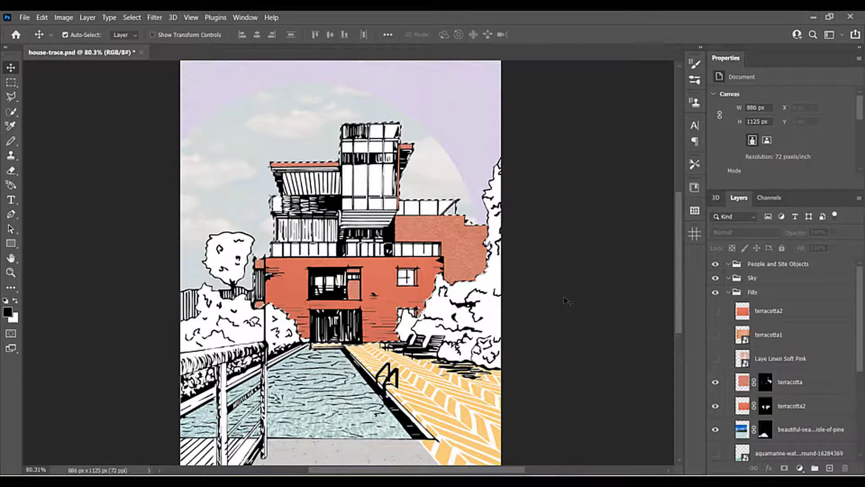
pyautogui.click(716, 359)
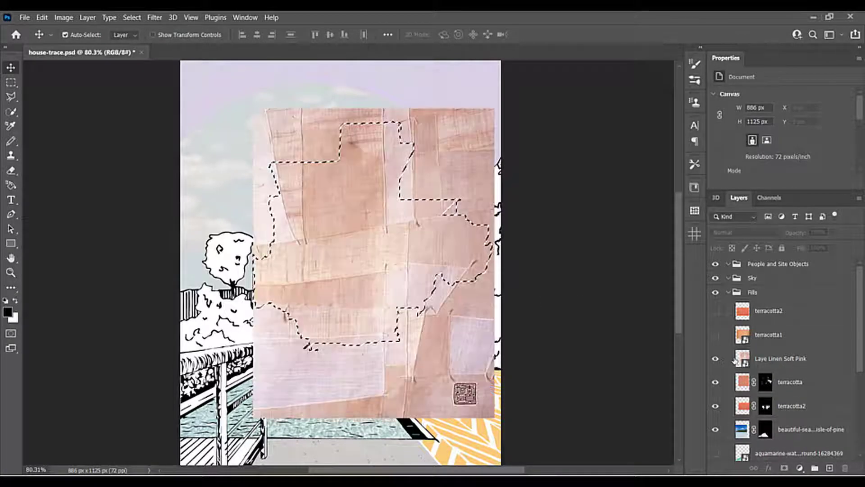
pyautogui.click(789, 360)
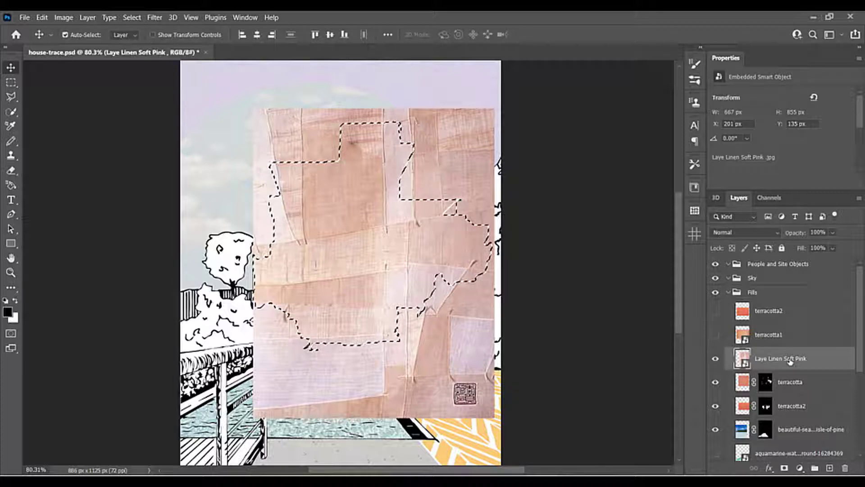
pyautogui.click(784, 468)
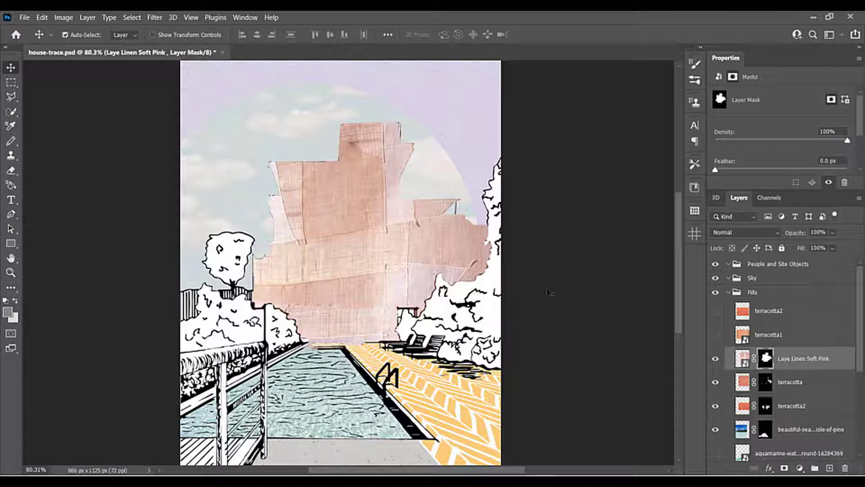
# Hide the Laye Linen Soft Pink layer, make Layer 0 active, and save the document.
pyautogui.click(716, 359)
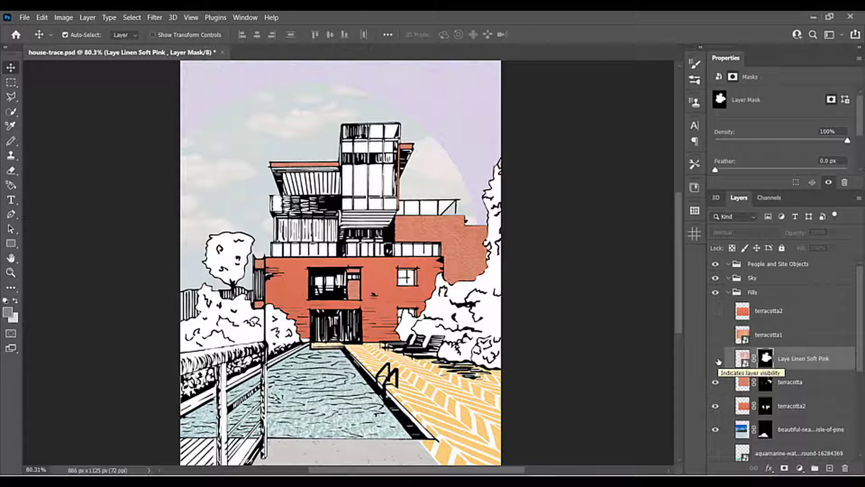
pyautogui.scroll(-4, 718, 361)
pyautogui.click(742, 396)
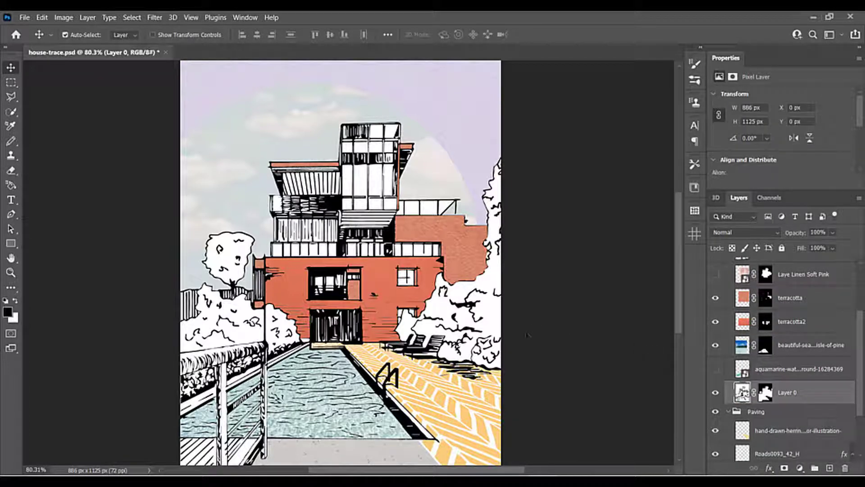
pyautogui.hotkey('ctrl', 's')
# Select the black linework on Layer 0 using Color Range with sampled colors and a fuzziness of 40.
pyautogui.click(132, 18)
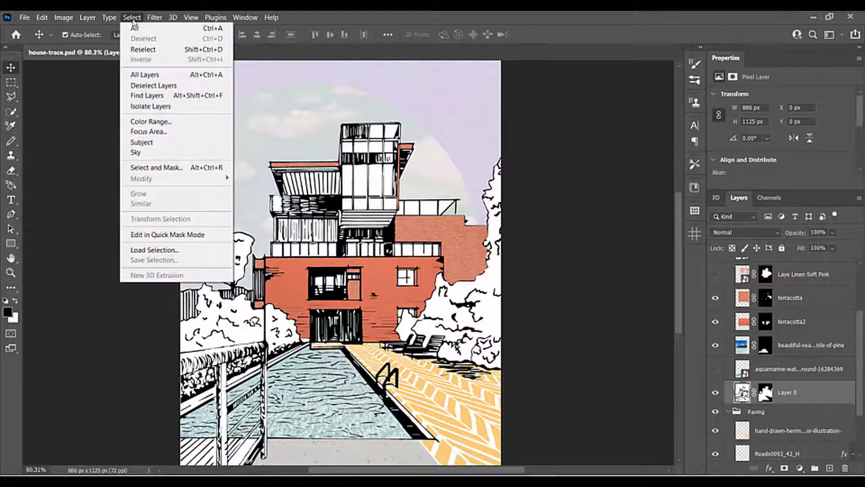
pyautogui.click(165, 120)
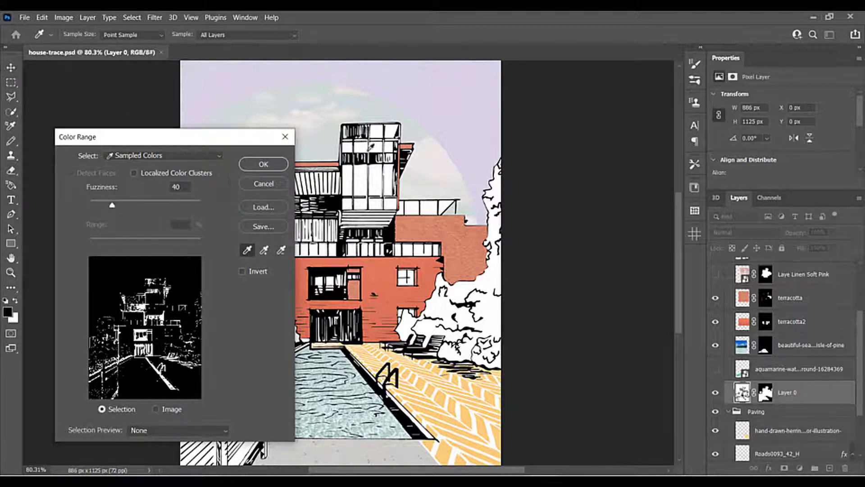
pyautogui.scroll(12, 473, 301)
pyautogui.scroll(-8, 508, 297)
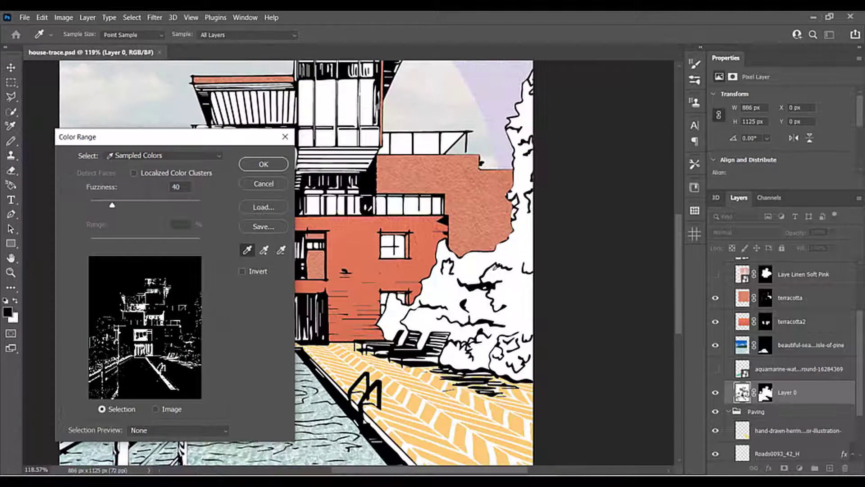
pyautogui.scroll(5, 379, 185)
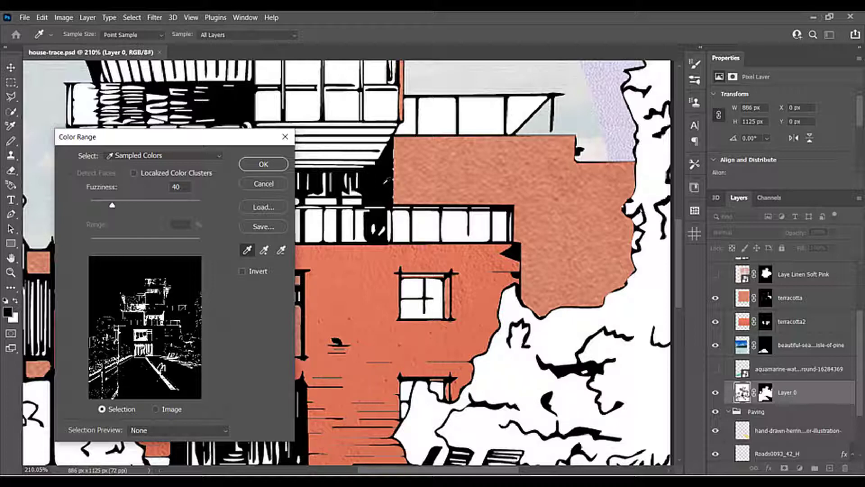
pyautogui.click(263, 164)
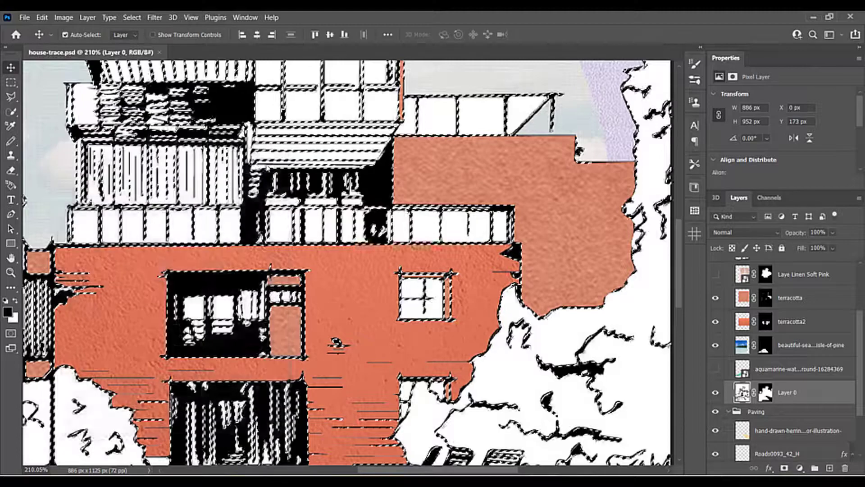
# Show and rasterize the Laye Linen Soft Pink layer, delete the selected linework areas from it, and deselect.
pyautogui.hotkey('ctrl', '0')
pyautogui.scroll(-1, 360, 197)
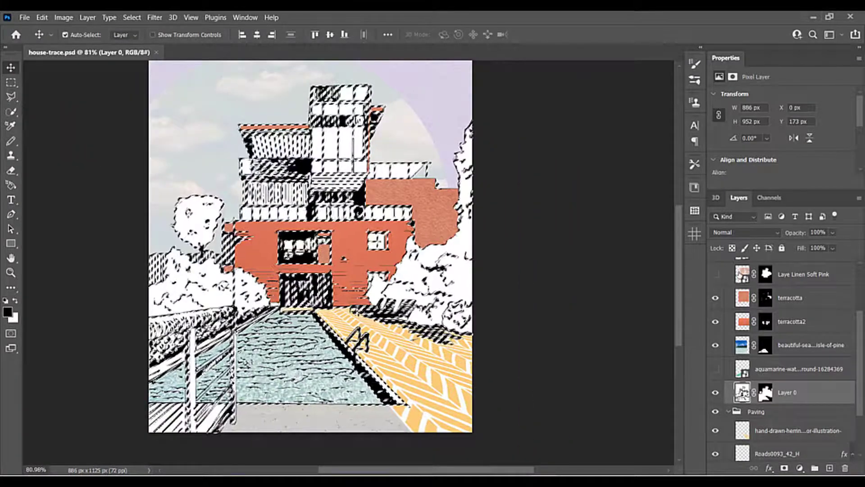
pyautogui.click(720, 280)
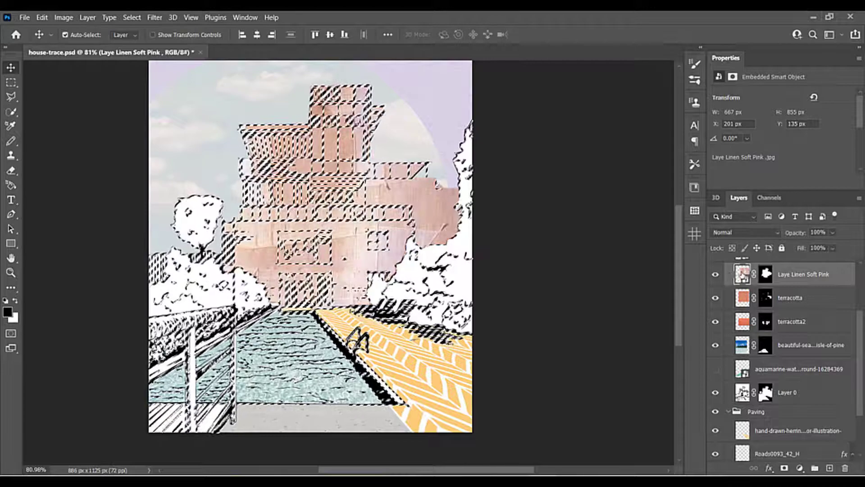
pyautogui.rightClick(791, 285)
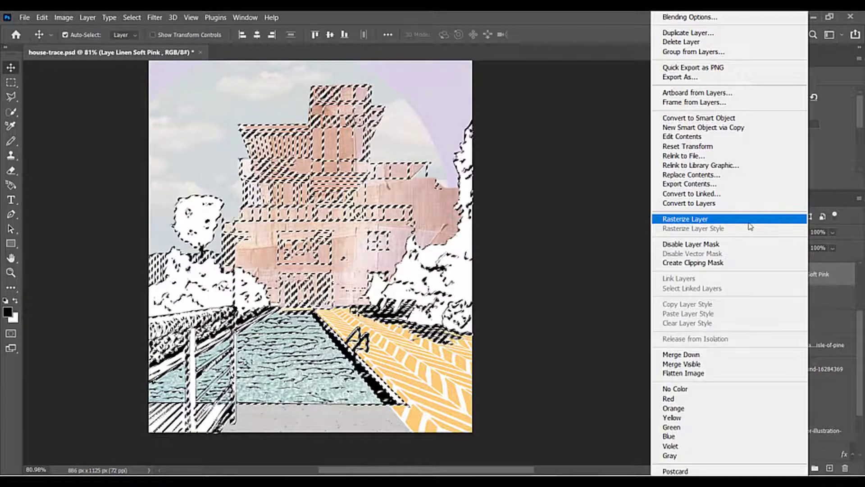
pyautogui.click(749, 219)
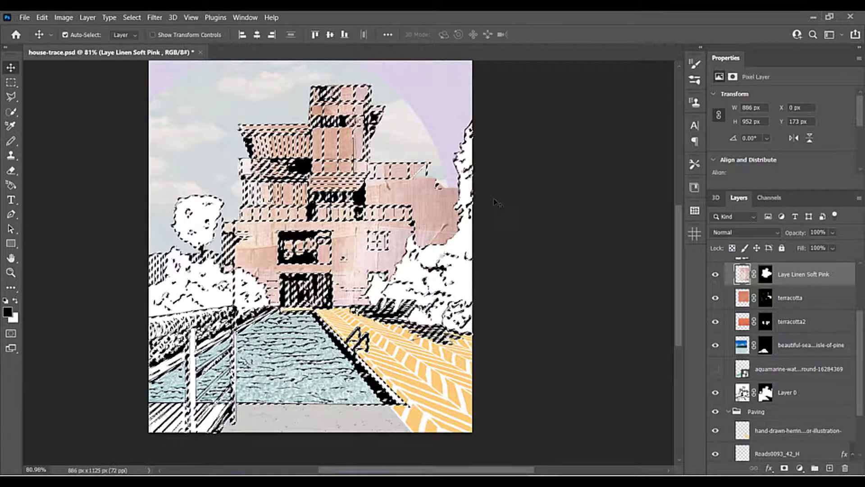
pyautogui.scroll(-2, 424, 209)
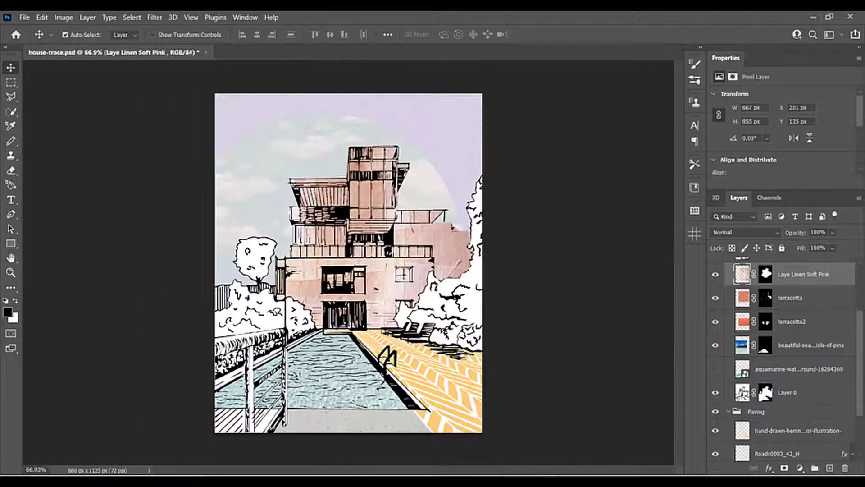
# Lower the Laye Linen Soft Pink layer's opacity to 77%.
pyautogui.scroll(4, 423, 208)
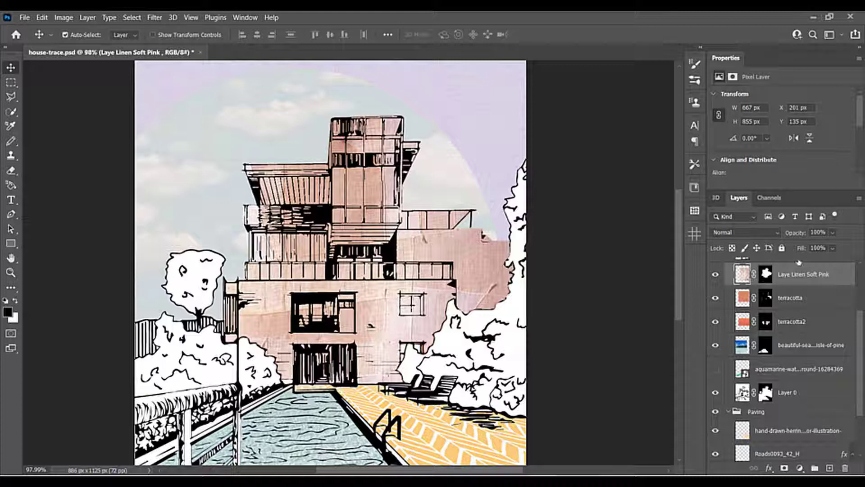
pyautogui.click(833, 233)
pyautogui.moveTo(845, 248); pyautogui.dragTo(832, 247)
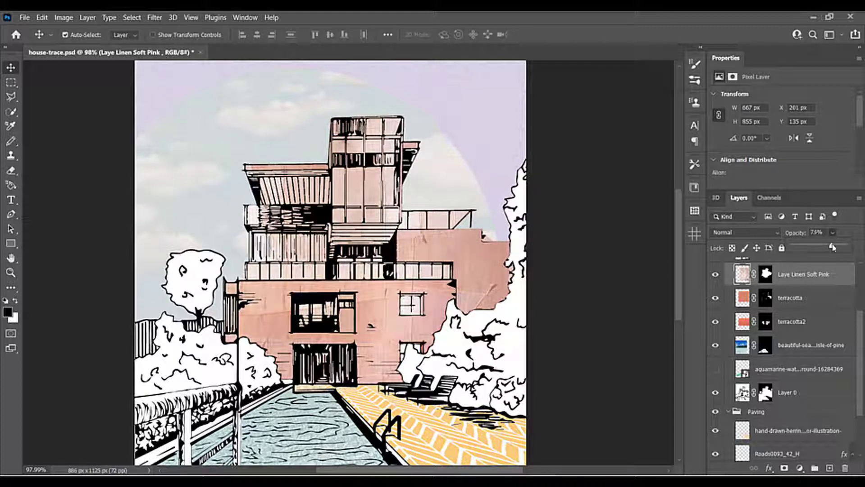
pyautogui.scroll(-2, 411, 261)
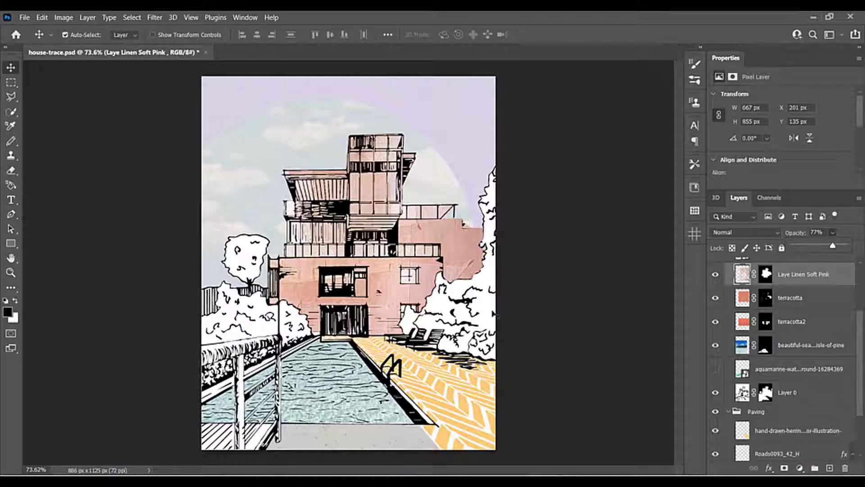
pyautogui.click(610, 269)
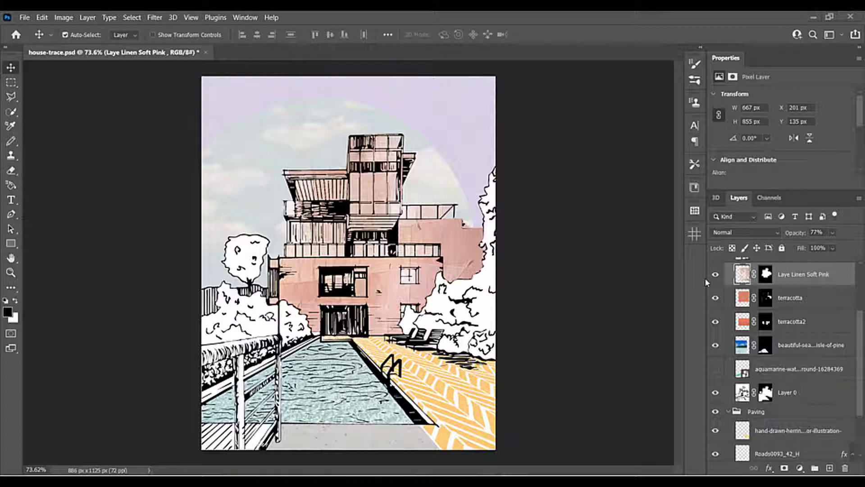
# Place the green-suede leather texture from the PS Tutorial Graphics folder over the bushes beside the pool railing, scaled to about 744 × 492 px.
pyautogui.hotkey('alt', 'Tab')
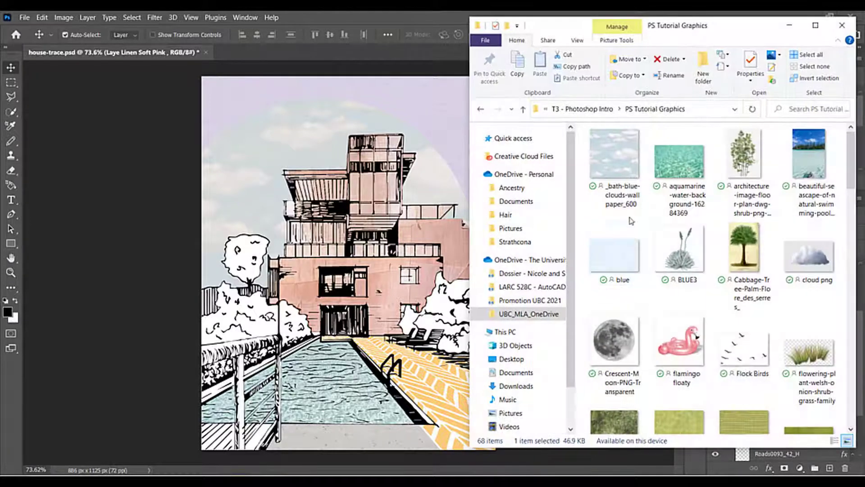
pyautogui.scroll(-5, 712, 332)
pyautogui.scroll(2, 810, 263)
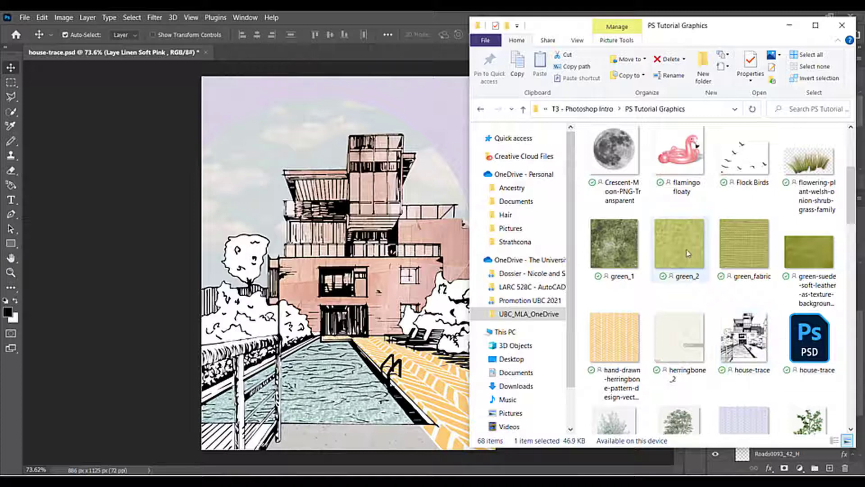
pyautogui.moveTo(809, 263); pyautogui.dragTo(361, 256)
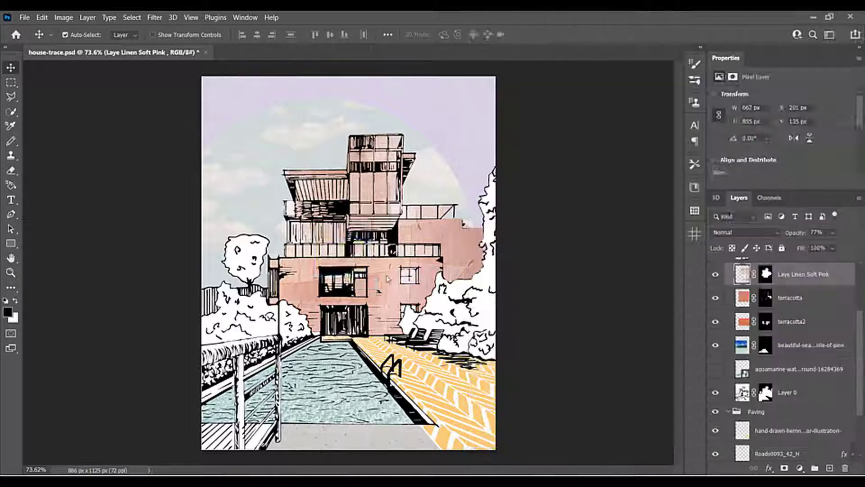
pyautogui.moveTo(452, 194); pyautogui.dragTo(490, 168)
pyautogui.moveTo(429, 220); pyautogui.dragTo(325, 289)
pyautogui.press('Return')
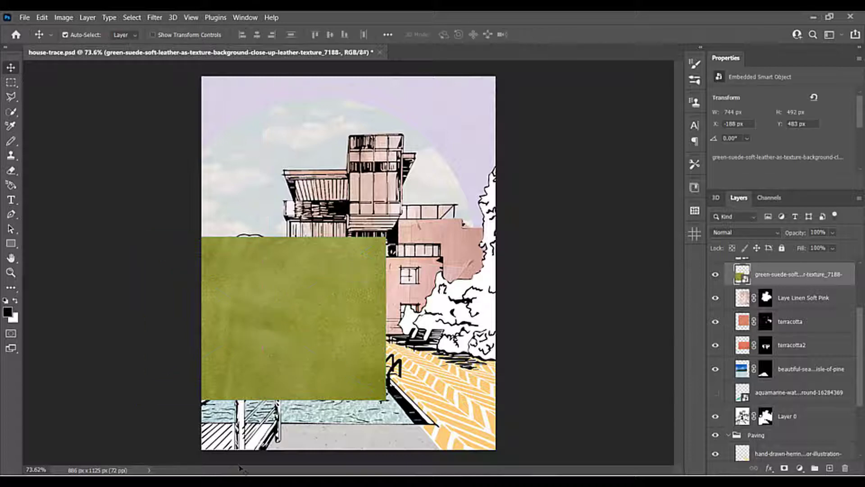
# Place the green_2 texture at 100% scale over the bushes and move it up to about X -28 px, Y 259 px.
pyautogui.click(241, 480)
pyautogui.moveTo(680, 247); pyautogui.dragTo(347, 305)
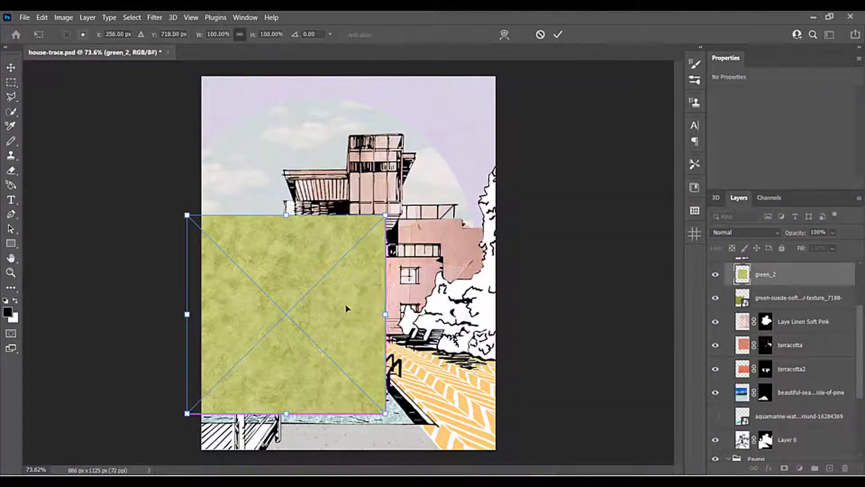
pyautogui.press('Return')
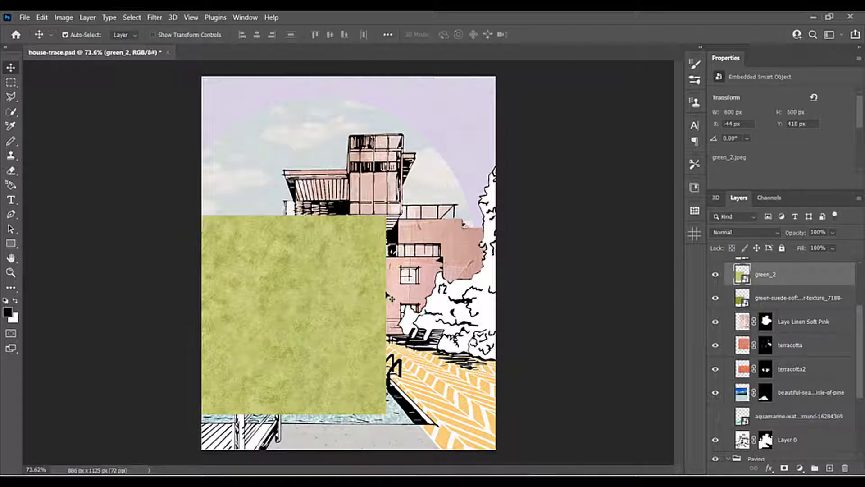
pyautogui.moveTo(352, 327); pyautogui.dragTo(359, 272)
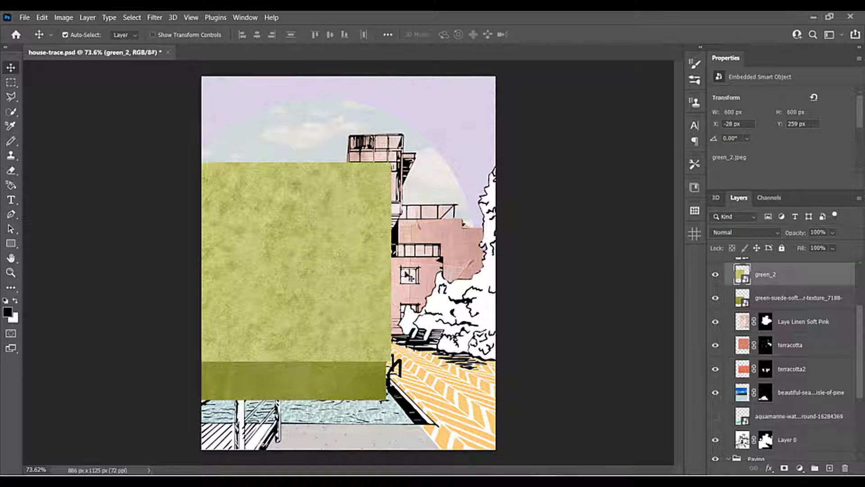
# Hide both green texture layers and select the white bushes behind the railing on Layer 0 with the Magic Wand at tolerance 32.
pyautogui.click(717, 301)
pyautogui.click(715, 274)
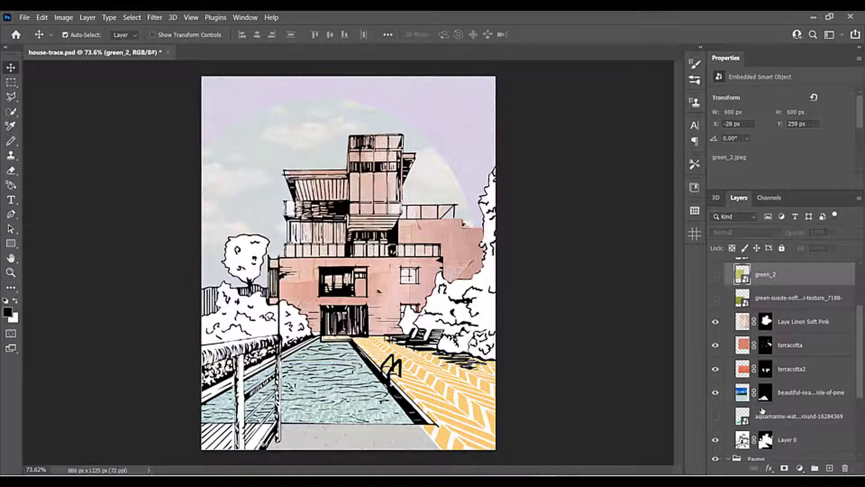
pyautogui.click(742, 442)
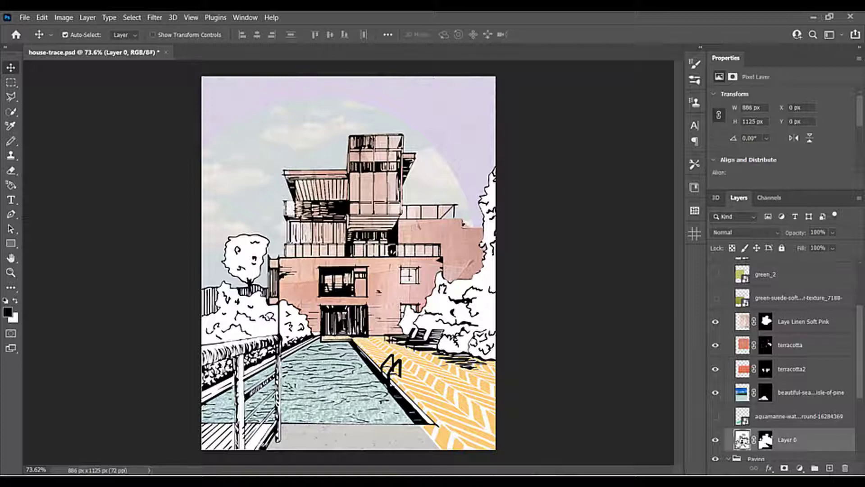
pyautogui.click(11, 111)
pyautogui.click(65, 133)
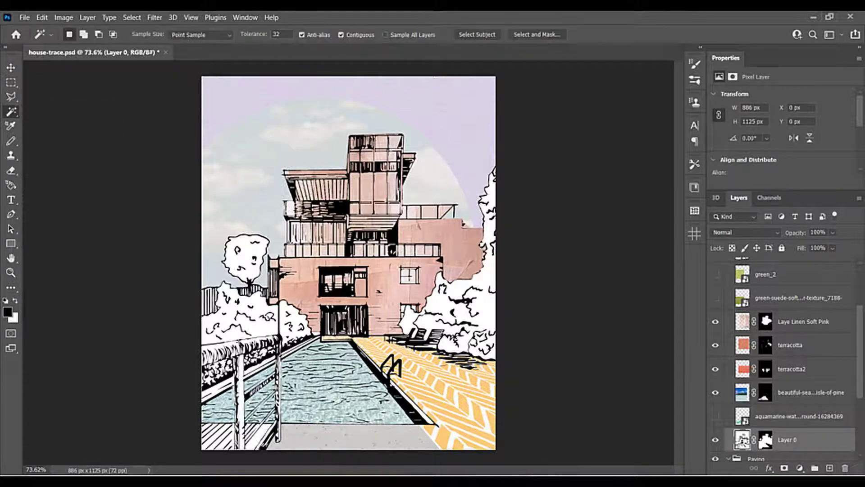
pyautogui.scroll(5, 246, 313)
pyautogui.click(303, 310)
pyautogui.scroll(4, 303, 310)
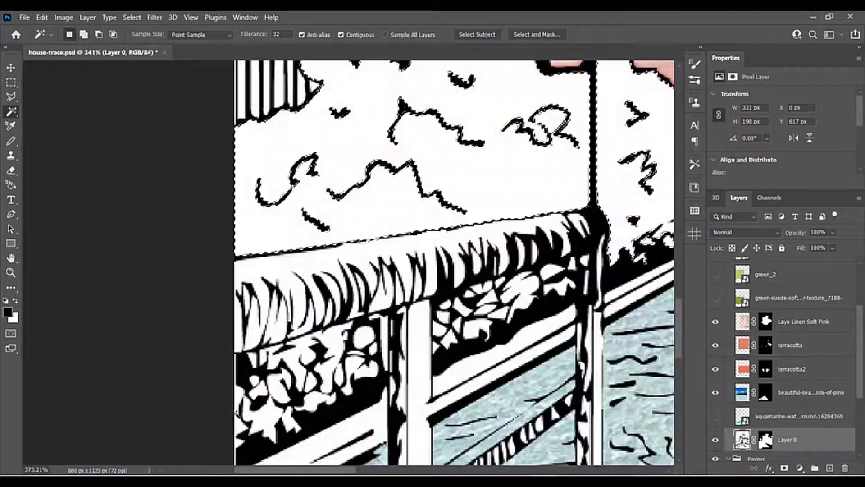
# Add the white foliage patches beneath the handrail and between the railing posts to the bush selection.
pyautogui.scroll(1, 236, 413)
pyautogui.keyDown('shift'); pyautogui.click(264, 422); pyautogui.keyUp('shift')
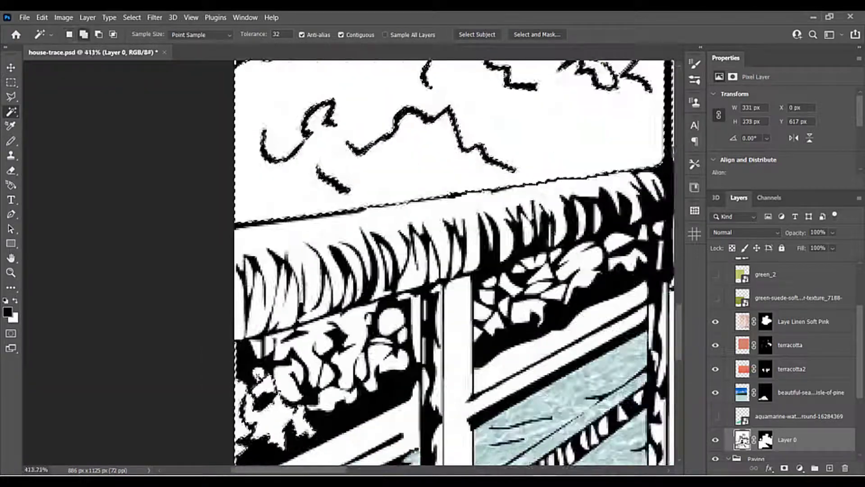
pyautogui.keyDown('shift'); pyautogui.click(308, 337); pyautogui.keyUp('shift')
pyautogui.keyDown('shift'); pyautogui.click(354, 328); pyautogui.keyUp('shift')
pyautogui.keyDown('shift'); pyautogui.click(399, 333); pyautogui.keyUp('shift')
pyautogui.scroll(-3, 391, 370)
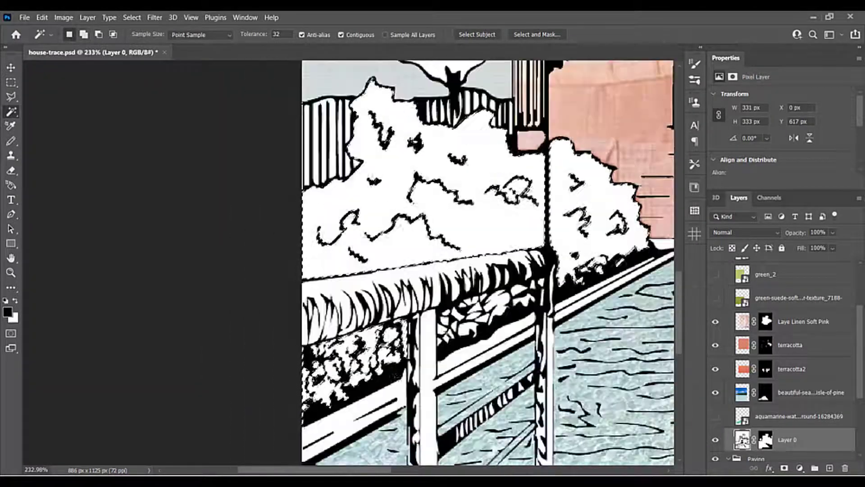
pyautogui.scroll(6, 450, 339)
pyautogui.keyDown('shift'); pyautogui.click(312, 360); pyautogui.keyUp('shift')
pyautogui.keyDown('shift'); pyautogui.click(427, 333); pyautogui.keyUp('shift')
pyautogui.keyDown('shift'); pyautogui.click(437, 307); pyautogui.keyUp('shift')
pyautogui.keyDown('shift'); pyautogui.click(450, 354); pyautogui.keyUp('shift')
pyautogui.keyDown('shift'); pyautogui.click(507, 331); pyautogui.keyUp('shift')
pyautogui.keyDown('shift'); pyautogui.click(518, 244); pyautogui.keyUp('shift')
pyautogui.scroll(-10, 539, 269)
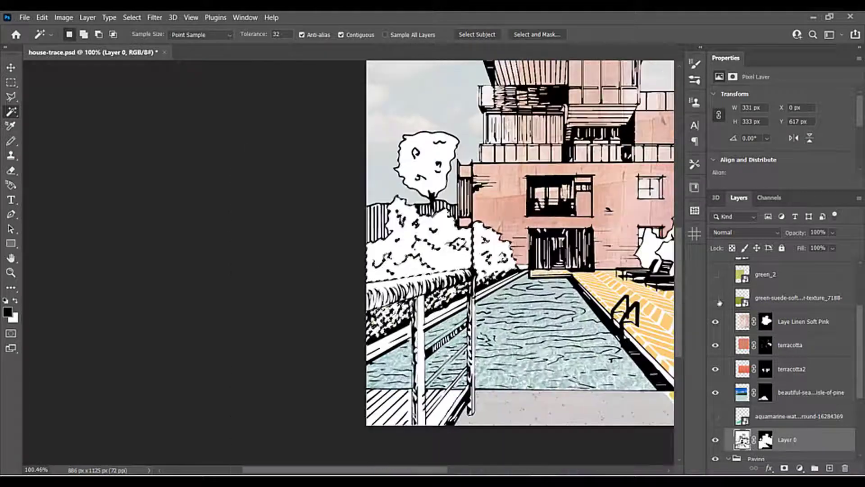
# Show the green-suede texture layer, save the current selection as "bush", and mask the layer to that selection.
pyautogui.click(716, 298)
pyautogui.click(781, 299)
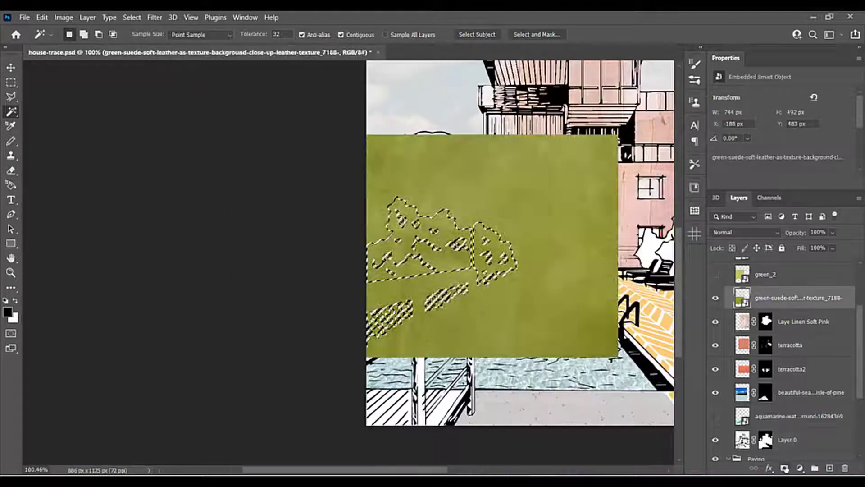
pyautogui.click(784, 468)
pyautogui.hotkey('ctrl', 'z')
pyautogui.click(132, 17)
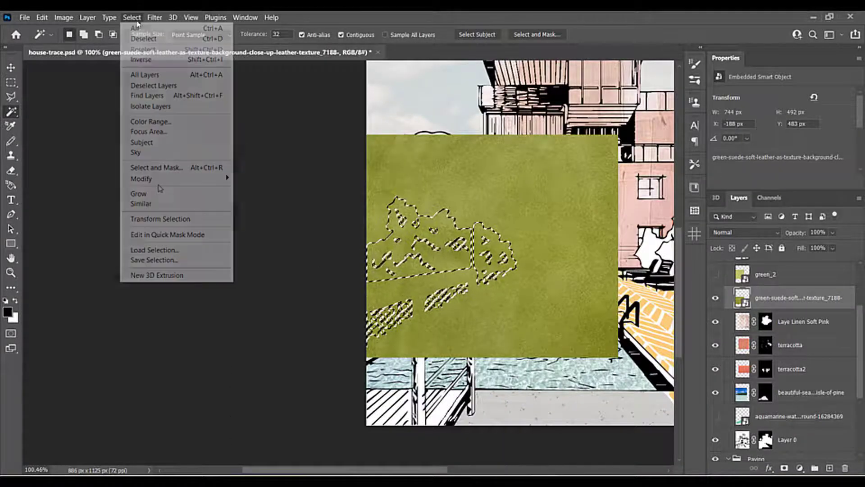
pyautogui.click(171, 247)
pyautogui.write('bush')
pyautogui.press('Return')
pyautogui.click(784, 468)
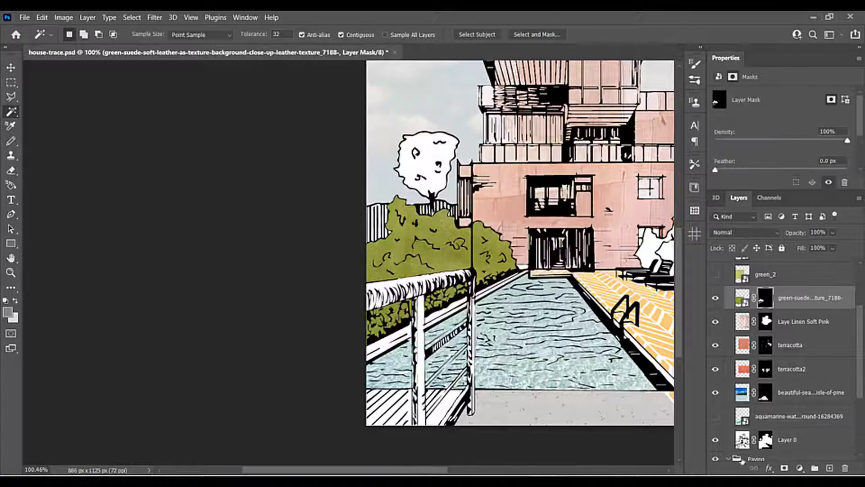
# Show the green_2 layer and position it over the masked bushes at X -65 px, Y 418 px.
pyautogui.click(715, 274)
pyautogui.press('v')
pyautogui.click(548, 232)
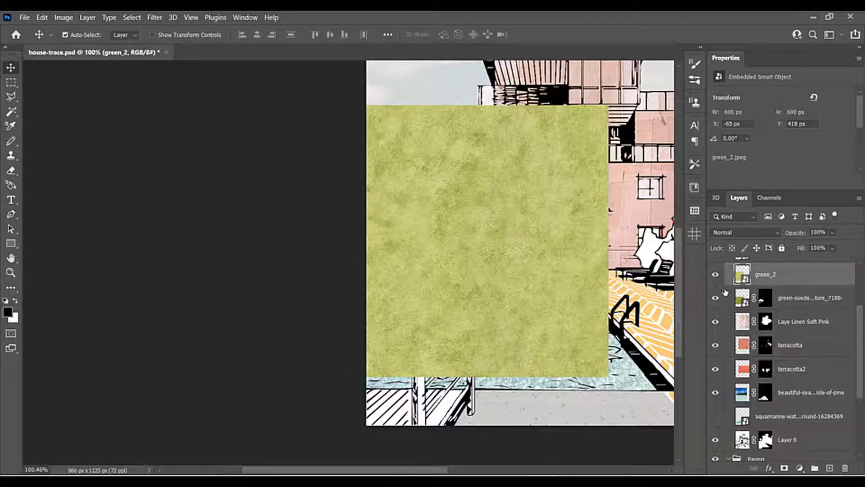
# Load the saved "bush" selection with the green_2 layer active.
pyautogui.click(131, 17)
pyautogui.click(222, 250)
pyautogui.click(419, 149)
pyautogui.click(404, 210)
pyautogui.click(519, 127)
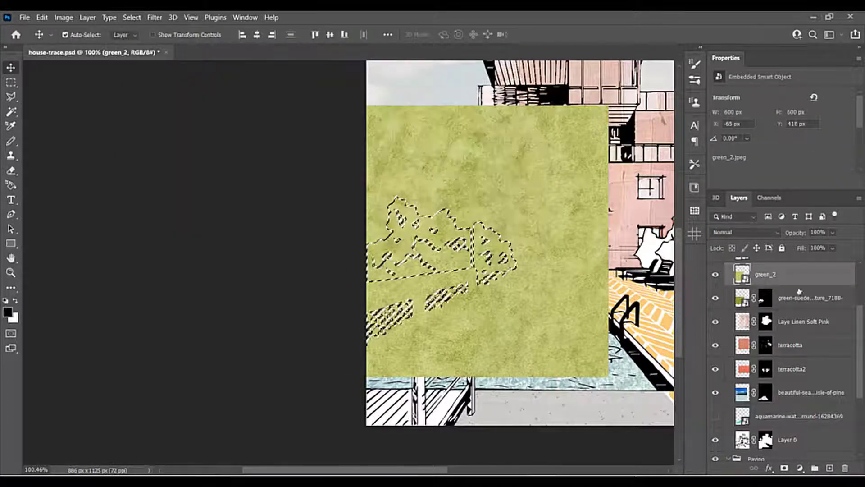
# Mask the green_2 layer to the loaded bush selection and lower the layer's opacity to 68%.
pyautogui.click(784, 468)
pyautogui.click(833, 232)
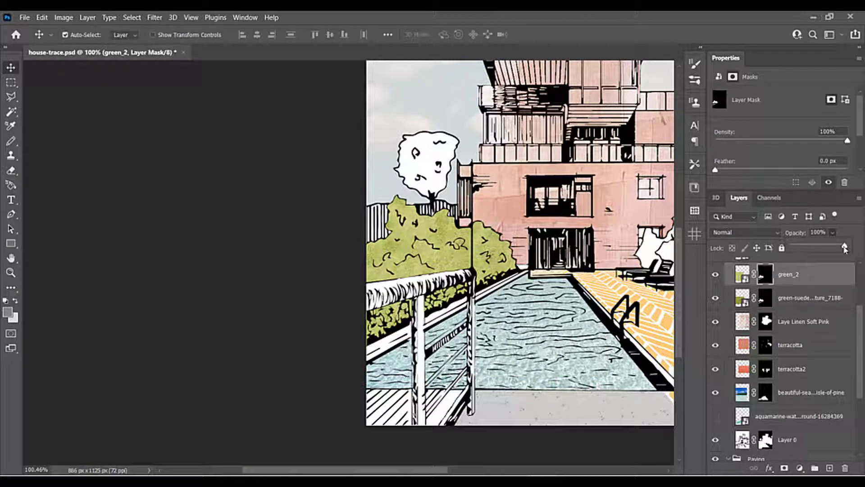
pyautogui.moveTo(845, 247); pyautogui.dragTo(834, 249)
# Set the green-suede texture layer's opacity to 75%, and reselect the green_2 layer with the whole drawing in view.
pyautogui.click(817, 298)
pyautogui.click(833, 233)
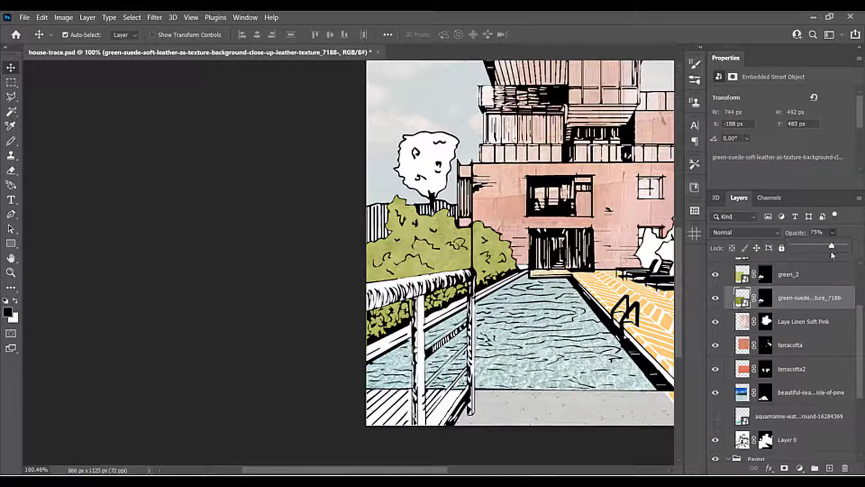
pyautogui.click(816, 280)
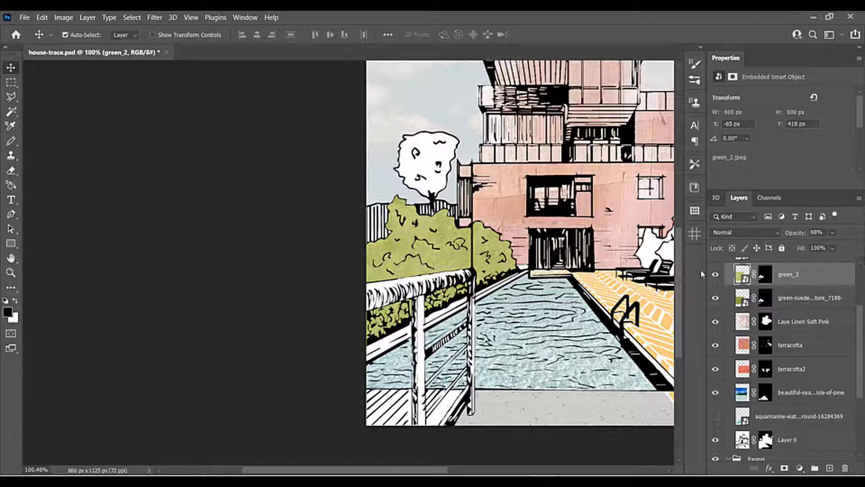
pyautogui.hotkey('ctrl', '0')
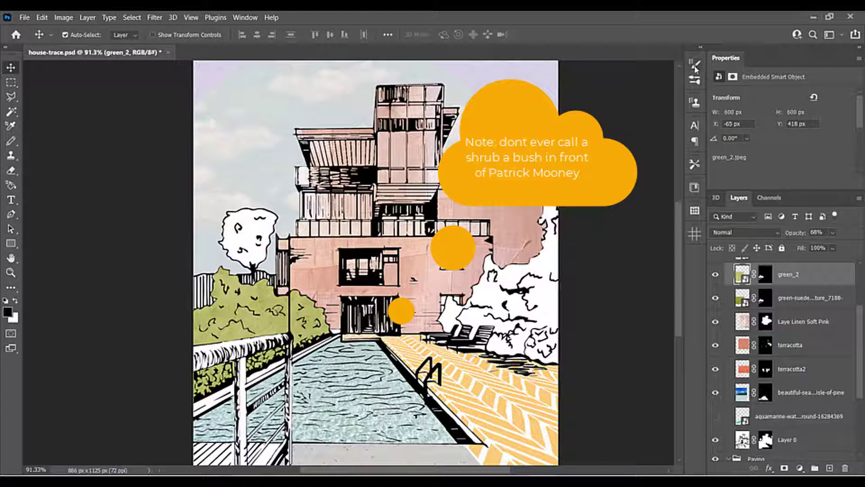
# Look through the brush presets, including the SS-grasses-plants group, and the brush files available for import.
pyautogui.click(694, 79)
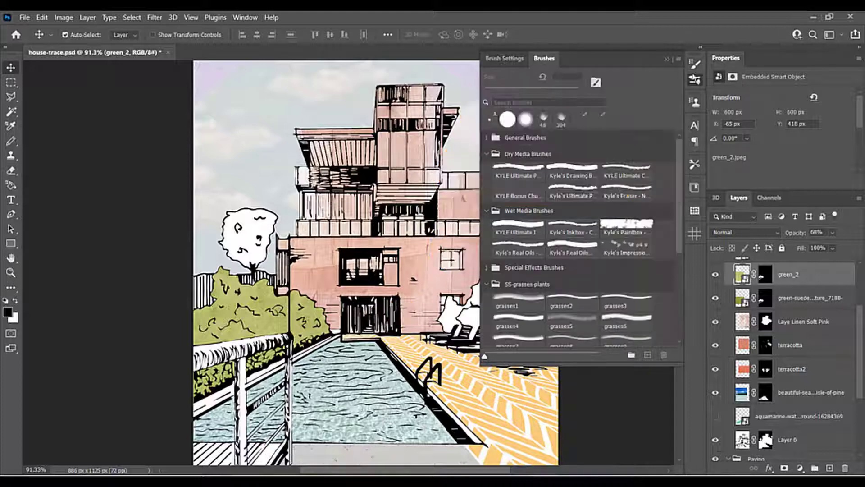
pyautogui.click(697, 65)
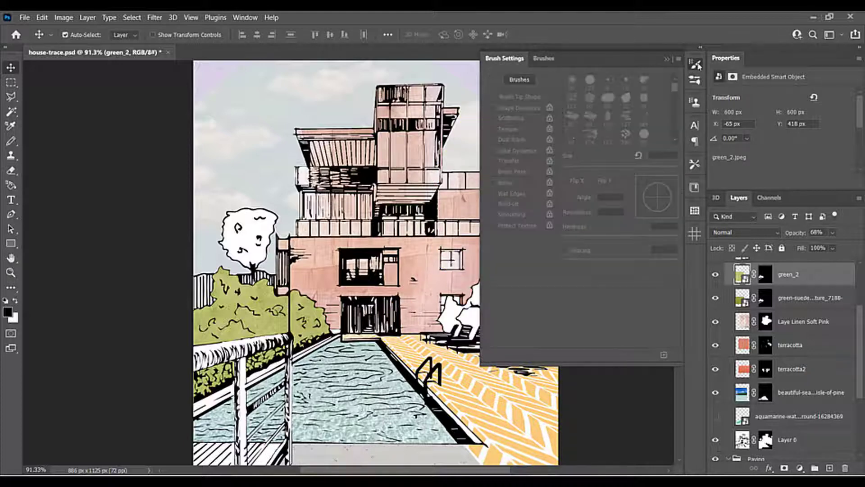
pyautogui.click(694, 79)
pyautogui.scroll(-5, 590, 276)
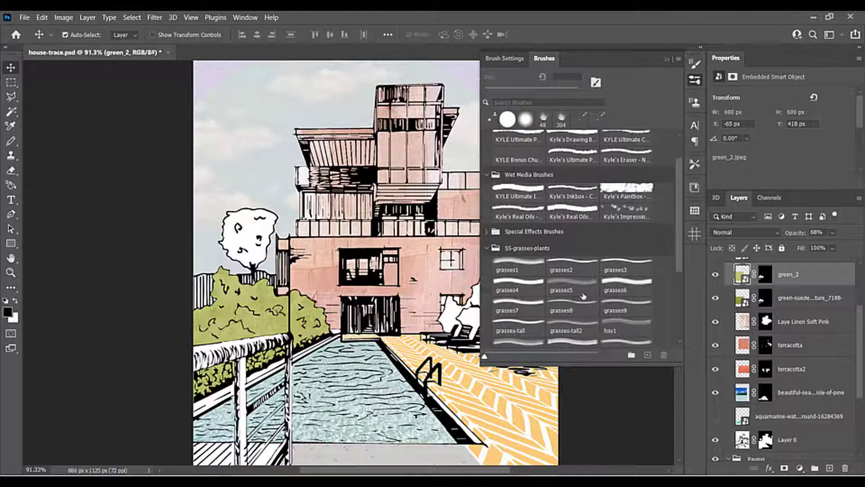
pyautogui.scroll(3, 592, 296)
pyautogui.scroll(2, 593, 291)
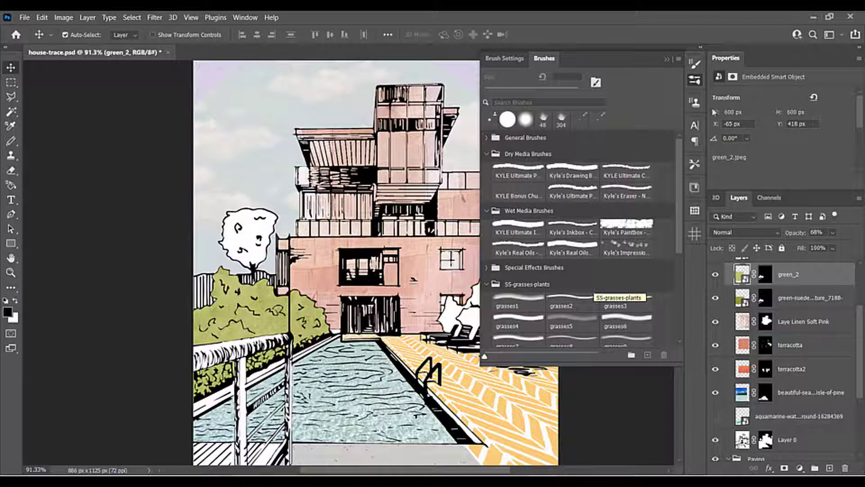
pyautogui.click(679, 60)
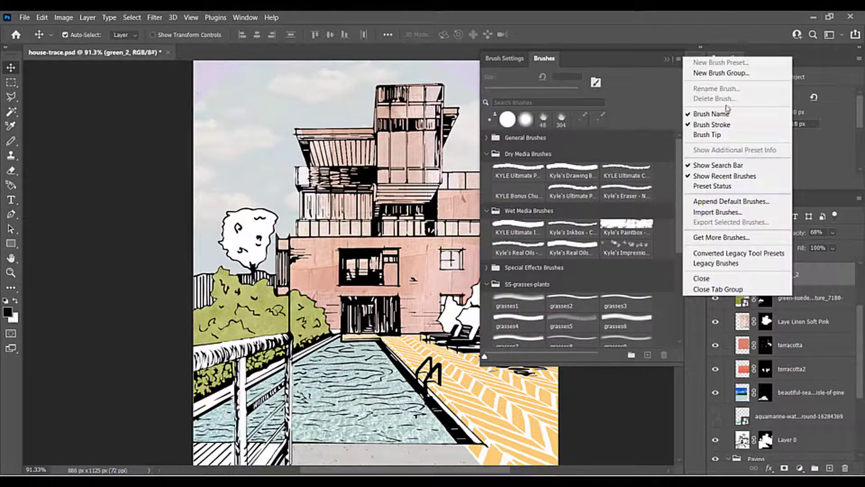
pyautogui.click(745, 213)
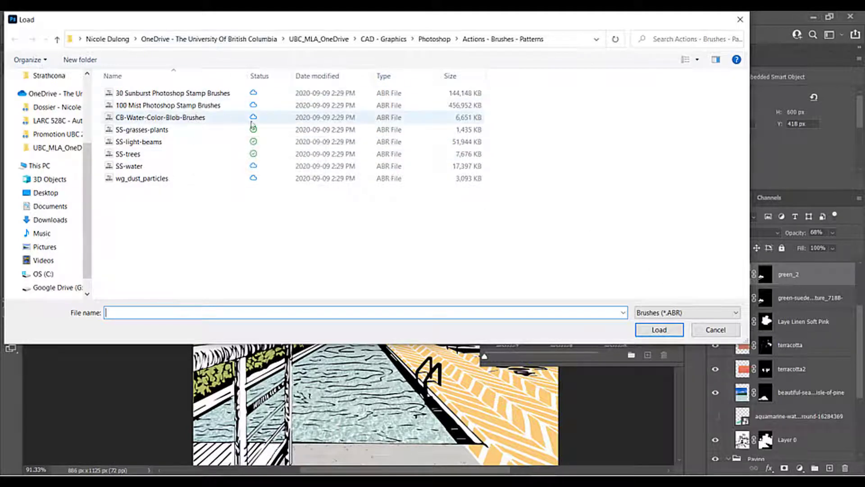
pyautogui.click(721, 332)
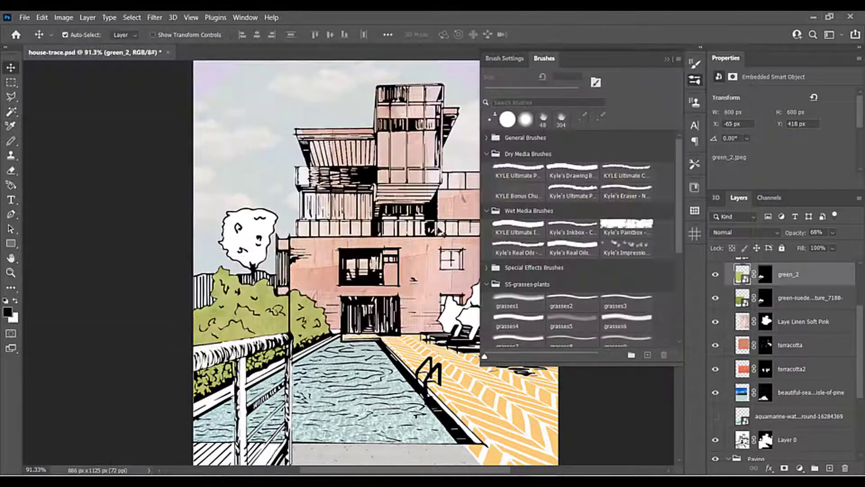
# Choose the grasses4 brush and rasterize the green_2 smart object so it can be painted on.
pyautogui.click(526, 321)
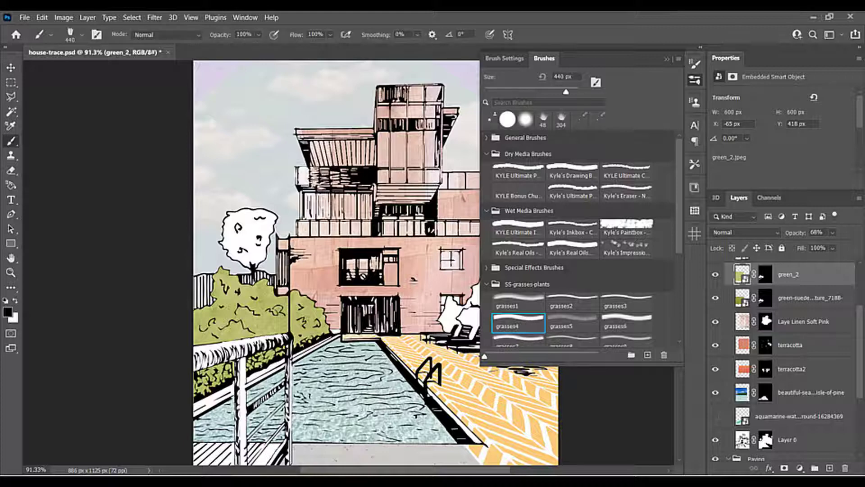
pyautogui.click(398, 324)
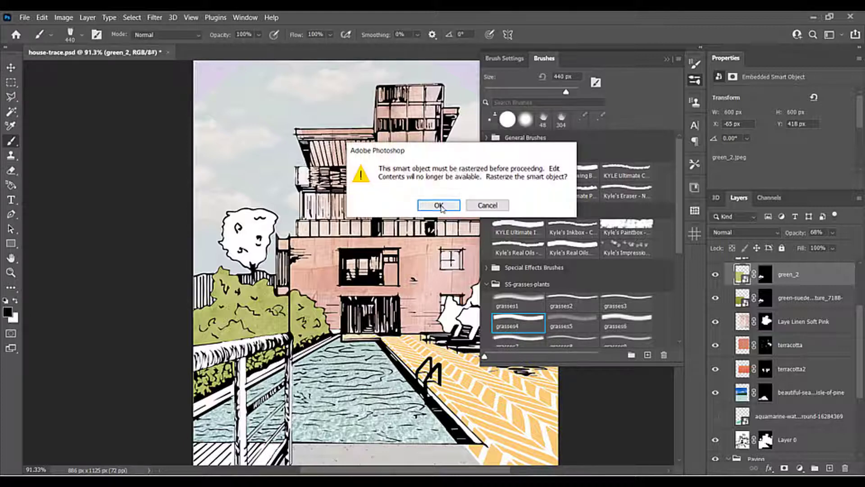
pyautogui.click(441, 204)
pyautogui.press('v')
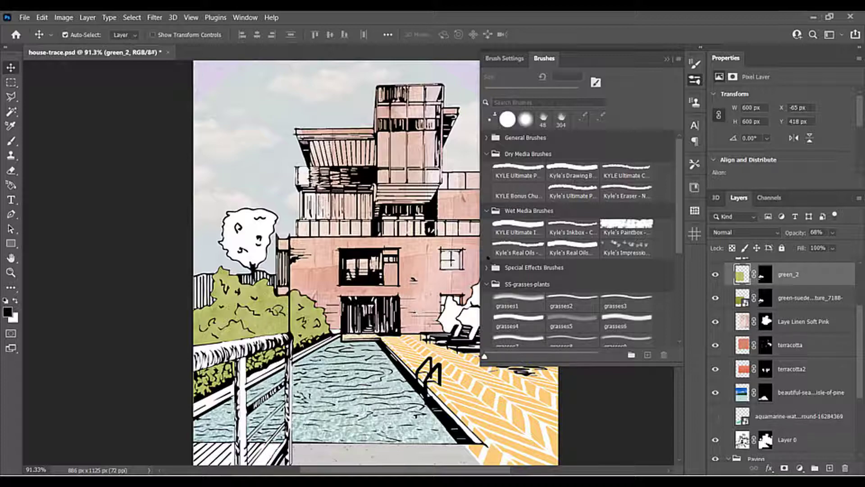
# Choose the recently used 48 px grass brush and reduce its size to 30 px to suit the bush details.
pyautogui.click(517, 302)
pyautogui.click(569, 303)
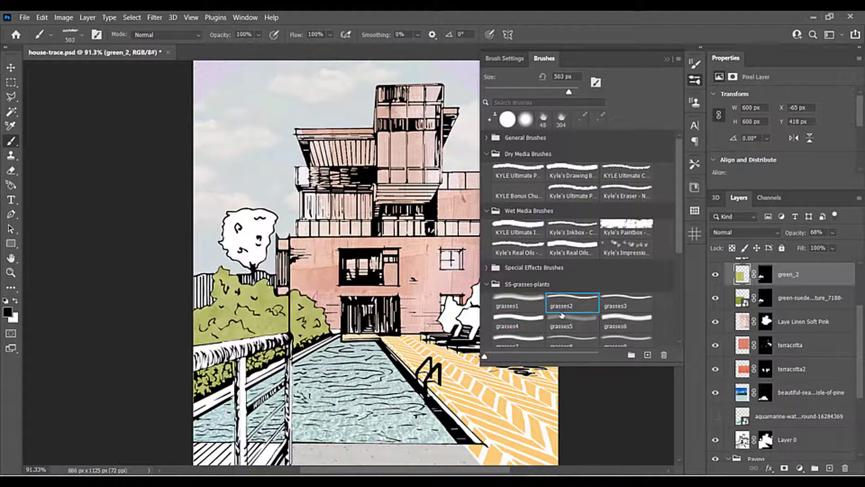
pyautogui.click(543, 118)
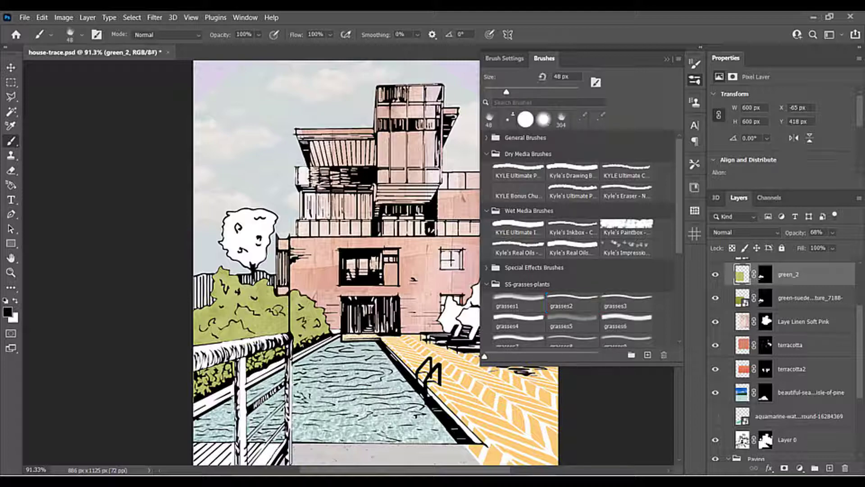
pyautogui.scroll(5, 237, 311)
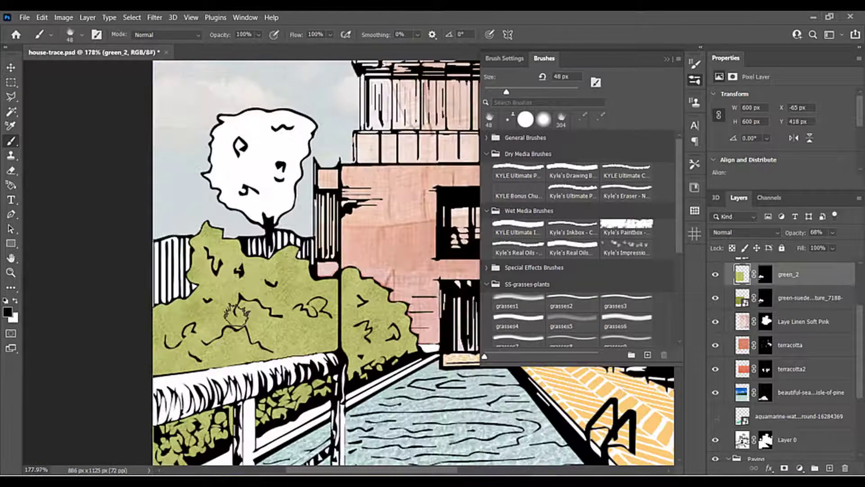
pyautogui.scroll(1, 241, 314)
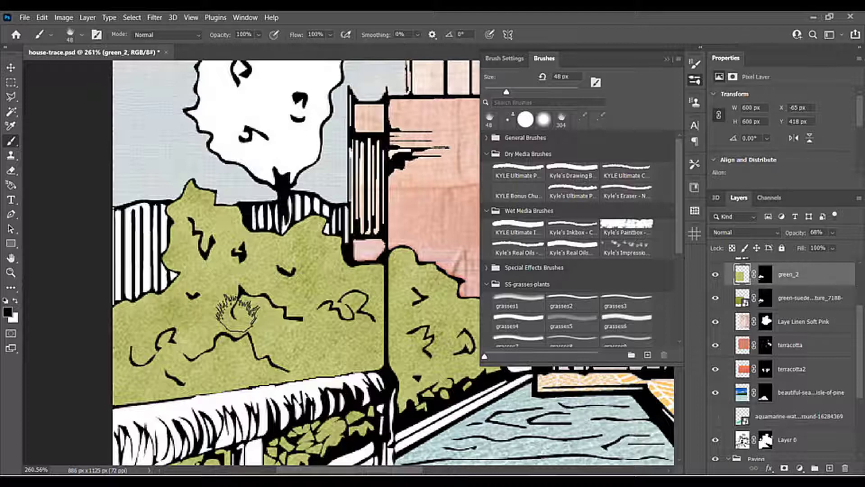
pyautogui.press('[')
pyautogui.press('[')
pyautogui.press('[')
pyautogui.press('[')
pyautogui.press('[')
pyautogui.press('[')
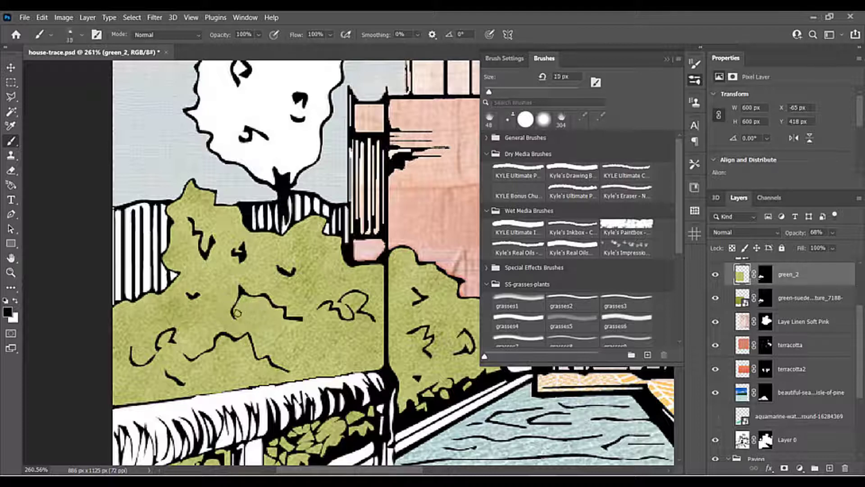
pyautogui.press(']')
pyautogui.press(']')
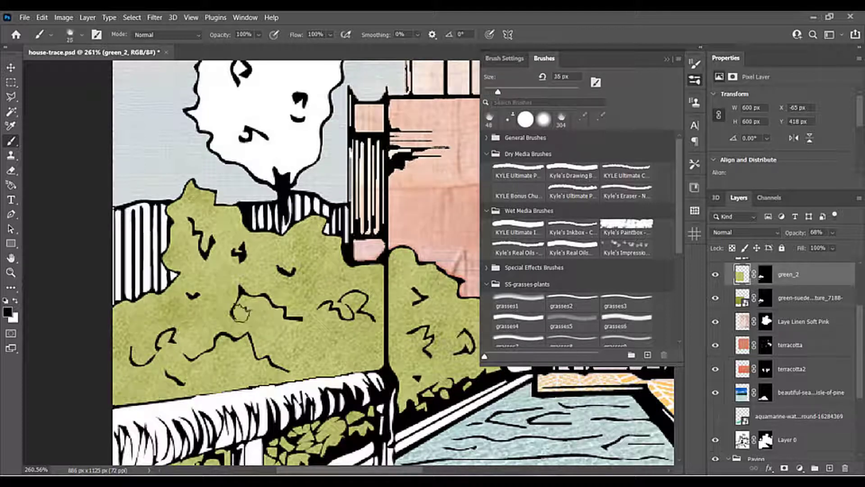
pyautogui.press(']')
pyautogui.press('[')
pyautogui.press('[')
pyautogui.press('[')
pyautogui.press('[')
pyautogui.press('[')
pyautogui.press(']')
# Set the brush opacity to 33% and paint black shading around the zigzag foliage line in the middle of the bush.
pyautogui.click(259, 35)
pyautogui.moveTo(271, 49); pyautogui.dragTo(238, 49)
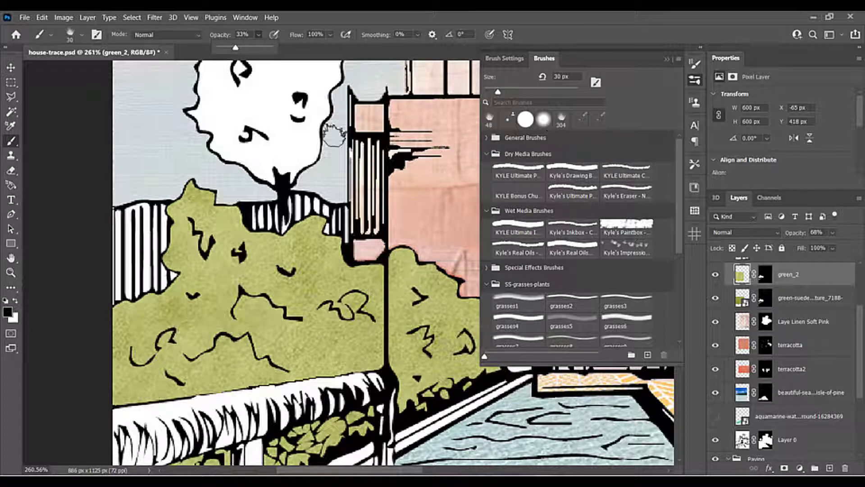
pyautogui.click(237, 313)
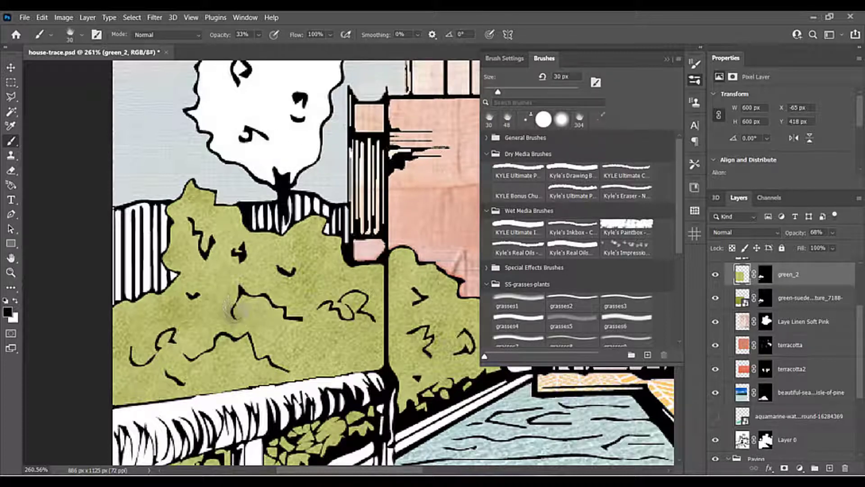
pyautogui.moveTo(234, 311)
pyautogui.mouseDown()
pyautogui.moveTo(238, 292)
pyautogui.moveTo(235, 299)
pyautogui.moveTo(246, 293)
pyautogui.mouseUp()
# Lower the brush opacity to 19% and lightly shade along the bush's other foliage lines in black.
pyautogui.click(259, 35)
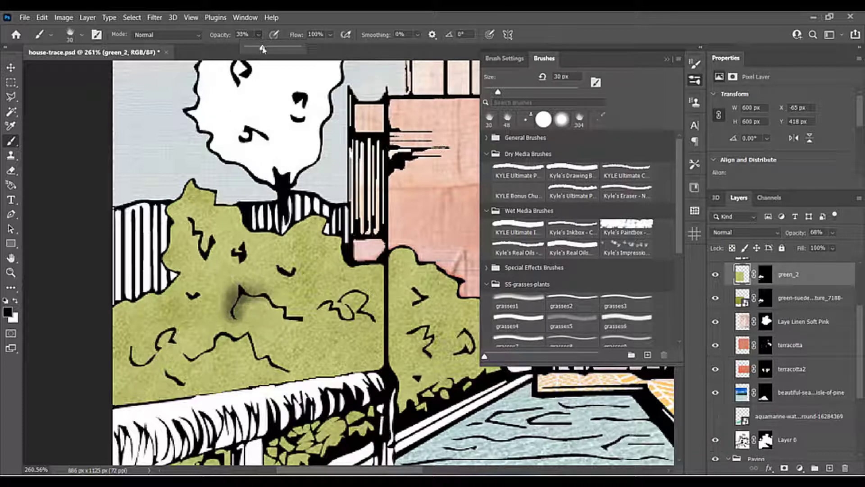
pyautogui.moveTo(262, 50); pyautogui.dragTo(256, 50)
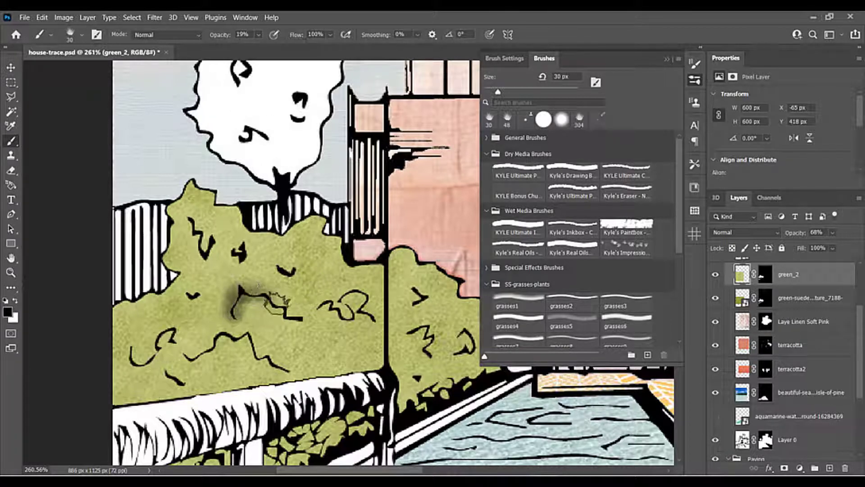
pyautogui.scroll(-6, 279, 306)
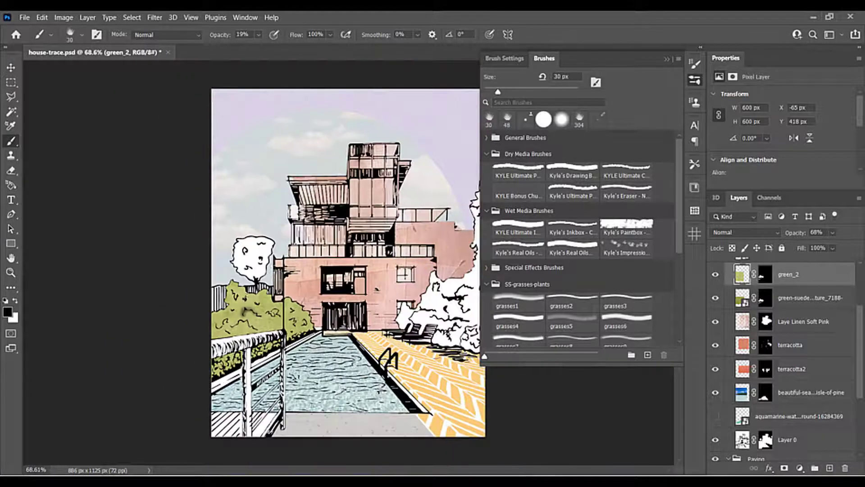
pyautogui.scroll(2, 273, 294)
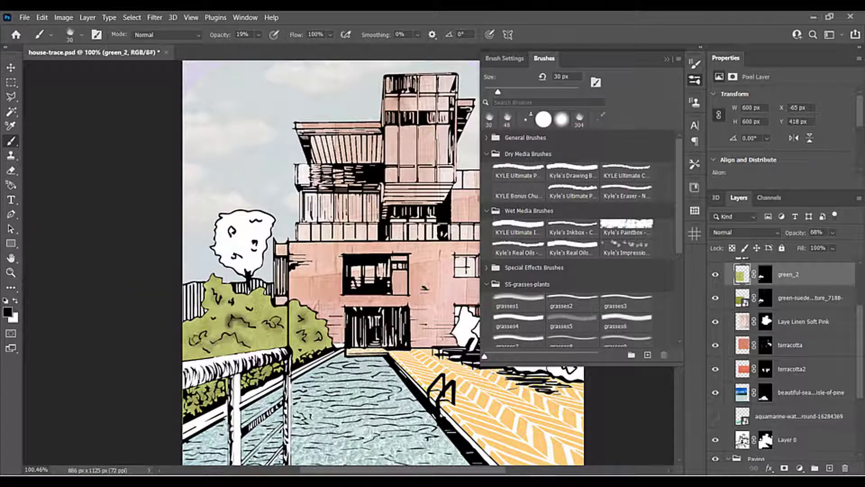
pyautogui.scroll(-5, 288, 332)
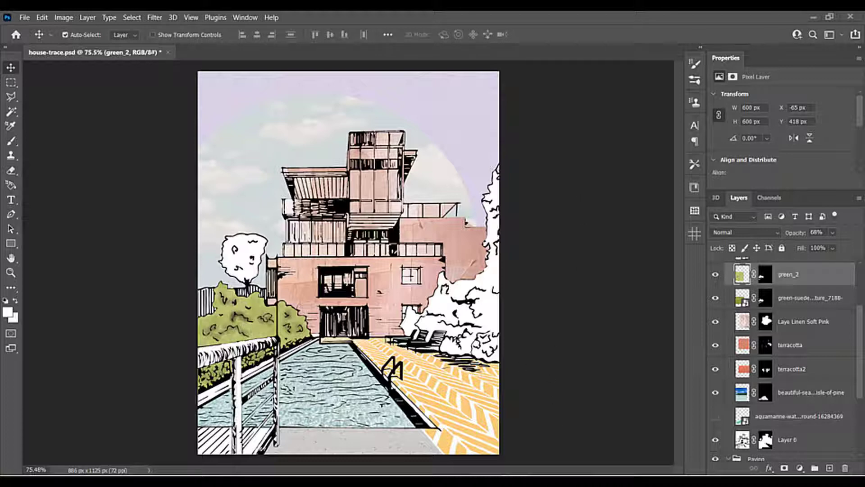
# Place the love-frankie-large-cereus-potted-cactus-1-1 image from the PS Tutorial Graphics folder into the drawing.
pyautogui.hotkey('alt', 'Tab')
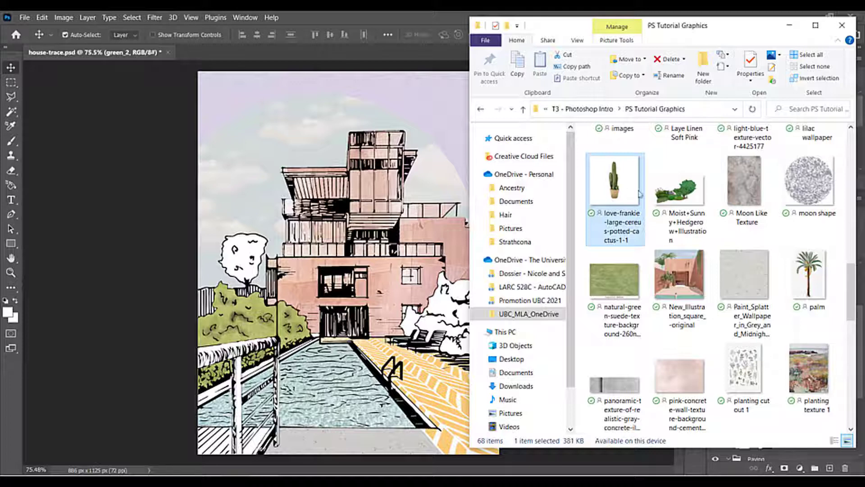
pyautogui.moveTo(626, 195); pyautogui.dragTo(284, 148)
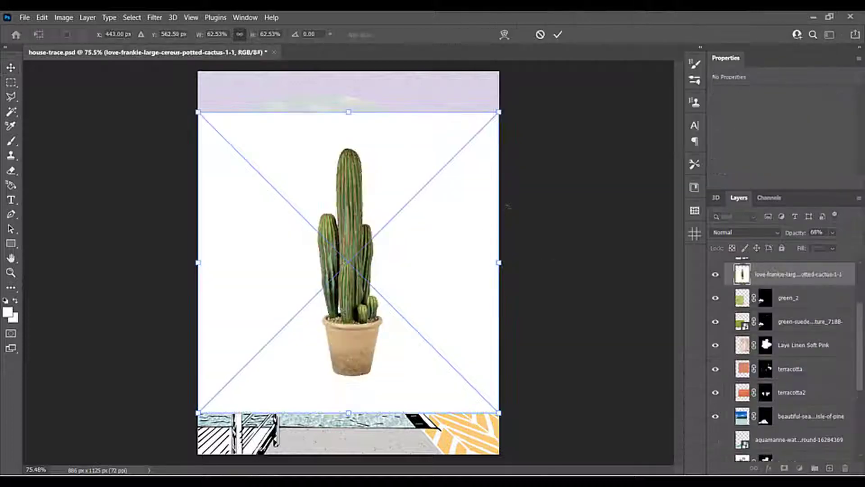
pyautogui.press('Return')
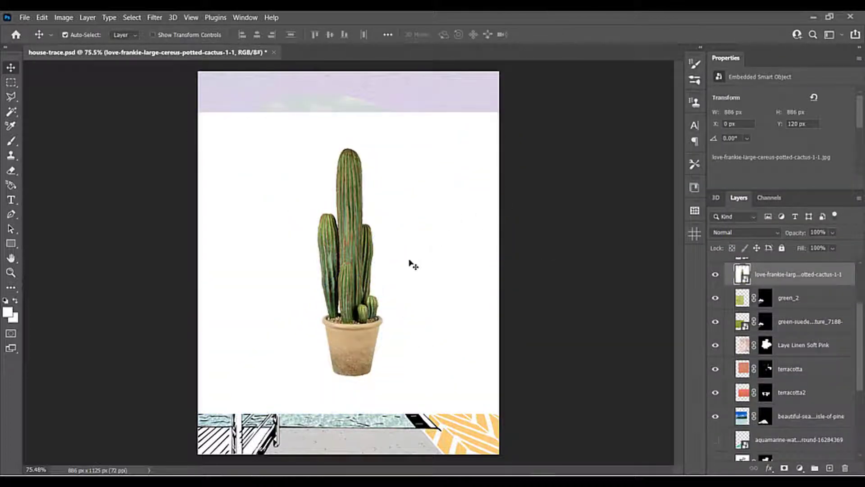
# Rasterize the potted cactus layer and select the cactus and its pot with Select Subject.
pyautogui.scroll(3, 413, 265)
pyautogui.scroll(-2, 392, 270)
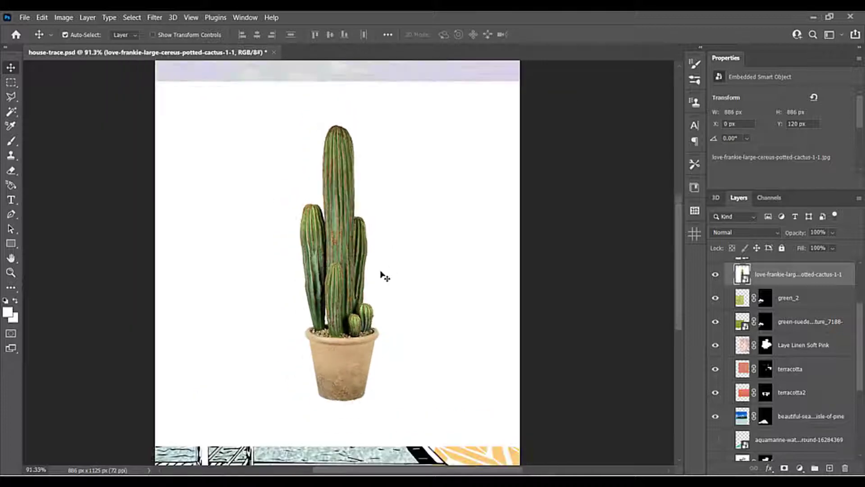
pyautogui.scroll(-2, 416, 317)
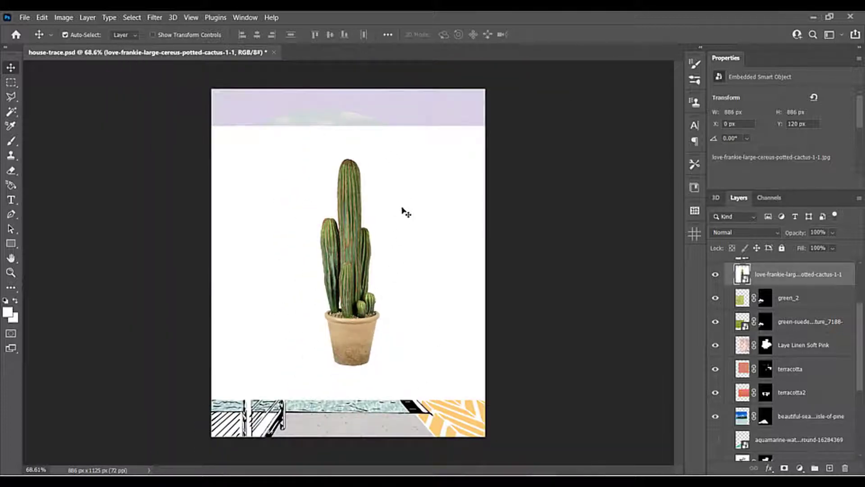
pyautogui.rightClick(766, 277)
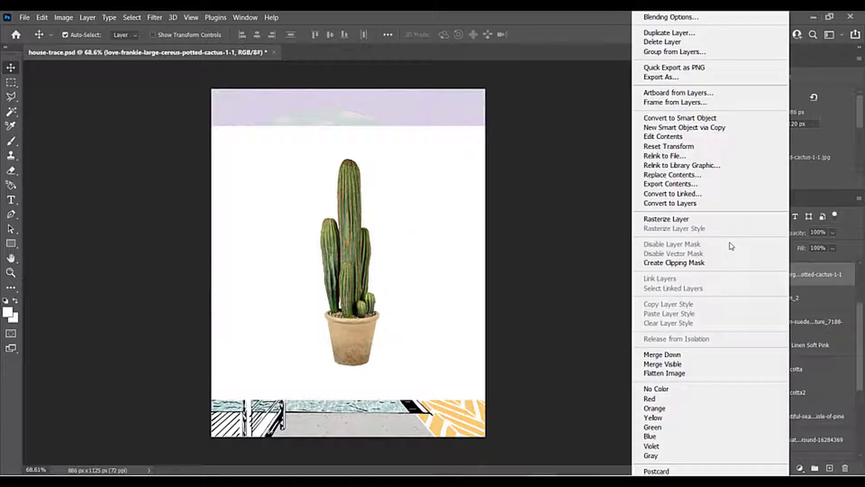
pyautogui.click(718, 218)
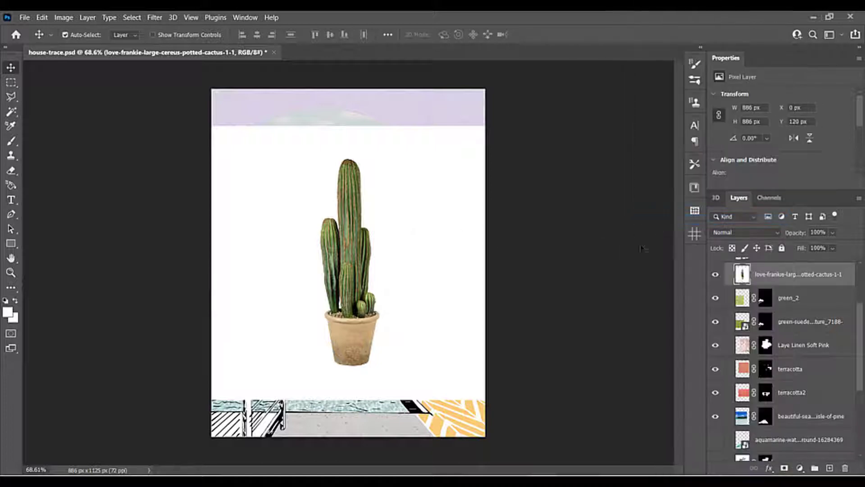
pyautogui.click(132, 18)
pyautogui.click(166, 141)
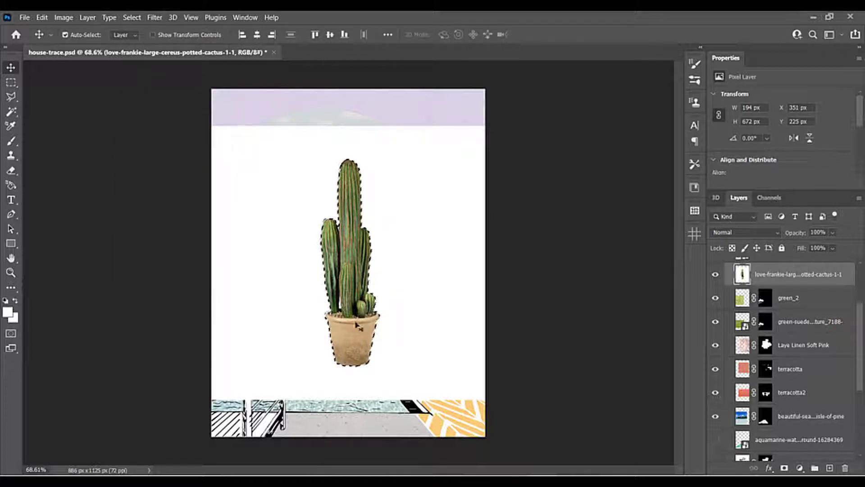
# Drop the subject selection, select the white background around the potted cactus with Color Range and delete it.
pyautogui.hotkey('ctrl', 'd')
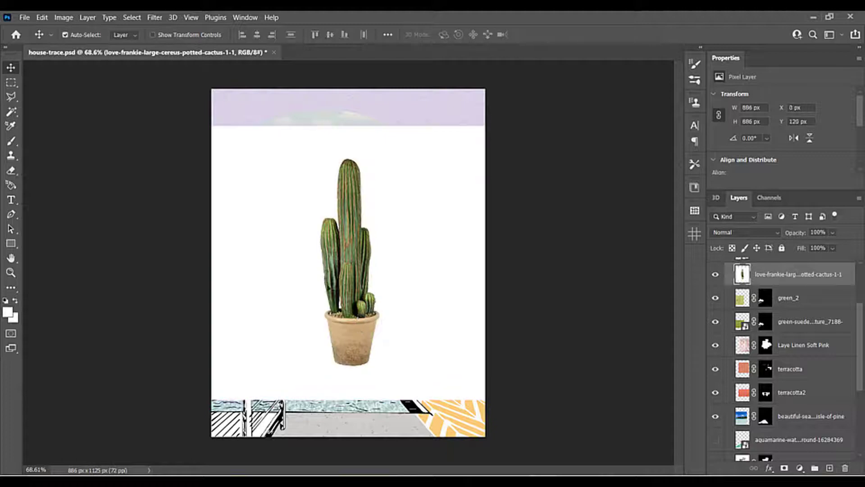
pyautogui.click(132, 17)
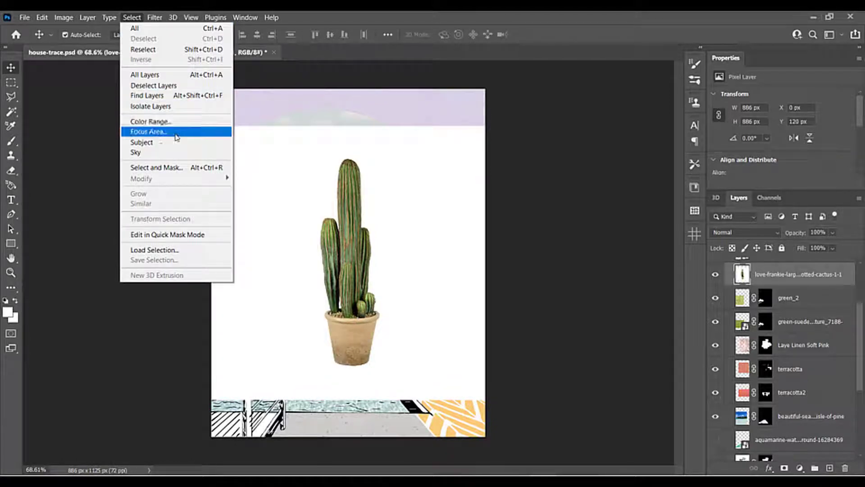
pyautogui.click(179, 122)
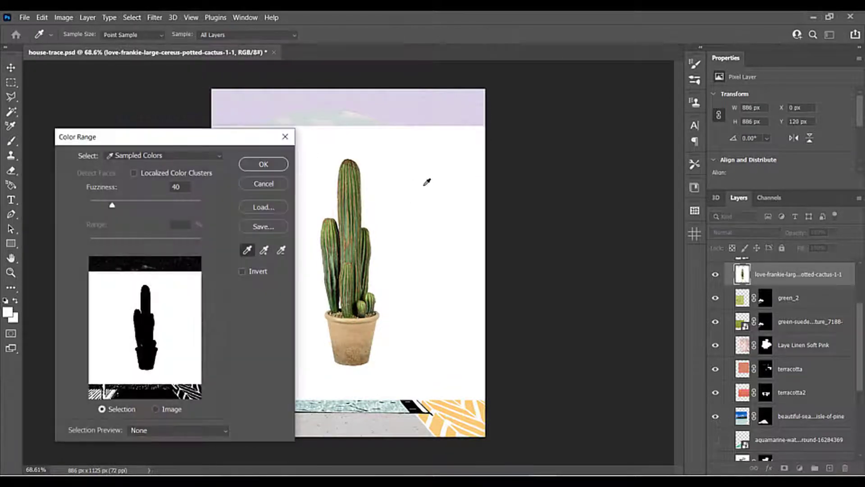
pyautogui.click(263, 164)
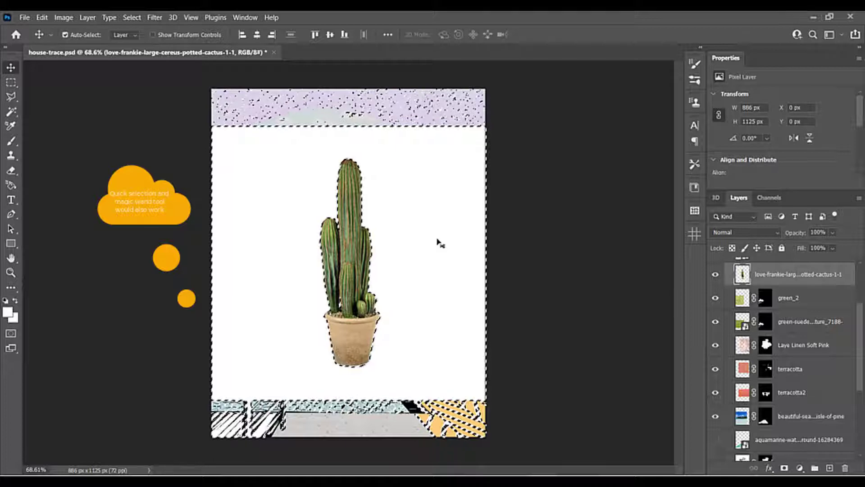
pyautogui.press('Delete')
pyautogui.hotkey('ctrl', 'd')
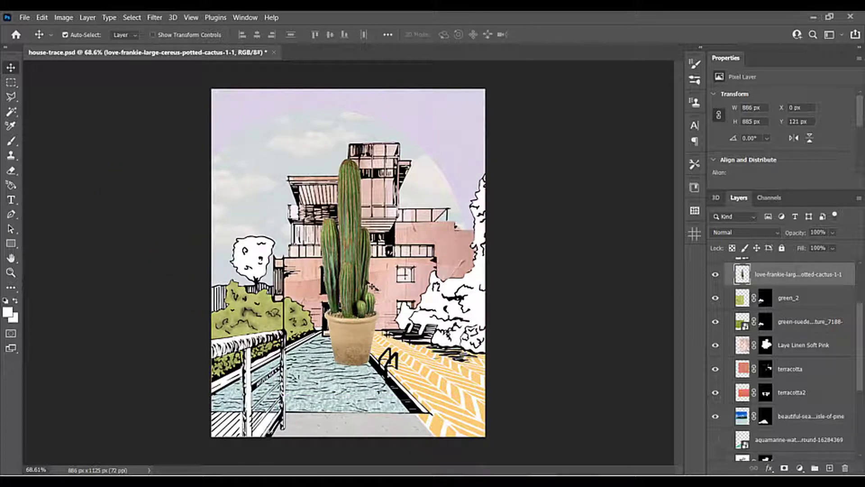
# Scale the potted cactus to about 50% and place it on the yellow patterned paving beside the pool's near corner.
pyautogui.hotkey('ctrl', 't')
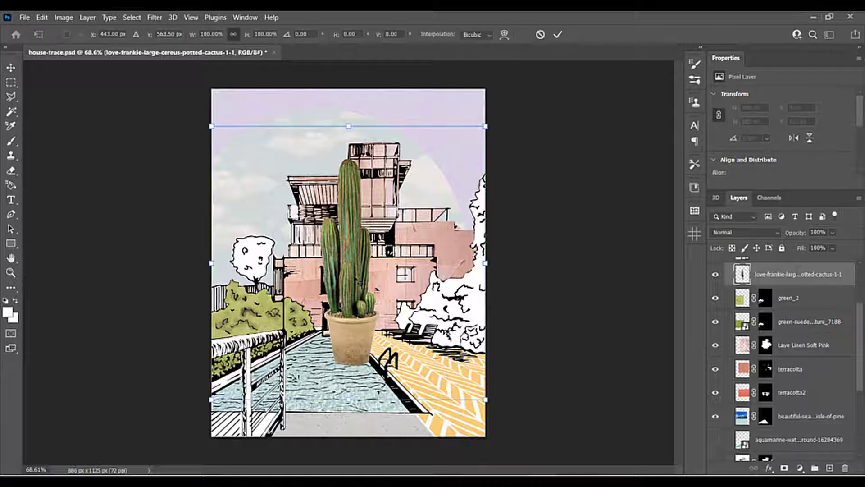
pyautogui.moveTo(482, 132); pyautogui.dragTo(326, 288)
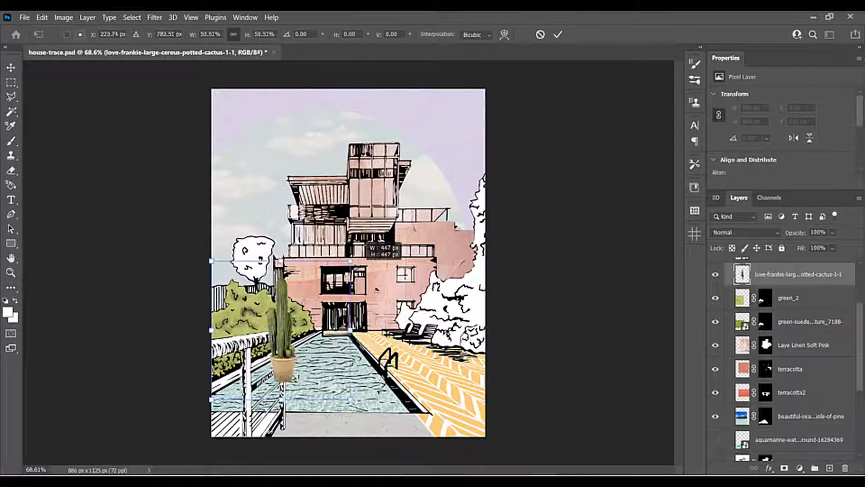
pyautogui.moveTo(302, 322); pyautogui.dragTo(469, 369)
pyautogui.scroll(4, 457, 368)
pyautogui.scroll(-3, 468, 370)
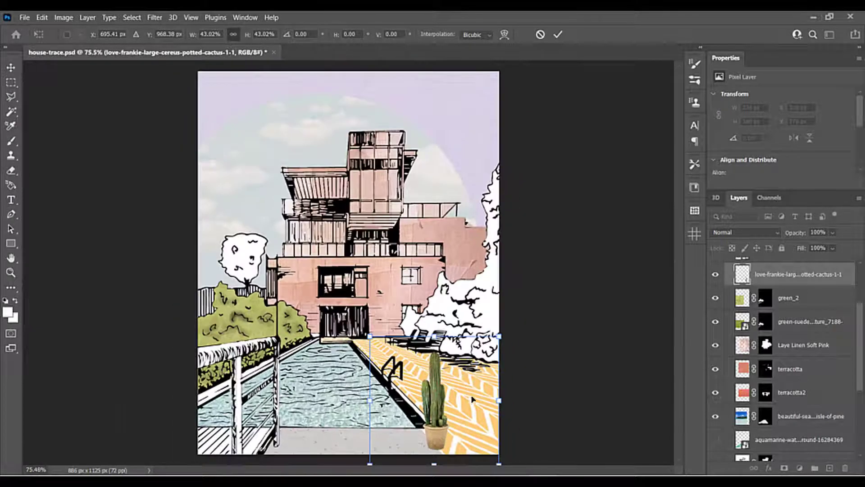
pyautogui.moveTo(469, 400); pyautogui.dragTo(491, 395)
pyautogui.moveTo(523, 329); pyautogui.dragTo(544, 309)
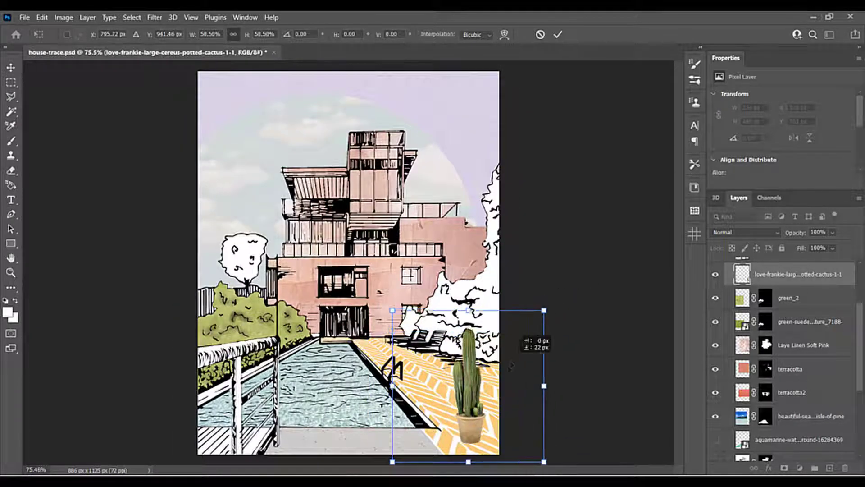
pyautogui.moveTo(513, 376); pyautogui.dragTo(507, 369)
pyautogui.press('Return')
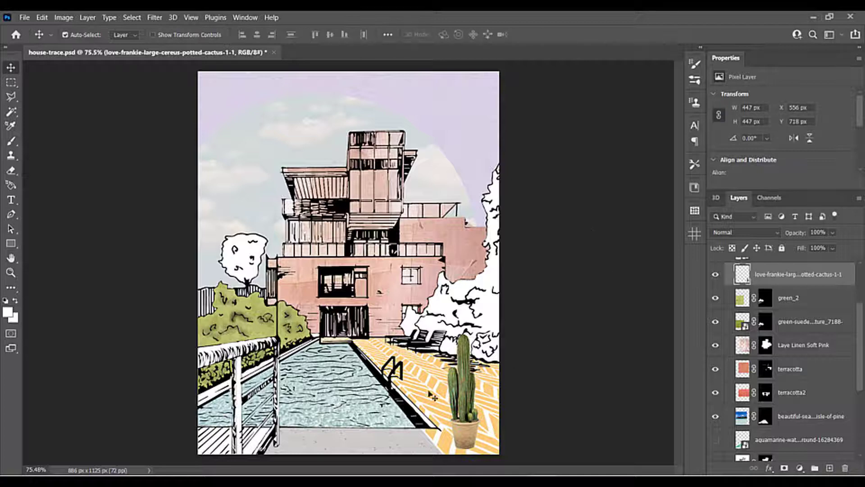
# Place the palm image from the PS Tutorial Graphics folder into the drawing, enlarged to about 334% over the house.
pyautogui.hotkey('alt', 'Tab')
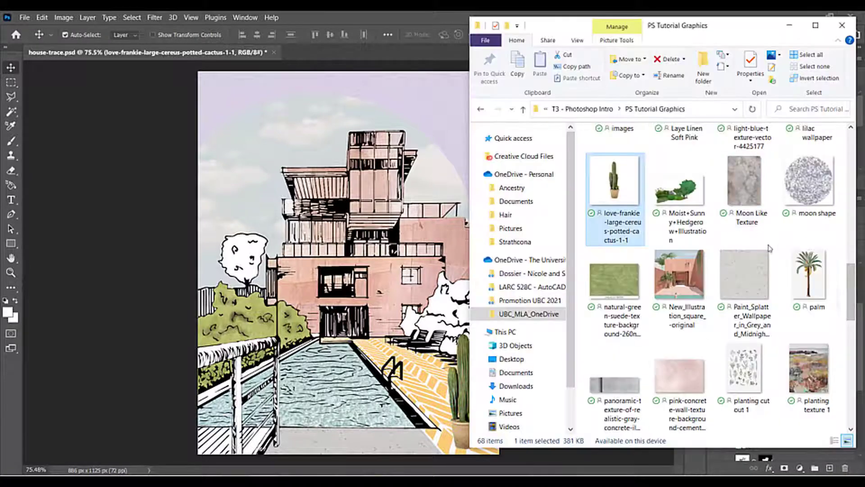
pyautogui.click(811, 288)
pyautogui.moveTo(814, 282); pyautogui.dragTo(358, 262)
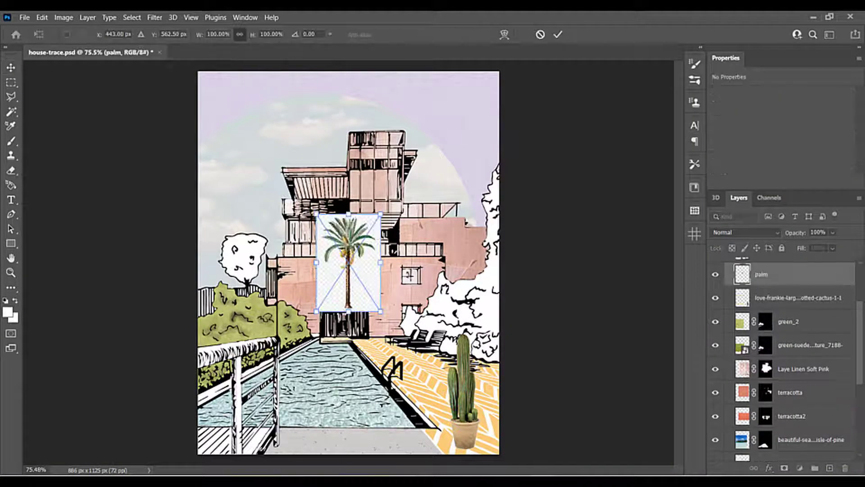
pyautogui.moveTo(381, 214); pyautogui.dragTo(585, 106)
pyautogui.moveTo(450, 154); pyautogui.dragTo(369, 267)
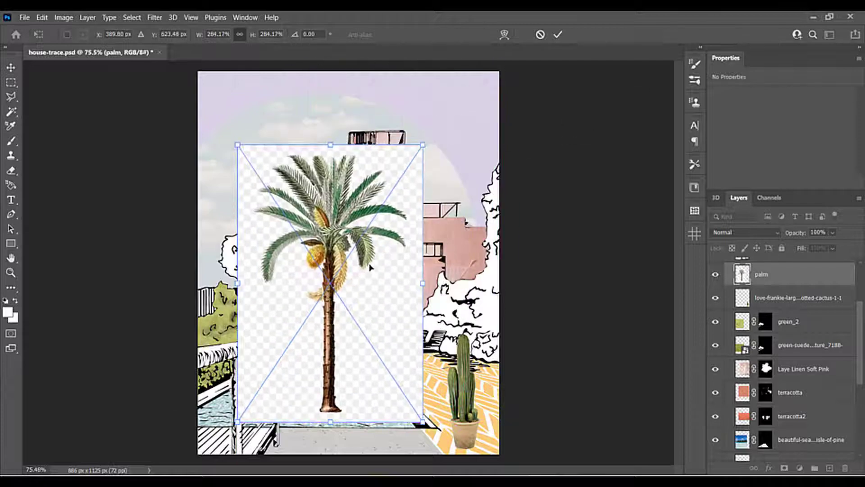
pyautogui.moveTo(422, 147); pyautogui.dragTo(487, 117)
pyautogui.moveTo(356, 170); pyautogui.dragTo(359, 182)
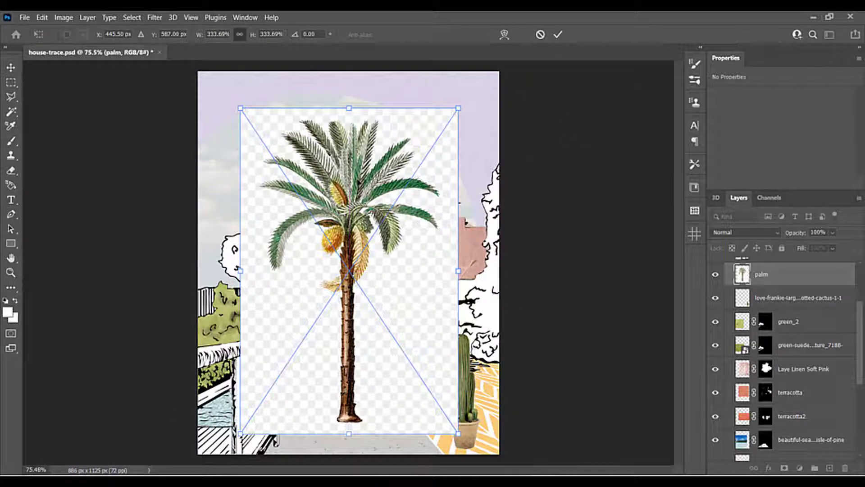
pyautogui.press('Return')
# Rasterize the palm layer and select the palm tree with Select Subject.
pyautogui.scroll(3, 445, 271)
pyautogui.scroll(-1, 446, 275)
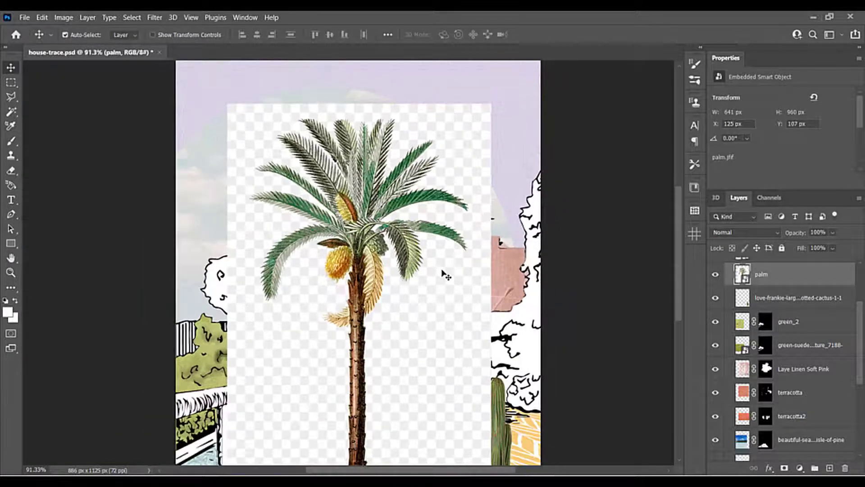
pyautogui.rightClick(754, 279)
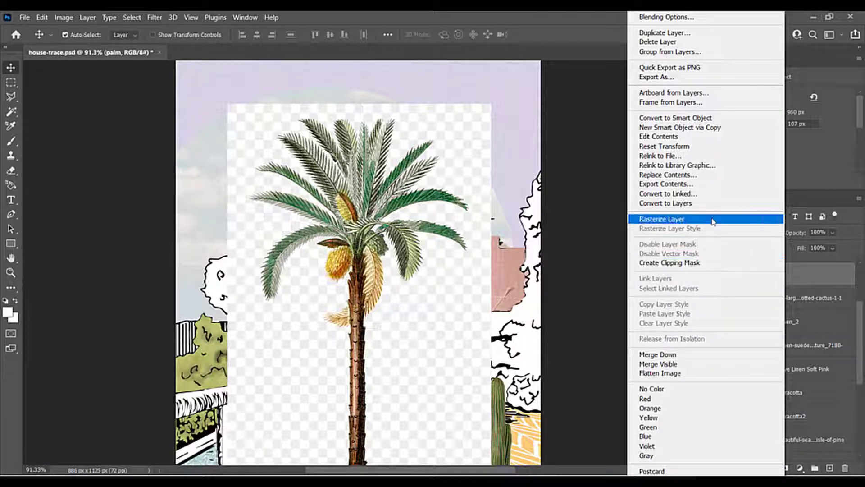
pyautogui.click(676, 218)
pyautogui.click(131, 17)
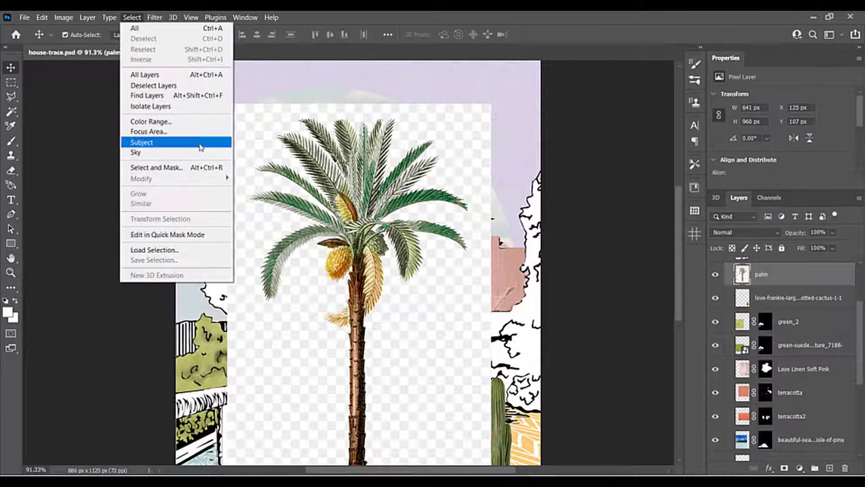
pyautogui.click(140, 141)
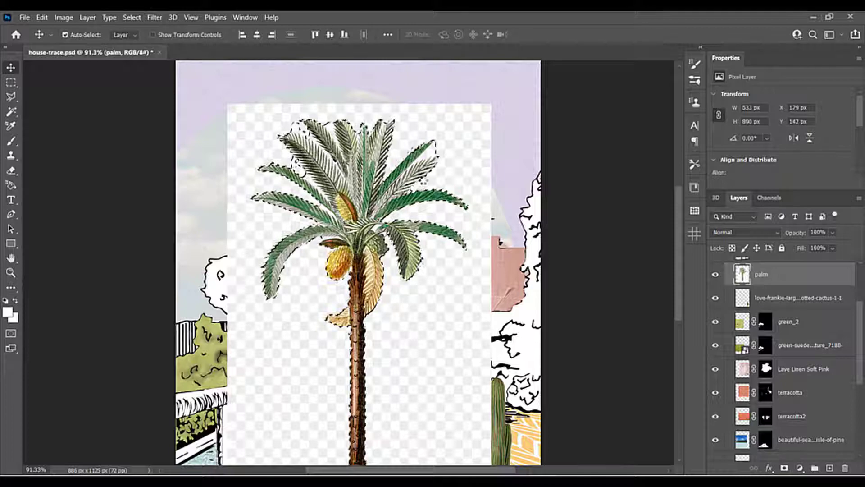
# Invert the palm selection and delete the checkered background around the tree.
pyautogui.scroll(-3, 366, 355)
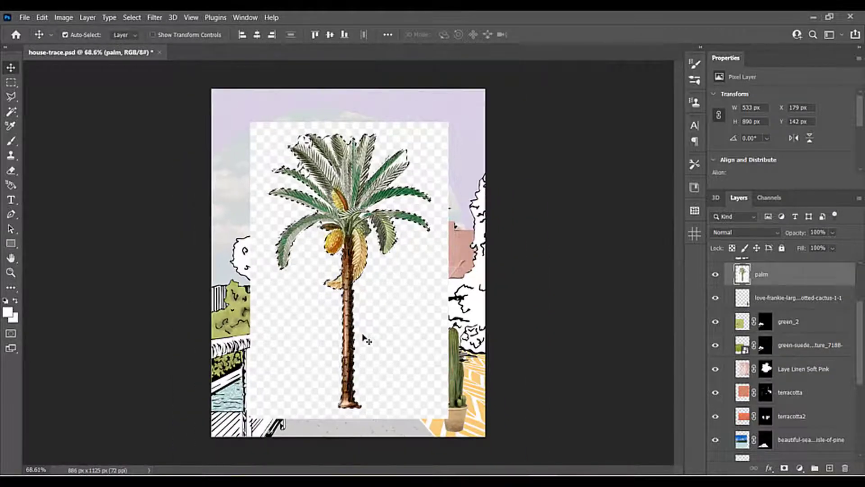
pyautogui.scroll(3, 363, 337)
pyautogui.scroll(-1, 407, 311)
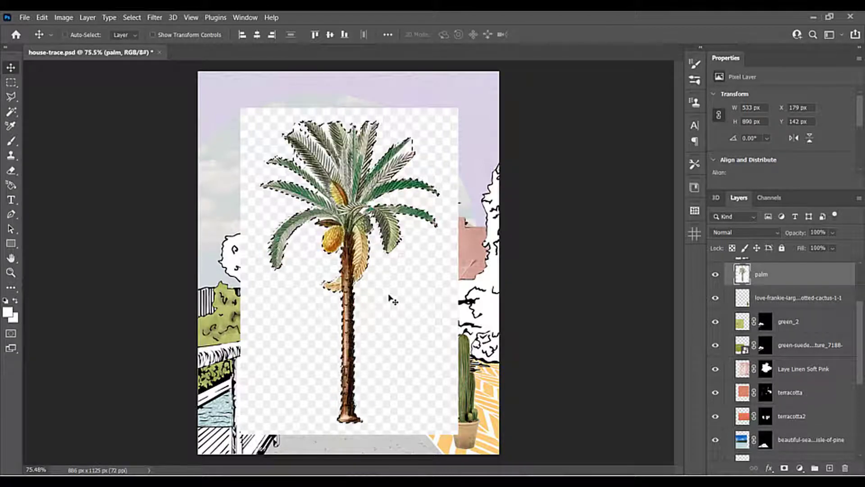
pyautogui.press('ctrl')
pyautogui.hotkey('ctrl', 'shift', 'i')
pyautogui.press('i')
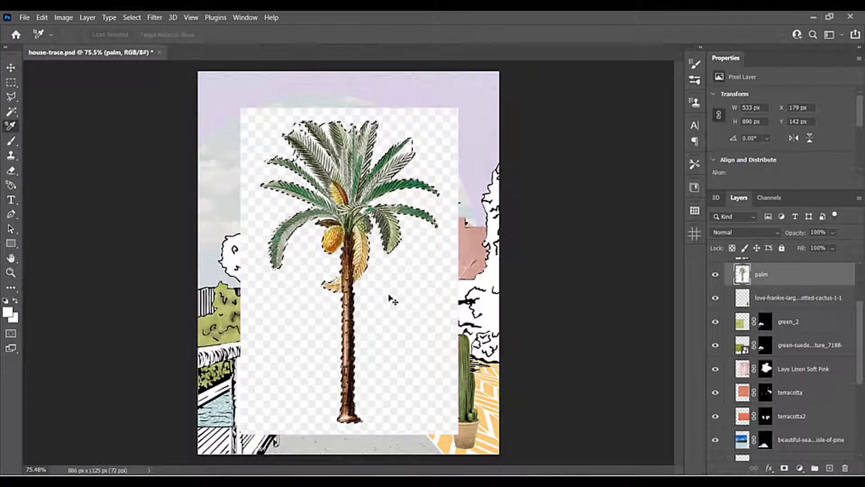
pyautogui.press('Delete')
pyautogui.press('v')
# Select the leftover white areas between the palm fronds with Color Range, delete them and clear the selection.
pyautogui.scroll(6, 306, 159)
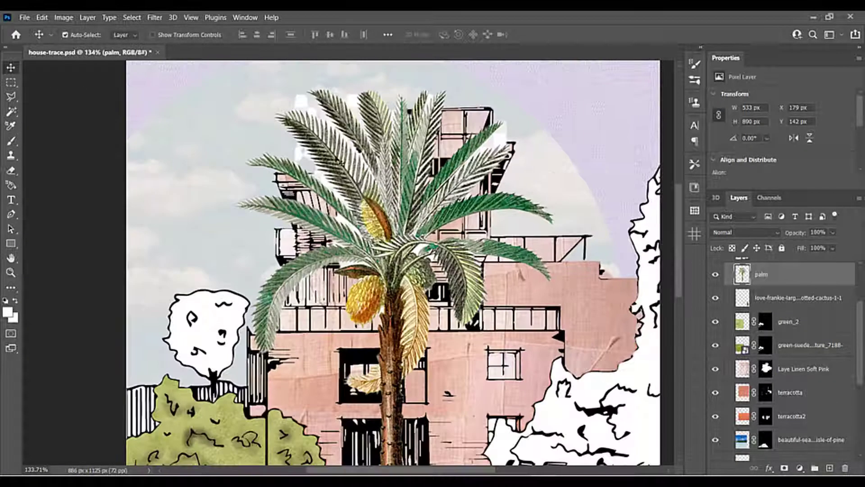
pyautogui.scroll(-2, 372, 212)
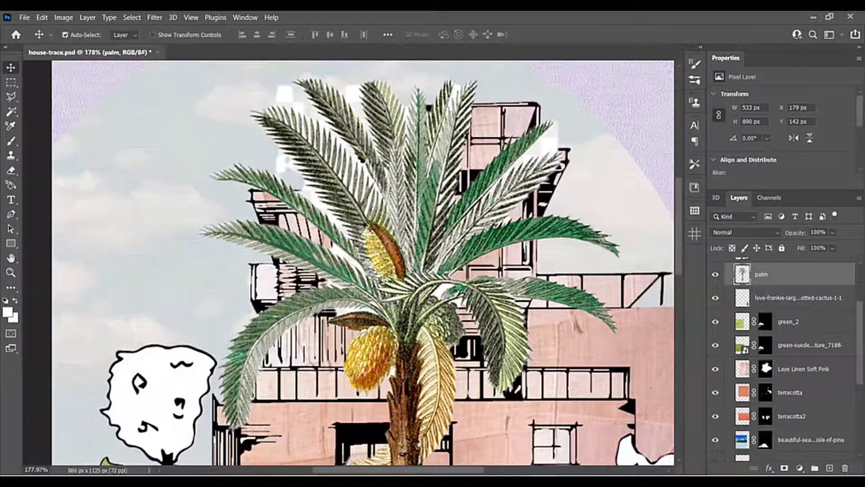
pyautogui.scroll(1, 367, 223)
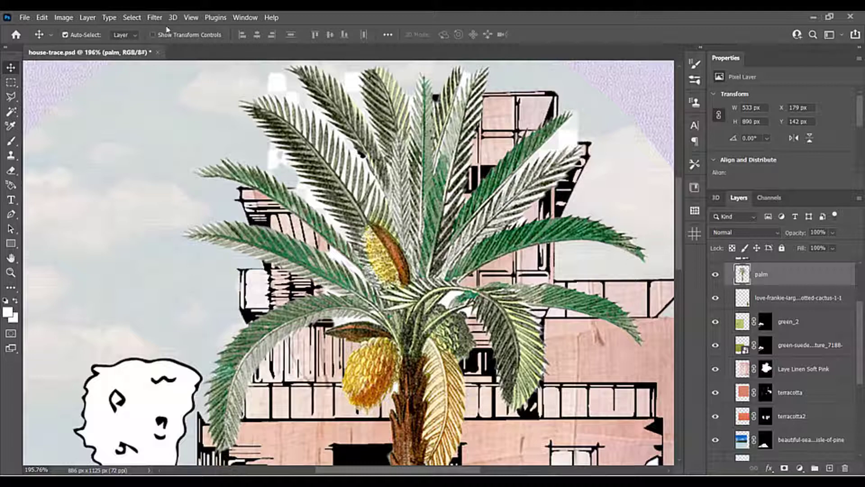
pyautogui.click(131, 17)
pyautogui.click(195, 121)
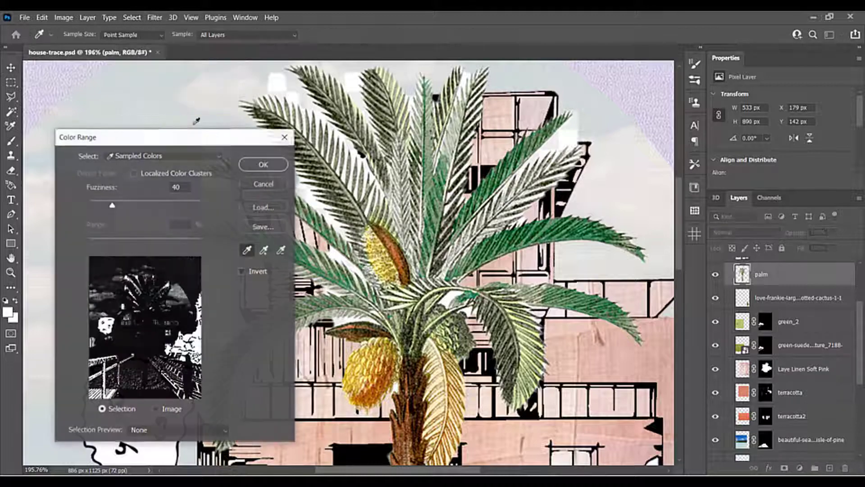
pyautogui.scroll(5, 338, 239)
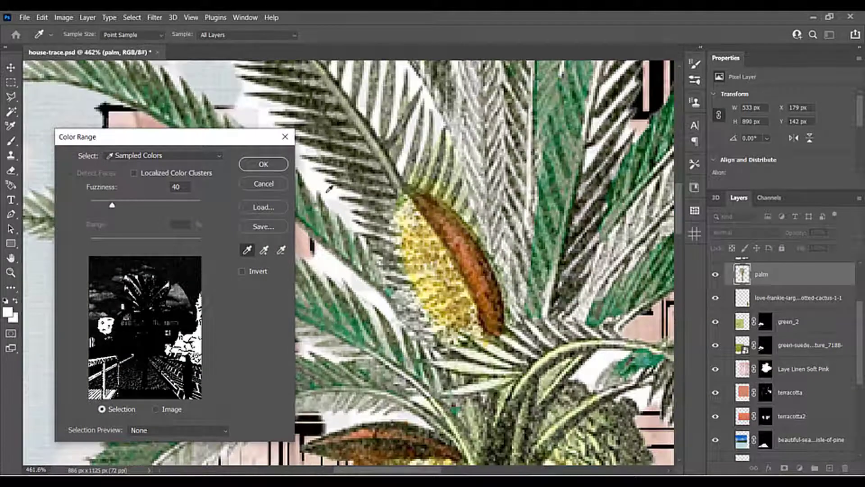
pyautogui.click(270, 167)
pyautogui.scroll(-5, 288, 190)
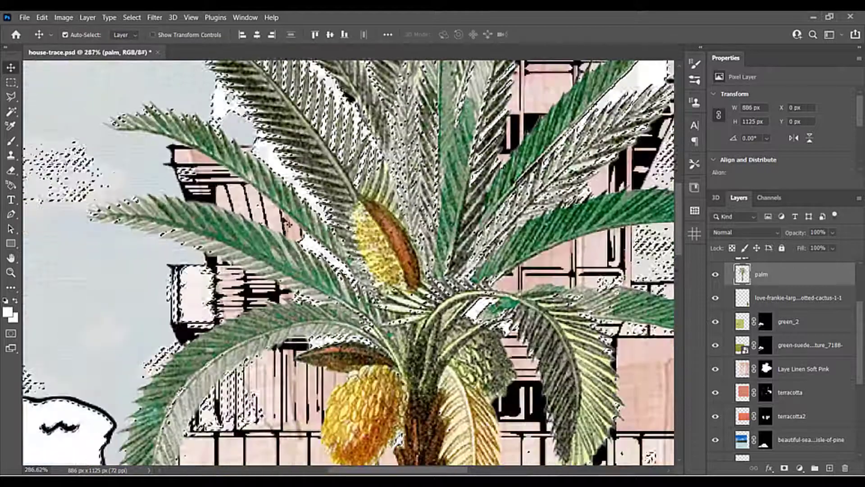
pyautogui.scroll(-2, 315, 261)
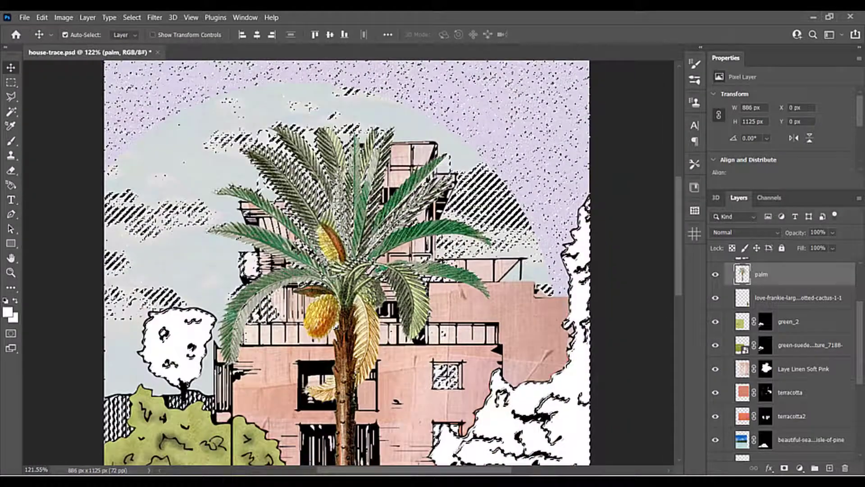
pyautogui.press('d')
pyautogui.hotkey('ctrl', 'd')
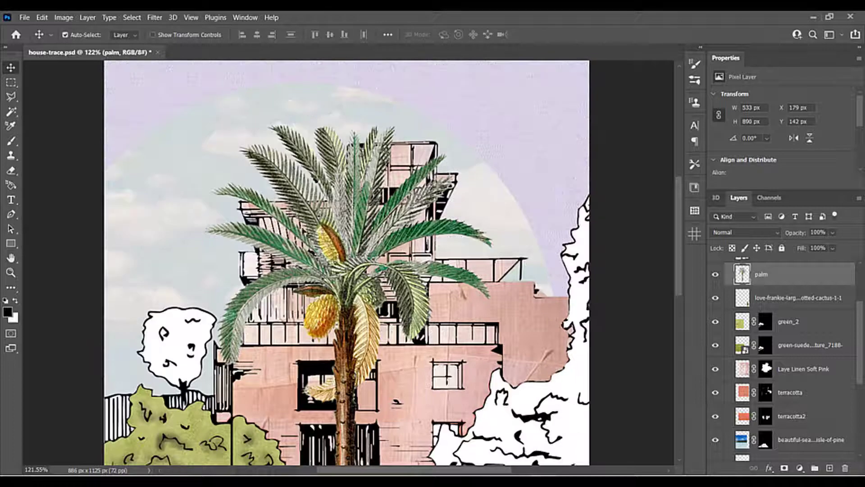
# Move the palm layer down the layer stack into the Background Trees group.
pyautogui.scroll(-3, 349, 112)
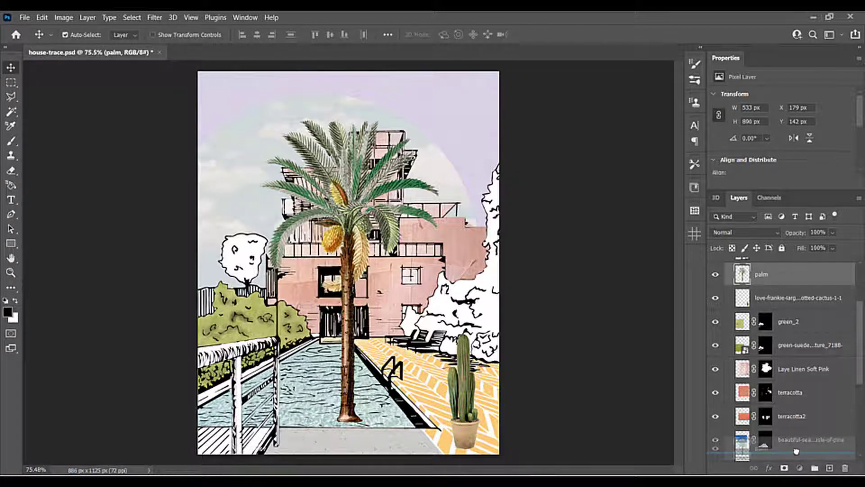
pyautogui.scroll(-2, 793, 446)
pyautogui.scroll(-5, 792, 458)
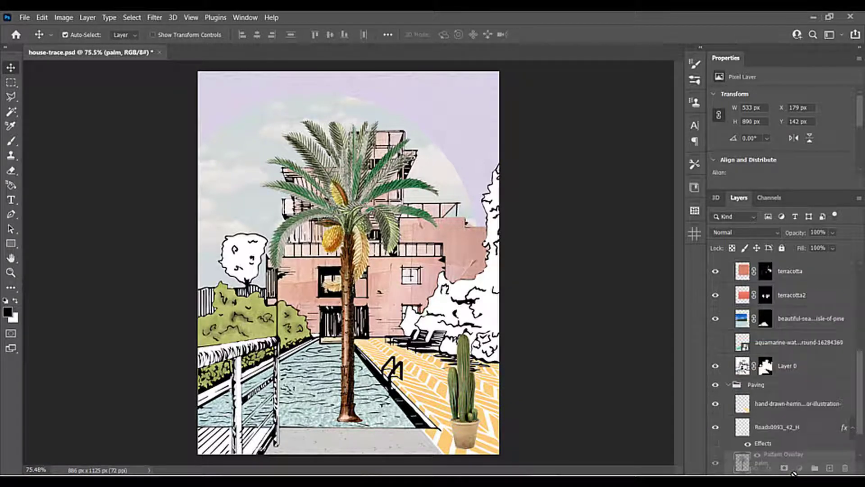
pyautogui.moveTo(793, 463); pyautogui.dragTo(763, 432)
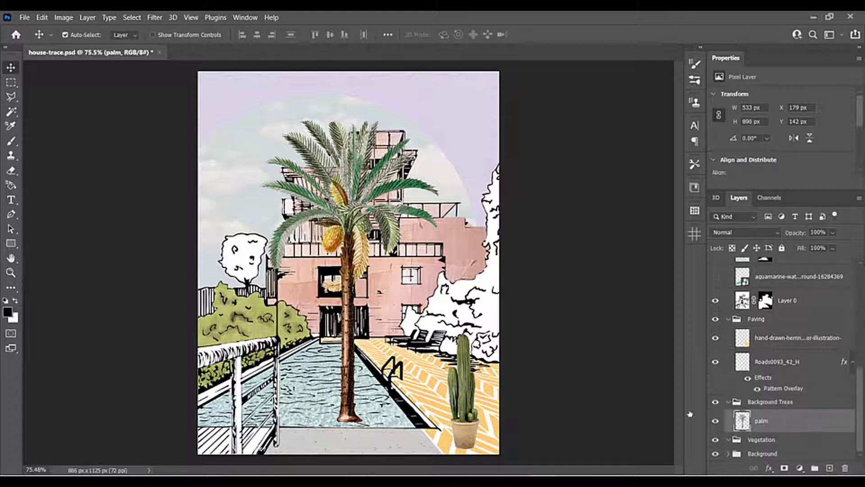
# Scale the palm to about 360 × 601 px and place it behind the right side of the house, rising above the roof terrace.
pyautogui.moveTo(328, 158); pyautogui.dragTo(269, 157)
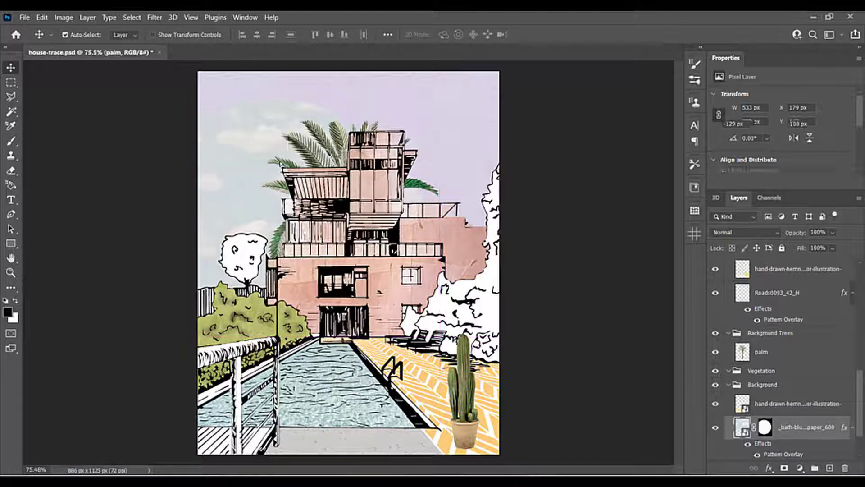
pyautogui.hotkey('ctrl', 'z')
pyautogui.click(332, 159)
pyautogui.hotkey('ctrl', 't')
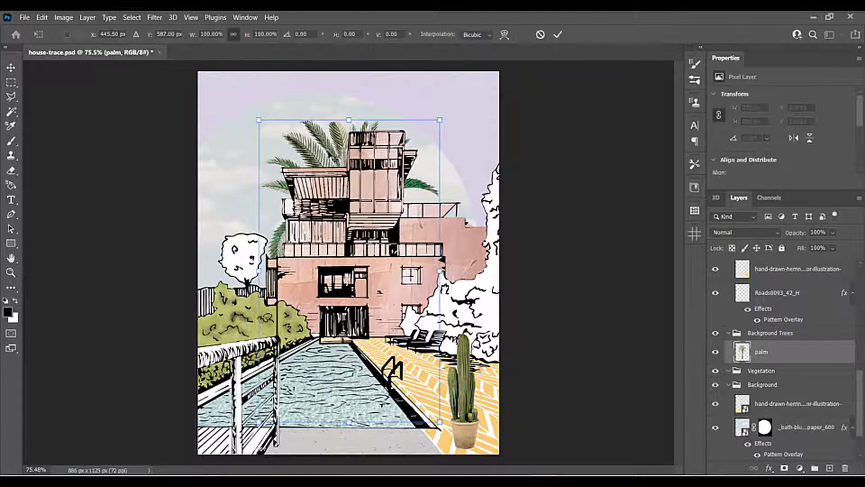
pyautogui.moveTo(327, 140); pyautogui.dragTo(426, 102)
pyautogui.moveTo(537, 88); pyautogui.dragTo(498, 150)
pyautogui.moveTo(455, 189); pyautogui.dragTo(464, 154)
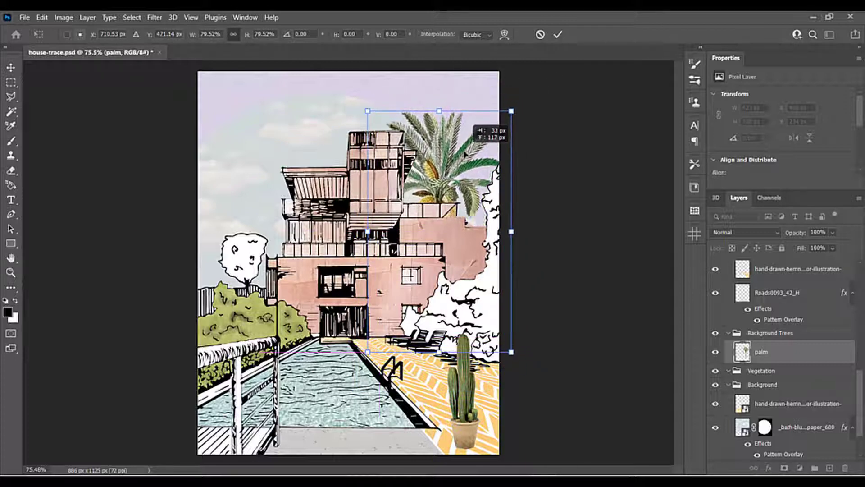
pyautogui.moveTo(512, 111); pyautogui.dragTo(483, 141)
pyautogui.moveTo(454, 173)
pyautogui.mouseDown()
pyautogui.moveTo(473, 131)
pyautogui.moveTo(432, 189)
pyautogui.moveTo(442, 161)
pyautogui.mouseUp()
pyautogui.scroll(-2, 370, 195)
pyautogui.scroll(2, 425, 161)
pyautogui.press('Return')
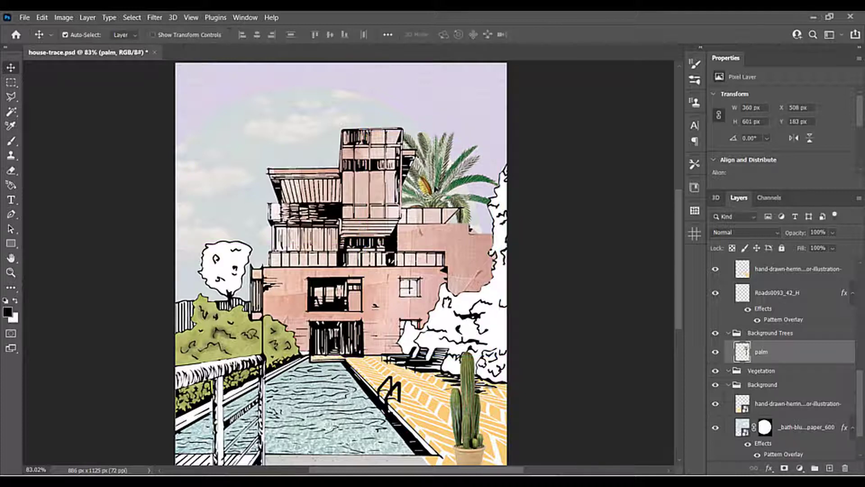
pyautogui.scroll(-1, 493, 269)
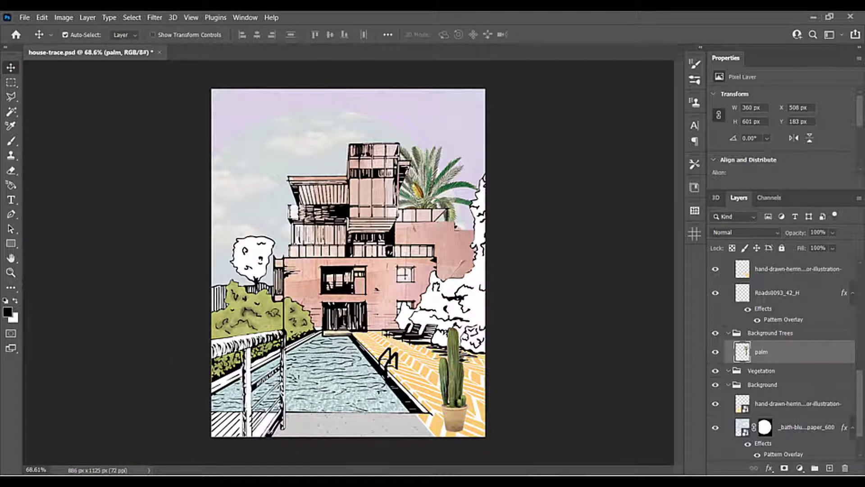
# Place the flamingo floaty image from the PS Tutorial Graphics folder in the People and Site Objects group and rasterize its layer.
pyautogui.click(265, 481)
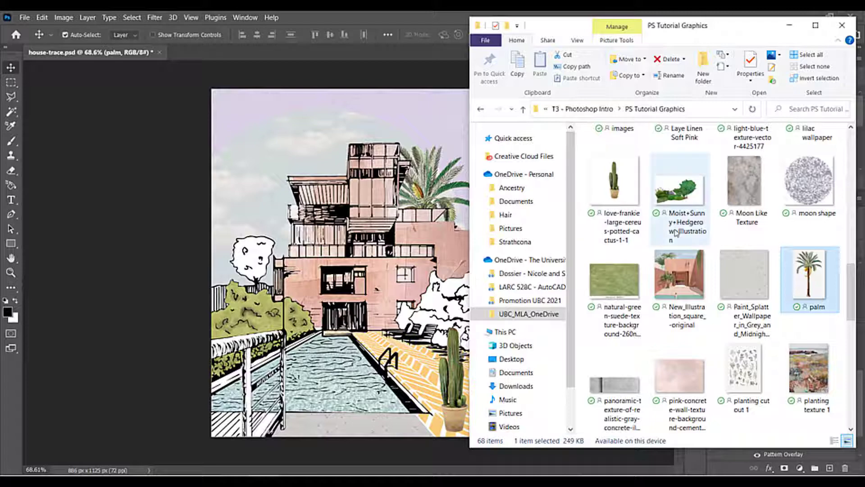
pyautogui.scroll(5, 818, 307)
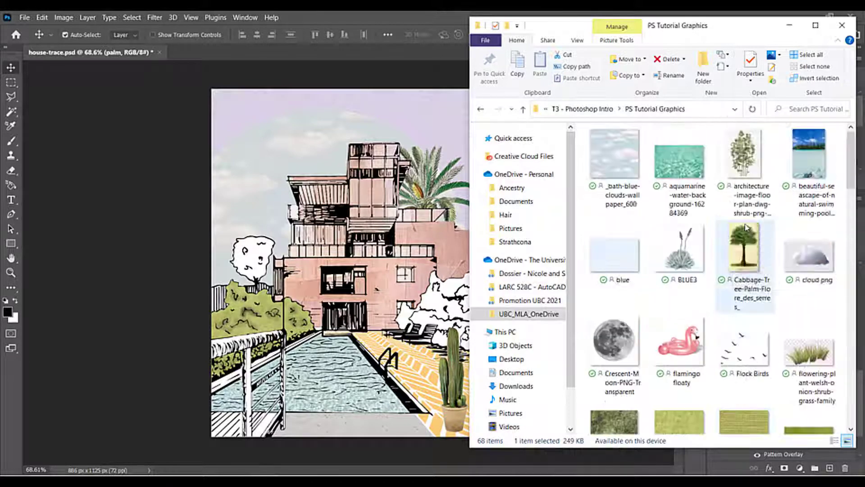
pyautogui.scroll(-3, 716, 262)
pyautogui.click(702, 224)
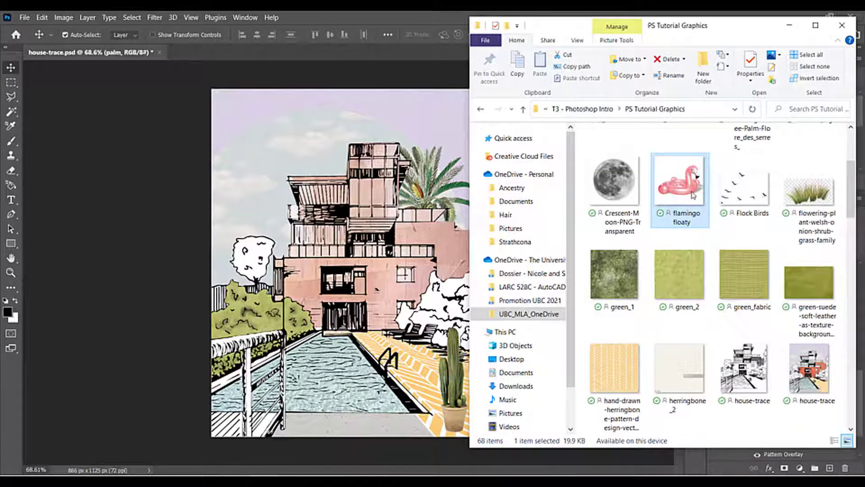
pyautogui.moveTo(693, 195); pyautogui.dragTo(450, 160)
pyautogui.moveTo(806, 342); pyautogui.dragTo(751, 297)
pyautogui.moveTo(401, 264); pyautogui.dragTo(373, 301)
pyautogui.scroll(5, 357, 298)
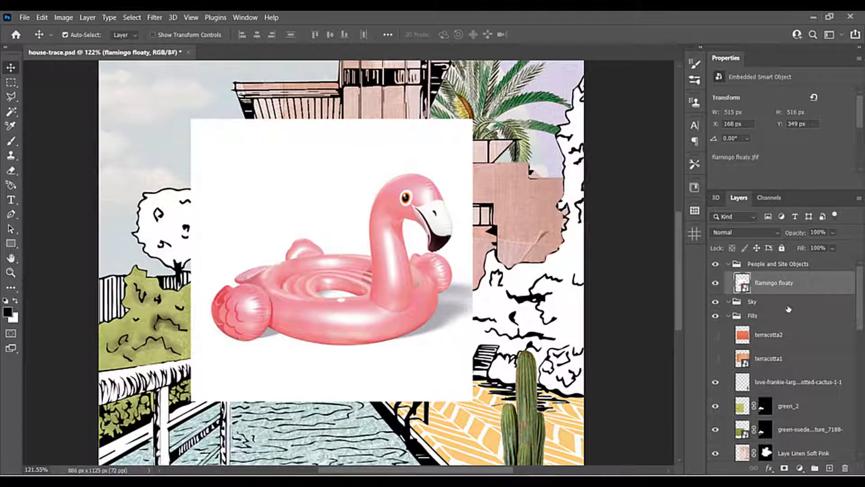
pyautogui.rightClick(798, 288)
pyautogui.click(703, 219)
pyautogui.click(132, 17)
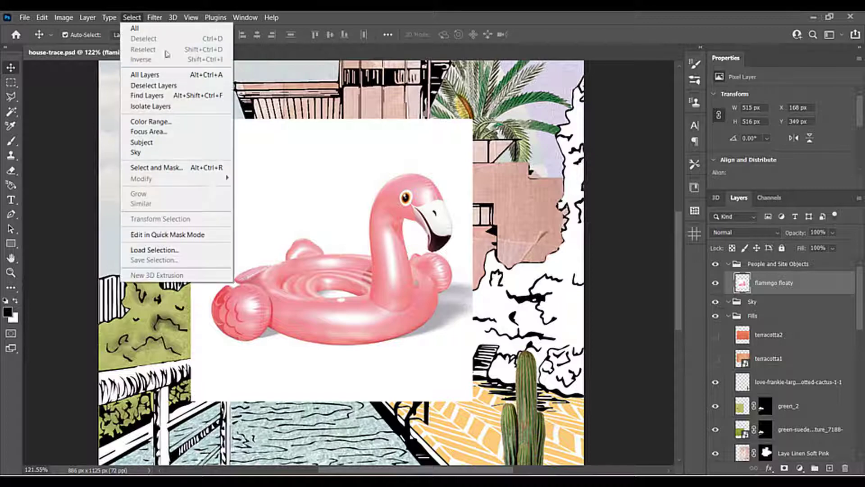
pyautogui.click(151, 121)
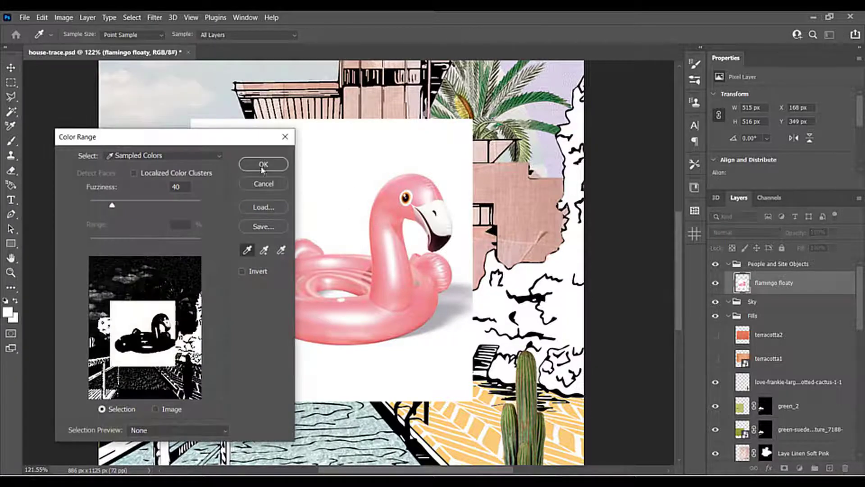
pyautogui.click(263, 165)
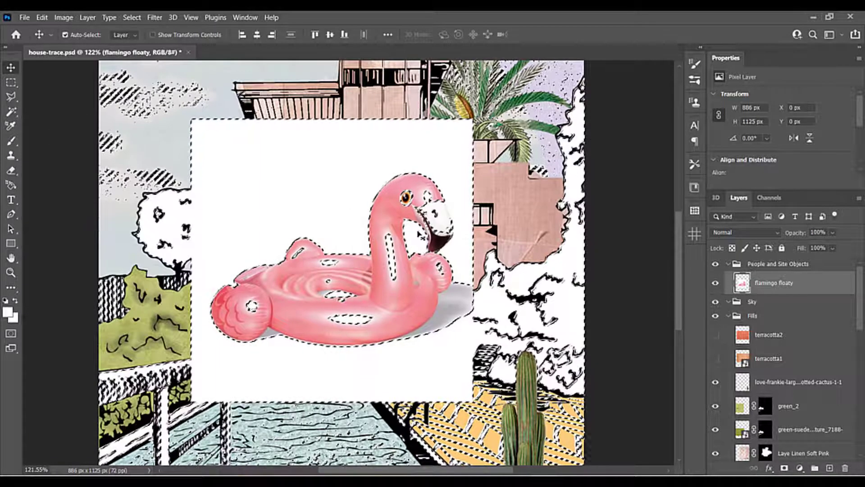
pyautogui.hotkey('ctrl', 'd')
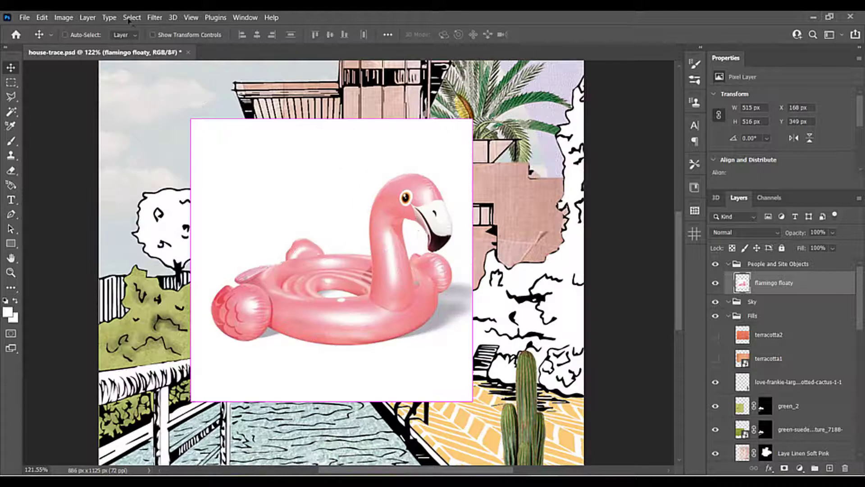
# Select the flamingo with Select Subject, invert the selection, delete the white background and clear the selection.
pyautogui.click(132, 17)
pyautogui.click(170, 141)
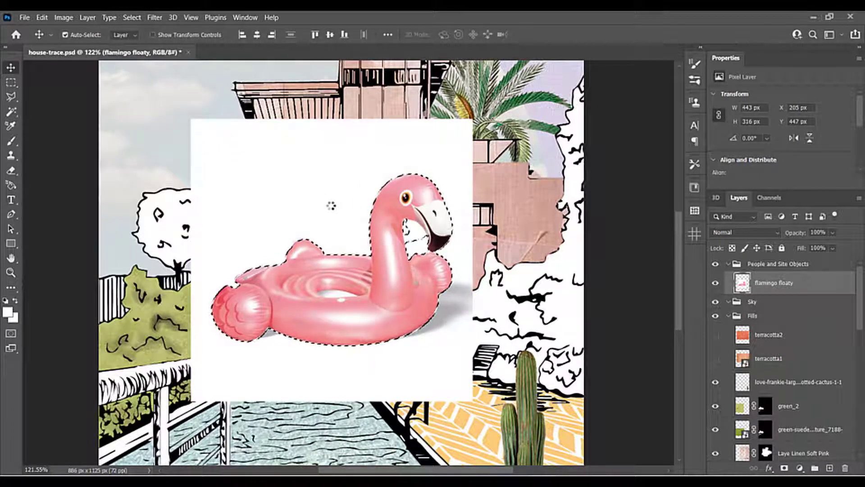
pyautogui.hotkey('ctrl', 'shift', 'i')
pyautogui.press('Delete')
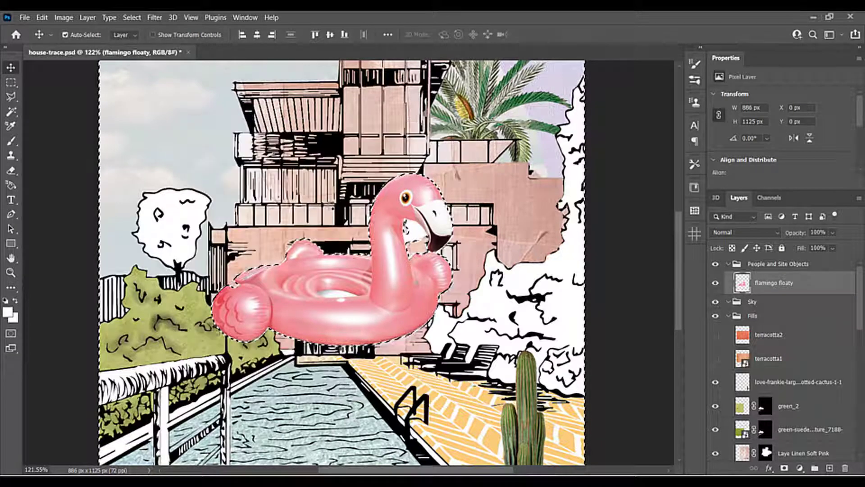
pyautogui.scroll(5, 439, 263)
pyautogui.hotkey('ctrl', 'd')
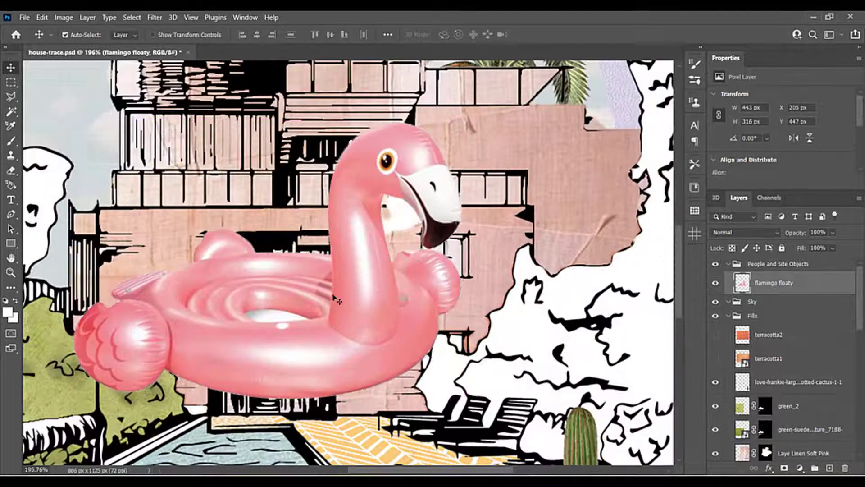
# Delete the leftover white areas under the flamingo's beak and inside the ring with the Quick Selection tool, leaving nothing selected.
pyautogui.scroll(5, 183, 255)
pyautogui.click(11, 111)
pyautogui.rightClick(11, 112)
pyautogui.click(45, 120)
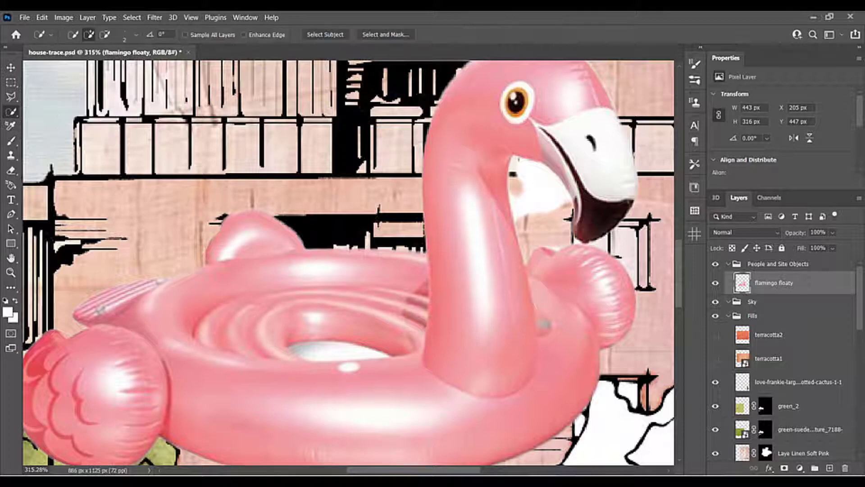
pyautogui.moveTo(543, 211); pyautogui.dragTo(549, 235)
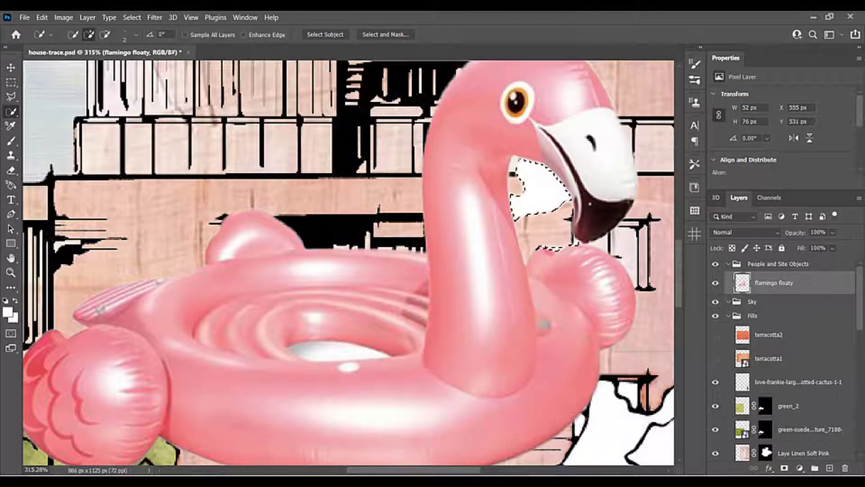
pyautogui.press('Delete')
pyautogui.moveTo(350, 350)
pyautogui.mouseDown()
pyautogui.moveTo(292, 349)
pyautogui.moveTo(358, 356)
pyautogui.mouseUp()
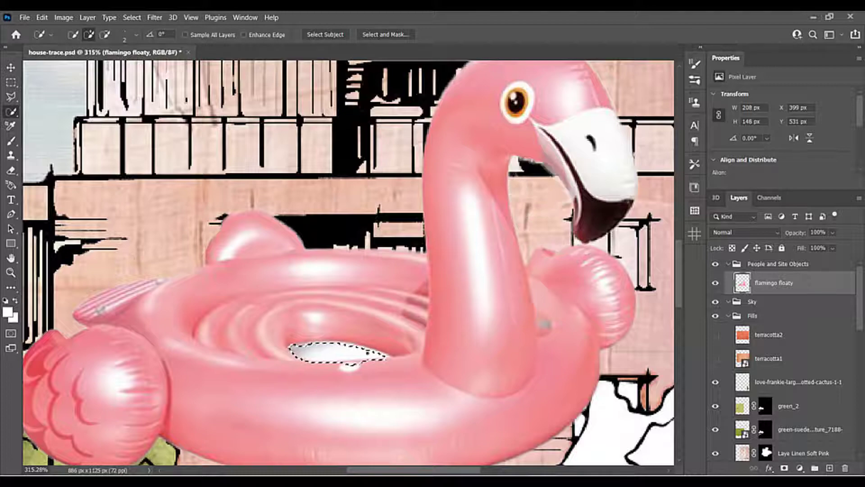
pyautogui.press('Delete')
pyautogui.hotkey('ctrl', 'd')
pyautogui.scroll(-10, 389, 345)
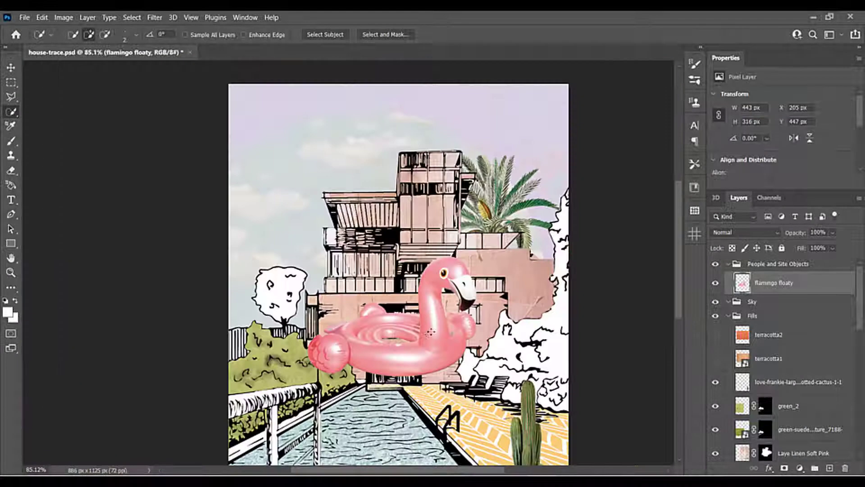
# Scale the flamingo floaty down to about 125 × 88 px and place it on the water near the far end of the pool.
pyautogui.click(12, 66)
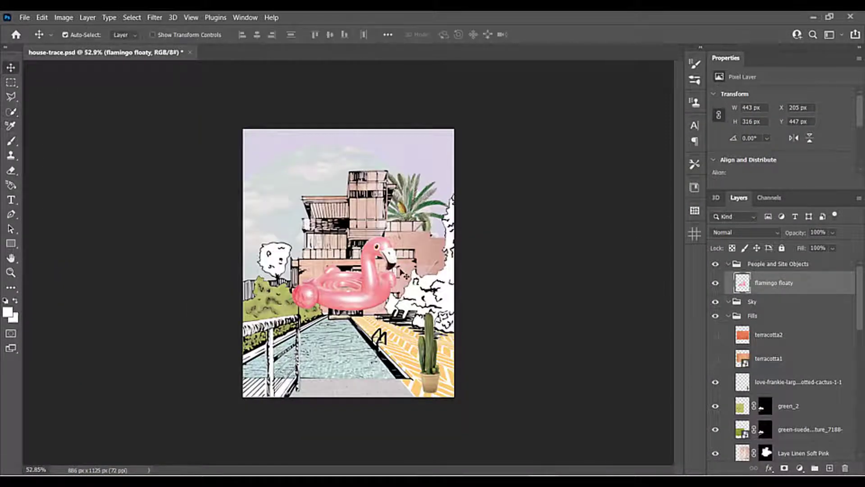
pyautogui.hotkey('ctrl', 't')
pyautogui.scroll(3, 353, 275)
pyautogui.moveTo(424, 211); pyautogui.dragTo(328, 389)
pyautogui.scroll(4, 308, 345)
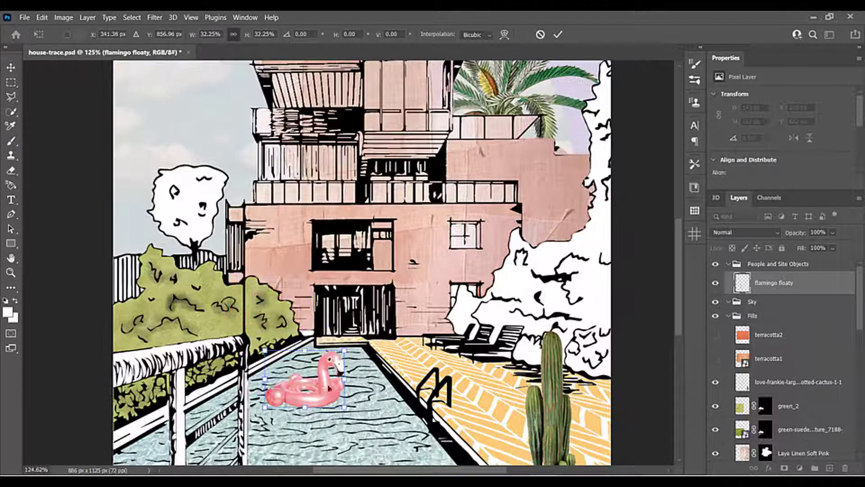
pyautogui.scroll(-1, 328, 389)
pyautogui.moveTo(343, 353); pyautogui.dragTo(336, 359)
pyautogui.scroll(4, 316, 397)
pyautogui.moveTo(317, 397); pyautogui.dragTo(330, 395)
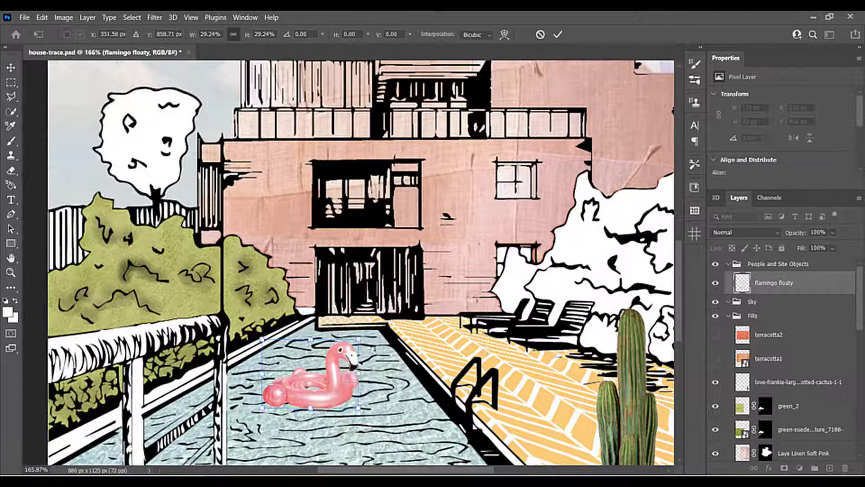
pyautogui.scroll(-5, 329, 394)
pyautogui.moveTo(320, 366); pyautogui.dragTo(344, 342)
pyautogui.scroll(5, 311, 366)
pyautogui.press('Return')
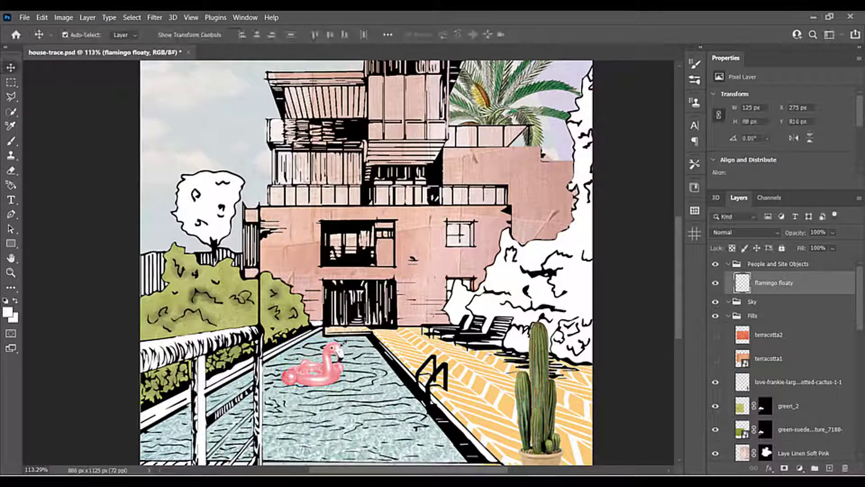
pyautogui.scroll(-2, 343, 342)
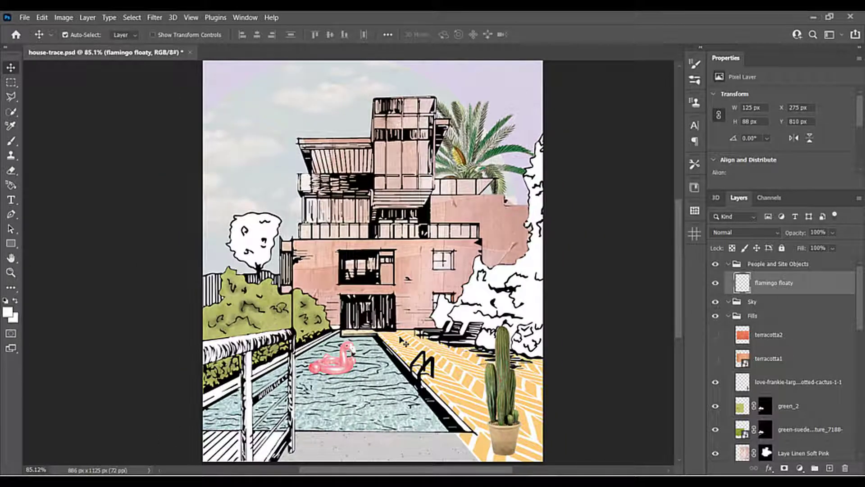
# Duplicate the flamingo floaty layer and move the copy beneath the original in the layer stack.
pyautogui.scroll(2, 384, 369)
pyautogui.scroll(-1, 356, 374)
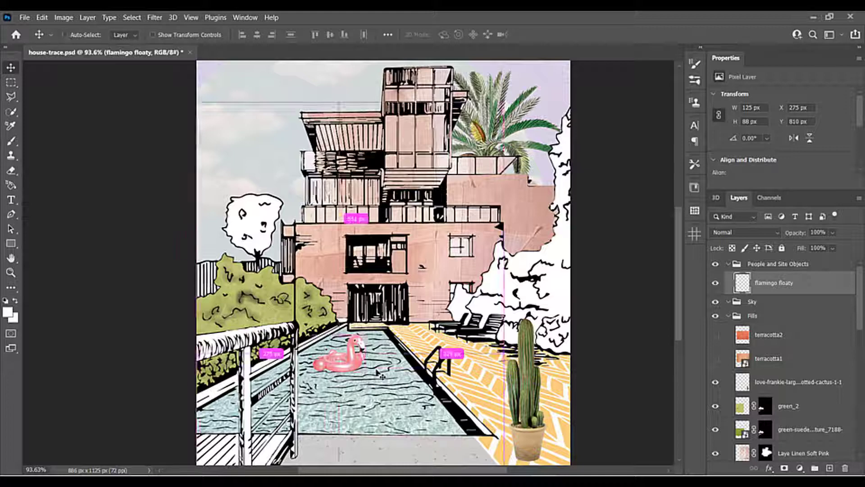
pyautogui.hotkey('ctrl', 'j')
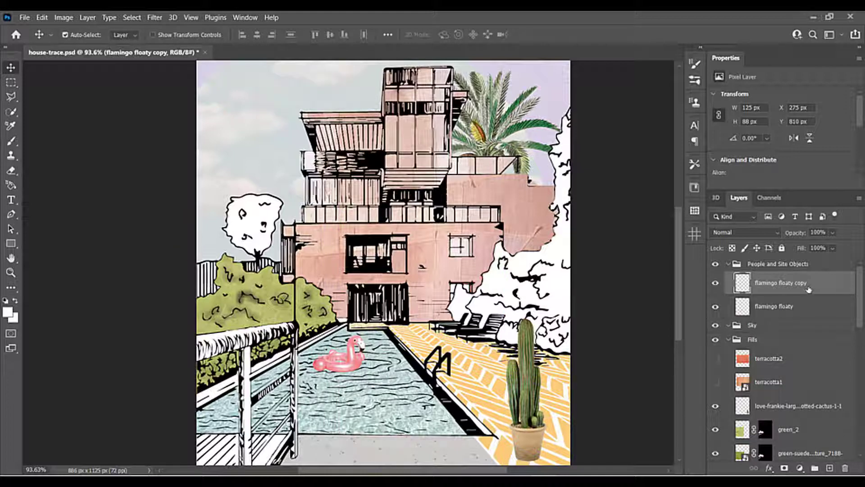
pyautogui.moveTo(807, 286); pyautogui.dragTo(804, 307)
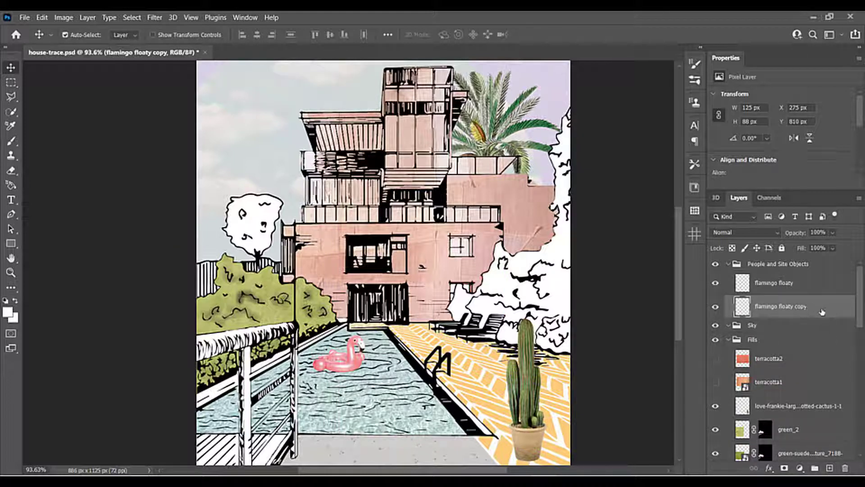
# Flip the flamingo floaty copy vertically.
pyautogui.click(42, 17)
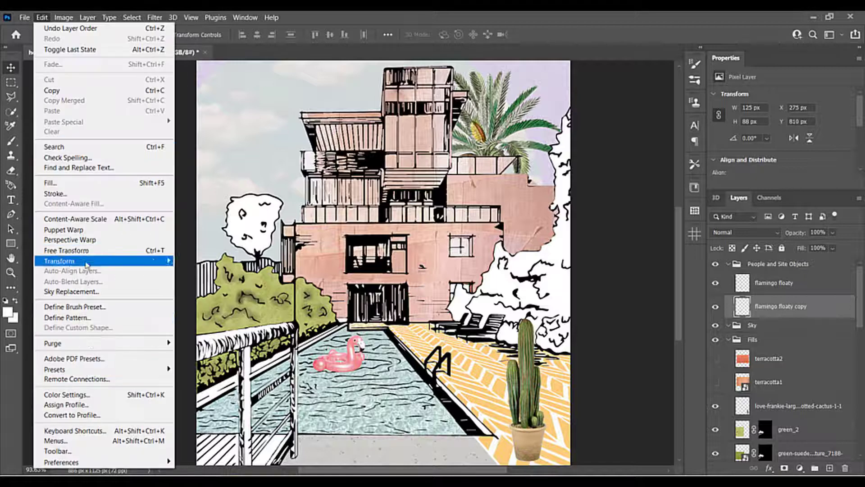
pyautogui.moveTo(87, 264)
pyautogui.click(223, 467)
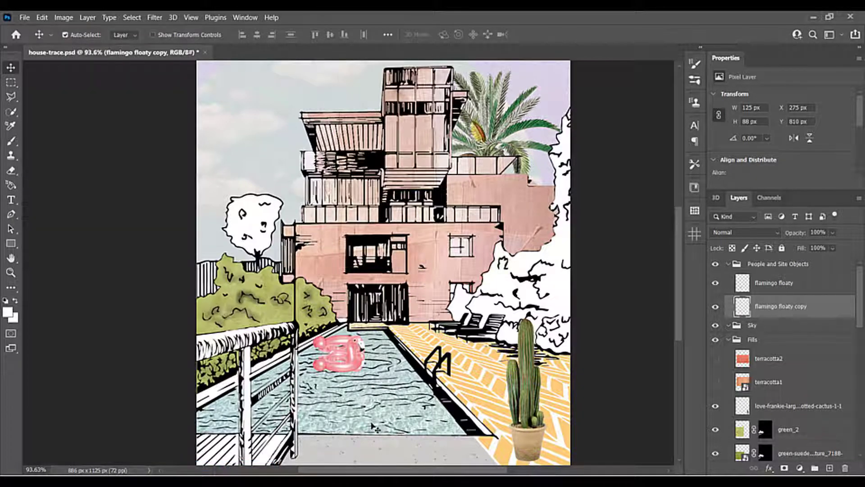
# Position the flipped flamingo directly below the original as a reflection and set its layer opacity to 55%.
pyautogui.moveTo(343, 348); pyautogui.dragTo(360, 397)
pyautogui.scroll(3, 360, 398)
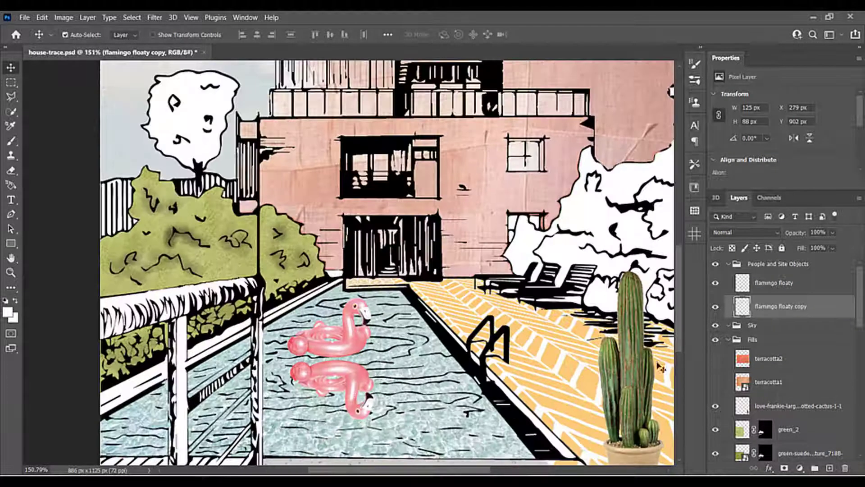
pyautogui.moveTo(826, 247); pyautogui.dragTo(817, 248)
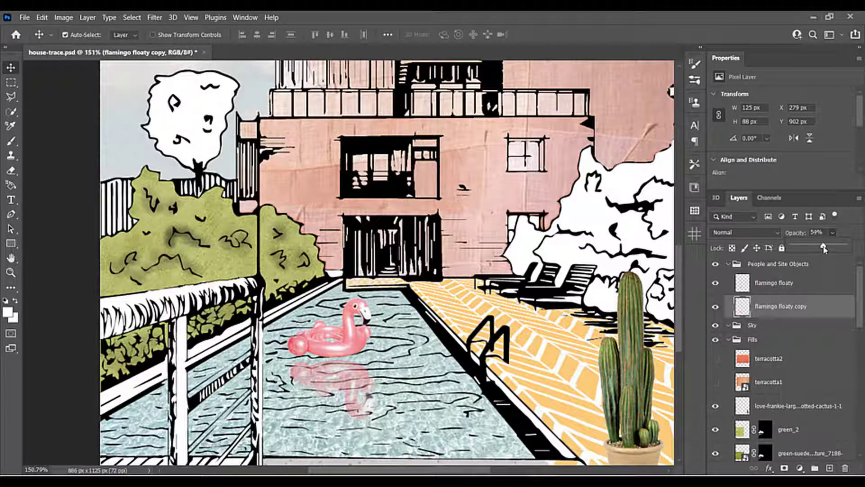
# Distort the flamingo reflection to about 122 × 68 px beneath the floaty and set its layer opacity to 38%.
pyautogui.click(42, 17)
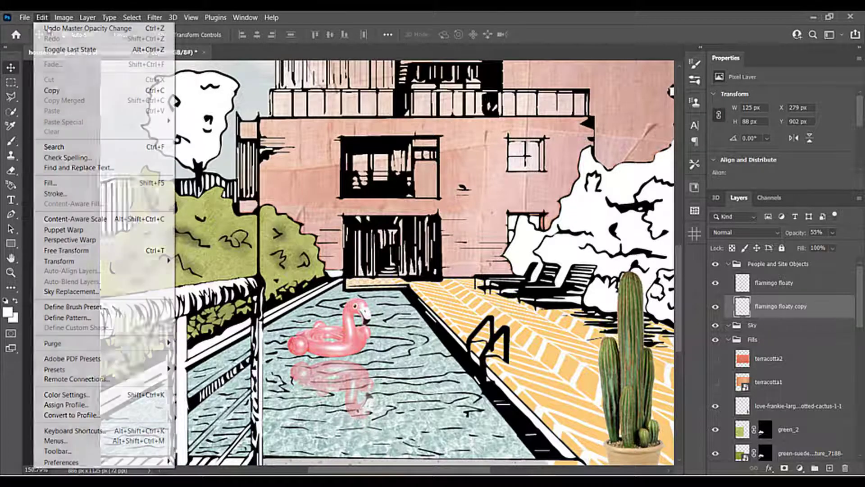
pyautogui.moveTo(101, 262)
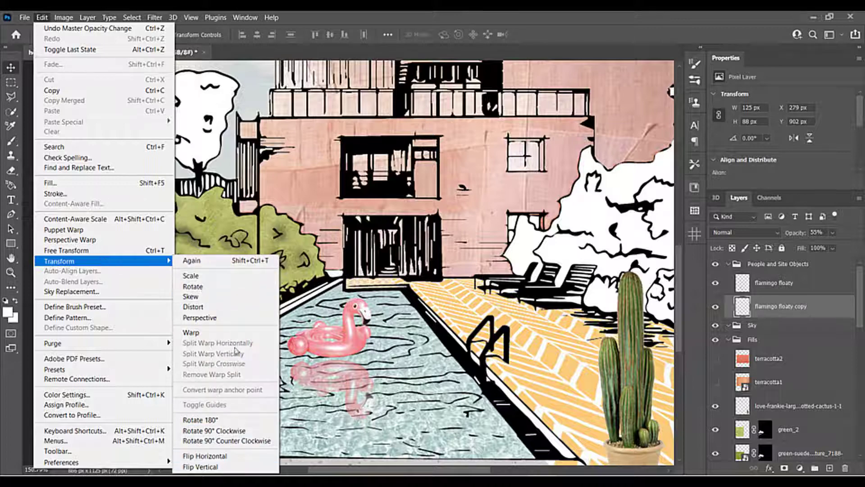
pyautogui.click(223, 308)
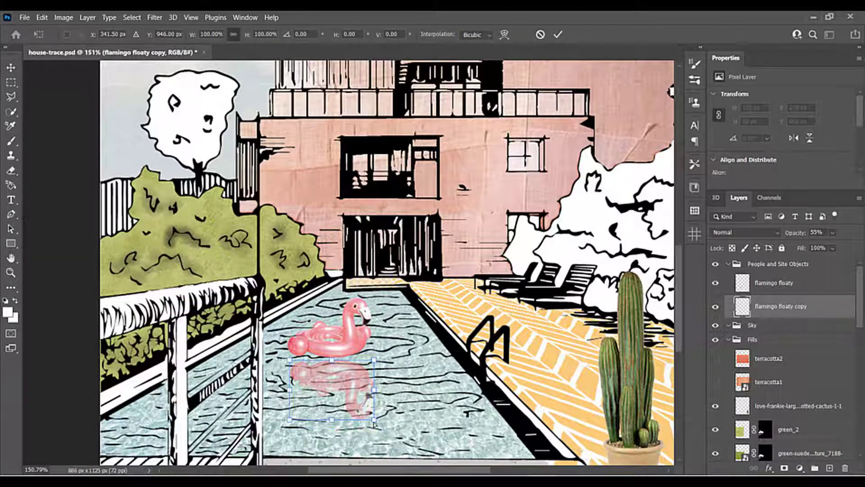
pyautogui.moveTo(374, 421); pyautogui.dragTo(372, 405)
pyautogui.moveTo(374, 360); pyautogui.dragTo(375, 356)
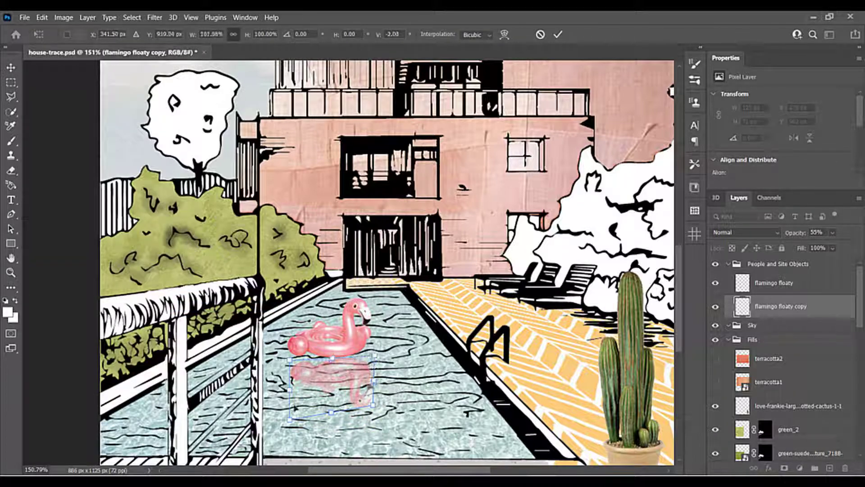
pyautogui.moveTo(289, 419); pyautogui.dragTo(286, 405)
pyautogui.moveTo(378, 408); pyautogui.dragTo(375, 405)
pyautogui.moveTo(332, 360); pyautogui.dragTo(289, 360)
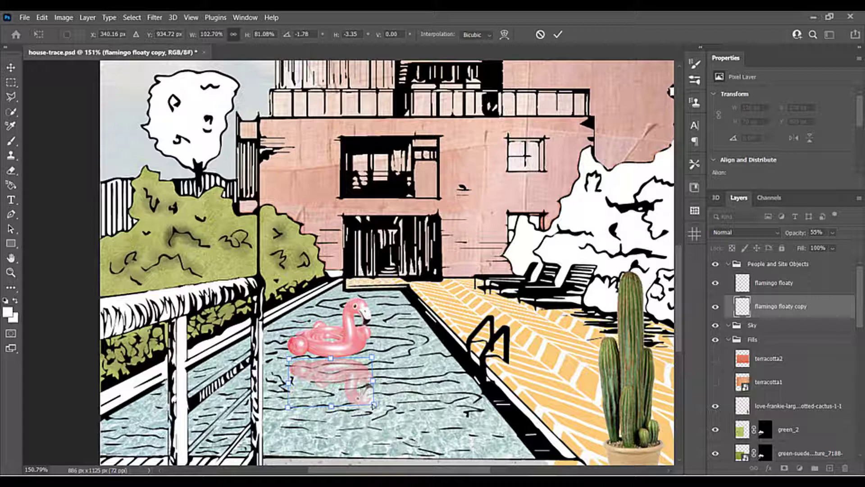
pyautogui.moveTo(373, 406); pyautogui.dragTo(373, 406)
pyautogui.moveTo(372, 360); pyautogui.dragTo(370, 362)
pyautogui.press('Return')
pyautogui.scroll(-5, 370, 361)
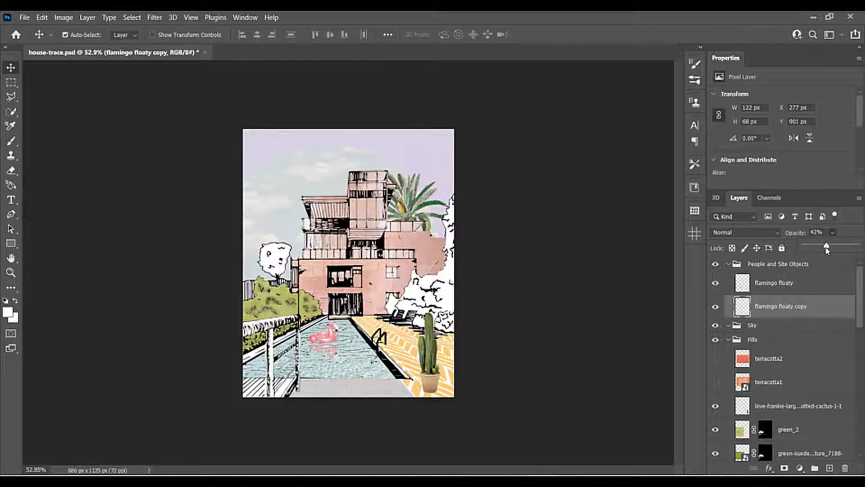
pyautogui.scroll(3, 369, 383)
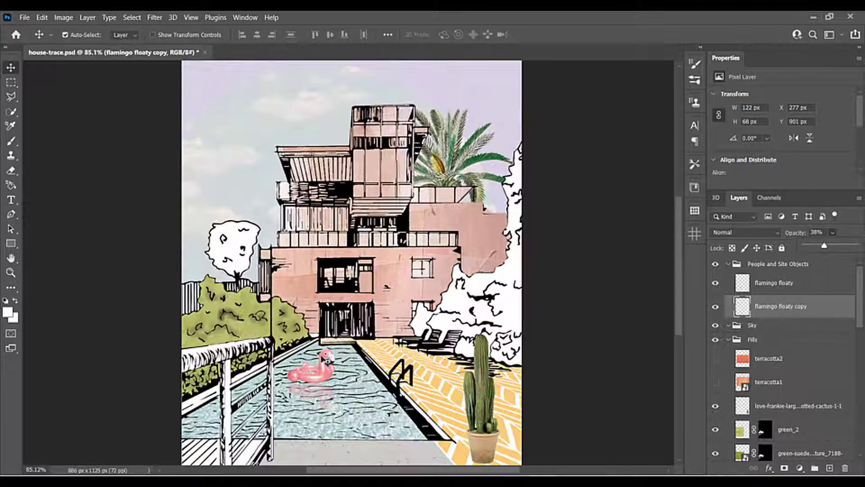
pyautogui.scroll(-1, 320, 400)
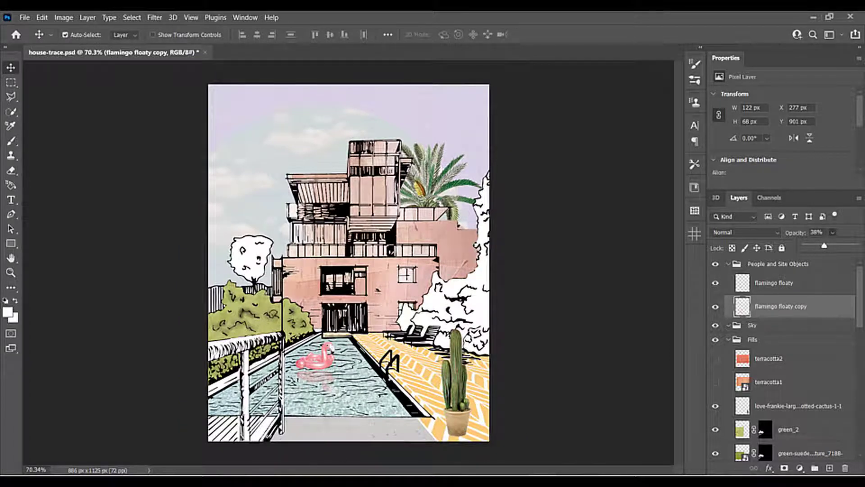
# Place the Flock Birds image from the graphics folder in the sky above the palm, scaled to about 175 × 116 px.
pyautogui.hotkey('alt', 'Tab')
pyautogui.moveTo(745, 202); pyautogui.dragTo(410, 248)
pyautogui.moveTo(489, 170); pyautogui.dragTo(388, 237)
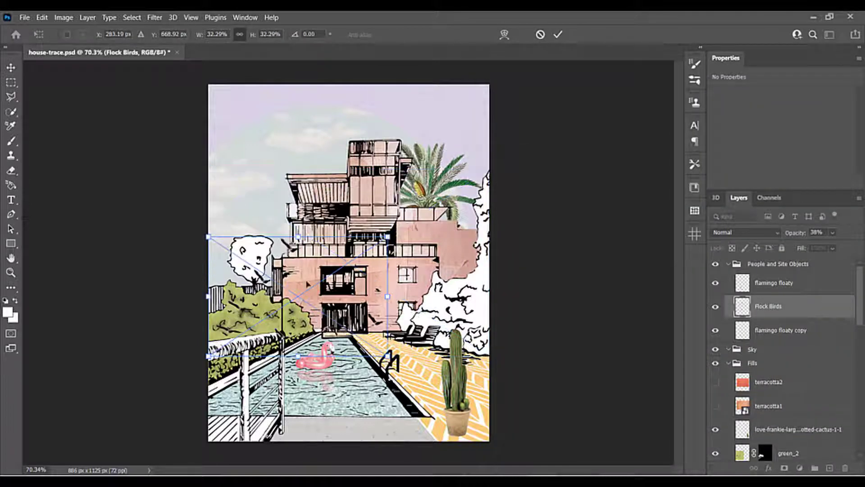
pyautogui.moveTo(291, 293); pyautogui.dragTo(370, 185)
pyautogui.moveTo(470, 128); pyautogui.dragTo(367, 195)
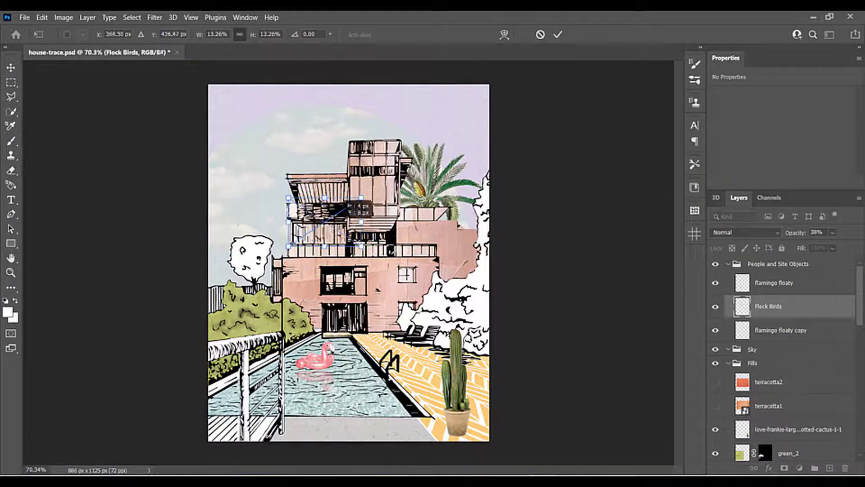
pyautogui.moveTo(326, 222); pyautogui.dragTo(445, 122)
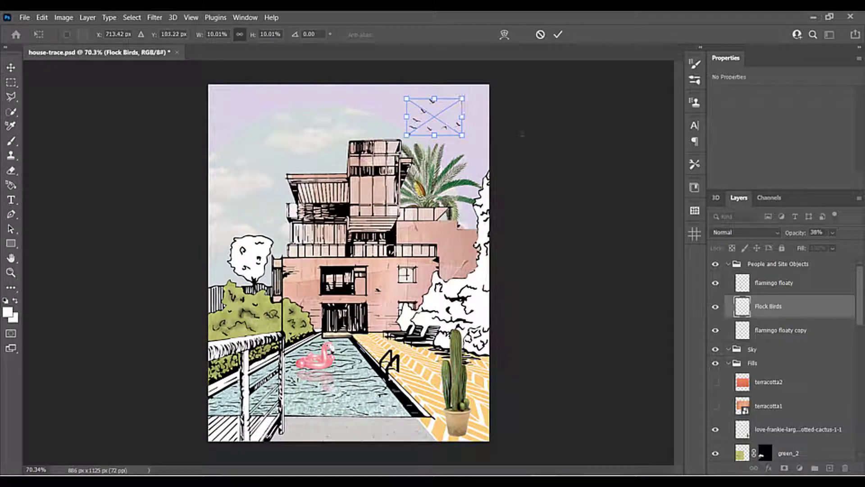
pyautogui.press('Return')
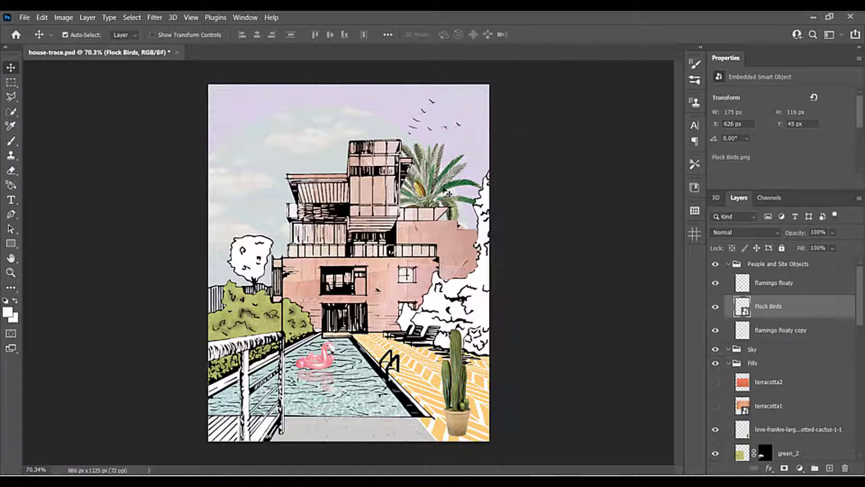
# Move the palm from behind the roof terrace to behind the small white tree on the house's left side.
pyautogui.moveTo(448, 193); pyautogui.dragTo(274, 206)
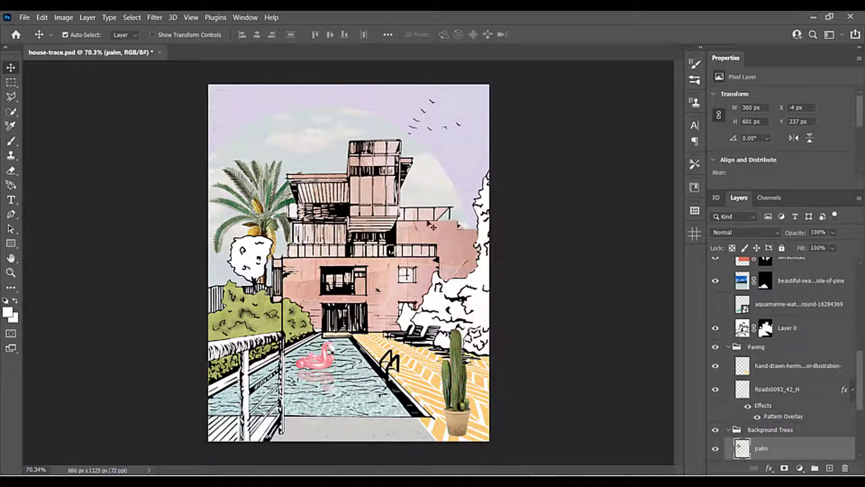
# Look through the PS Tutorial Graphics folder, and search Google Images in the browser for "hanging vines".
pyautogui.hotkey('alt', 'Tab')
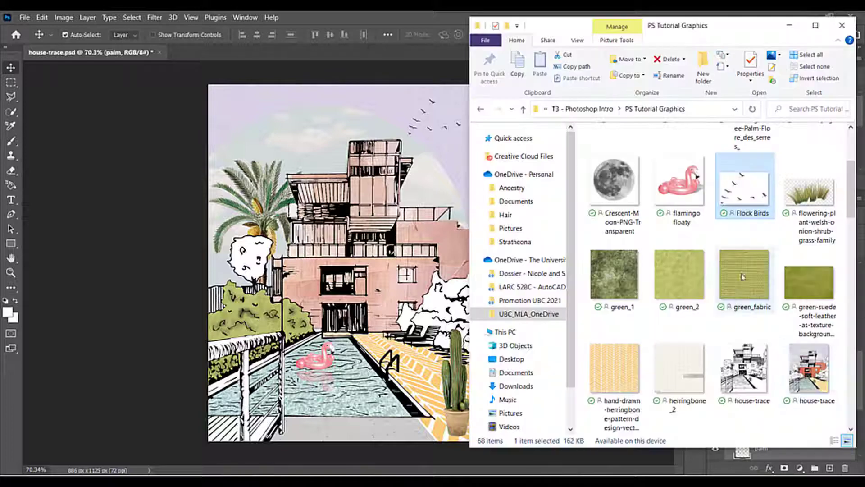
pyautogui.scroll(-3, 673, 242)
pyautogui.scroll(-10, 673, 242)
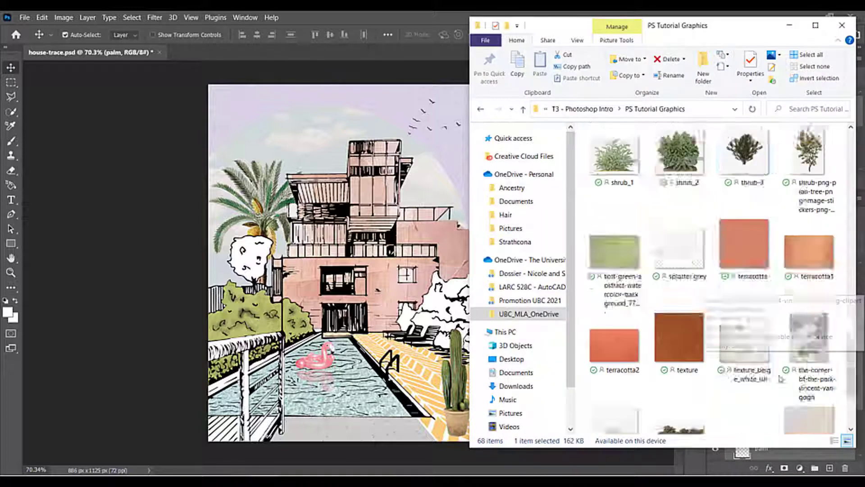
pyautogui.scroll(-12, 760, 277)
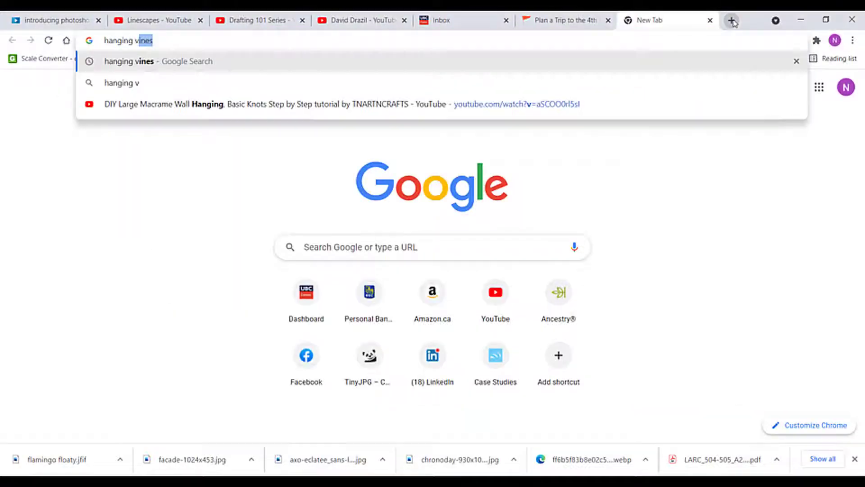
pyautogui.press('Return')
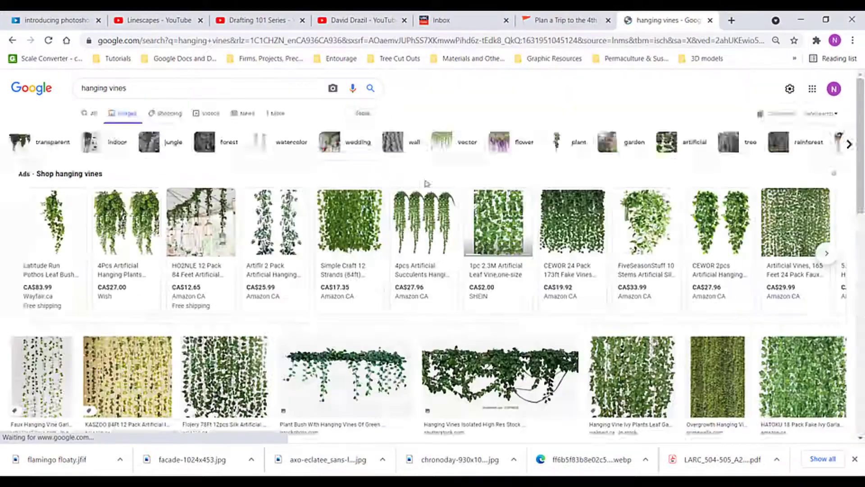
# Browse the hanging vines results, open a suitable cut-out vine picture and save the image.
pyautogui.scroll(-10, 372, 301)
pyautogui.scroll(-15, 372, 300)
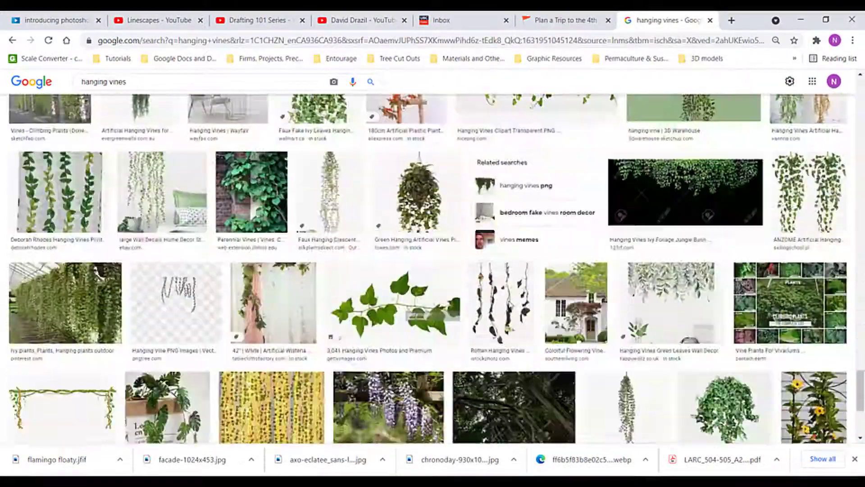
pyautogui.scroll(-20, 308, 306)
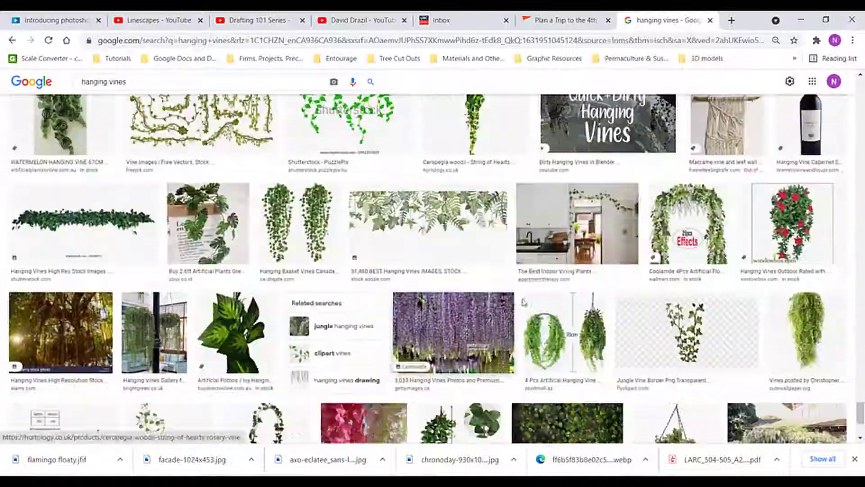
pyautogui.moveTo(860, 410); pyautogui.dragTo(859, 86)
pyautogui.scroll(-12, 698, 309)
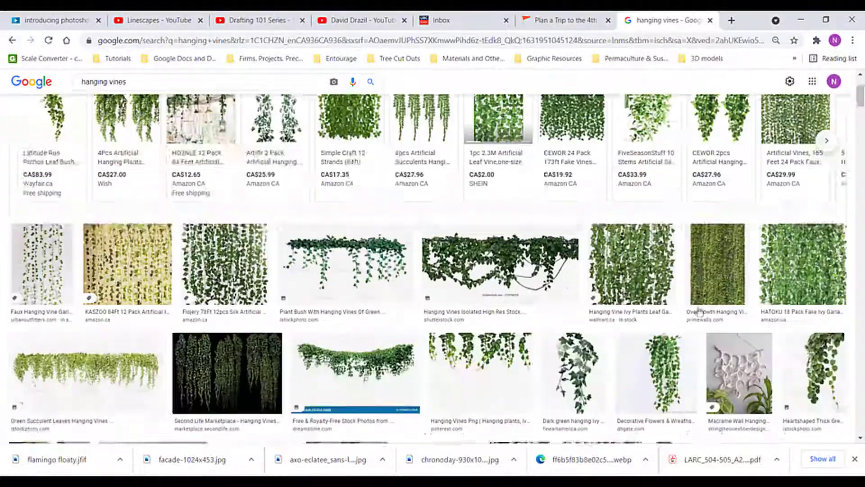
pyautogui.click(437, 356)
pyautogui.rightClick(680, 173)
pyautogui.click(723, 305)
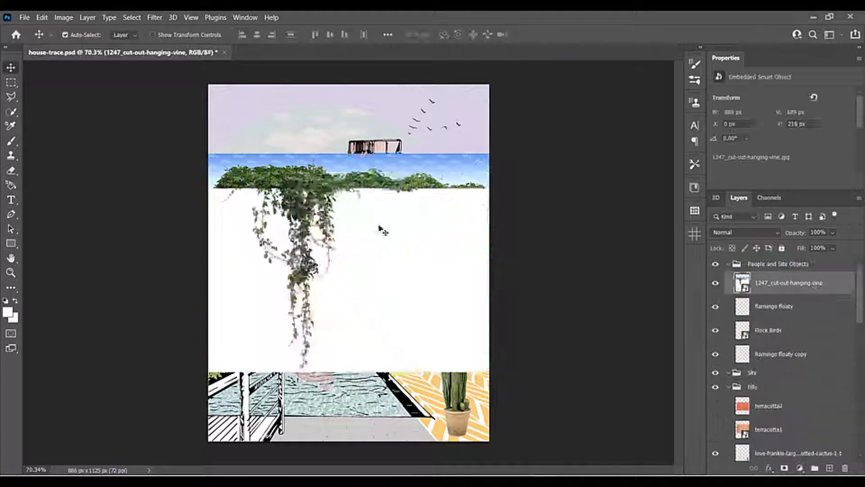
# Remove the white and blue sky background from the hanging vine layer using Color Range selections.
pyautogui.click(132, 17)
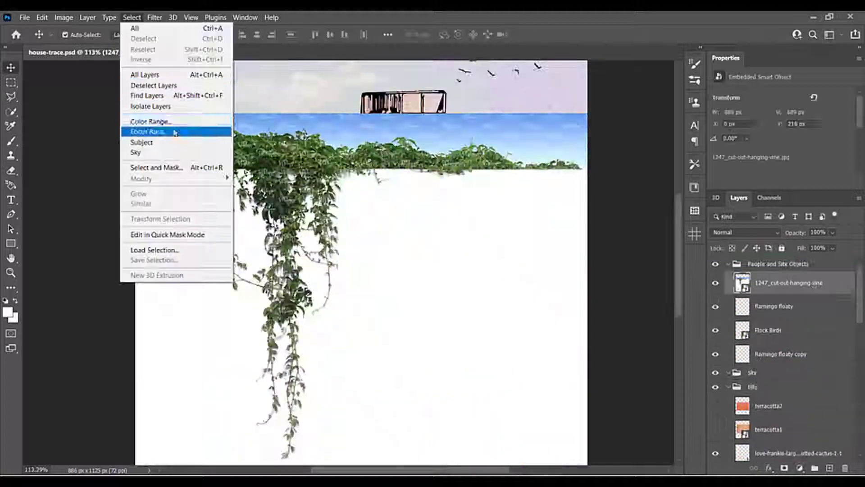
pyautogui.click(172, 131)
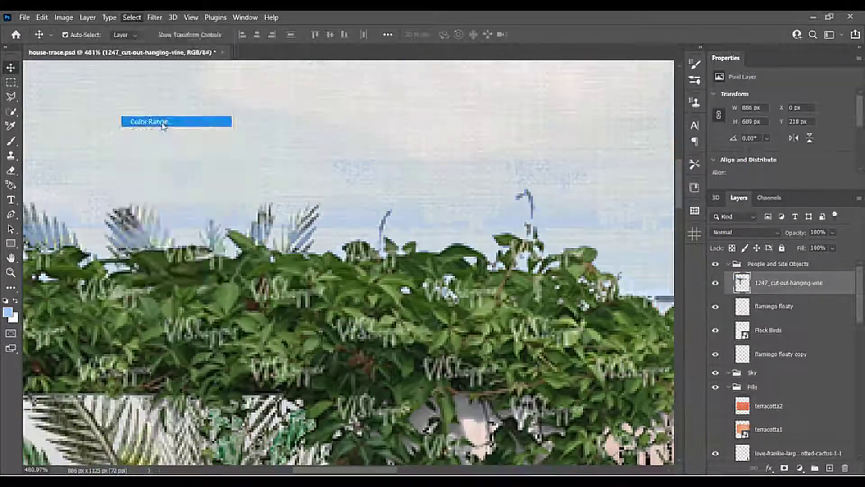
pyautogui.click(164, 124)
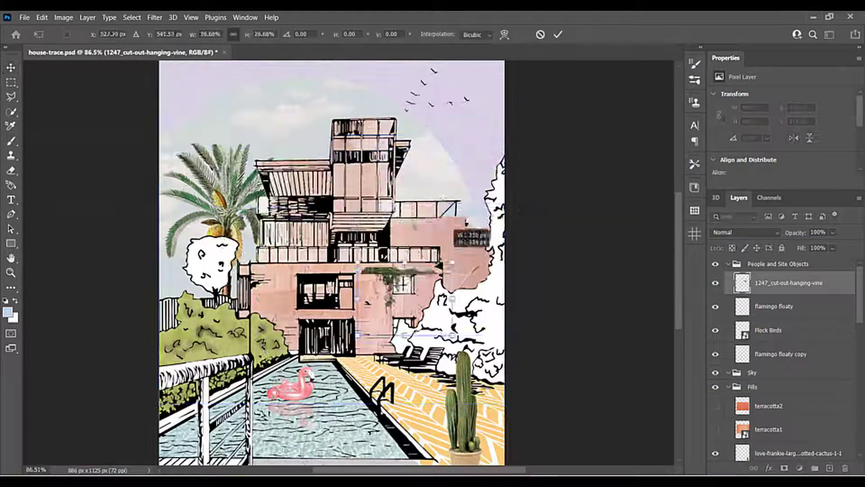
# Scale the hanging vine down to about 21% and hang it over the wall below the right-hand terrace railing.
pyautogui.scroll(3, 432, 203)
pyautogui.moveTo(464, 135); pyautogui.dragTo(419, 158)
pyautogui.scroll(3, 390, 190)
pyautogui.scroll(-8, 437, 207)
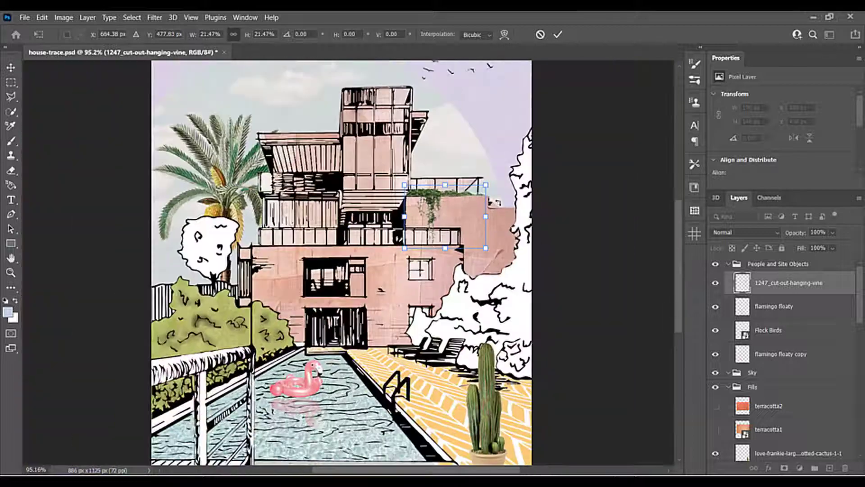
pyautogui.press('Return')
pyautogui.scroll(-3, 495, 216)
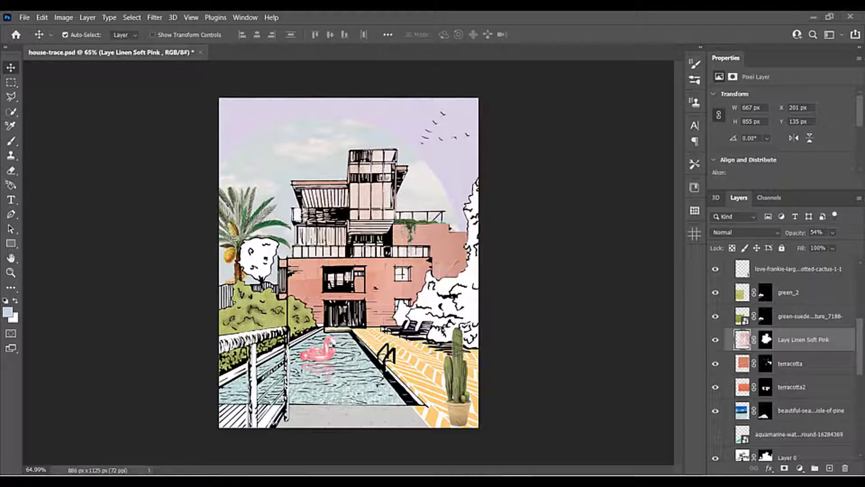
# Place the vintage photo of the woman on the inflatable horse from the PS Tutorial Graphics folder into the drawing.
pyautogui.click(266, 481)
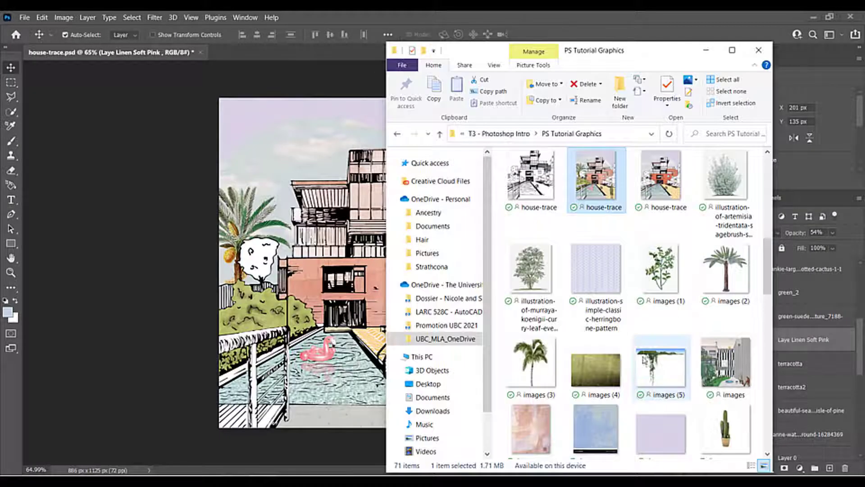
pyautogui.scroll(8, 654, 360)
pyautogui.scroll(-3, 671, 320)
pyautogui.scroll(-10, 674, 312)
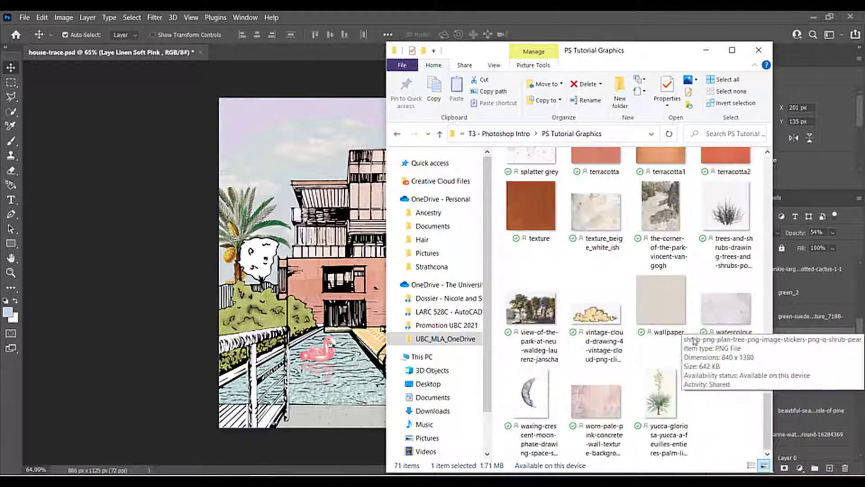
pyautogui.scroll(8, 704, 361)
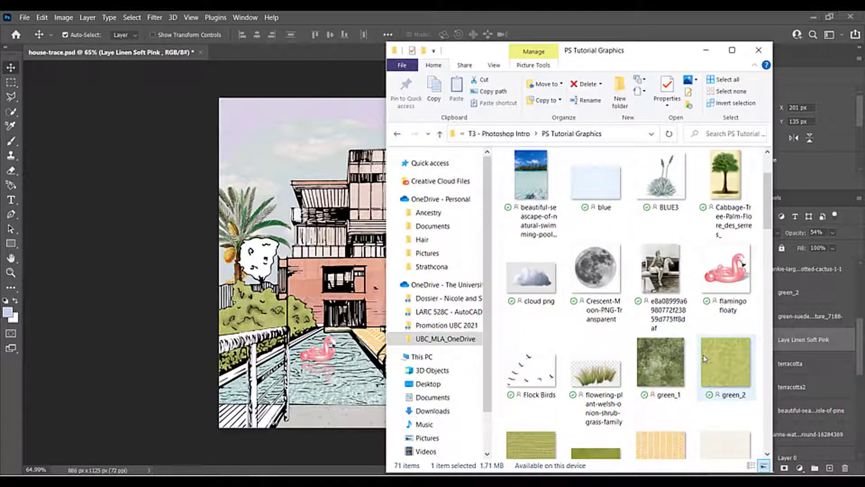
pyautogui.click(681, 286)
pyautogui.moveTo(357, 278); pyautogui.dragTo(356, 279)
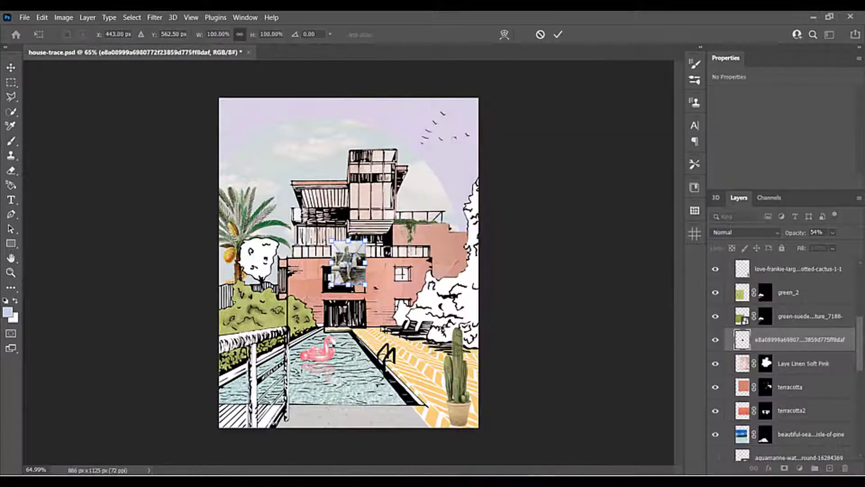
# Enlarge the vintage photo to about 319 × 418 px and position it over the pool's far end.
pyautogui.moveTo(378, 223); pyautogui.dragTo(324, 347)
pyautogui.scroll(3, 324, 347)
pyautogui.scroll(3, 324, 378)
pyautogui.moveTo(356, 374); pyautogui.dragTo(494, 298)
pyautogui.press('Return')
# Select the woman and the adjoining part of the inflatable horse in the vintage photo with the Quick Selection tool.
pyautogui.scroll(2, 477, 334)
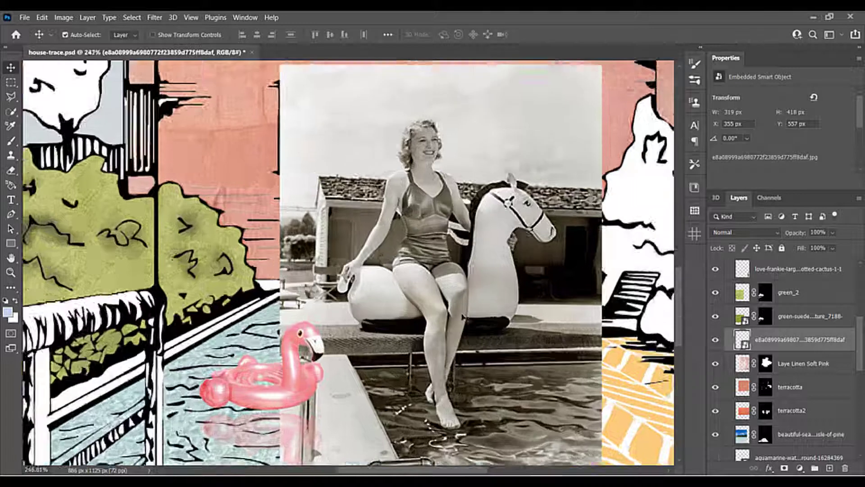
pyautogui.scroll(-2, 424, 289)
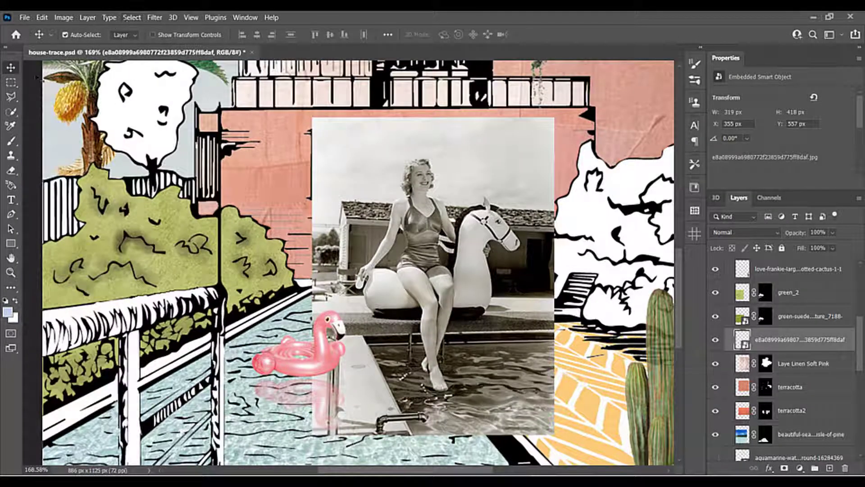
pyautogui.click(11, 111)
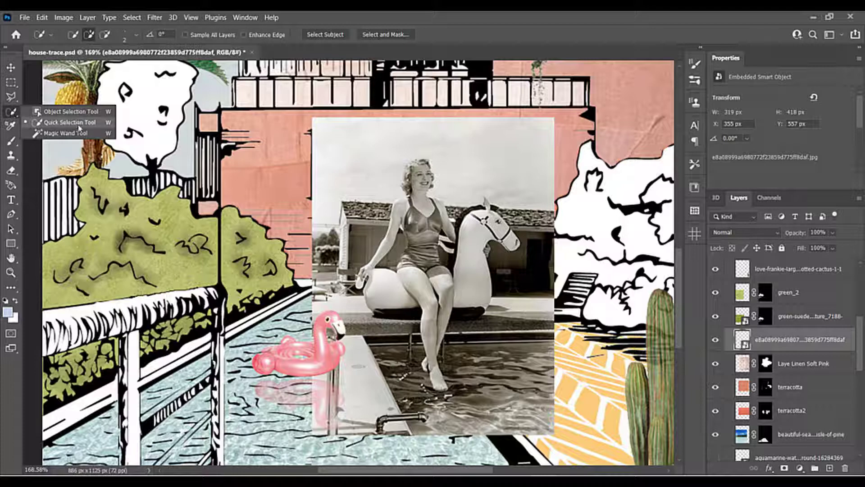
pyautogui.click(79, 126)
pyautogui.scroll(4, 403, 230)
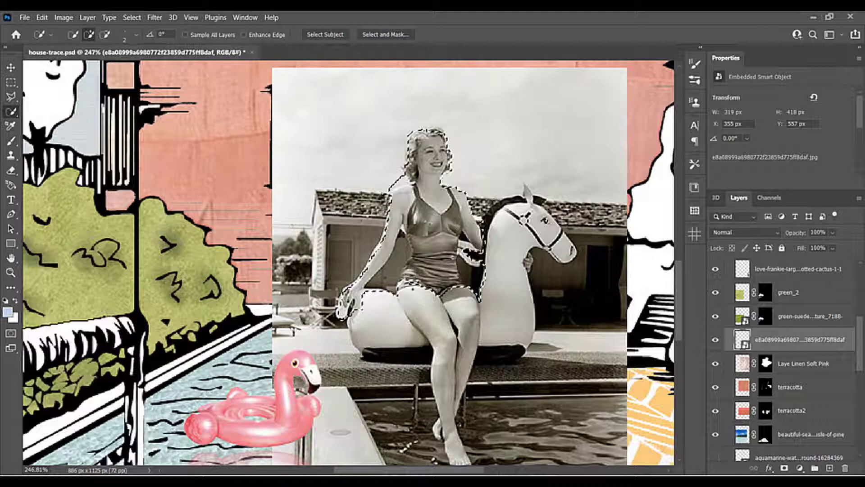
pyautogui.moveTo(412, 289); pyautogui.dragTo(448, 410)
pyautogui.moveTo(460, 301); pyautogui.dragTo(467, 312)
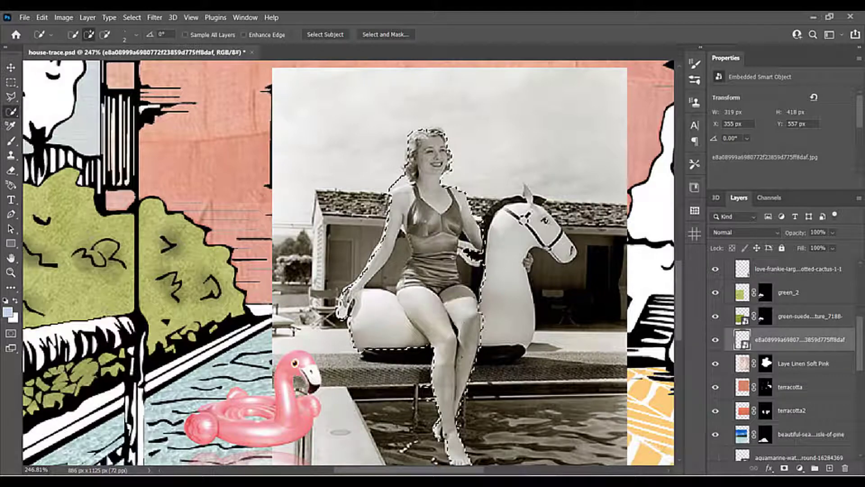
pyautogui.scroll(-3, 411, 324)
pyautogui.scroll(3, 447, 319)
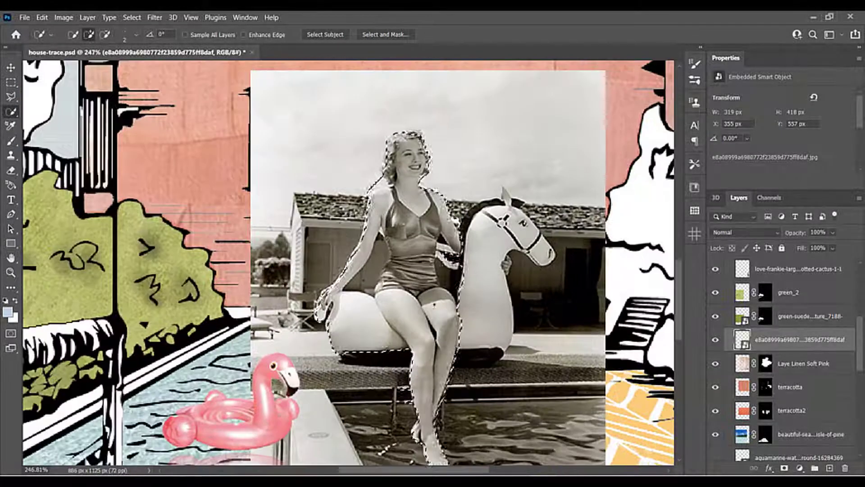
pyautogui.scroll(-4, 413, 274)
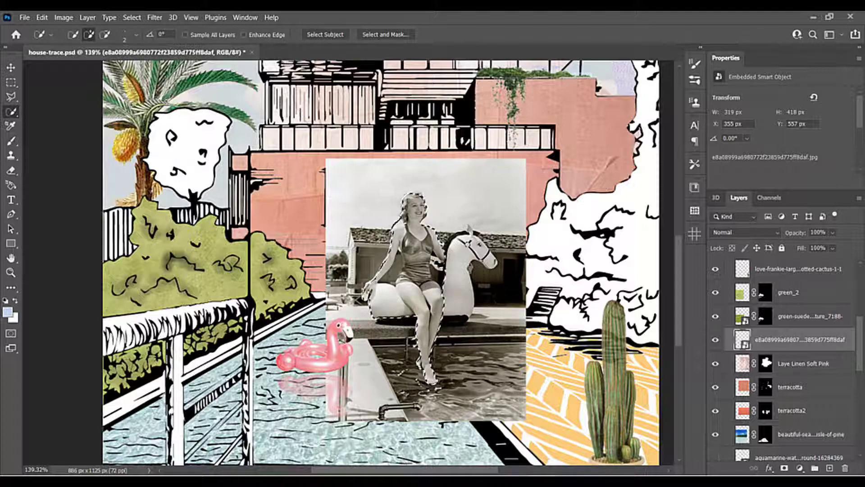
pyautogui.scroll(3, 429, 314)
pyautogui.scroll(3, 496, 243)
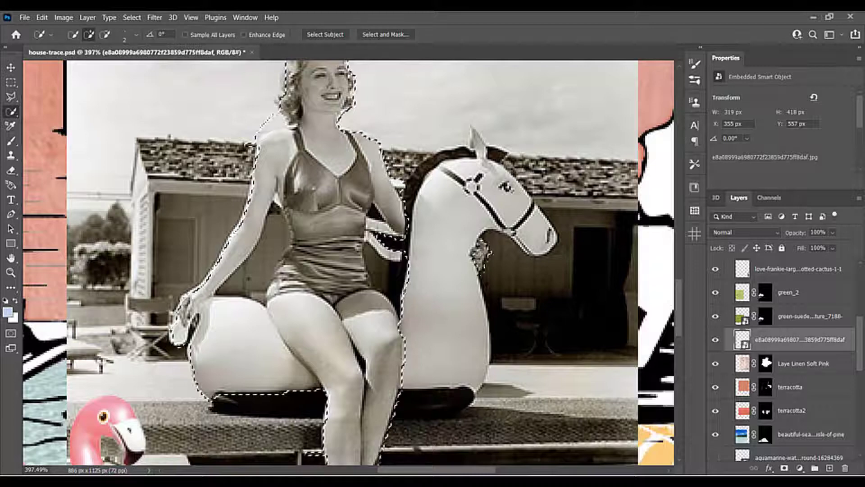
# Rasterize the vintage photo layer and delete everything outside the selected figure.
pyautogui.scroll(-2, 439, 262)
pyautogui.scroll(-4, 653, 266)
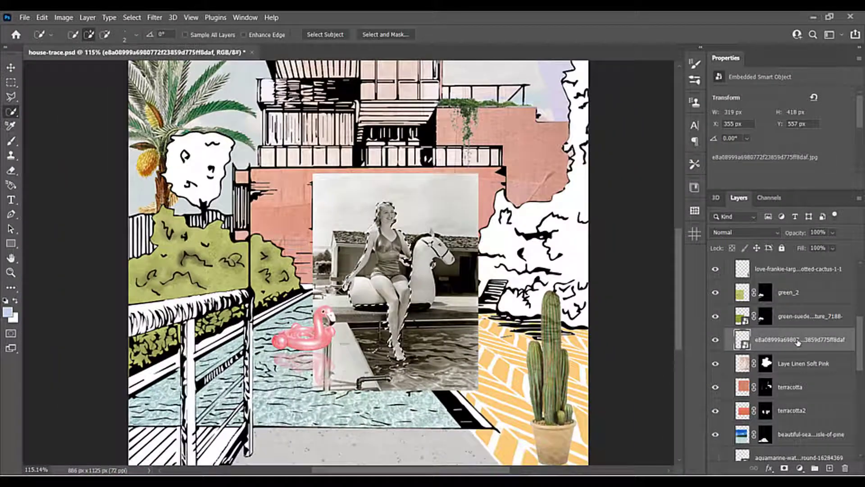
pyautogui.rightClick(798, 342)
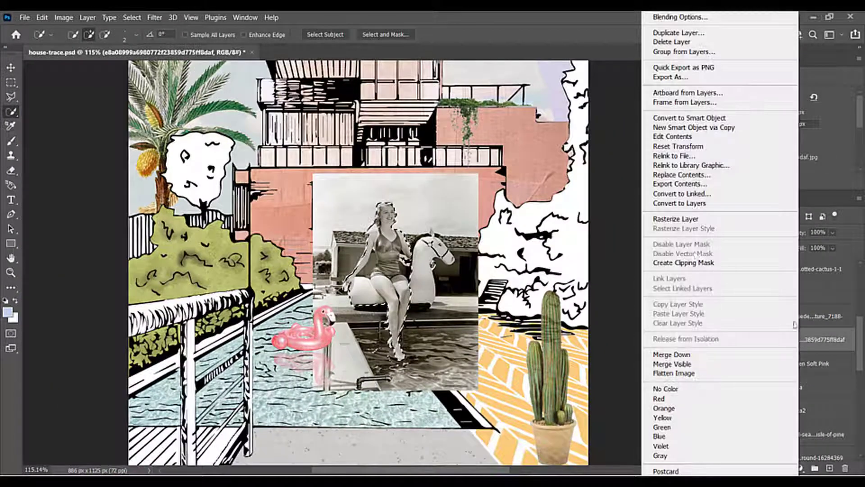
pyautogui.click(676, 218)
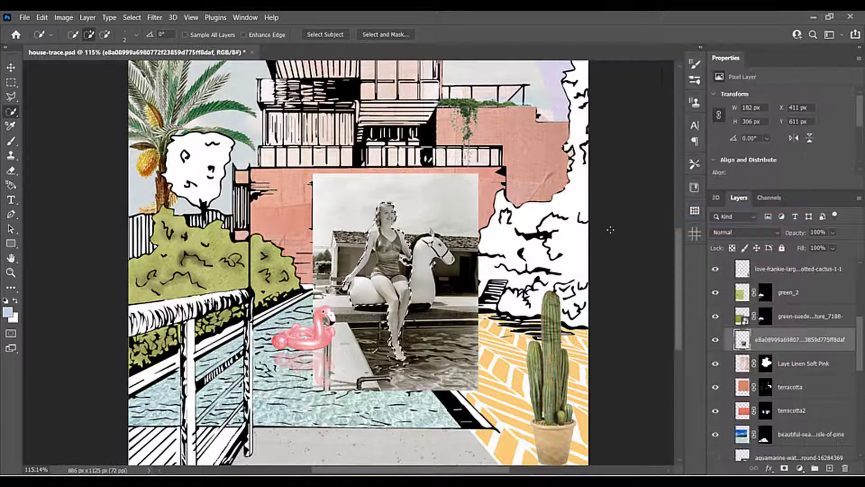
pyautogui.hotkey('ctrl', 'shift', 'i')
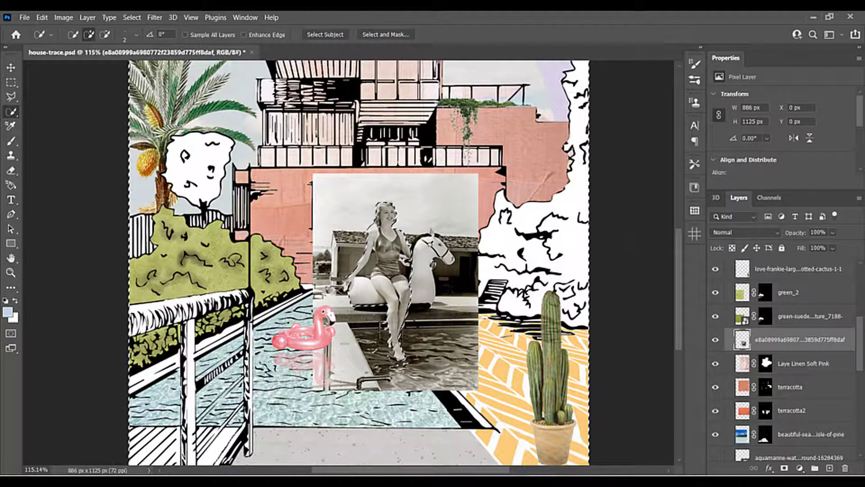
pyautogui.press('Delete')
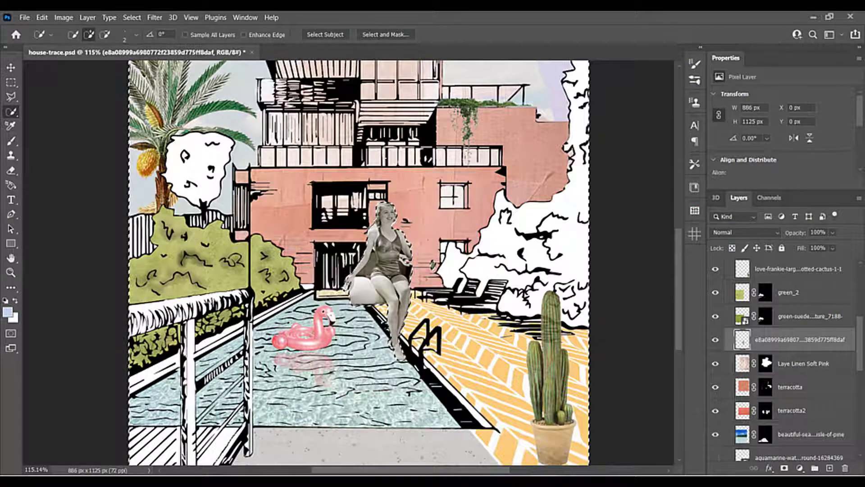
pyautogui.scroll(2, 360, 263)
pyautogui.scroll(12, 386, 267)
pyautogui.moveTo(347, 277); pyautogui.dragTo(322, 315)
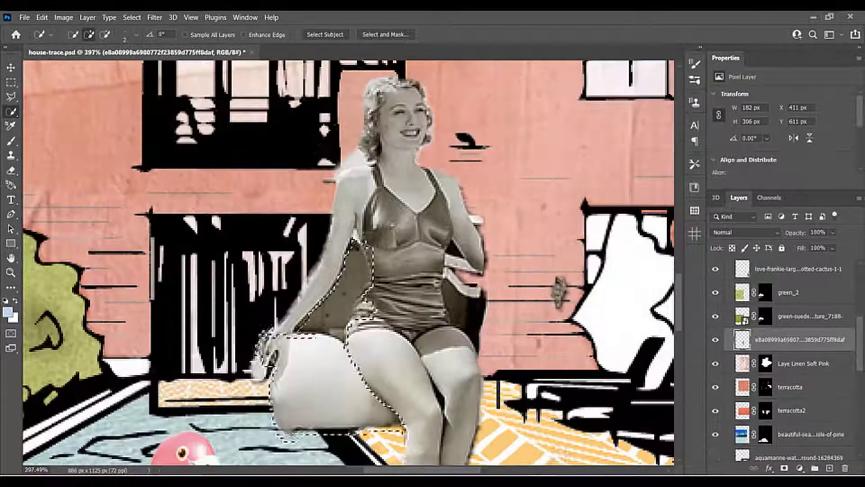
pyautogui.hotkey('ctrl', 'd')
pyautogui.rightClick(10, 112)
pyautogui.click(64, 133)
pyautogui.click(63, 121)
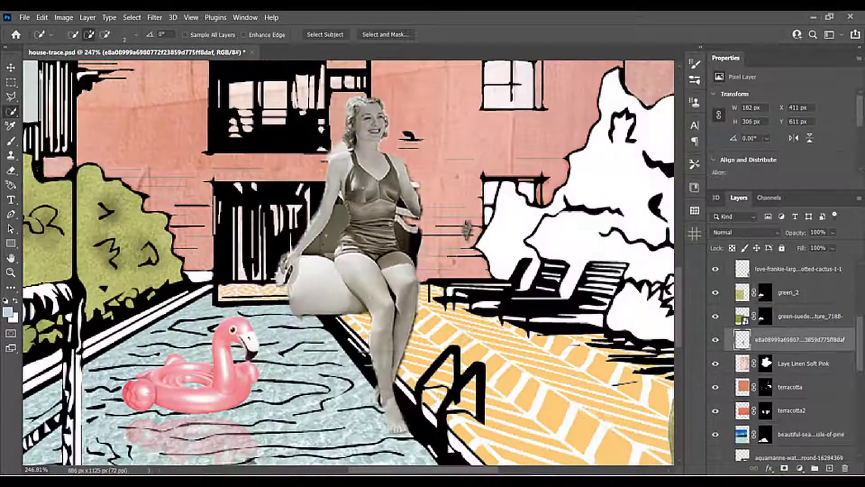
# Erase the leftover inflatable horse and dark background around the woman's arms and hips.
pyautogui.press('e')
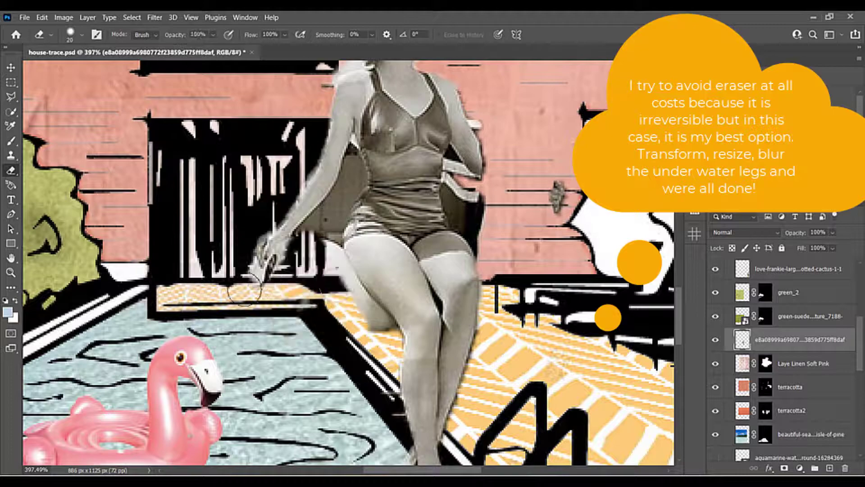
pyautogui.moveTo(453, 196); pyautogui.dragTo(474, 237)
pyautogui.scroll(5, 349, 167)
pyautogui.moveTo(347, 167); pyautogui.dragTo(289, 266)
pyautogui.moveTo(311, 220); pyautogui.dragTo(279, 261)
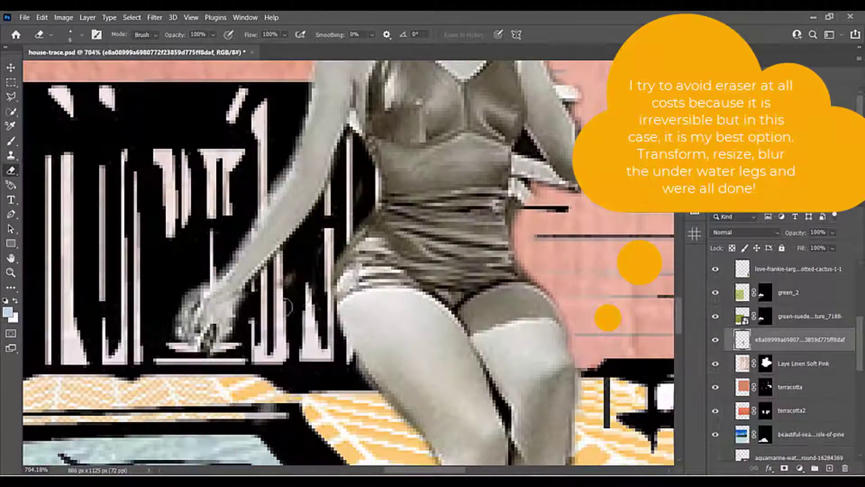
# Clean up the remaining fringe on the woman's cut-out using a smaller eraser brush.
pyautogui.scroll(7, 541, 135)
pyautogui.press('[')
pyautogui.press('[')
pyautogui.press('[')
pyautogui.press('[')
pyautogui.press('[')
pyautogui.moveTo(464, 216); pyautogui.dragTo(464, 321)
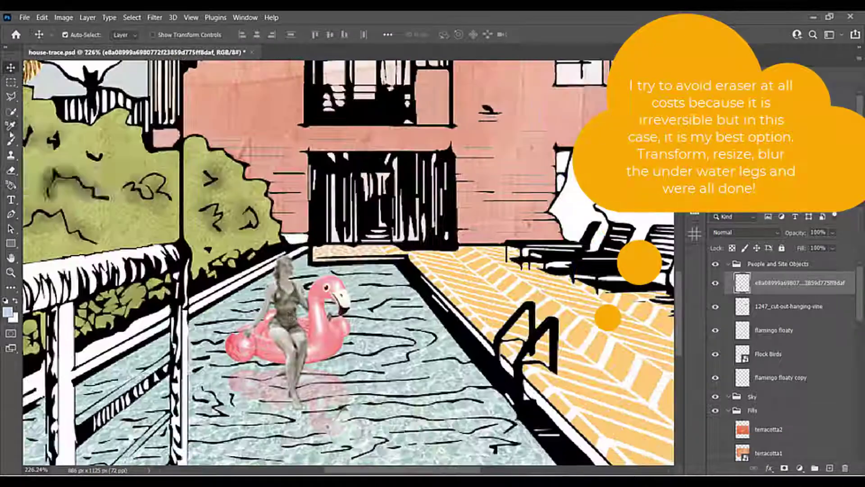
# Set the Eraser's opacity to 30% for working on the seated woman's layer.
pyautogui.press('e')
pyautogui.click(70, 35)
pyautogui.press('Escape')
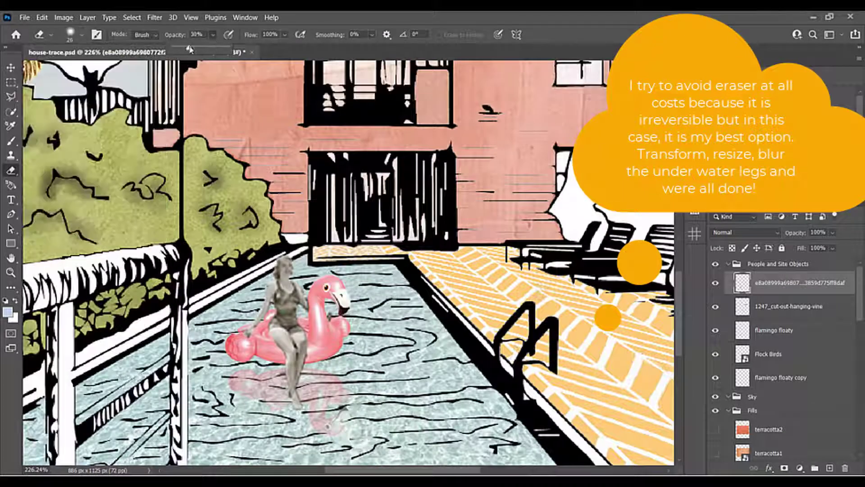